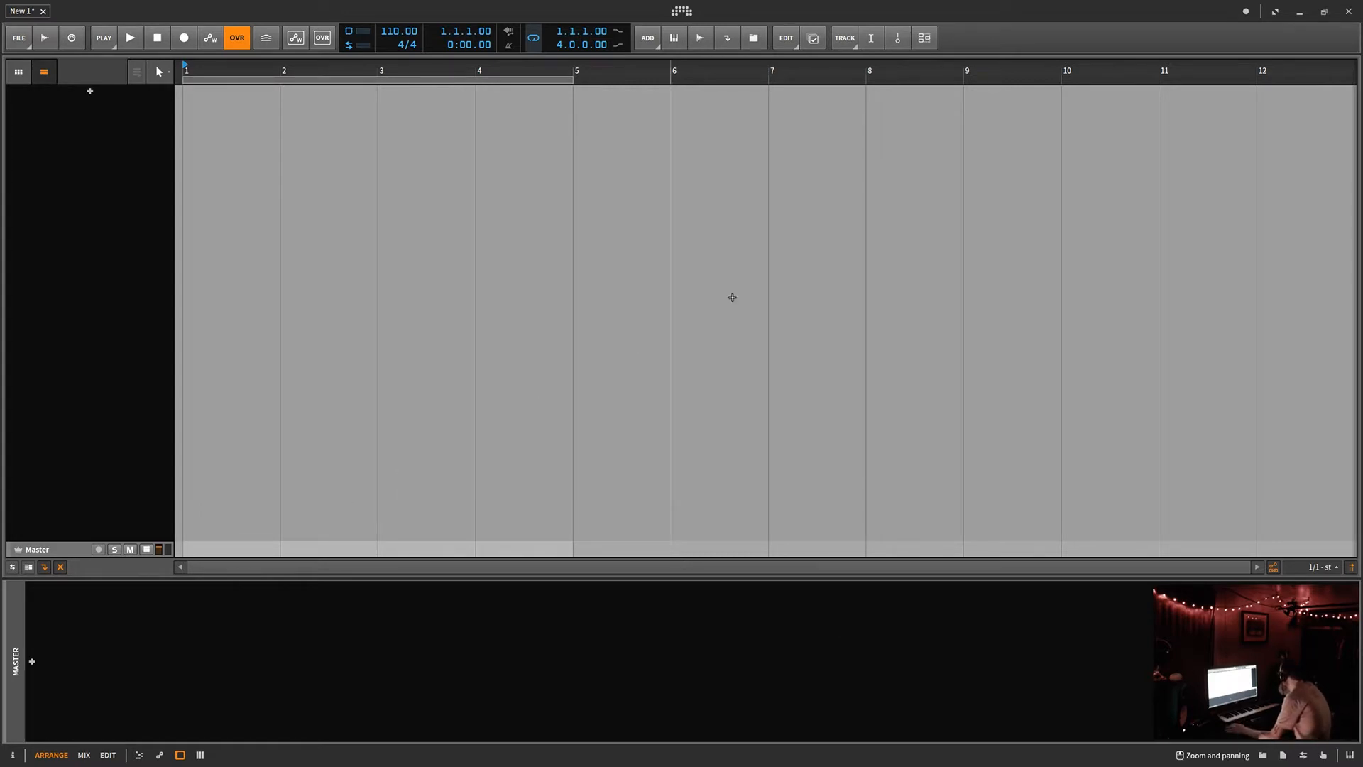
# - Open the dashboard and look through the list of recent projects
pyautogui.click(682, 13)
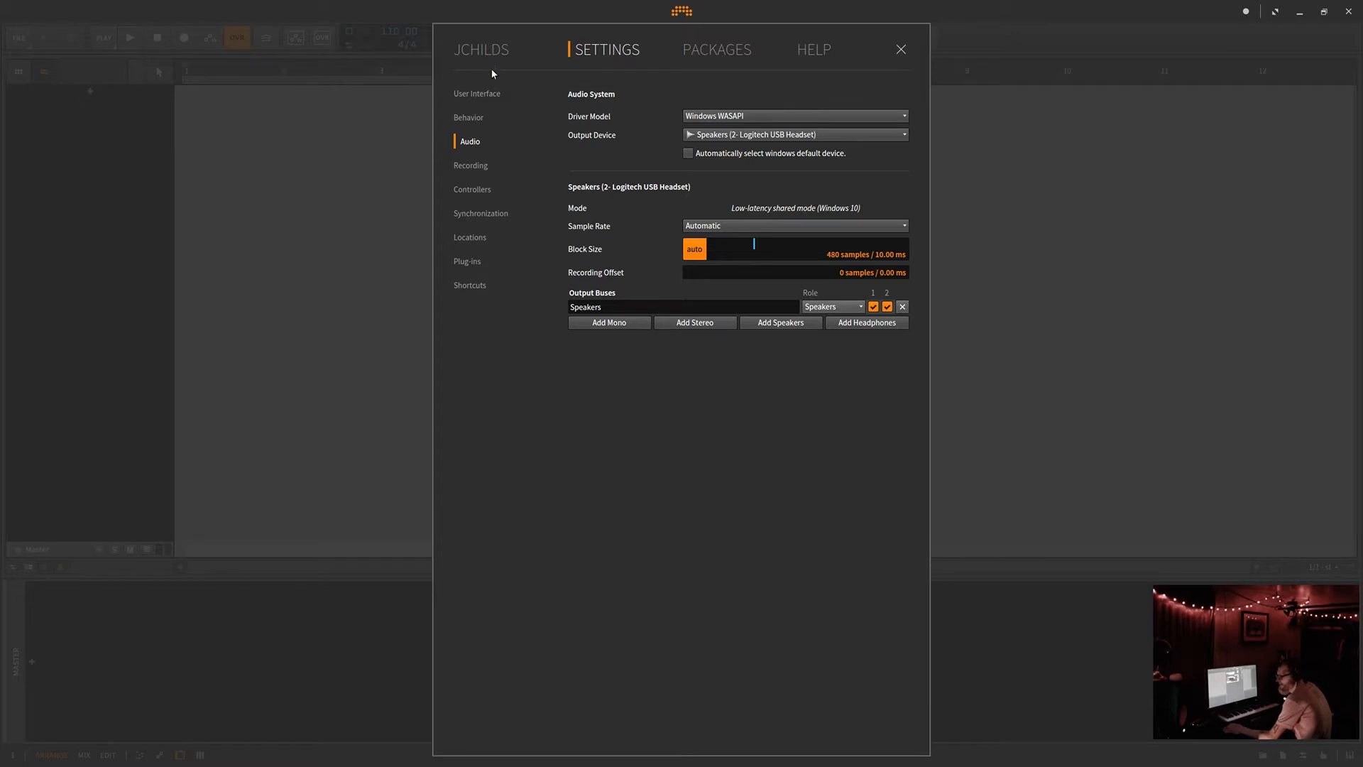
pyautogui.click(487, 63)
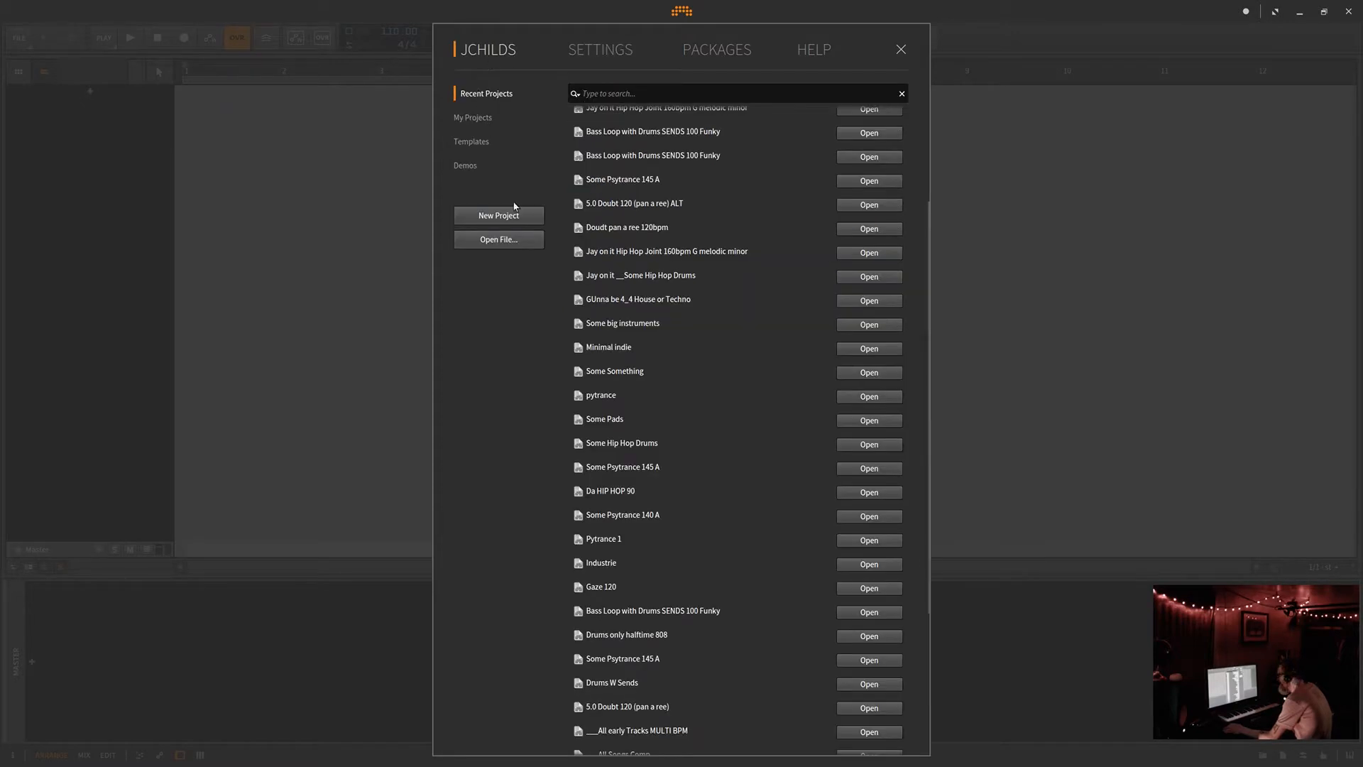
pyautogui.scroll(-3, 700, 122)
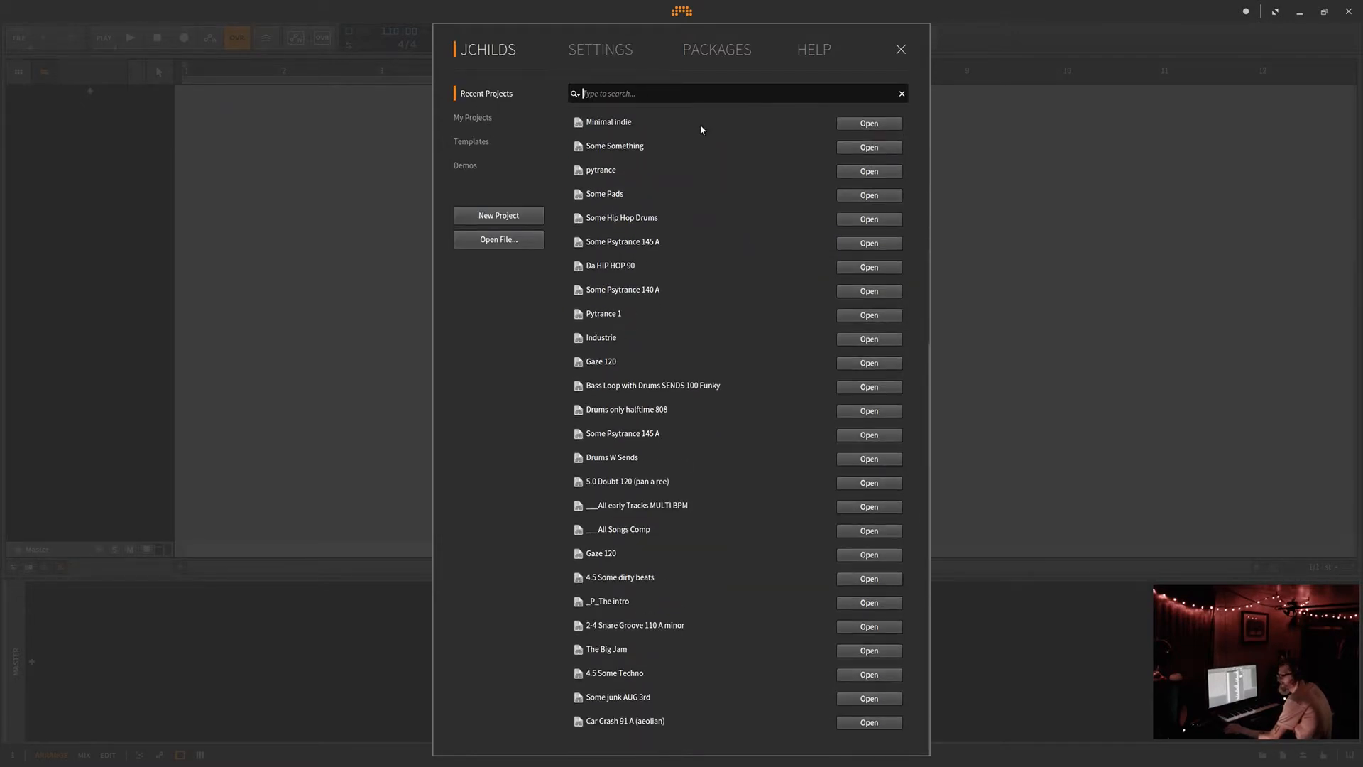
pyautogui.scroll(4, 700, 127)
pyautogui.scroll(1, 699, 129)
pyautogui.scroll(-4, 699, 129)
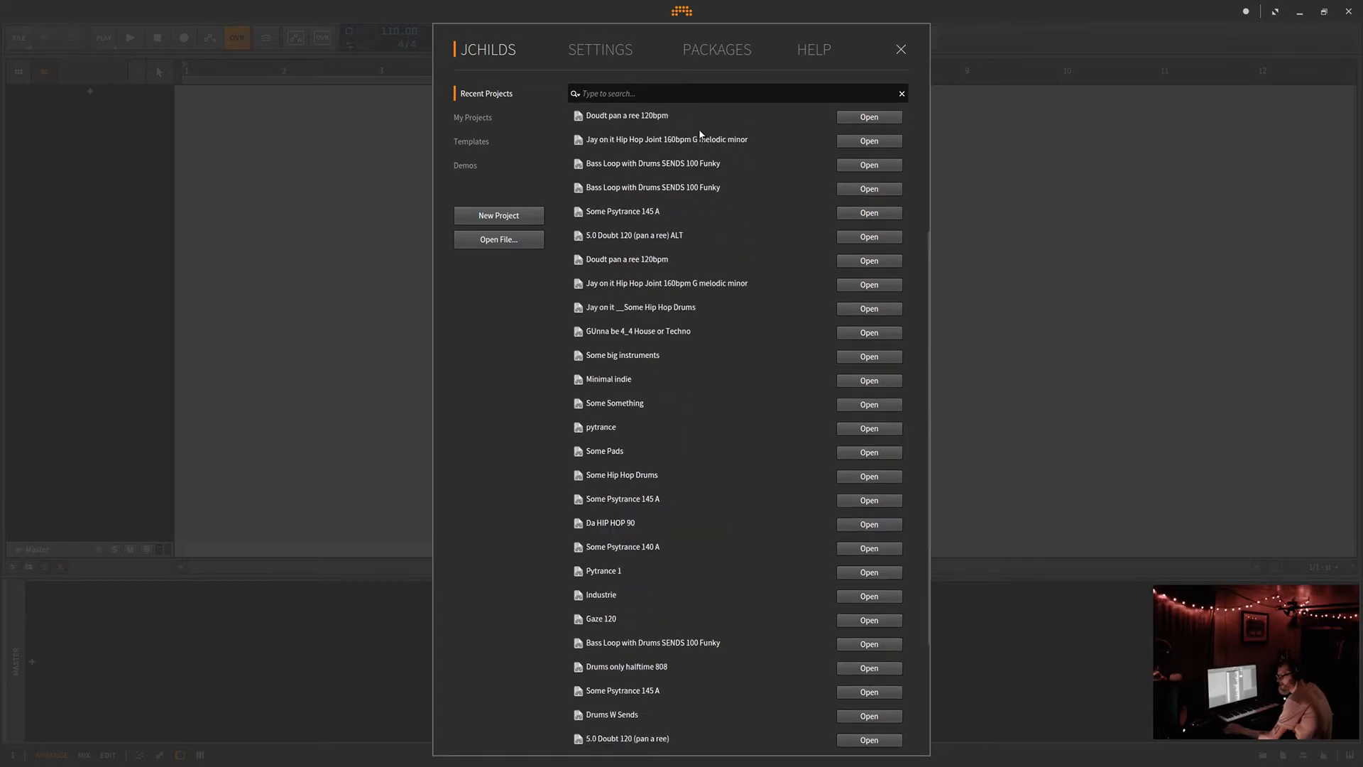
pyautogui.scroll(3, 699, 129)
pyautogui.scroll(-4, 699, 134)
pyautogui.scroll(5, 696, 135)
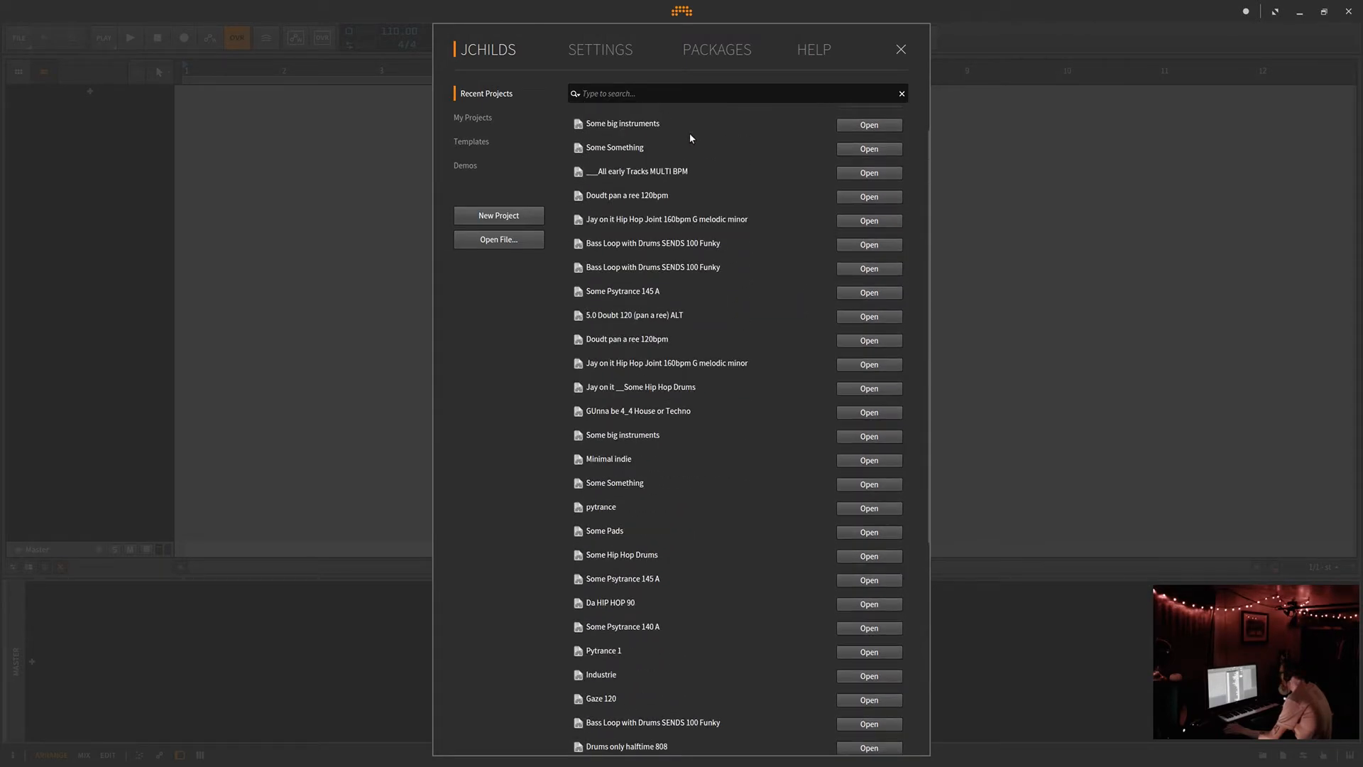
pyautogui.scroll(-5, 640, 234)
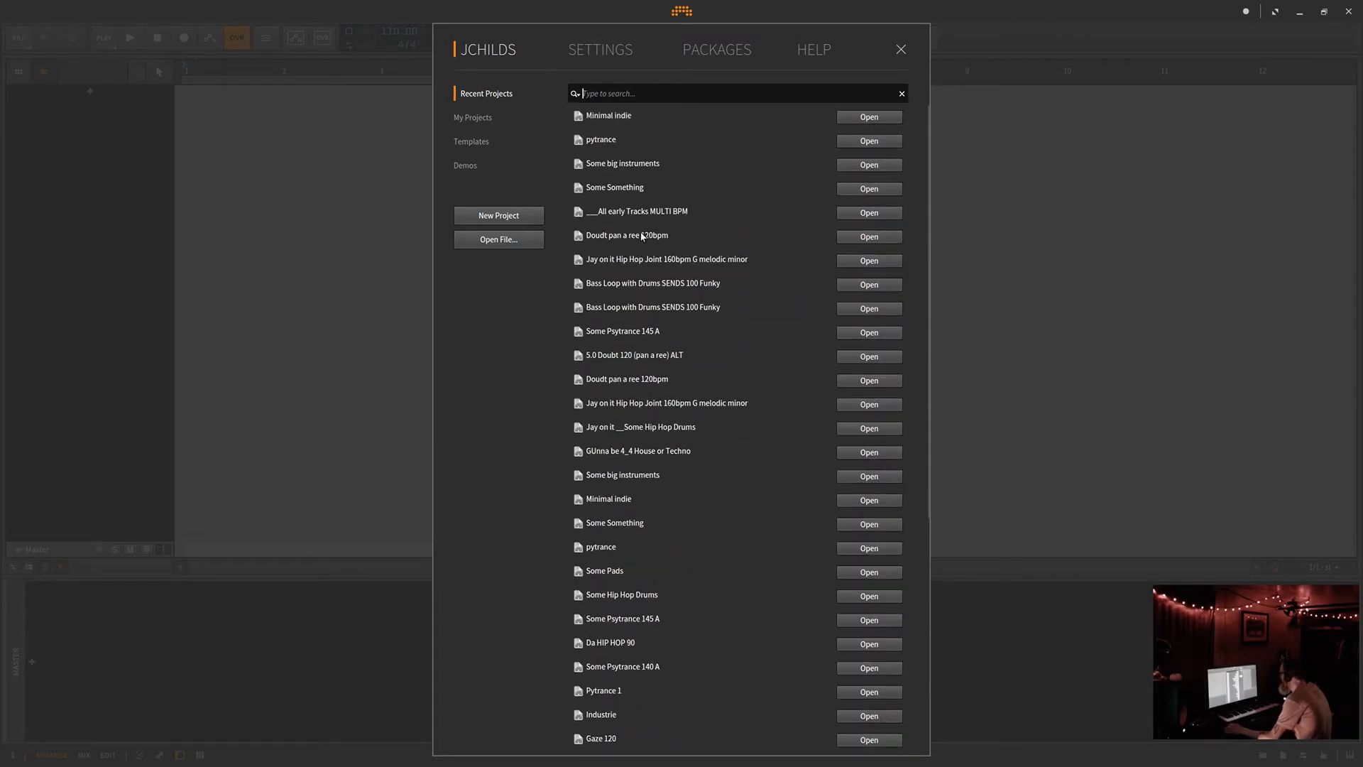
pyautogui.scroll(6, 641, 240)
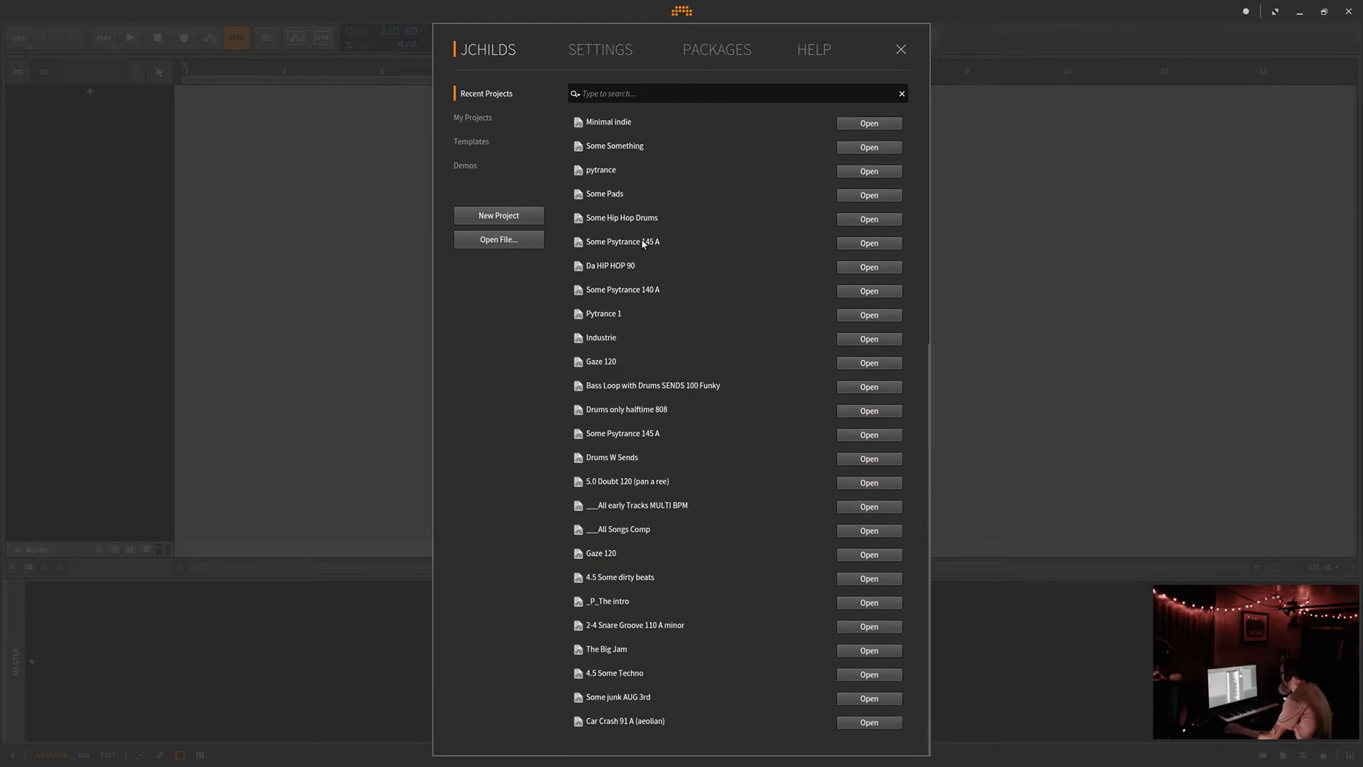
pyautogui.scroll(-5, 641, 240)
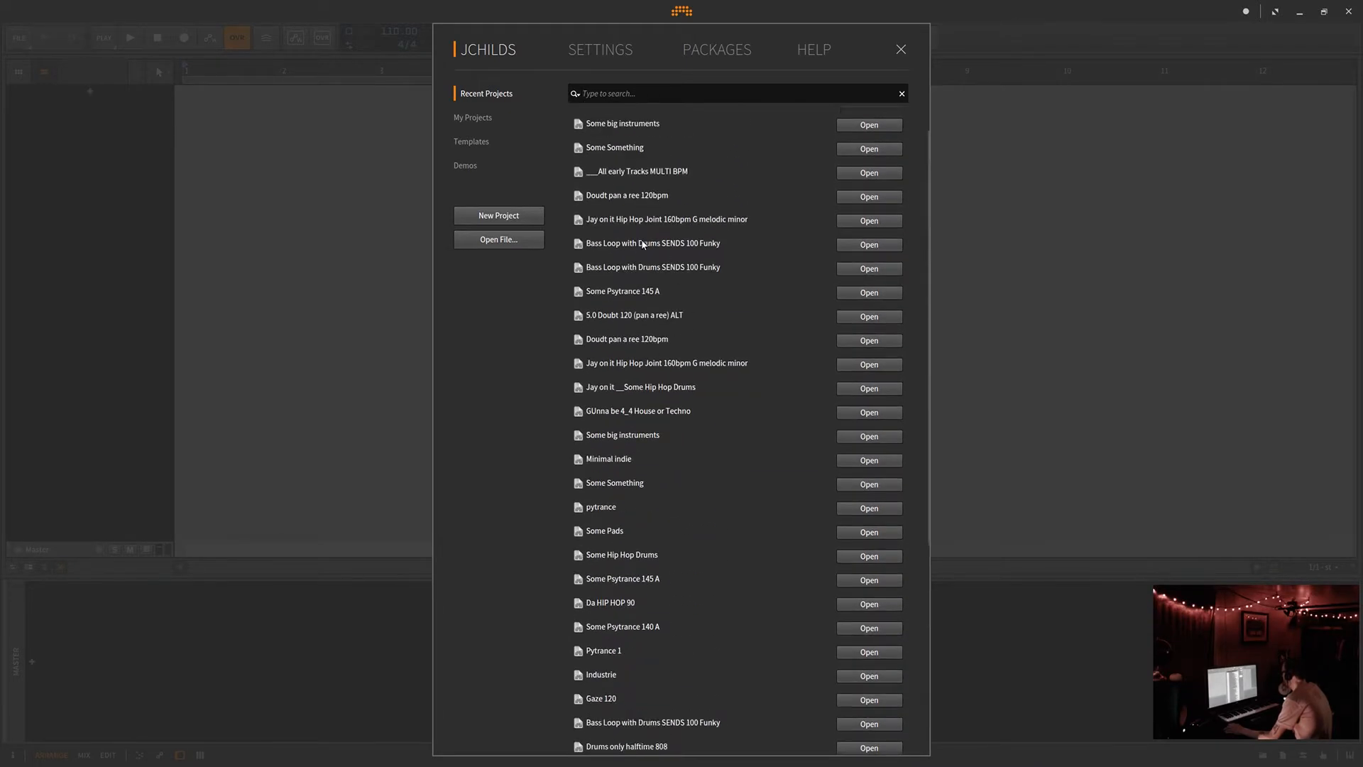
pyautogui.scroll(6, 641, 241)
pyautogui.scroll(-5, 641, 241)
pyautogui.scroll(5, 641, 241)
pyautogui.scroll(-1, 641, 242)
pyautogui.scroll(-4, 643, 247)
pyautogui.scroll(5, 642, 247)
pyautogui.scroll(-3, 643, 246)
pyautogui.scroll(3, 641, 243)
pyautogui.scroll(-4, 641, 244)
pyautogui.scroll(4, 640, 247)
pyautogui.scroll(-5, 640, 245)
pyautogui.scroll(5, 640, 246)
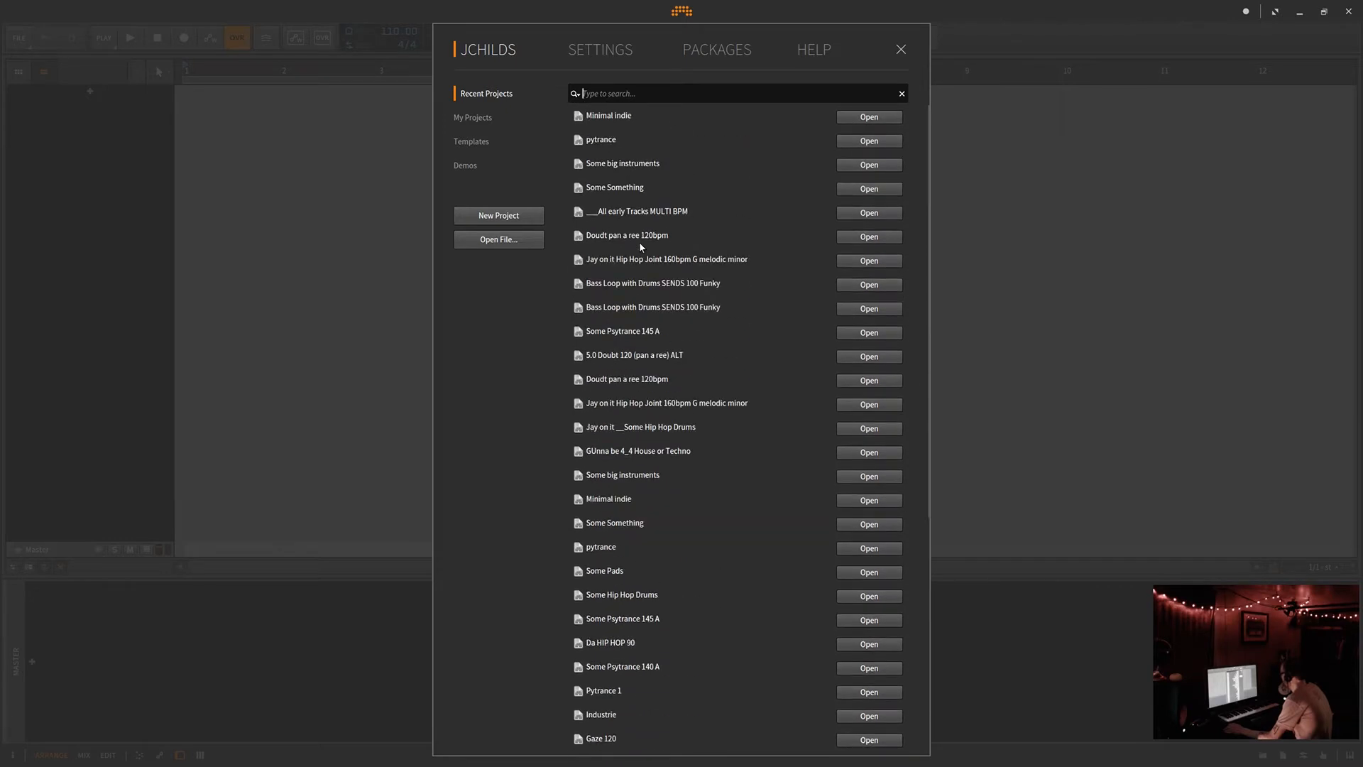
pyautogui.scroll(-4, 641, 246)
pyautogui.scroll(4, 641, 247)
pyautogui.scroll(-5, 638, 240)
pyautogui.scroll(4, 638, 237)
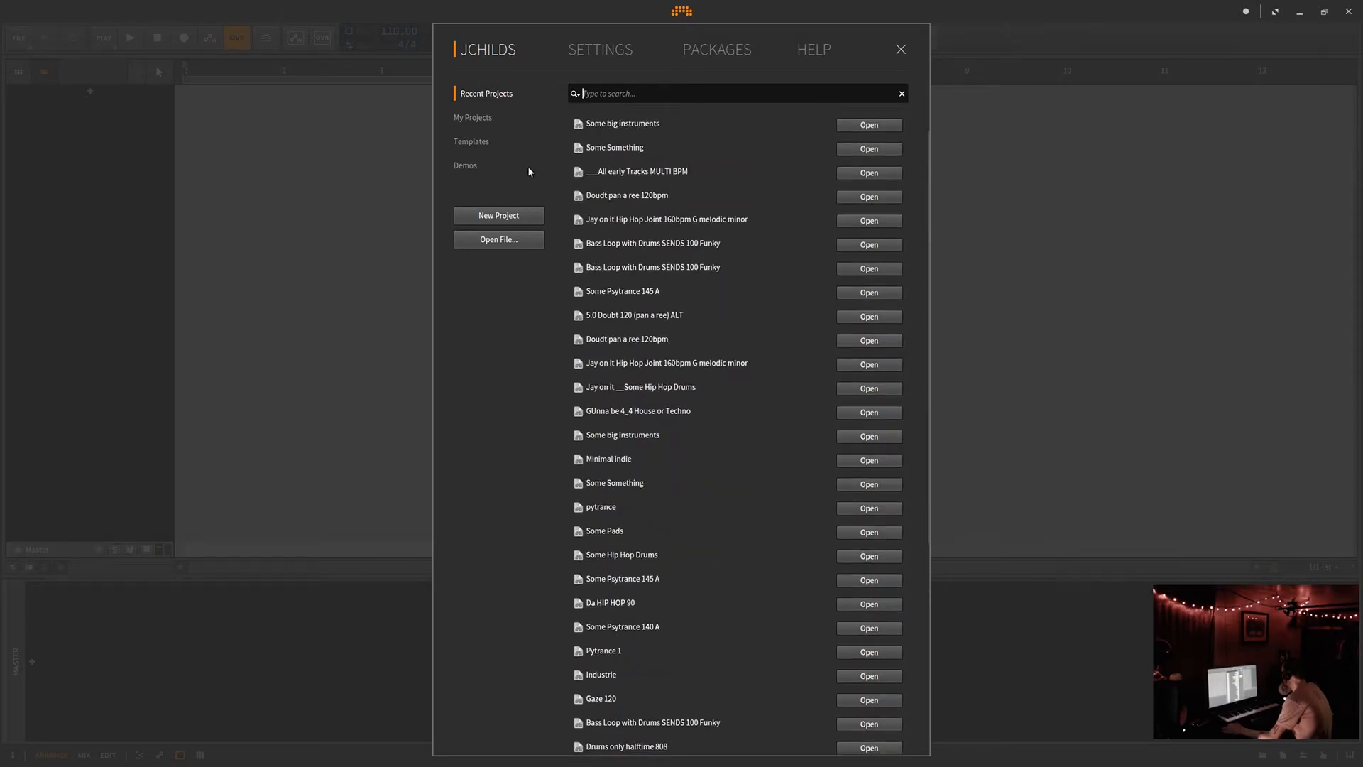
# - View the My Projects list and check the folder paths in the Locations settings
pyautogui.click(488, 118)
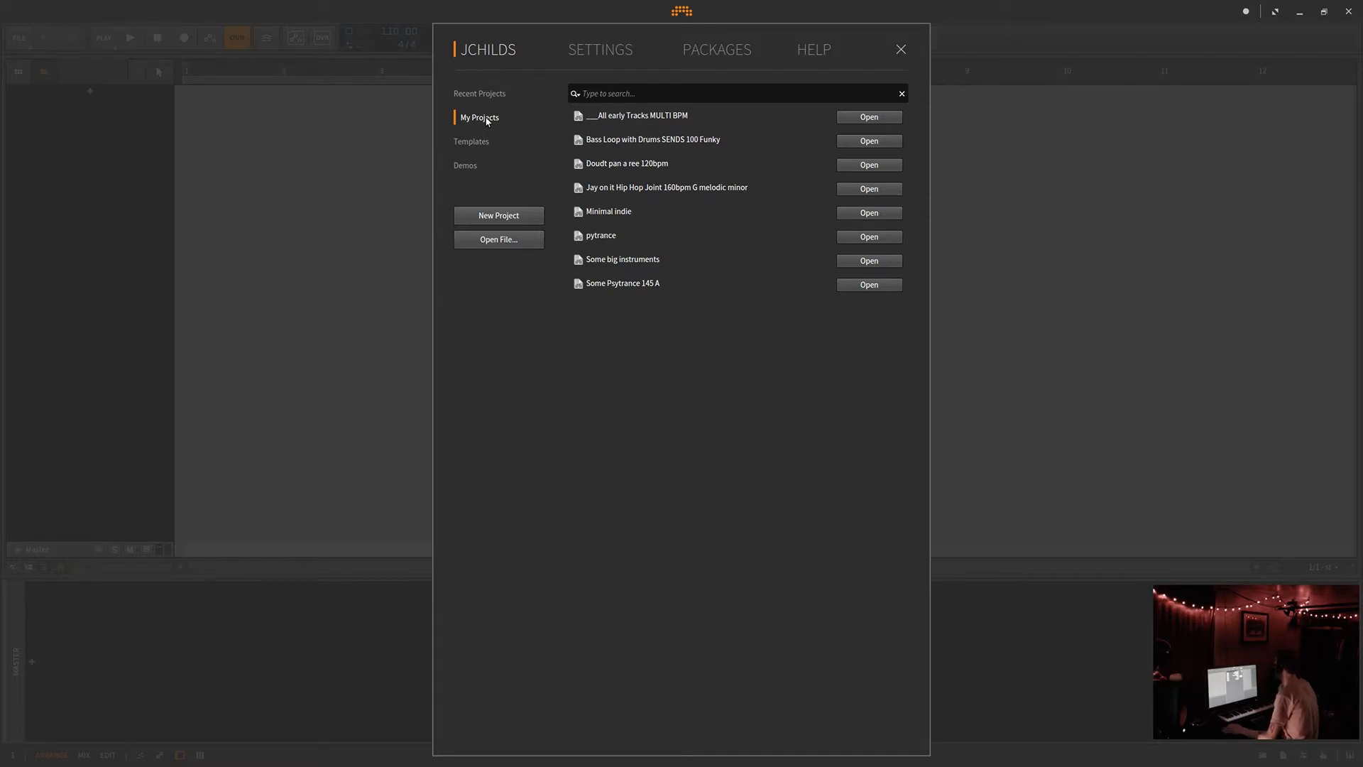
pyautogui.click(594, 49)
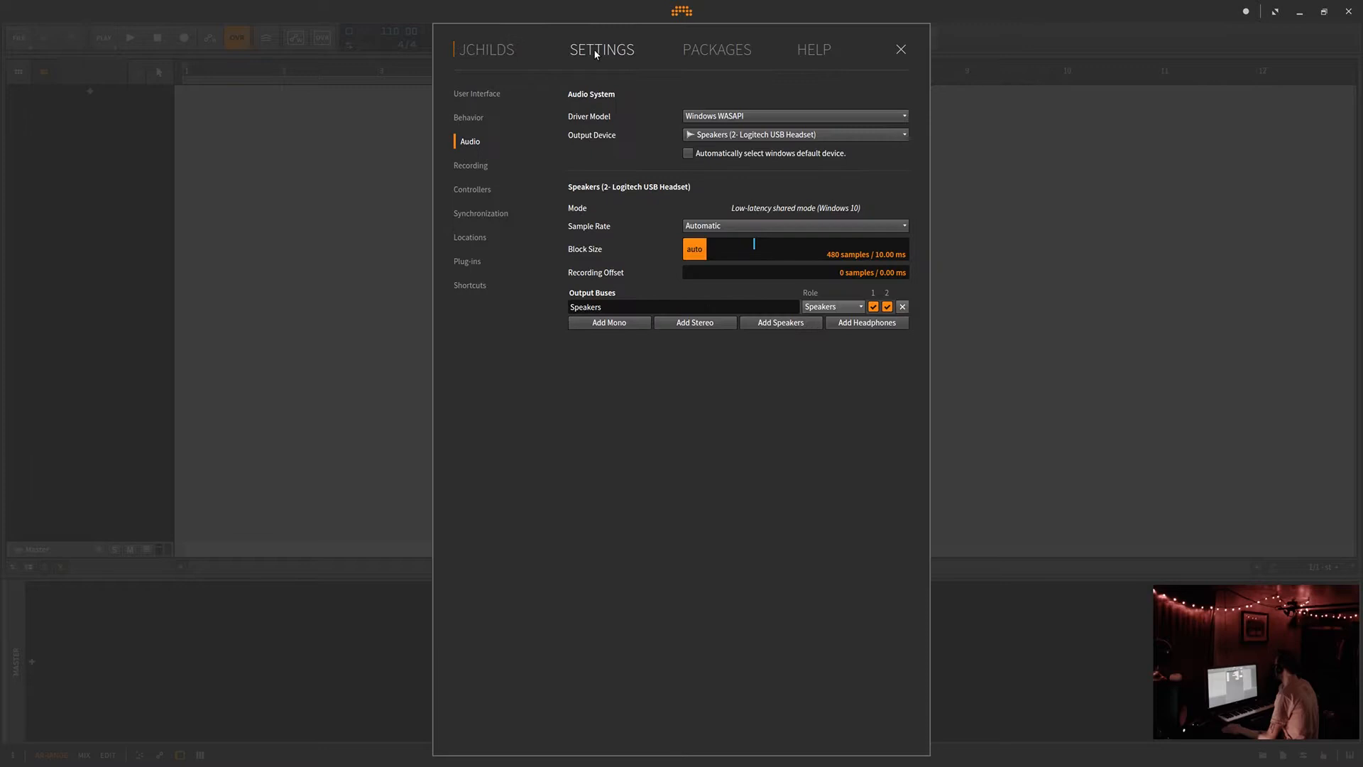
pyautogui.click(480, 241)
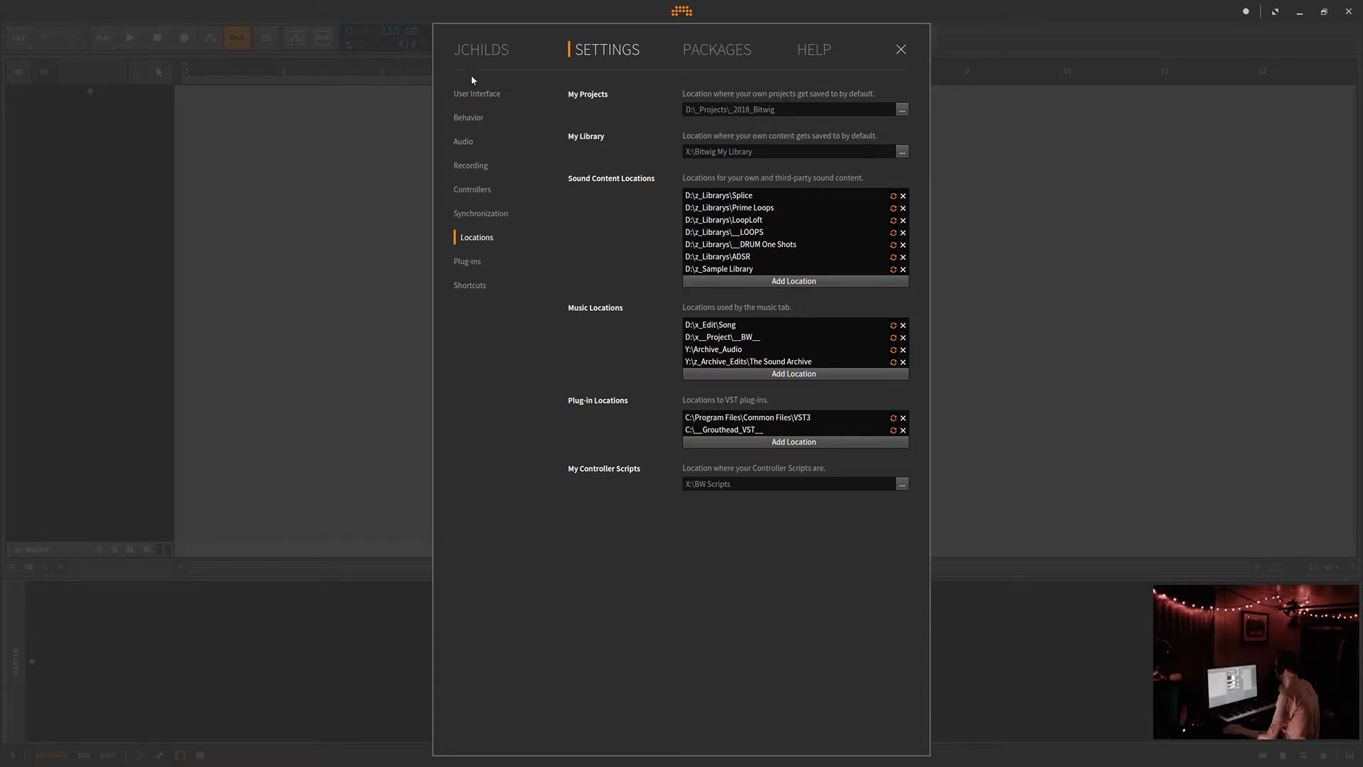
pyautogui.click(481, 50)
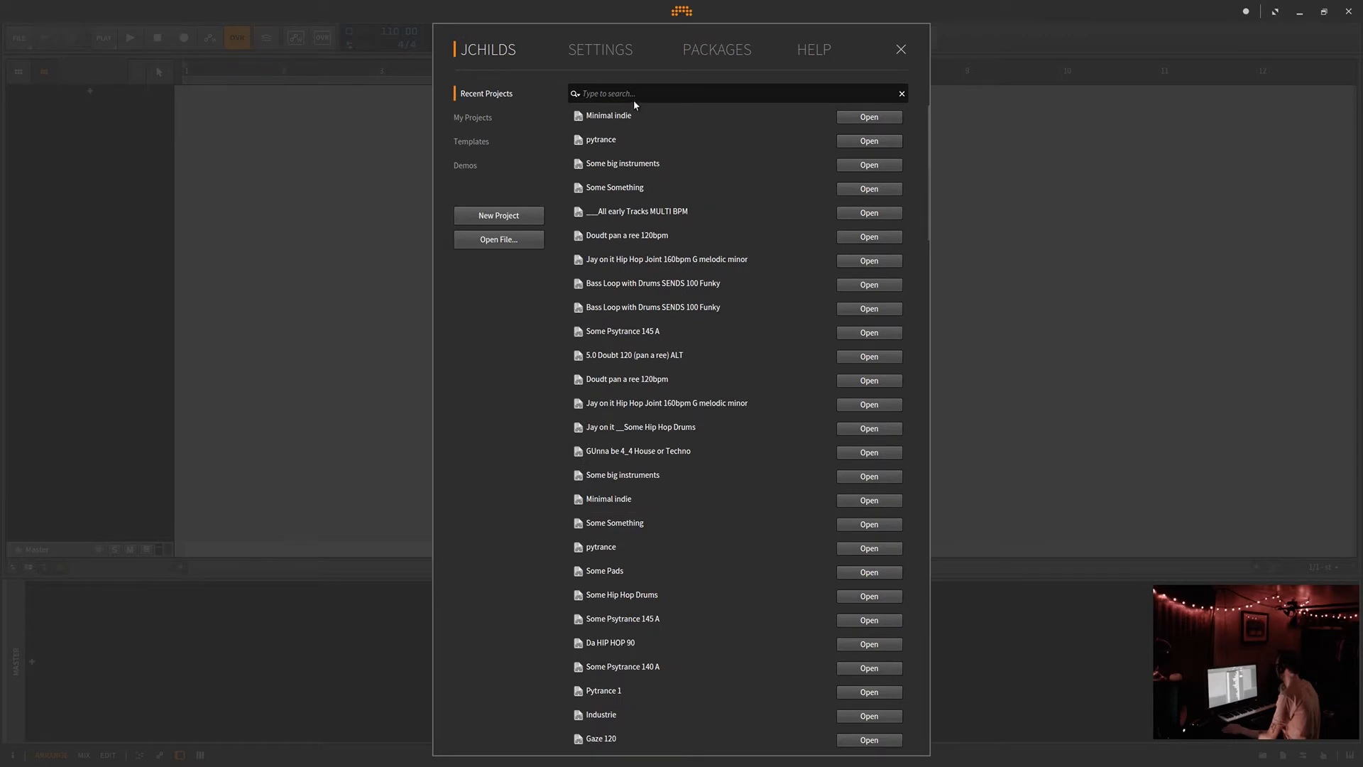
# - Review the recent projects list again and close the dashboard
pyautogui.scroll(-5, 655, 274)
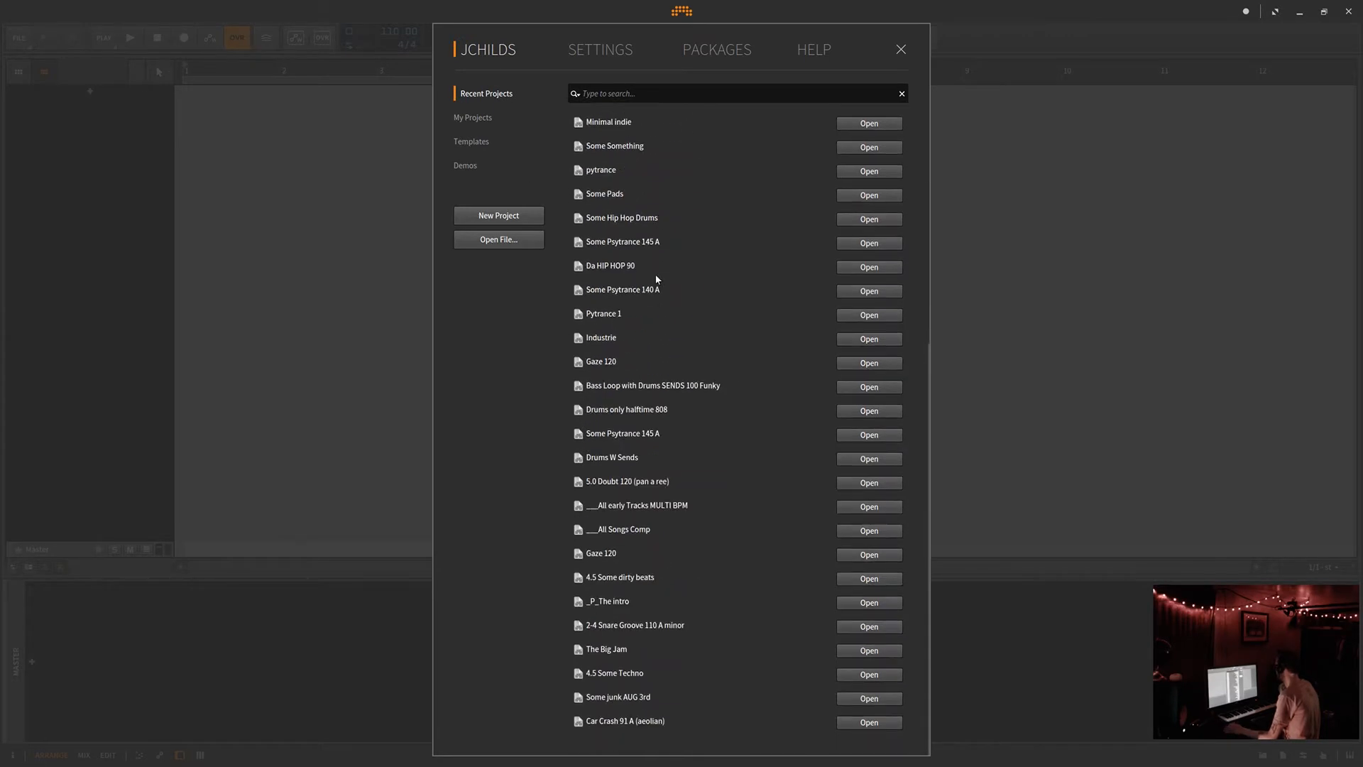
pyautogui.scroll(5, 655, 305)
pyautogui.scroll(-5, 654, 305)
pyautogui.scroll(5, 654, 305)
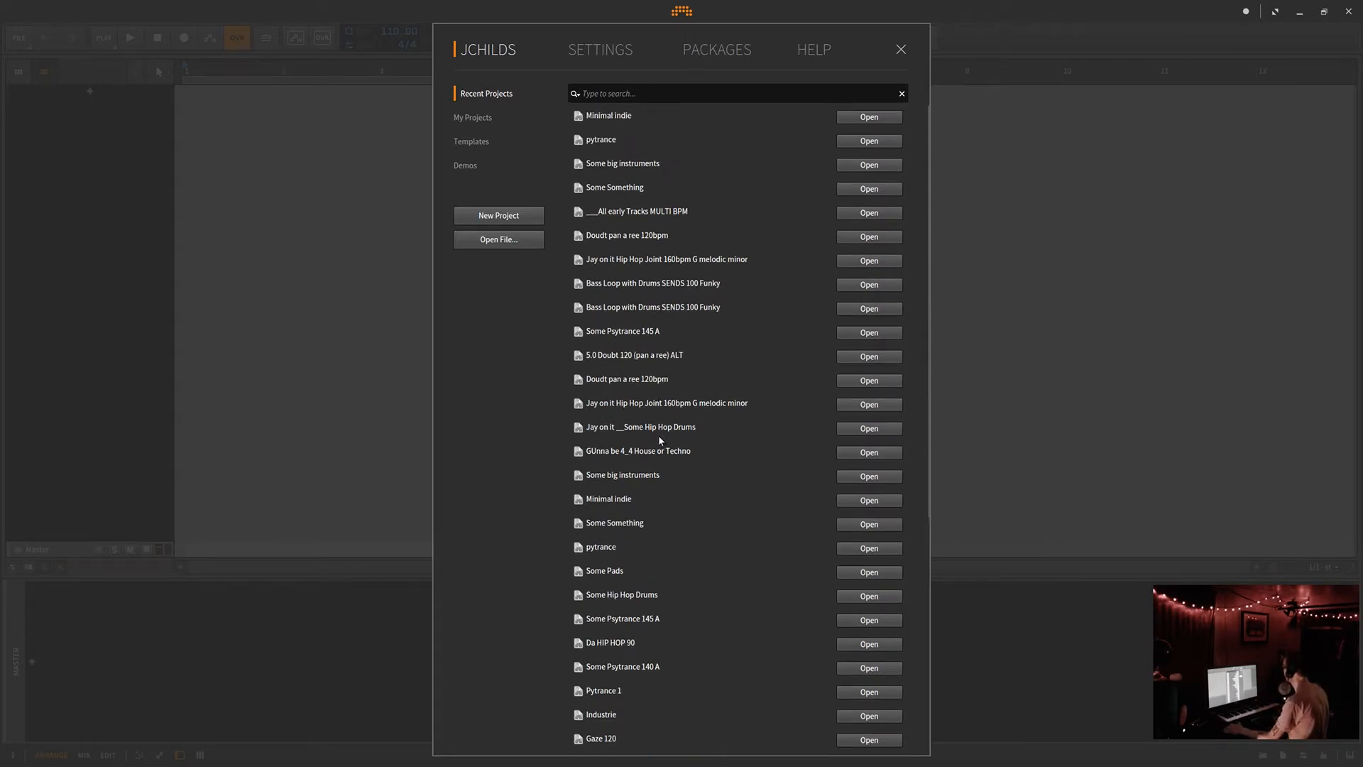
pyautogui.scroll(-5, 597, 275)
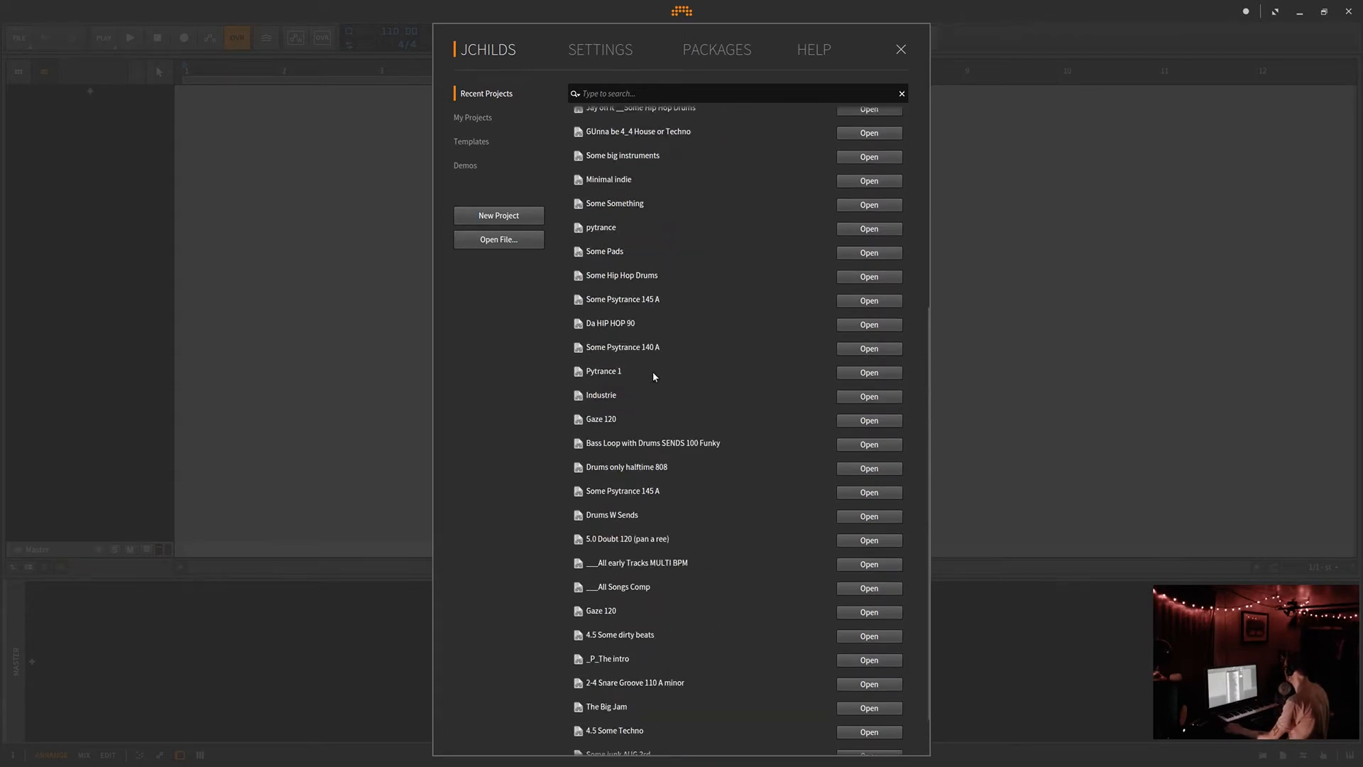
pyautogui.scroll(5, 654, 376)
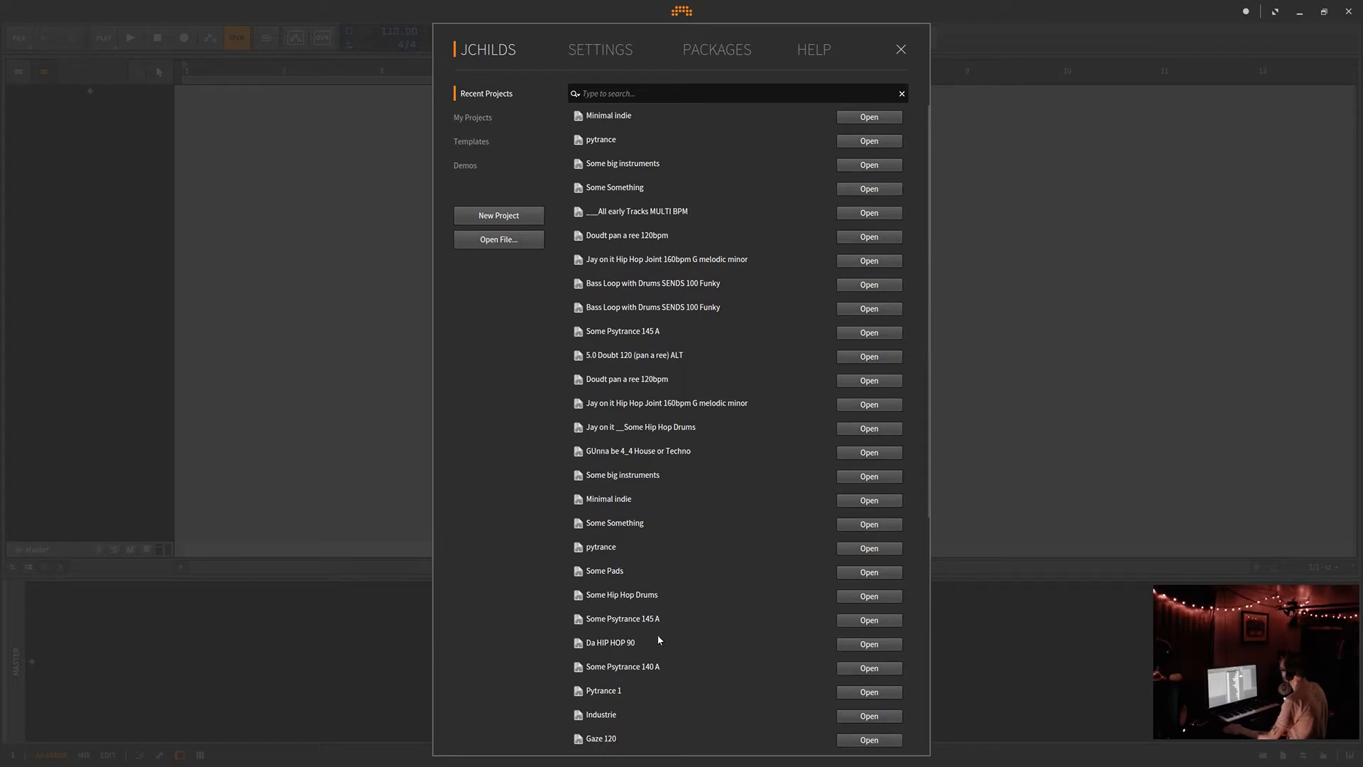
pyautogui.click(900, 51)
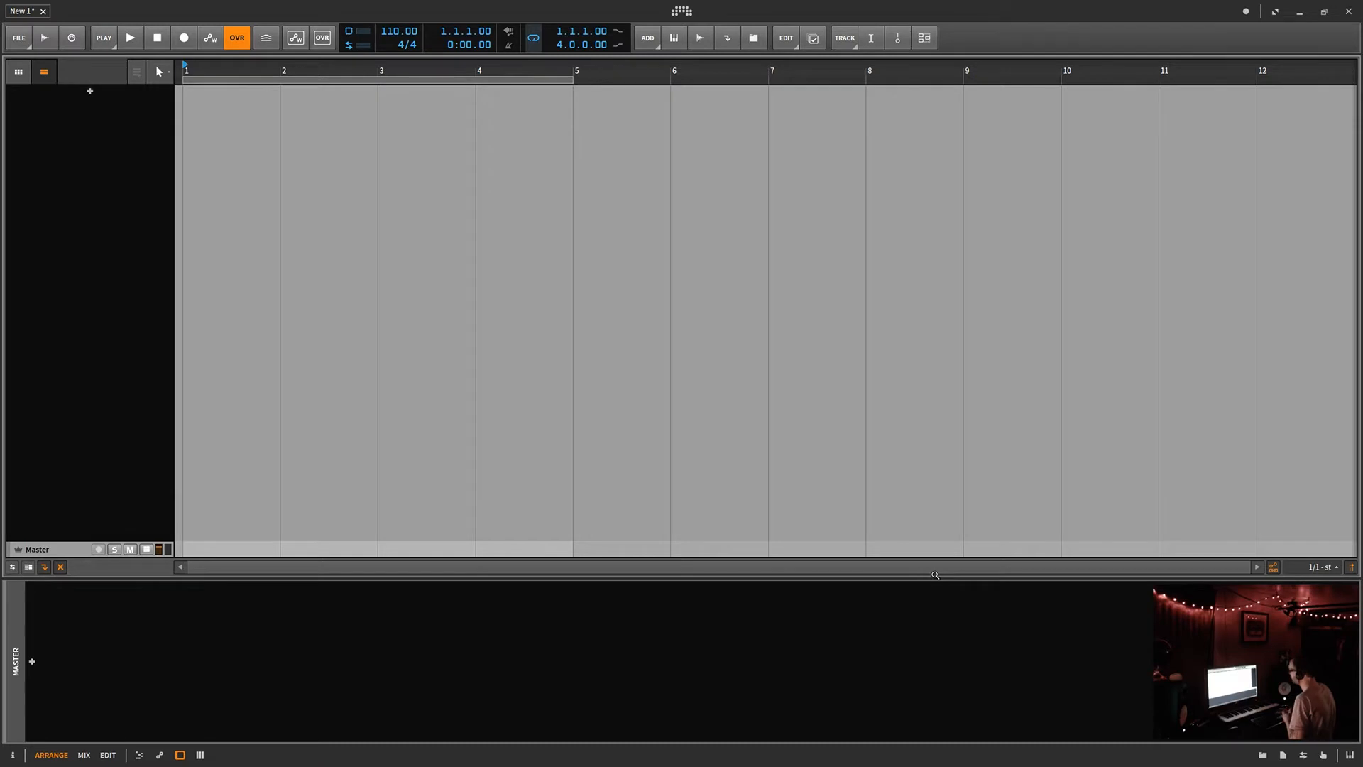
# - Enable the global groove in the playback options of the new project
pyautogui.click(104, 38)
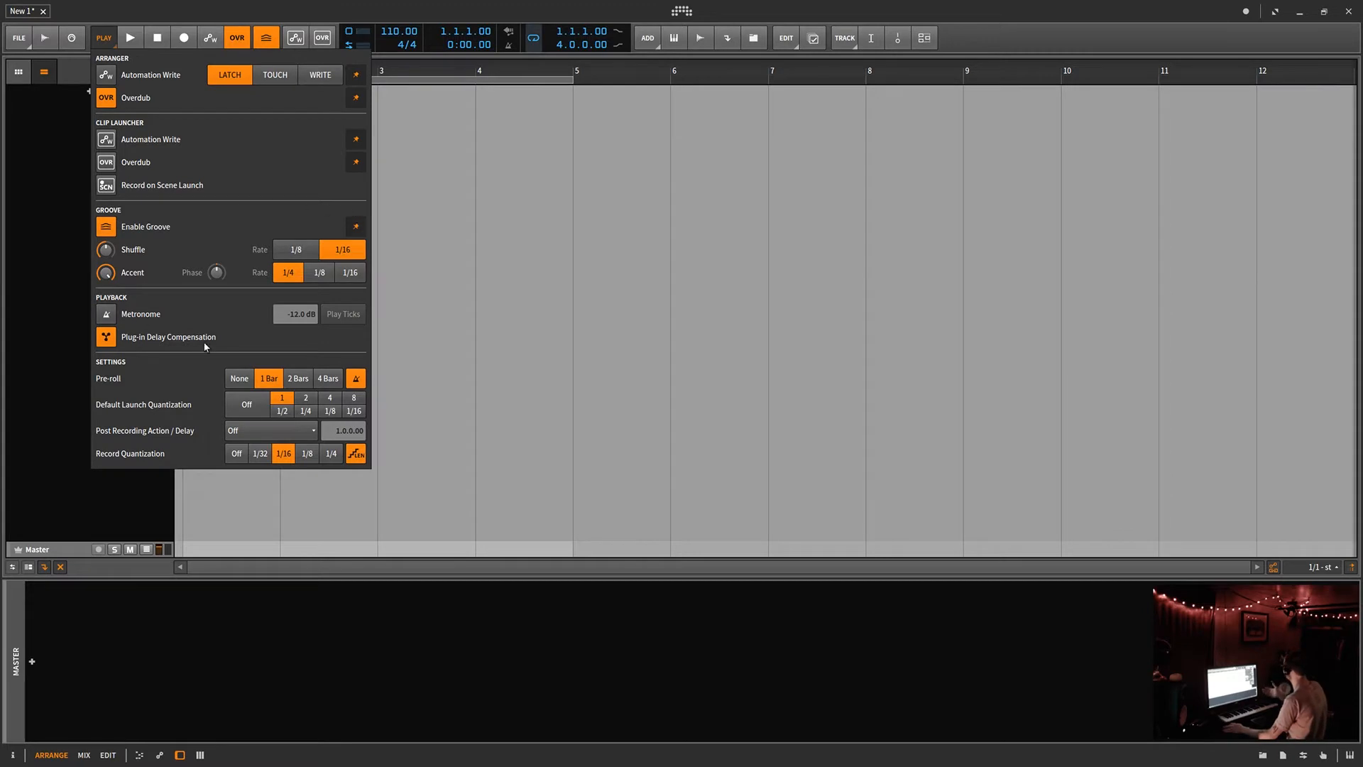
pyautogui.click(445, 222)
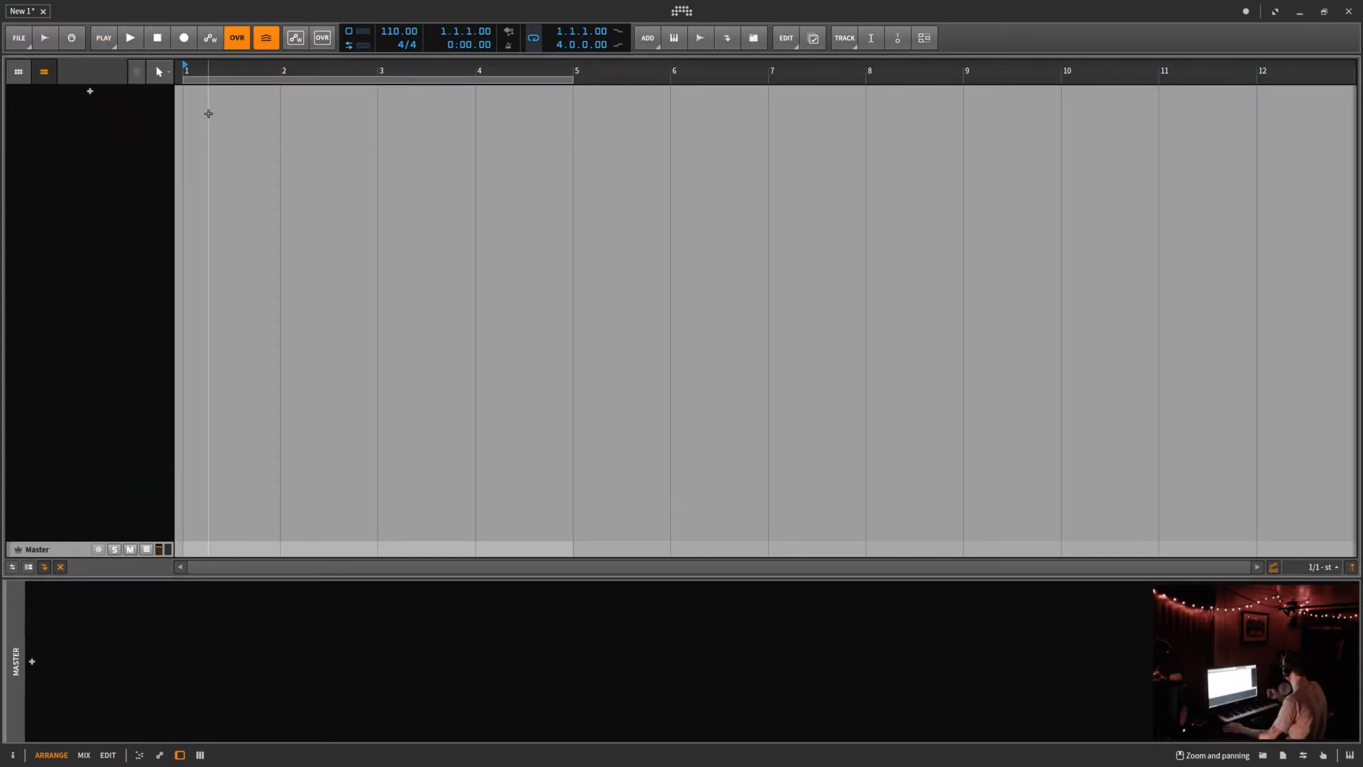
# - Open the project "Jay on it Hip Hop Joint 160bpm G melodic minor" from My Projects and activate its audio engine
pyautogui.click(681, 9)
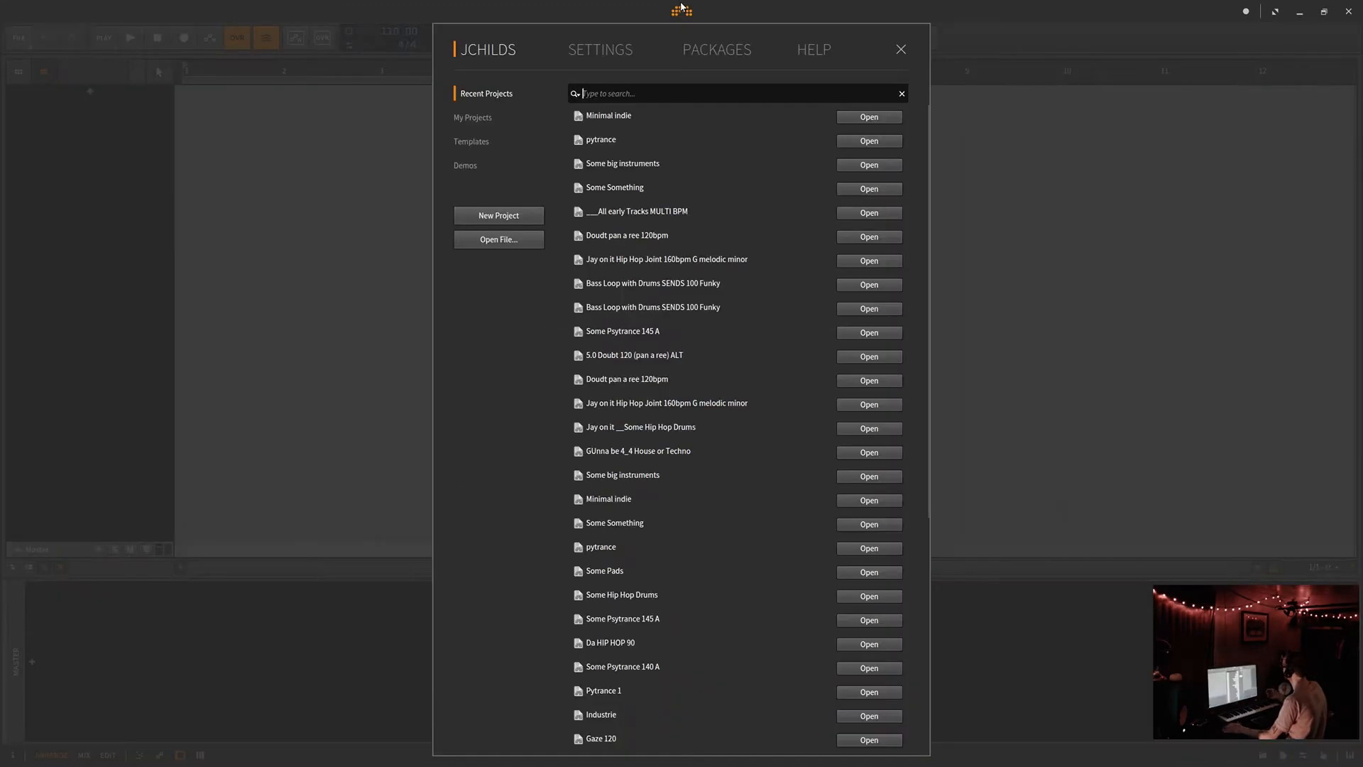
pyautogui.click(492, 117)
pyautogui.doubleClick(624, 188)
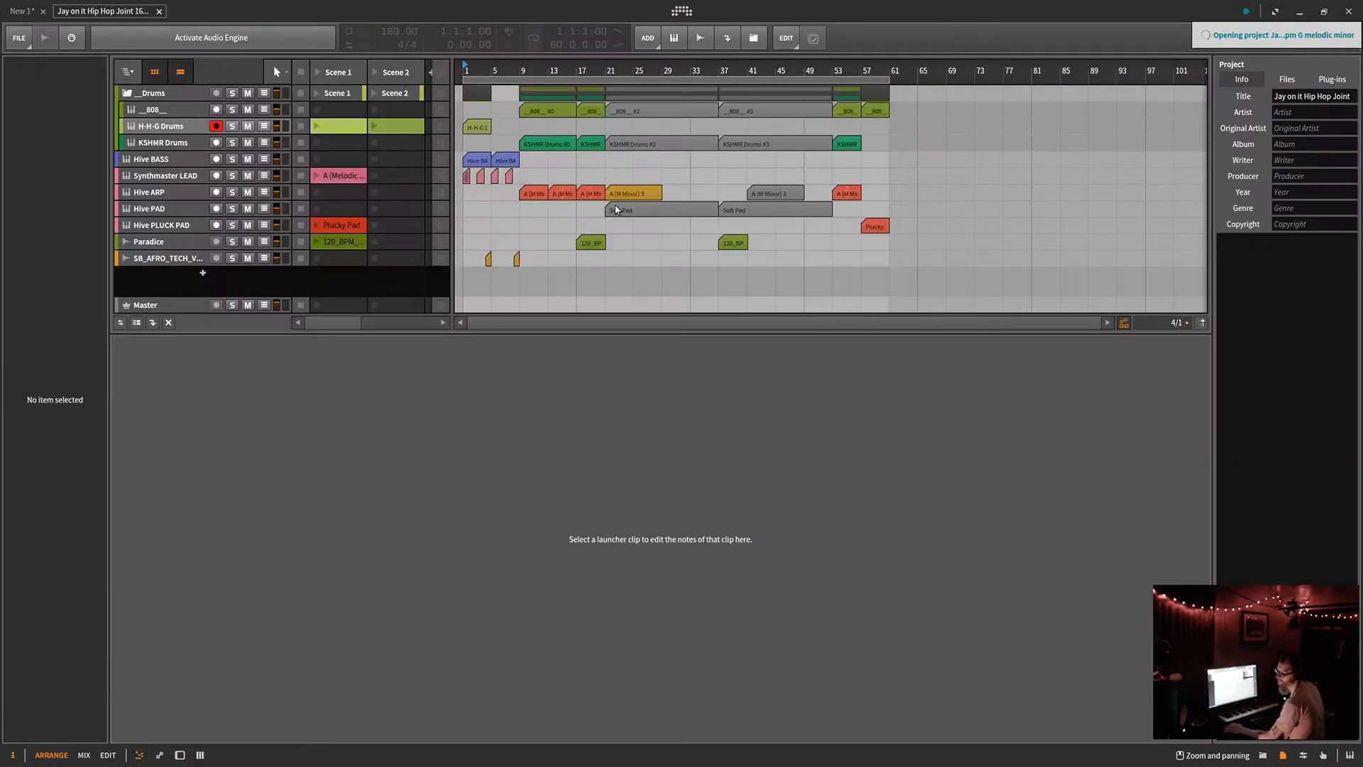
pyautogui.click(263, 37)
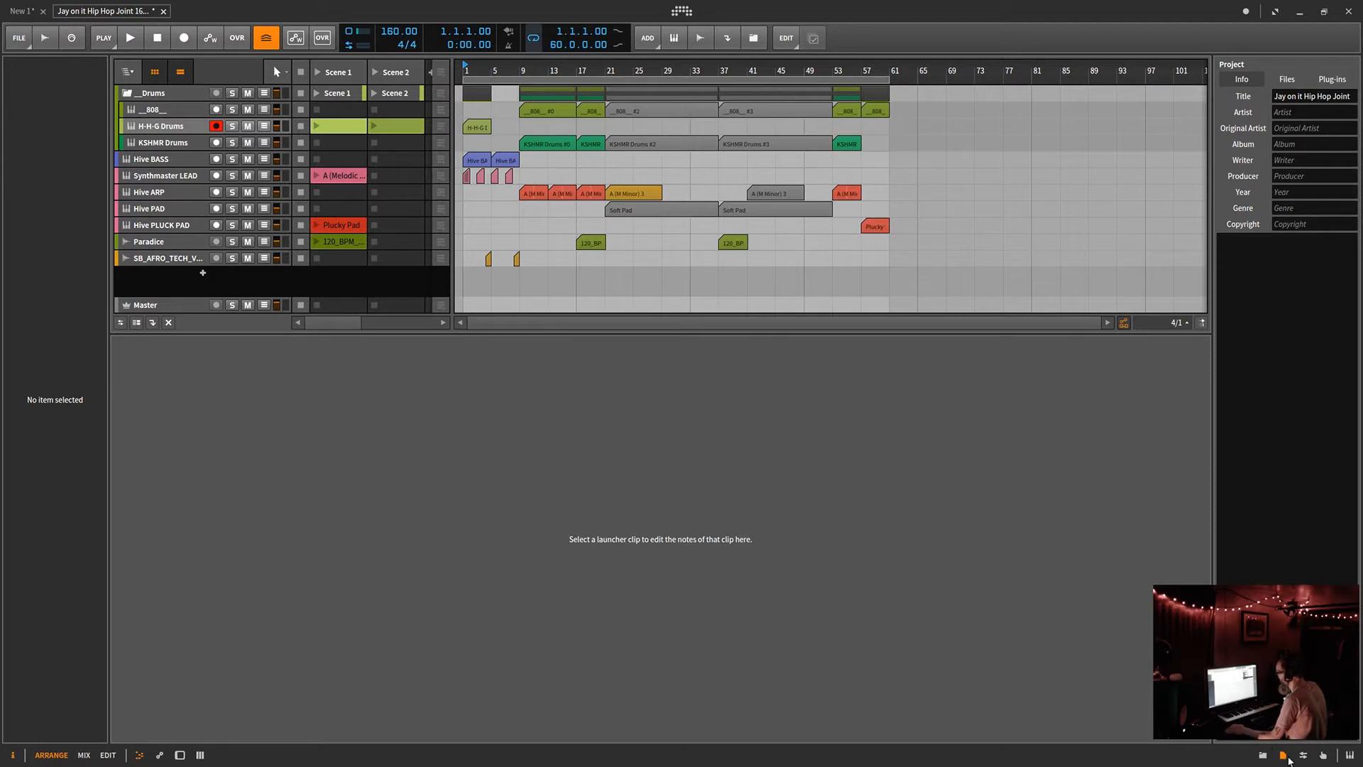
# - Hide the project info panel and give the arranger more height above the clip editor
pyautogui.click(1284, 756)
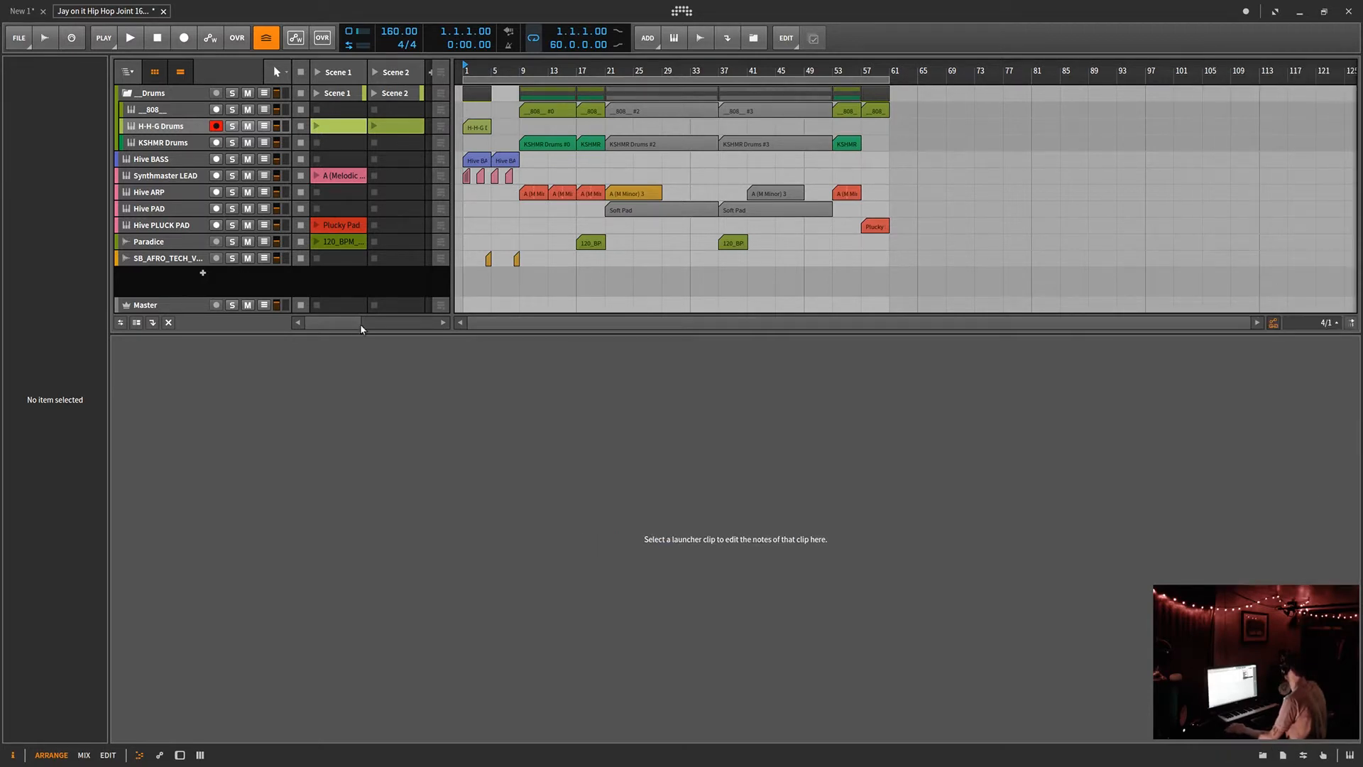
pyautogui.moveTo(360, 334); pyautogui.dragTo(388, 395)
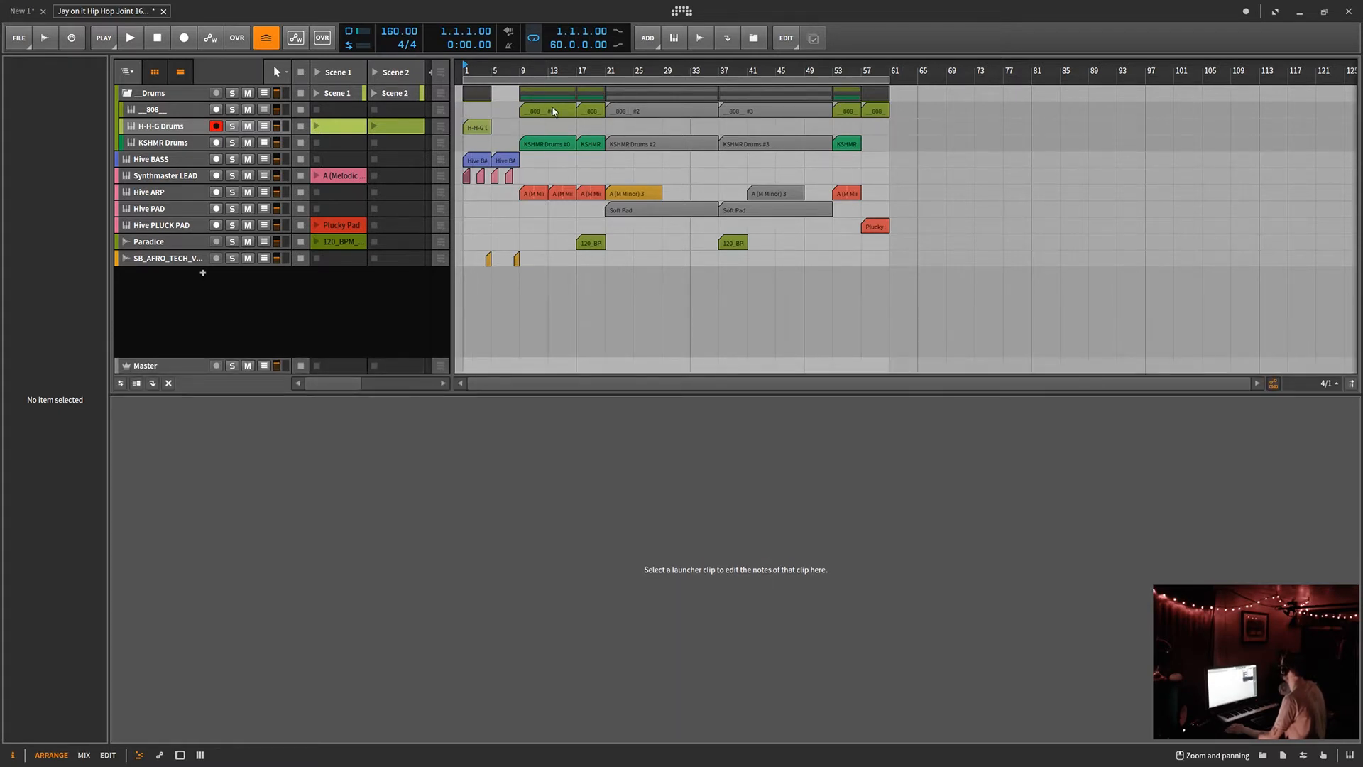
# - Select the first KSHMR Drums arranger clip and examine its quantize settings, leaving them unapplied
pyautogui.click(553, 145)
pyautogui.rightClick(553, 146)
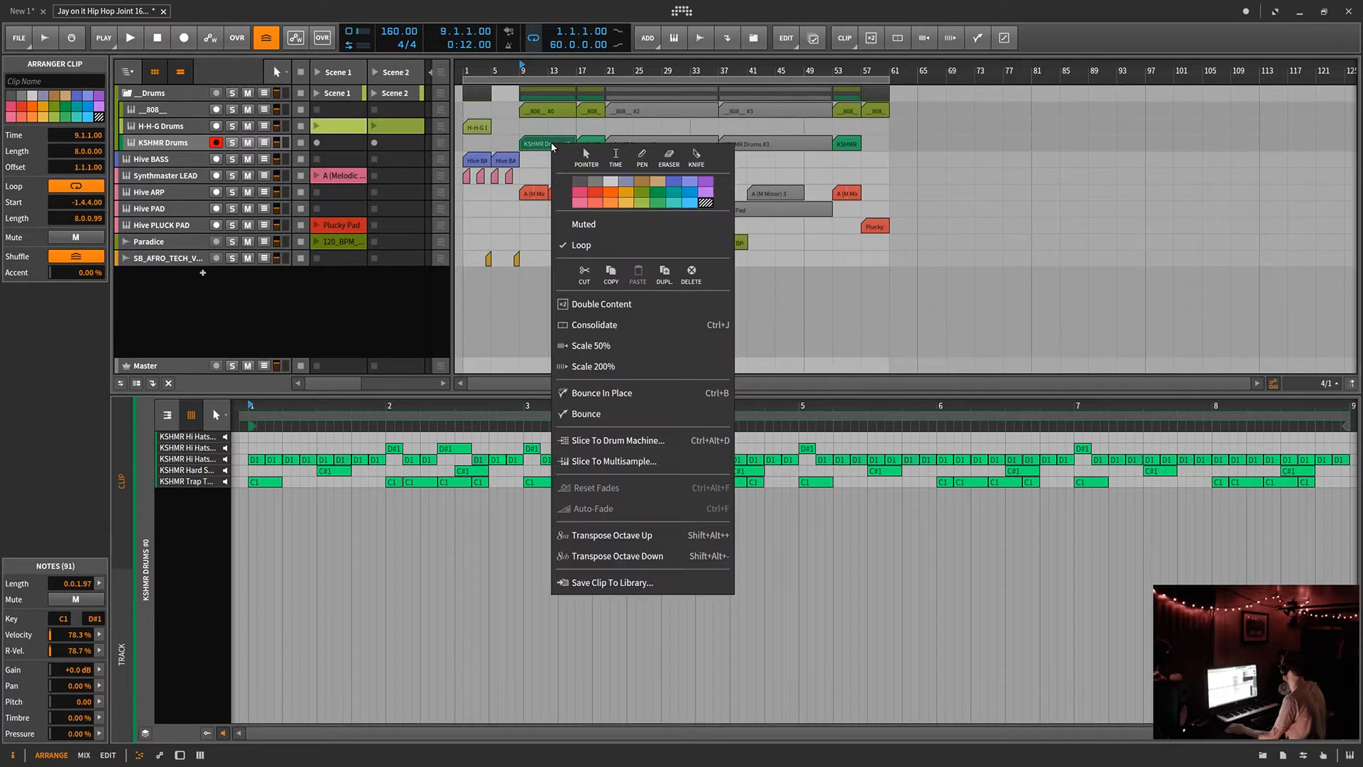
pyautogui.click(547, 152)
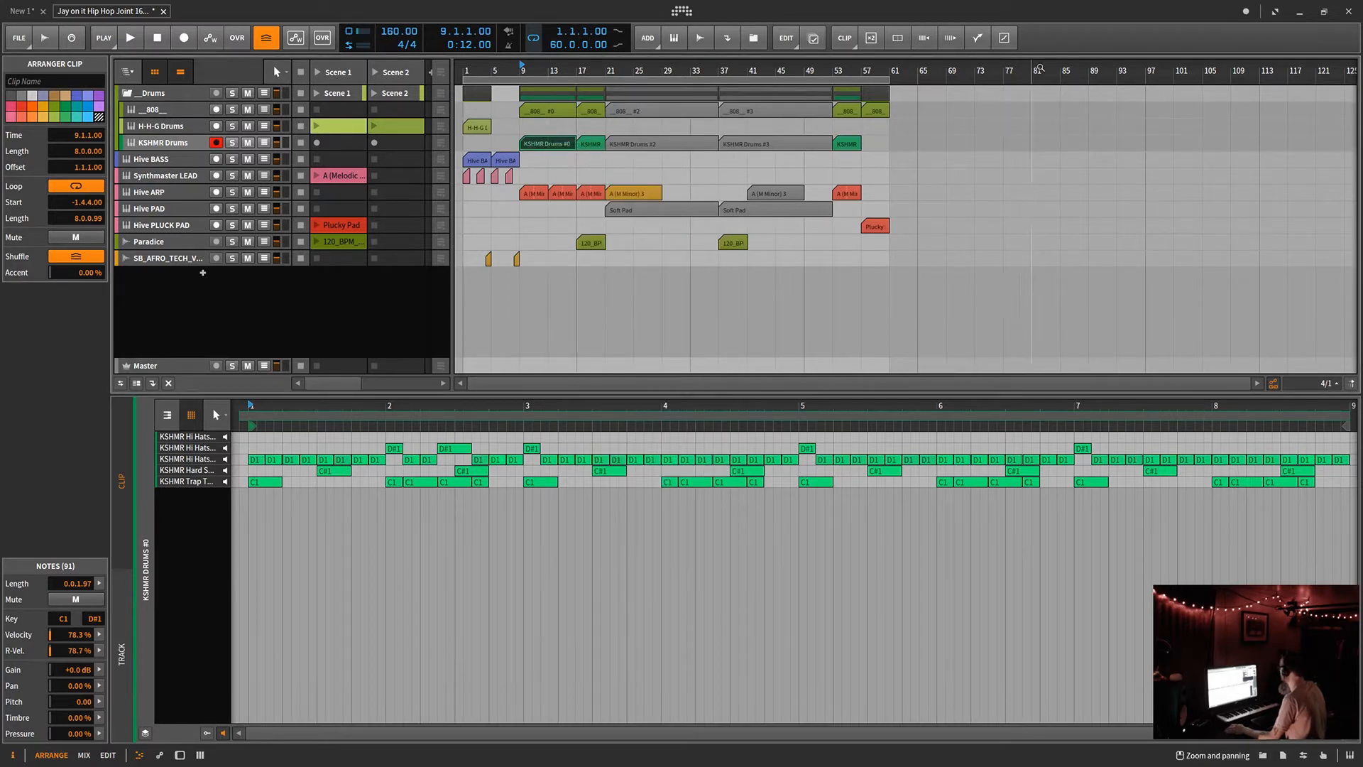
pyautogui.click(1005, 37)
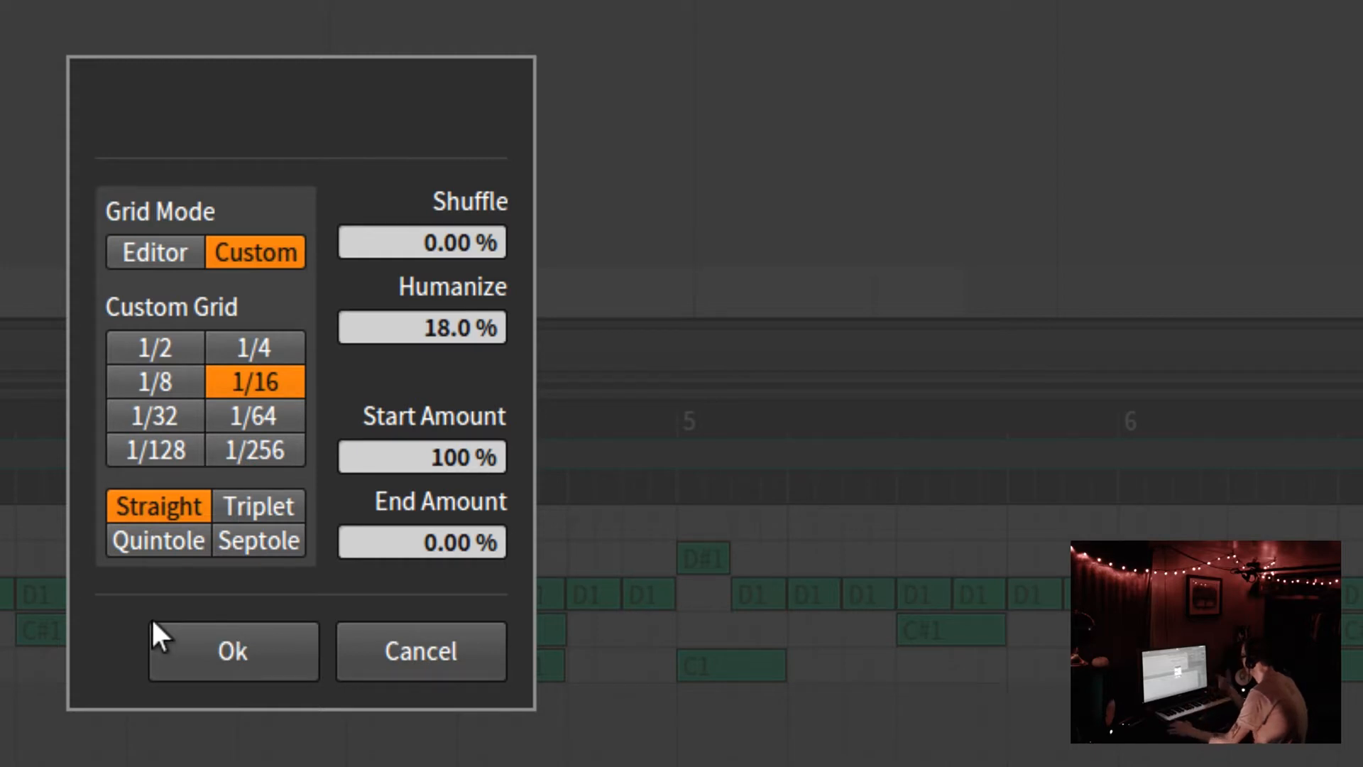
pyautogui.click(422, 664)
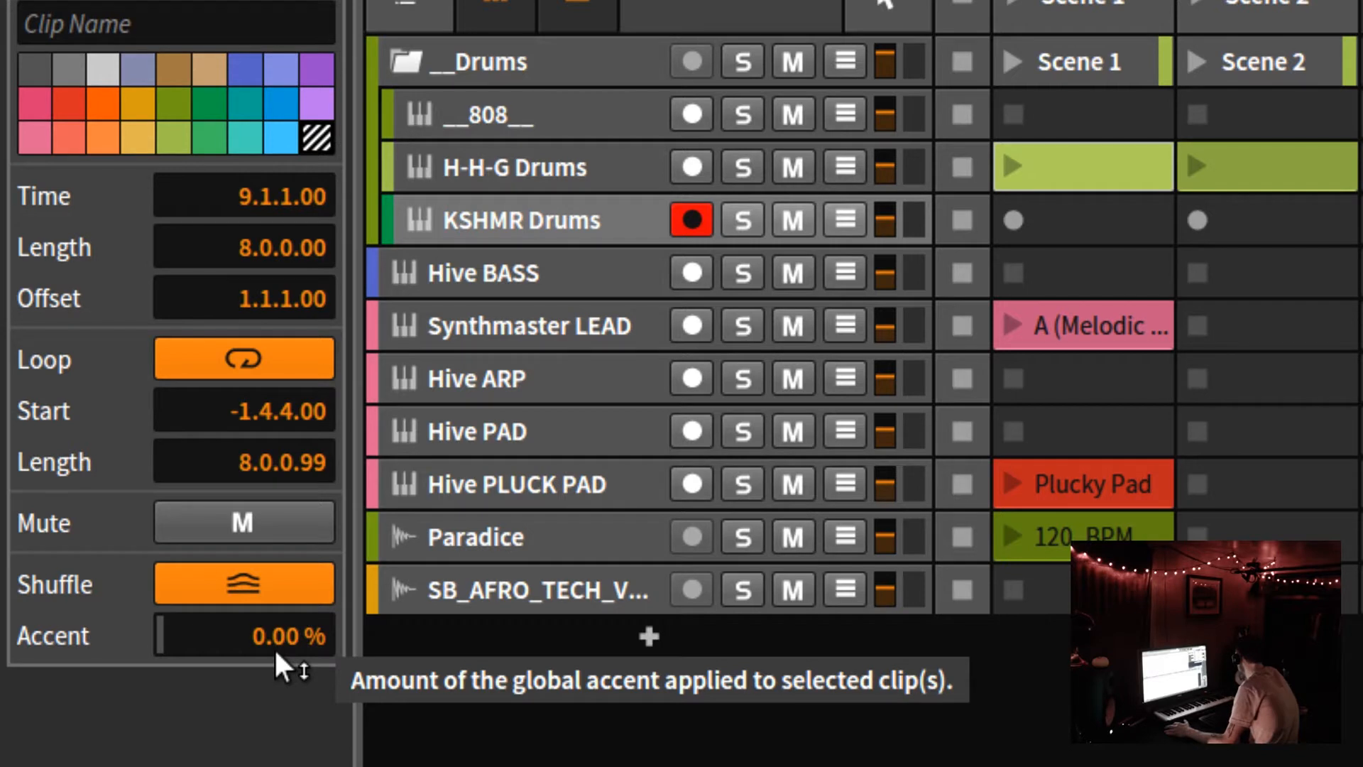
# - Toggle shuffle off and back on for the KSHMR Drums clip, and close the quantize settings without applying them
pyautogui.click(263, 585)
pyautogui.click(263, 586)
pyautogui.click(263, 586)
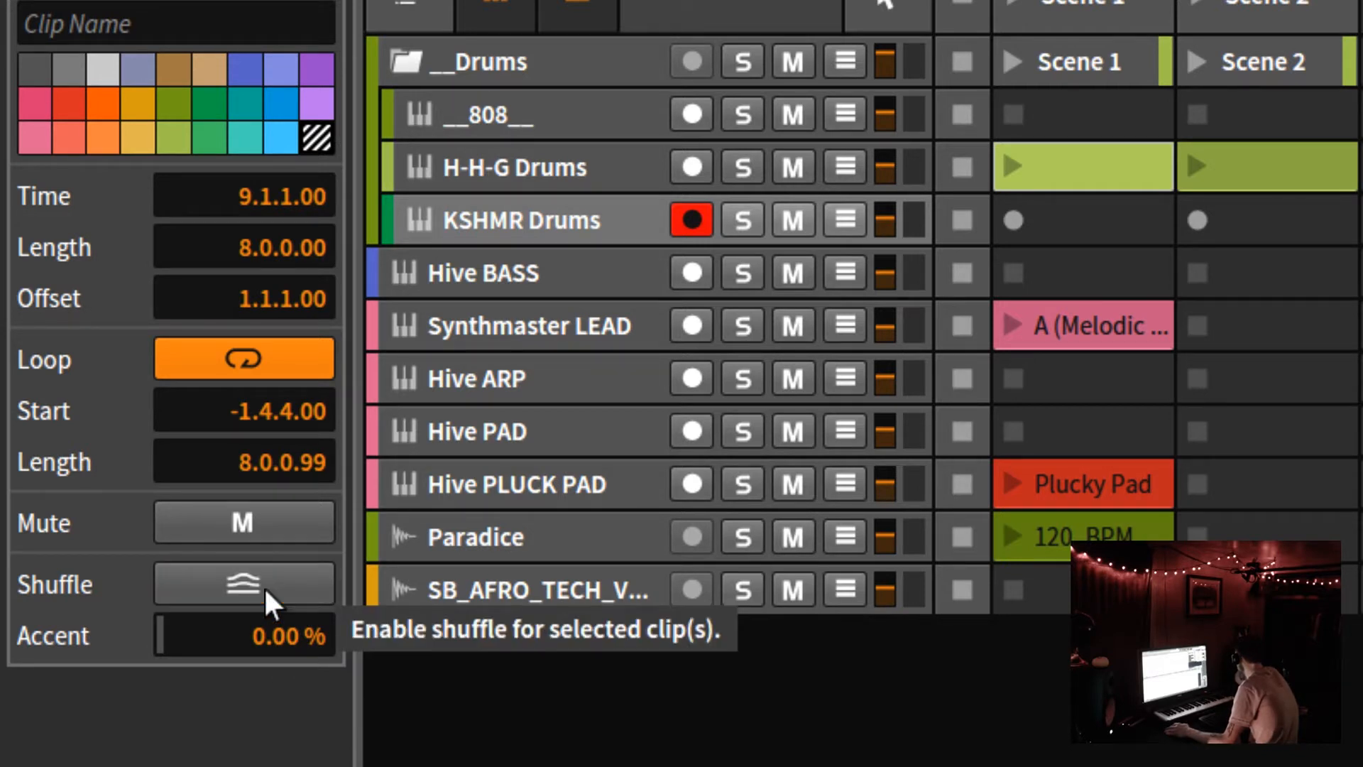
pyautogui.click(263, 586)
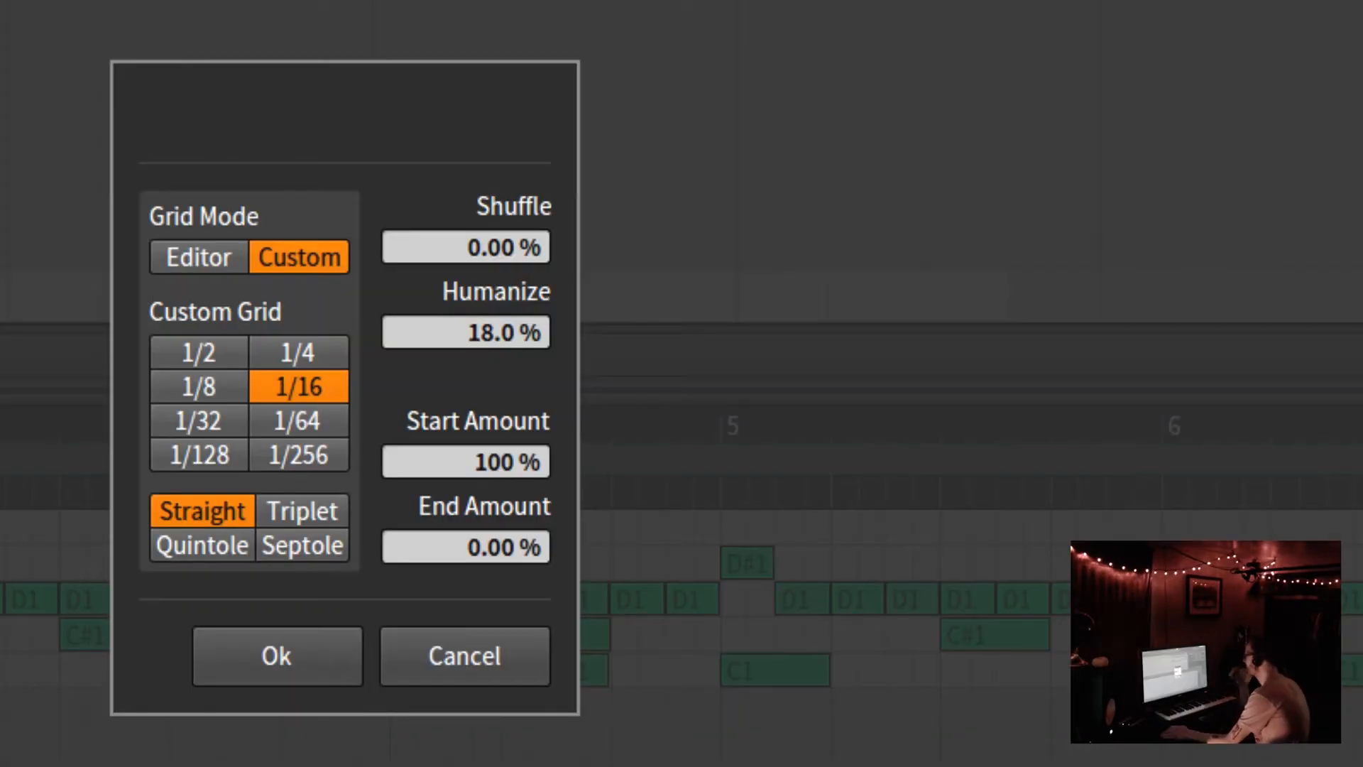
pyautogui.click(462, 655)
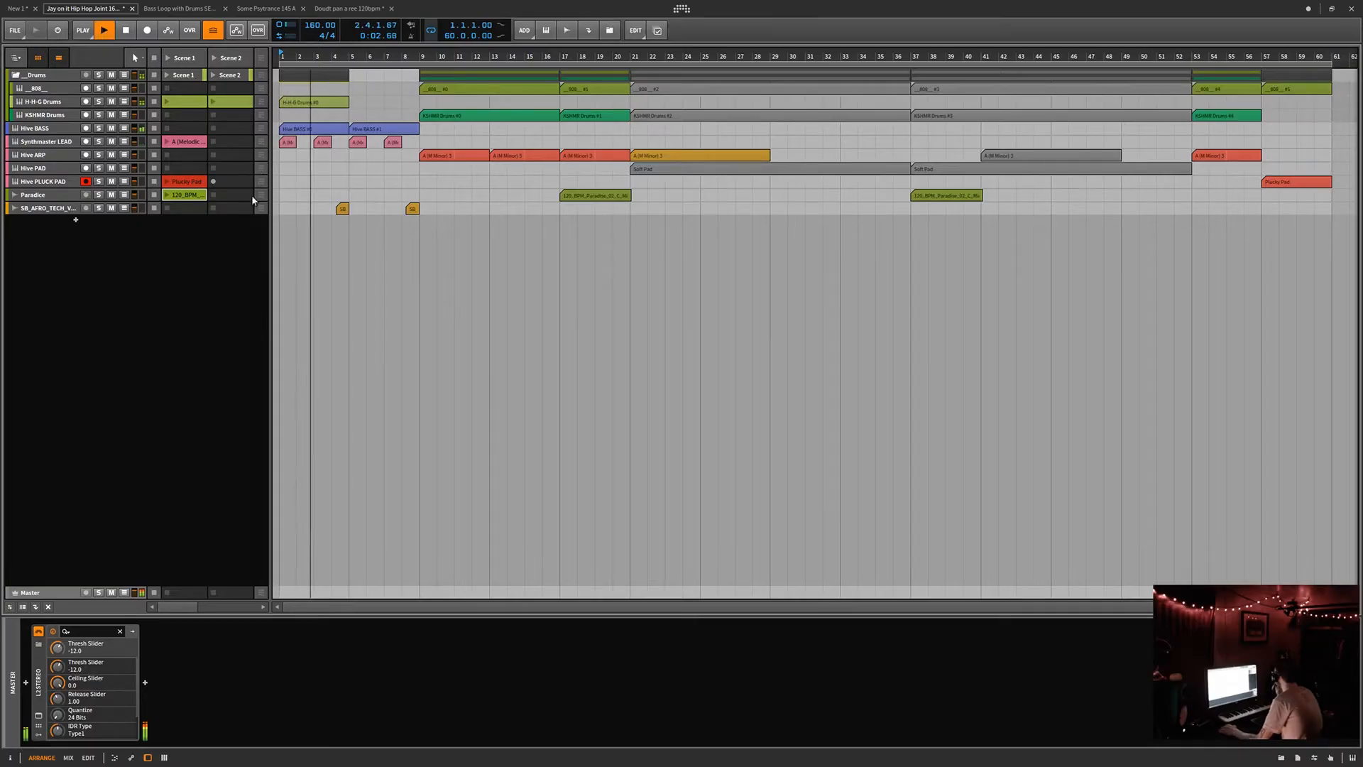
# - Switch the tracks to double-row height and show the second SB_AFRO_TECH vocal clip in an enlarged audio editor
pyautogui.click(23, 607)
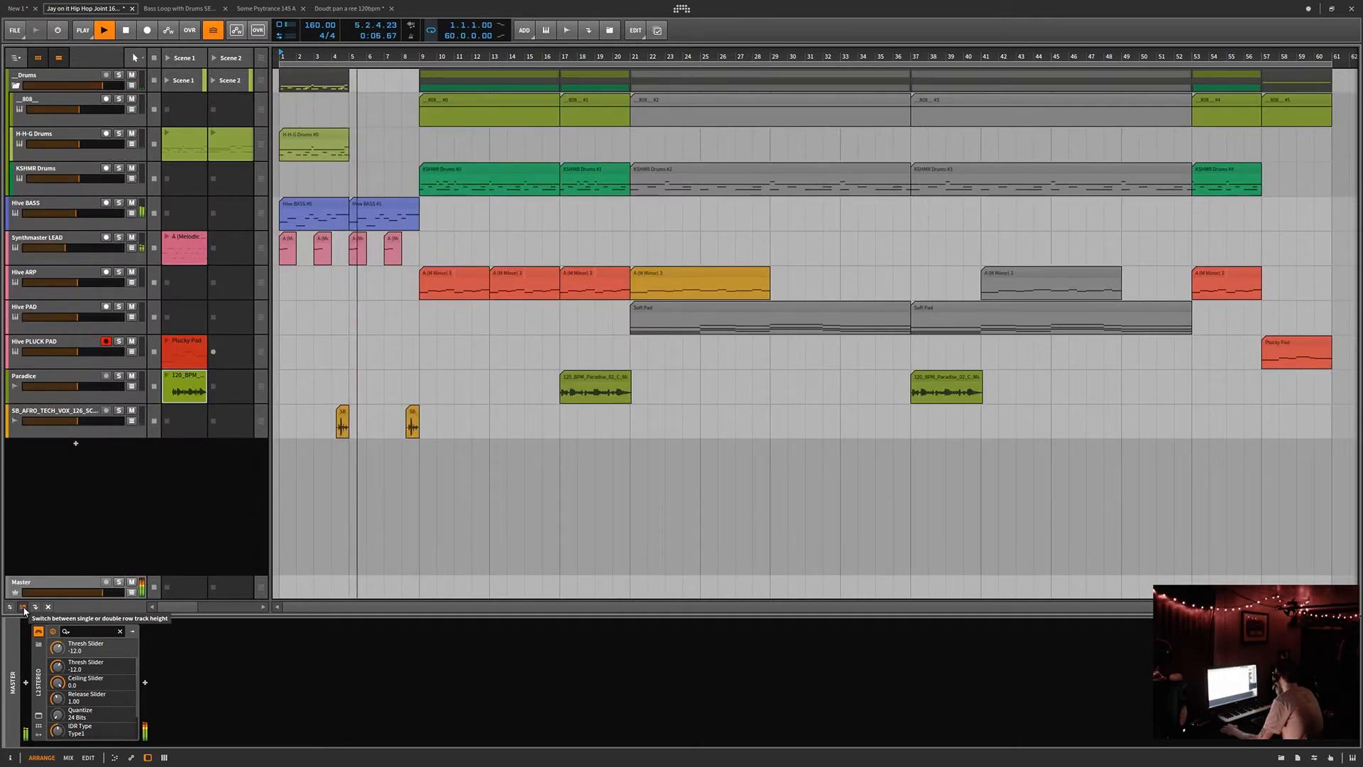
pyautogui.doubleClick(413, 419)
pyautogui.moveTo(742, 592); pyautogui.dragTo(743, 501)
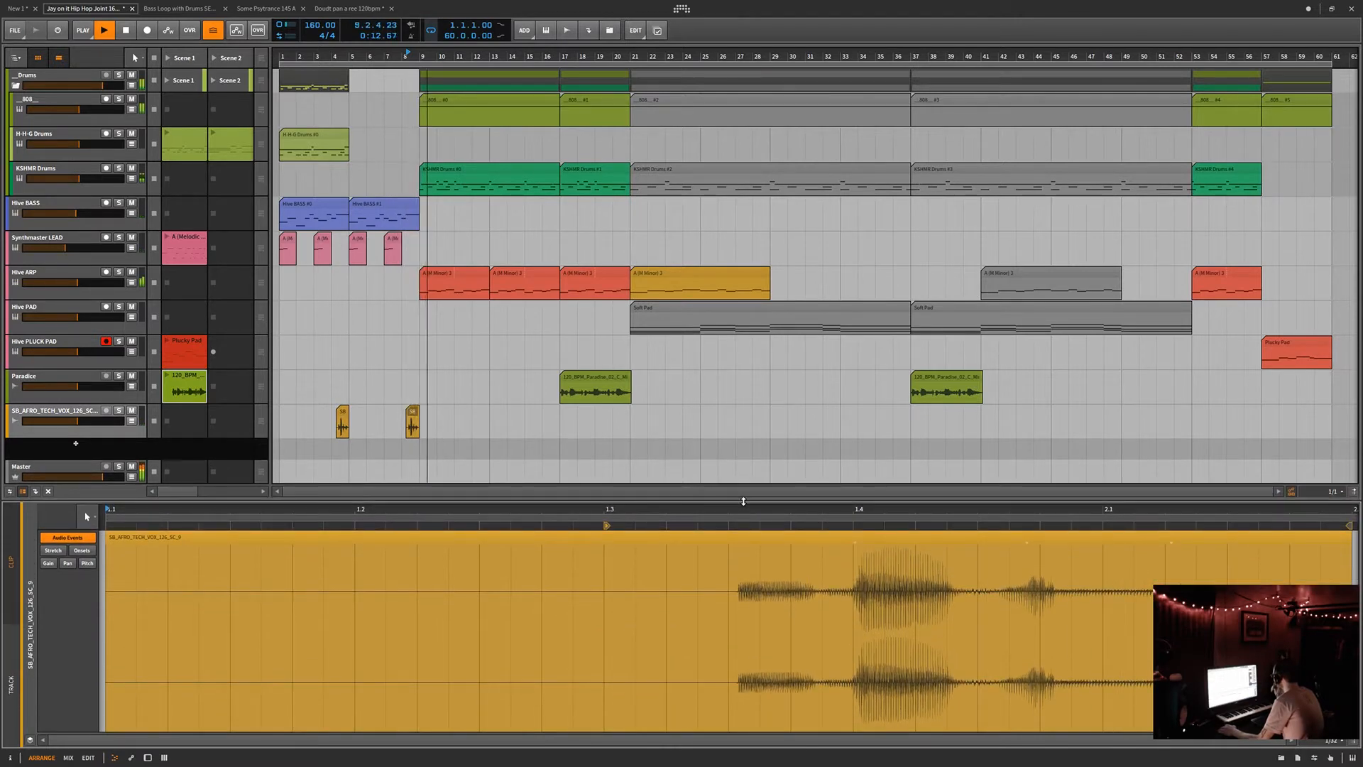
# - Show the first KSHMR Drums clip with its velocity lane in an enlarged note editor, with tracks at single-row height
pyautogui.click(471, 173)
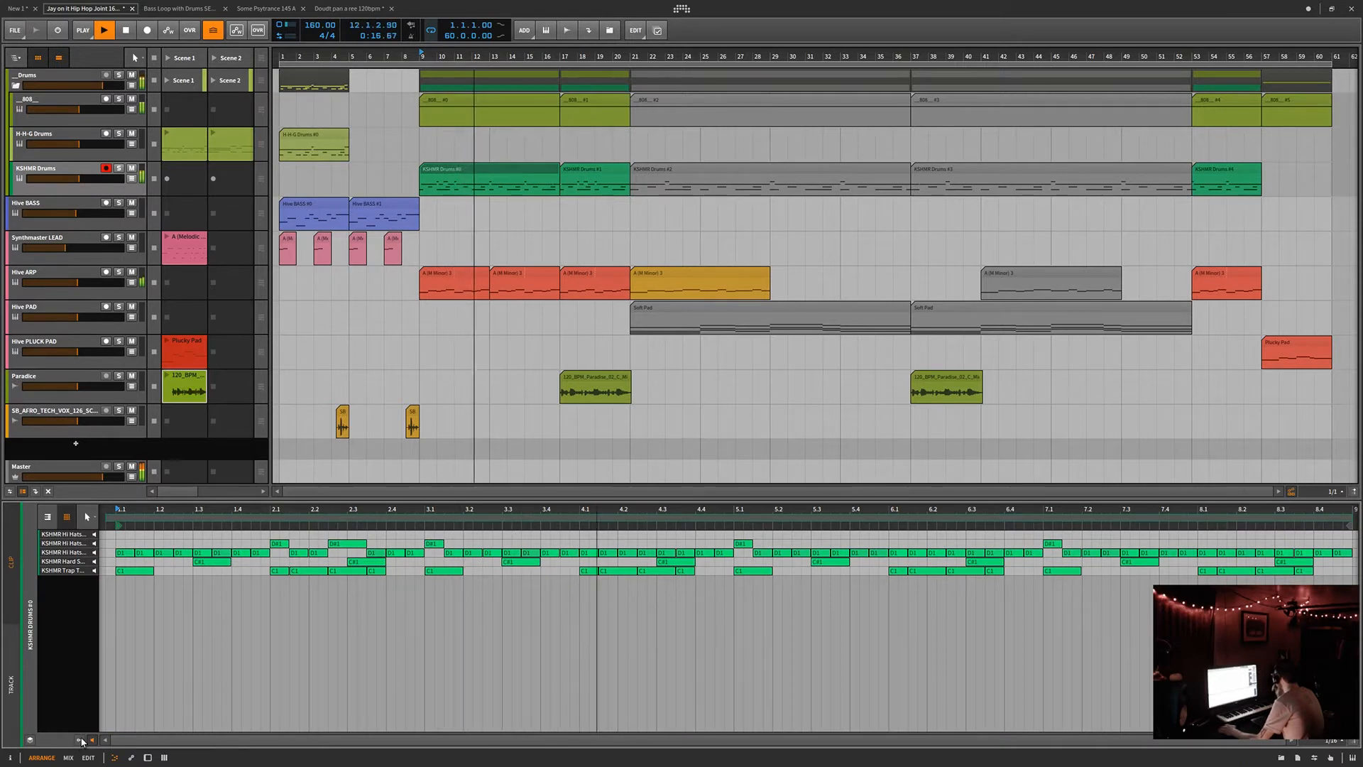
pyautogui.click(58, 707)
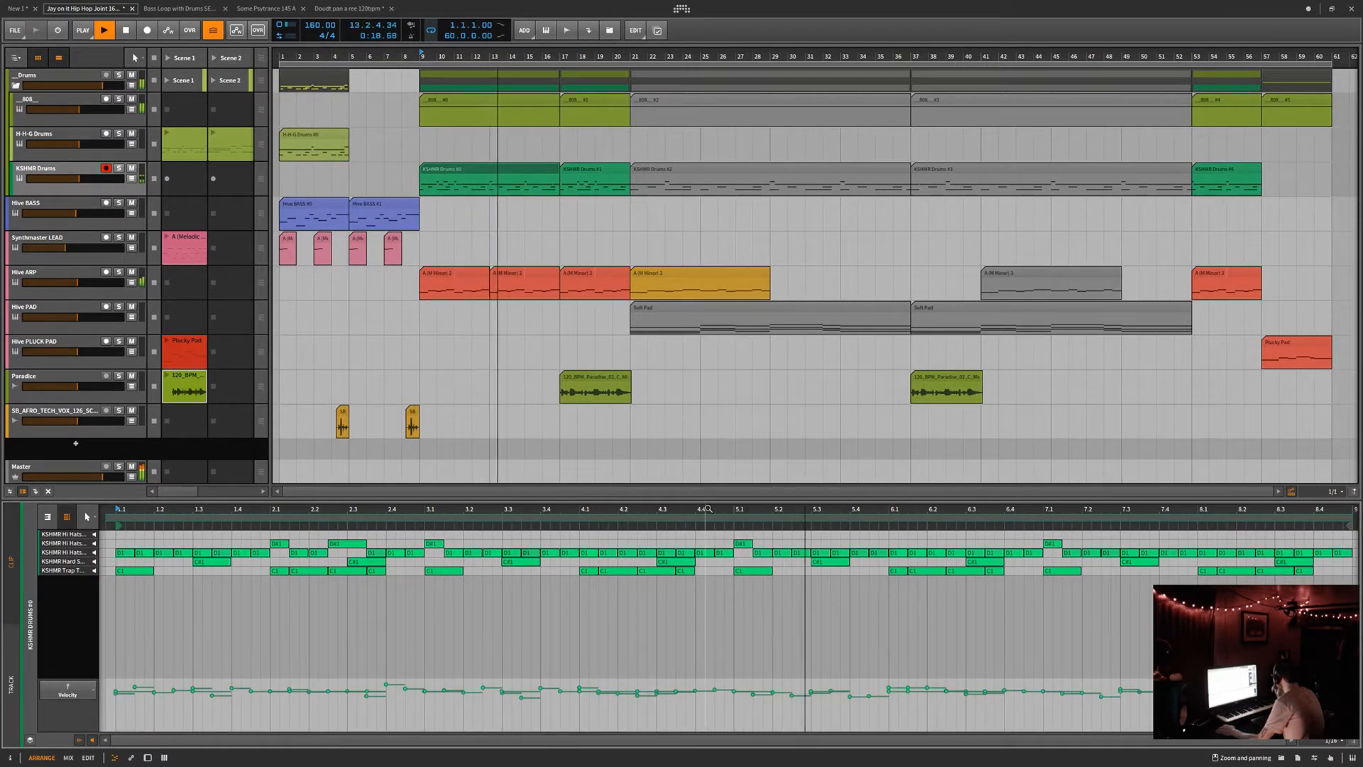
pyautogui.click(22, 491)
pyautogui.moveTo(450, 504); pyautogui.dragTo(450, 297)
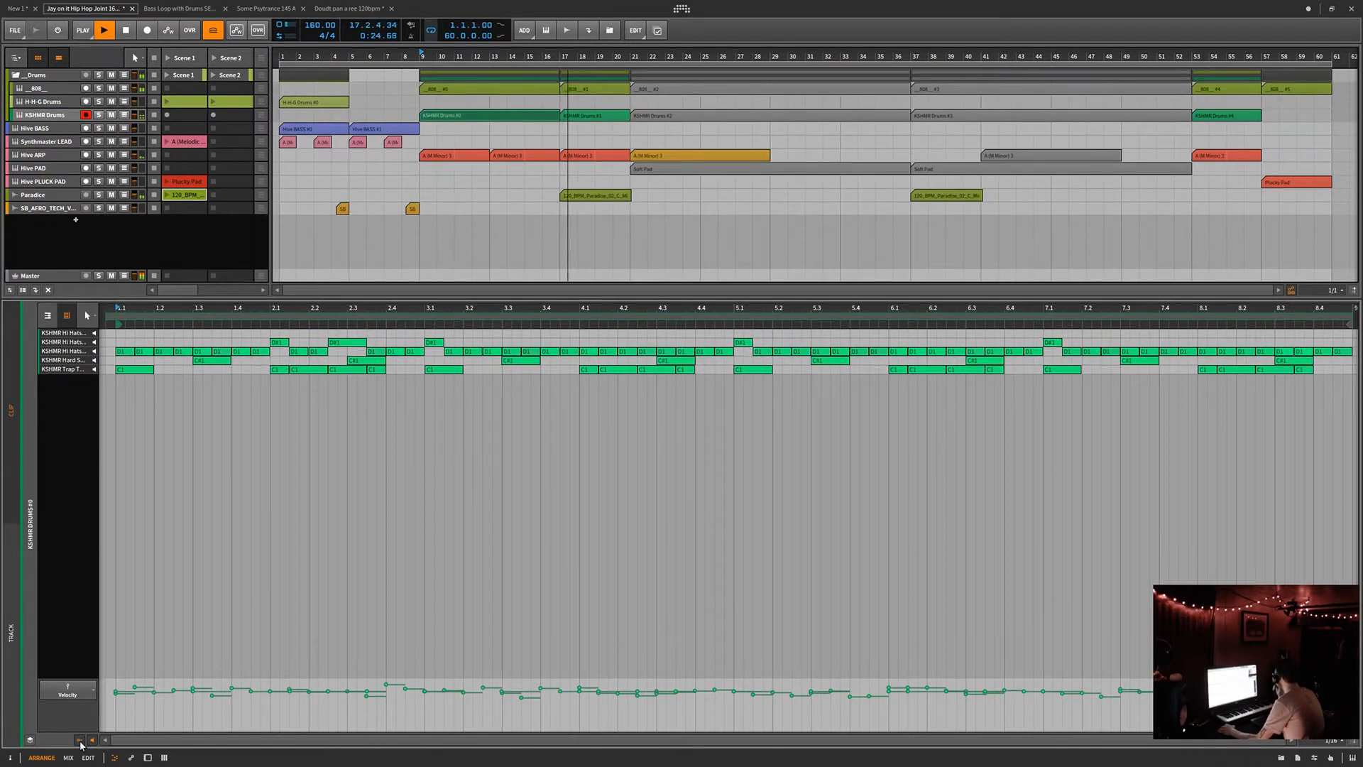
# - View the first Paradice vocal clip's waveform and the notes of the KSHMR Drums clip at bar 21
pyautogui.click(609, 196)
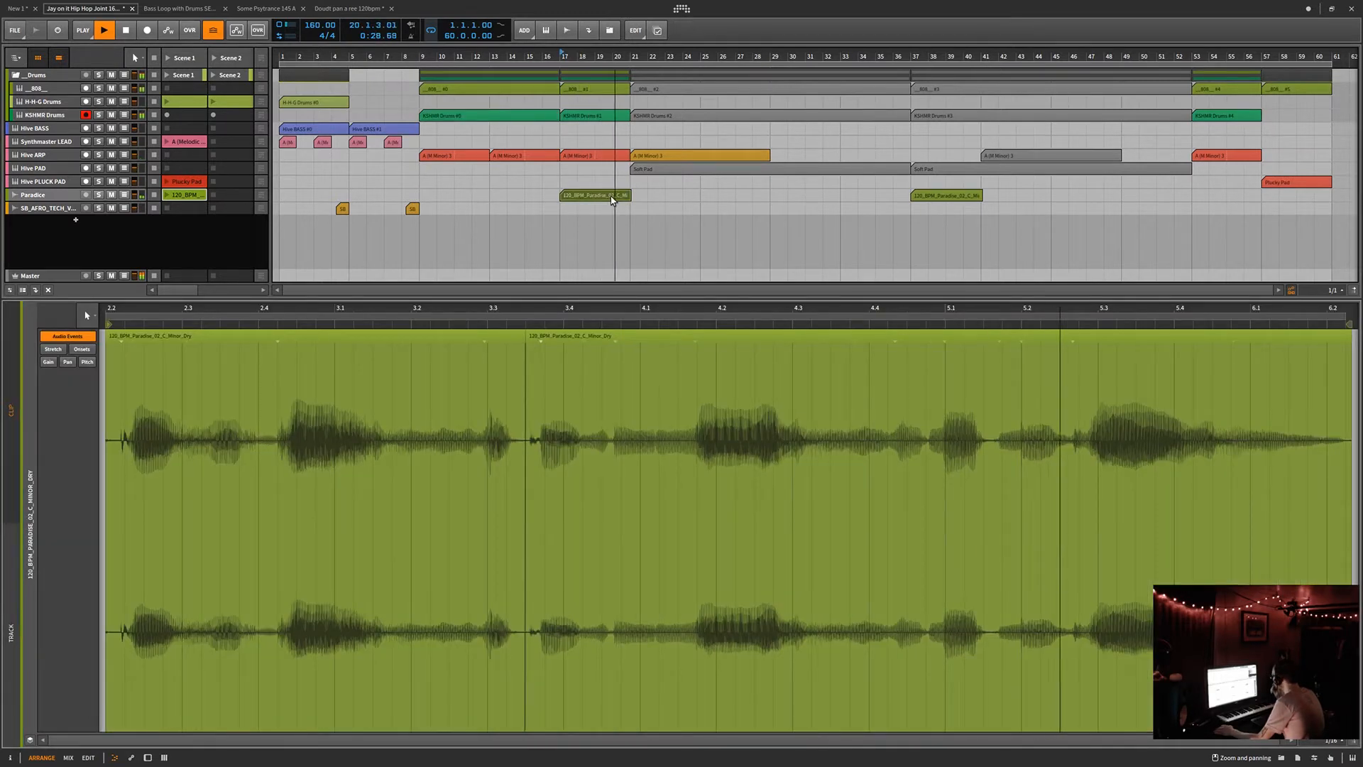
pyautogui.click(650, 117)
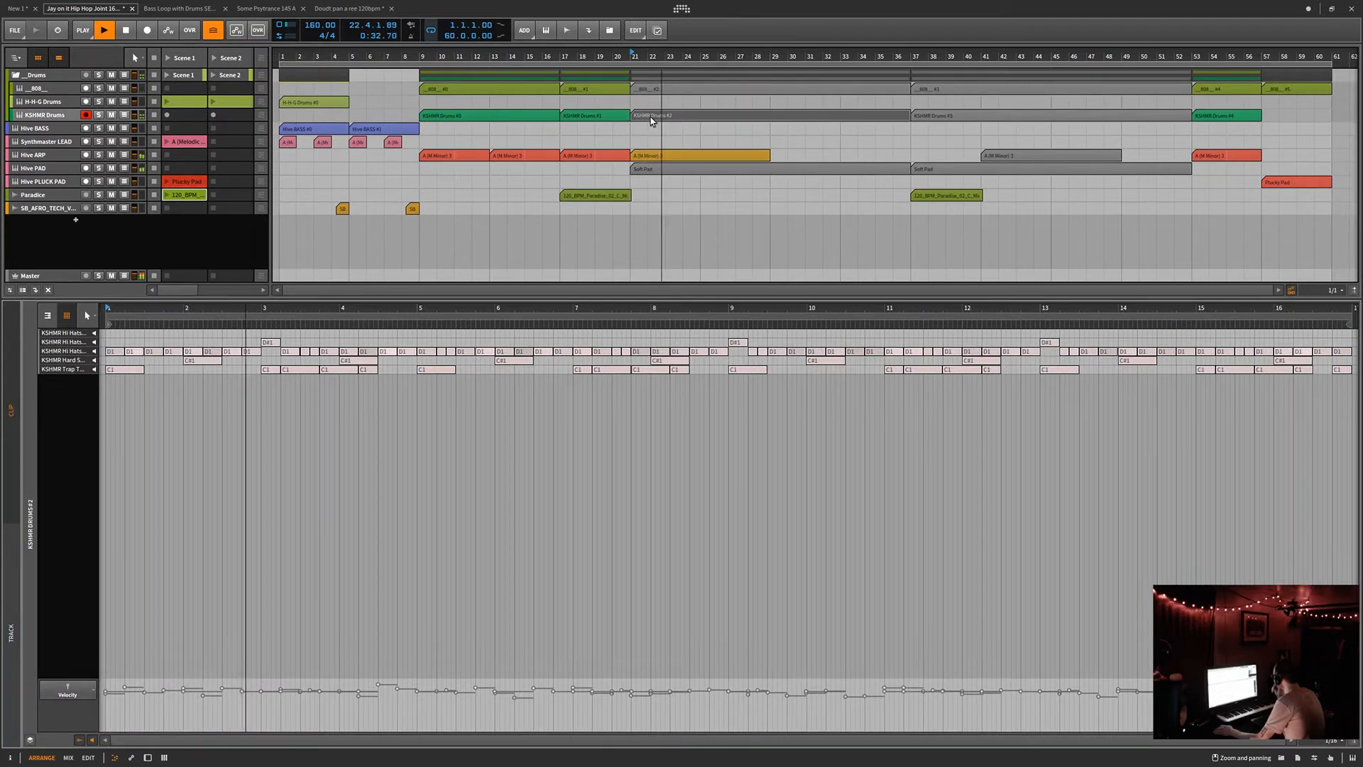
# - Examine the orange Hive ARP clip at bar 21 in the piano roll, switching to drum editing and back
pyautogui.click(684, 155)
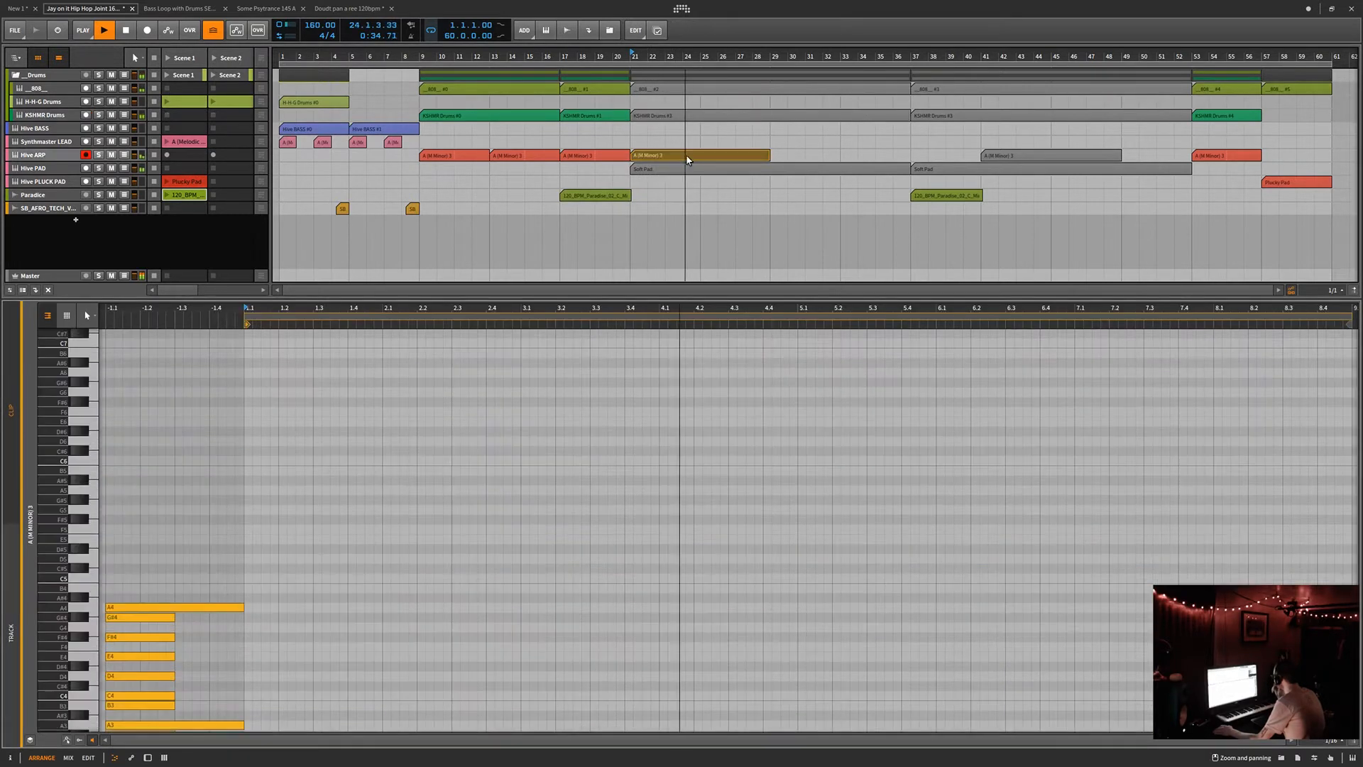
pyautogui.scroll(-10, 668, 476)
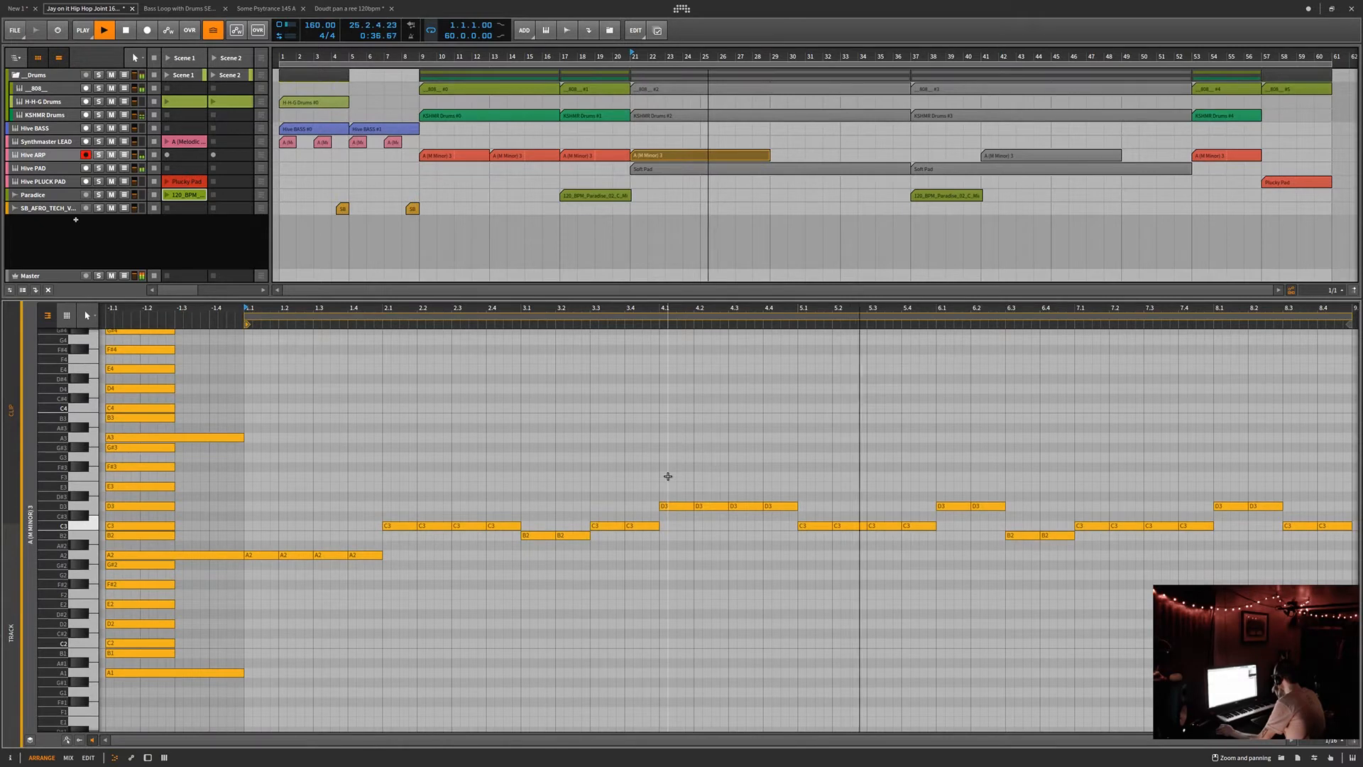
pyautogui.click(67, 317)
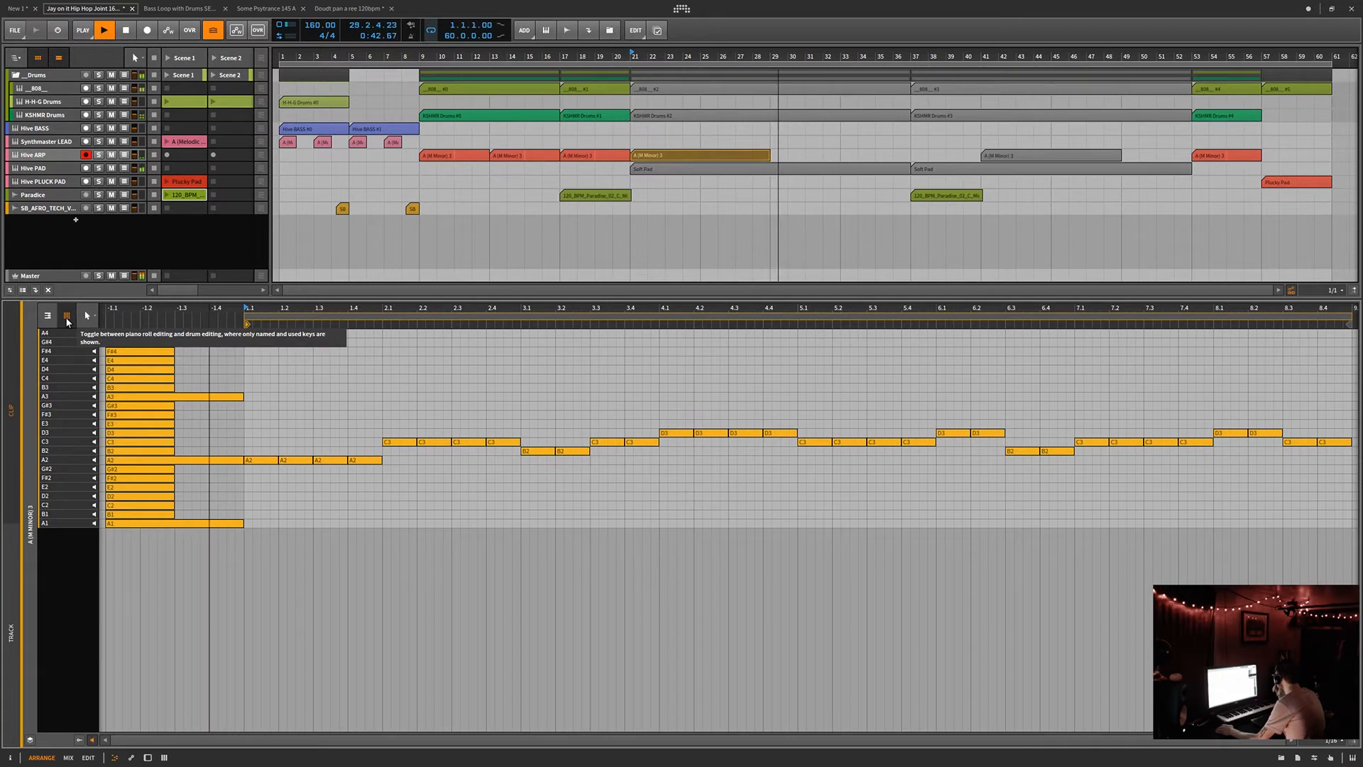
pyautogui.click(52, 320)
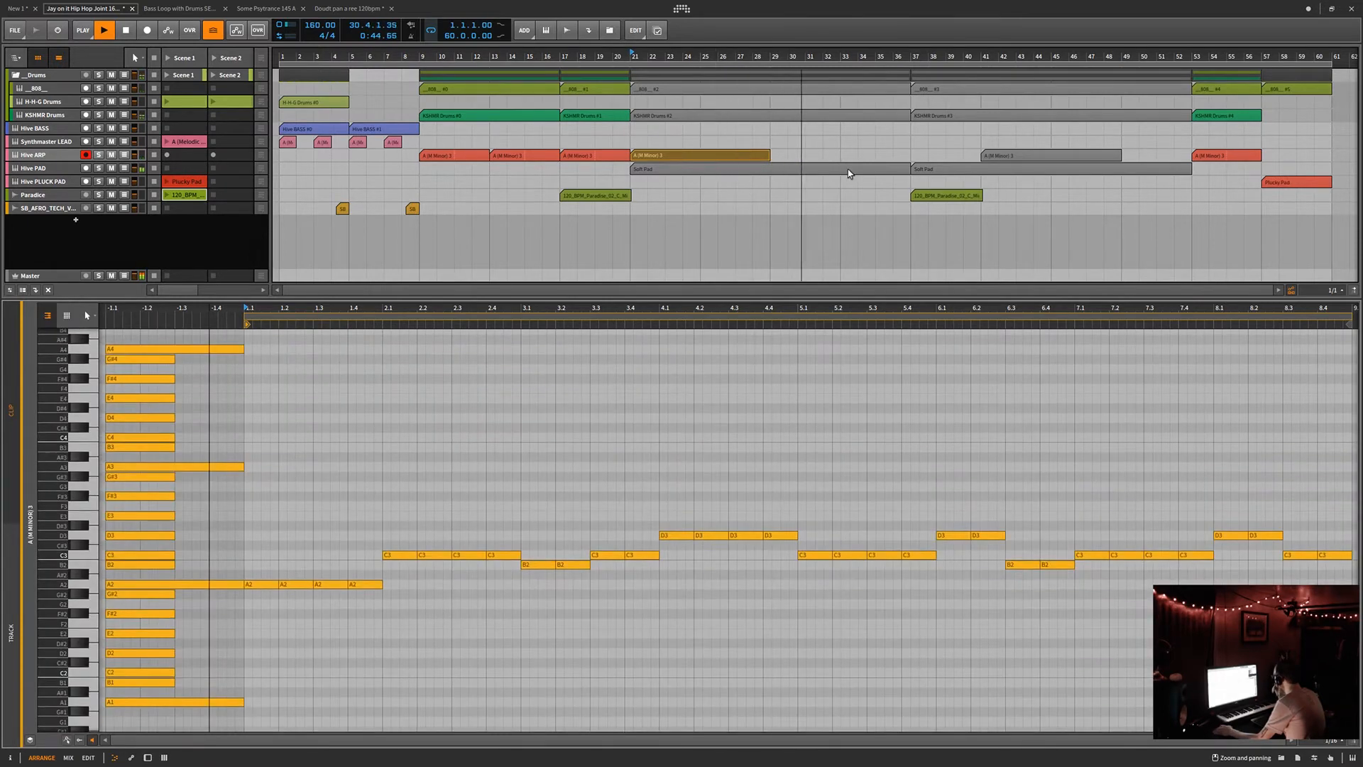
# - Examine the first Soft Pad clip on the Hive PAD track in both piano roll and drum editing modes
pyautogui.click(849, 173)
pyautogui.scroll(-3, 816, 518)
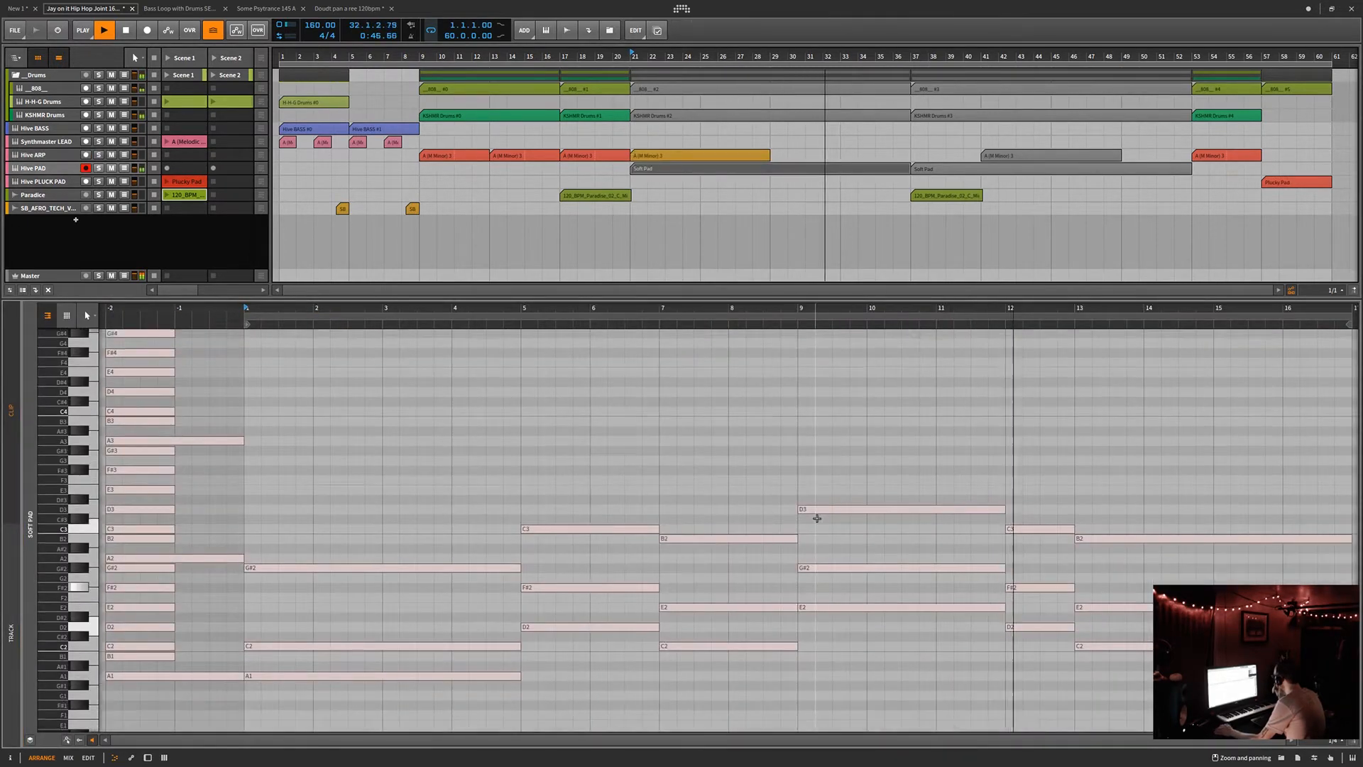
pyautogui.click(68, 314)
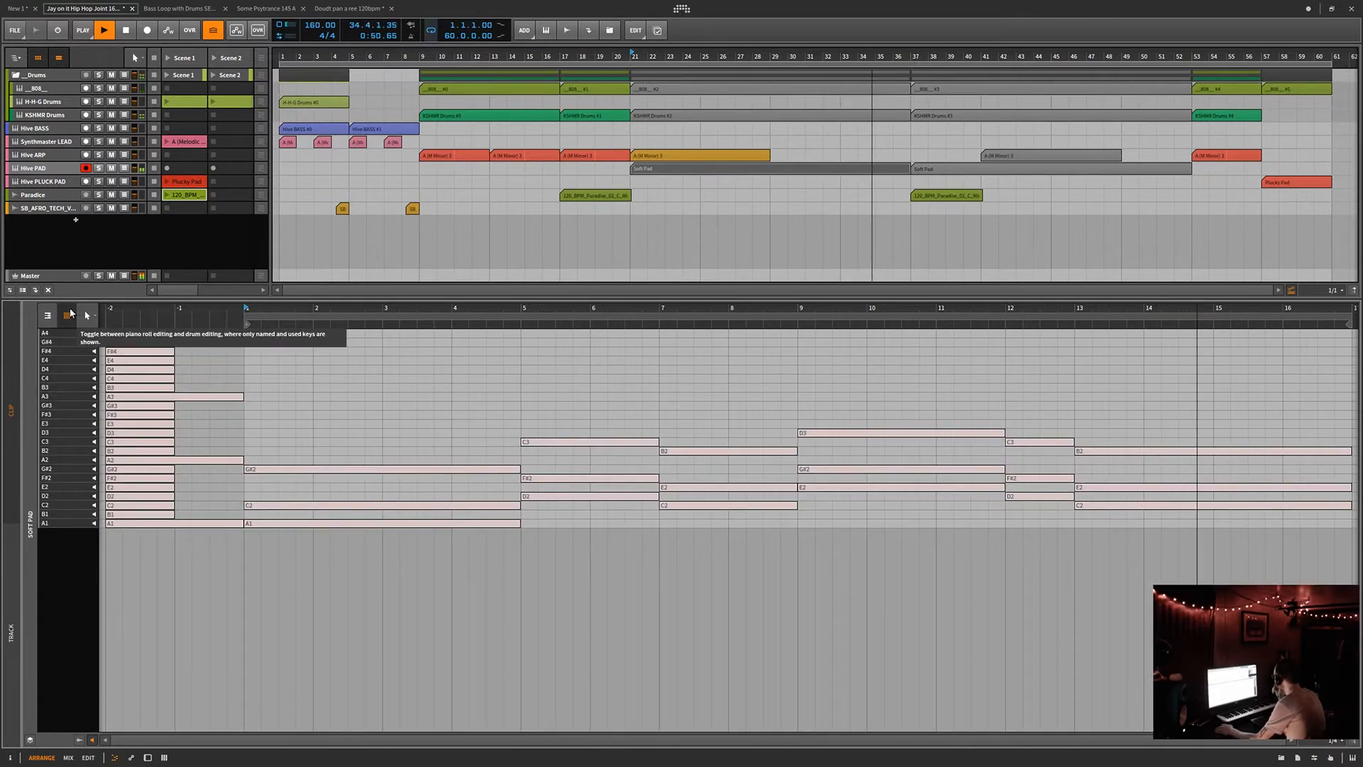
pyautogui.click(58, 320)
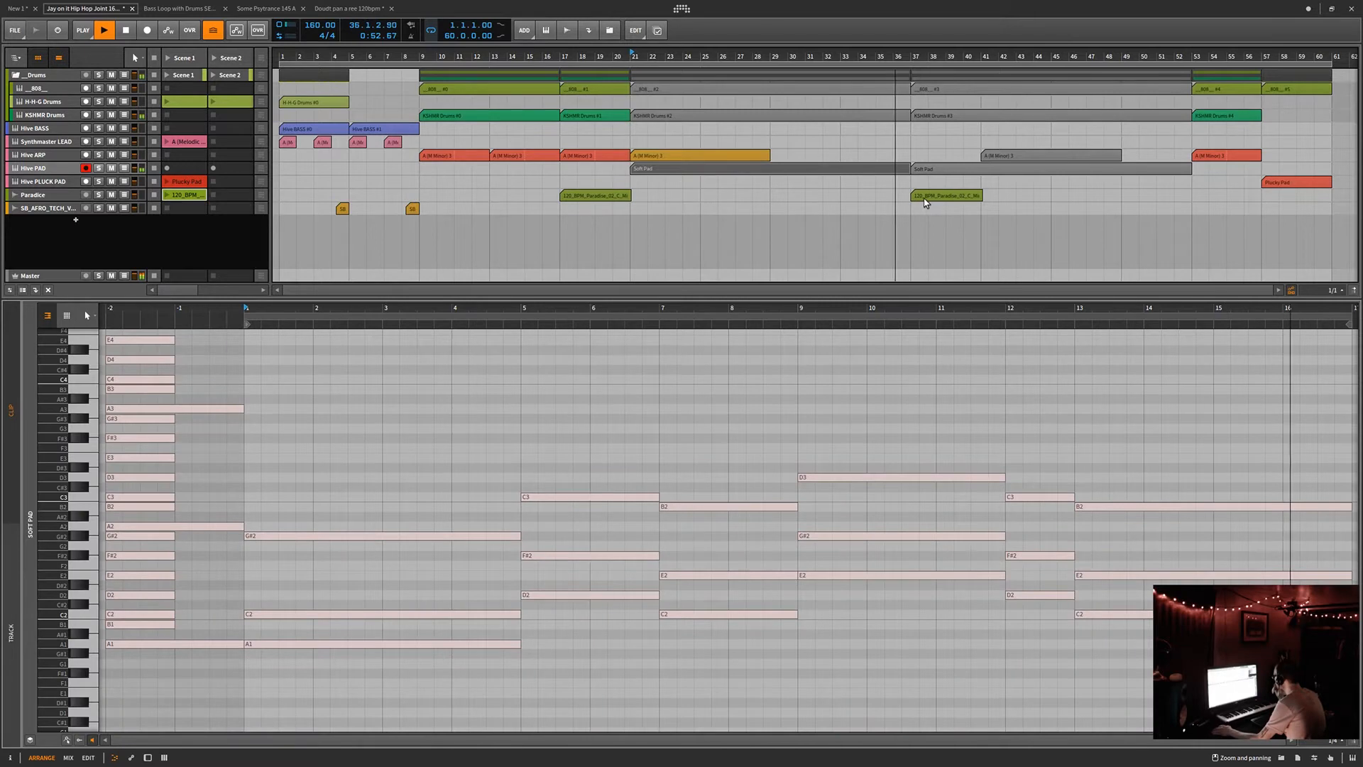
# - Inspect the second Paradice vocal clip, the grey Hive ARP clip at bar 41 in both note editing modes, and the last KSHMR Drums clip
pyautogui.click(932, 198)
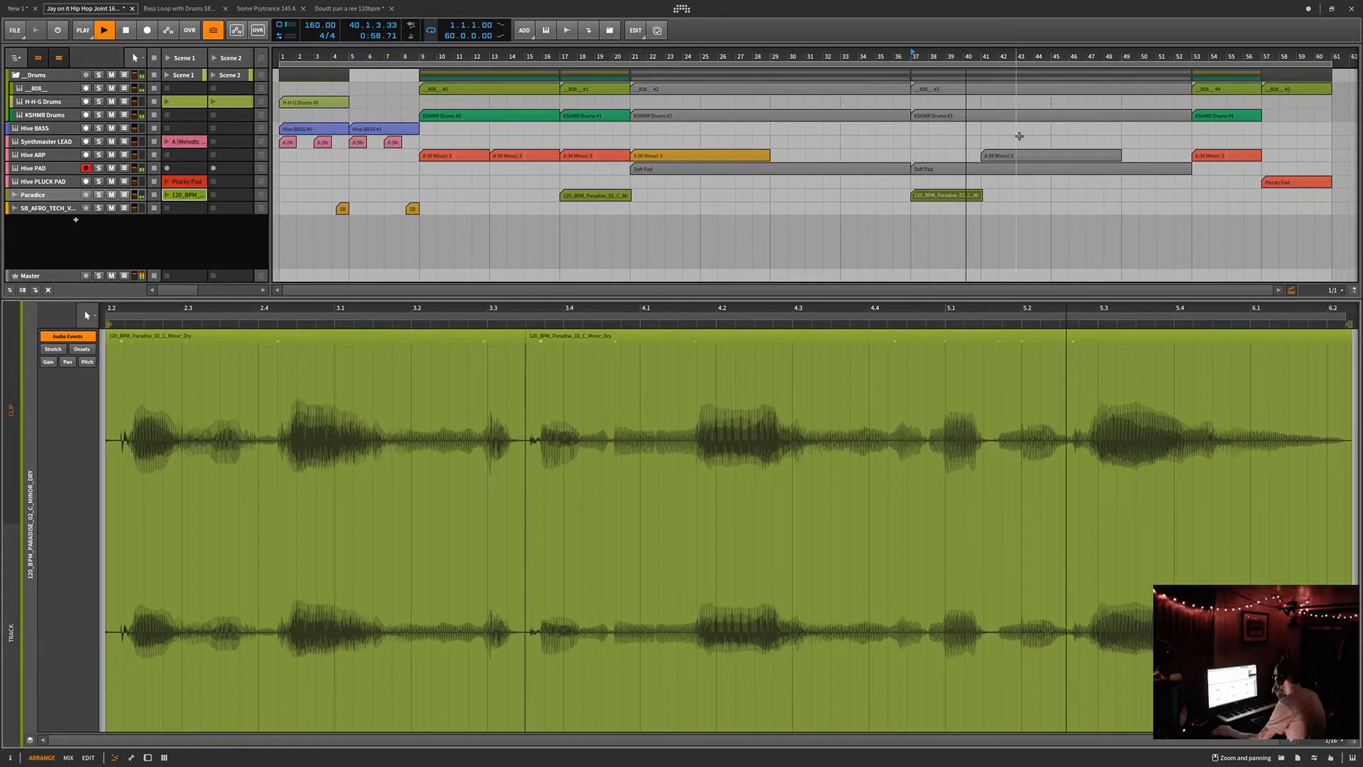
pyautogui.click(1022, 158)
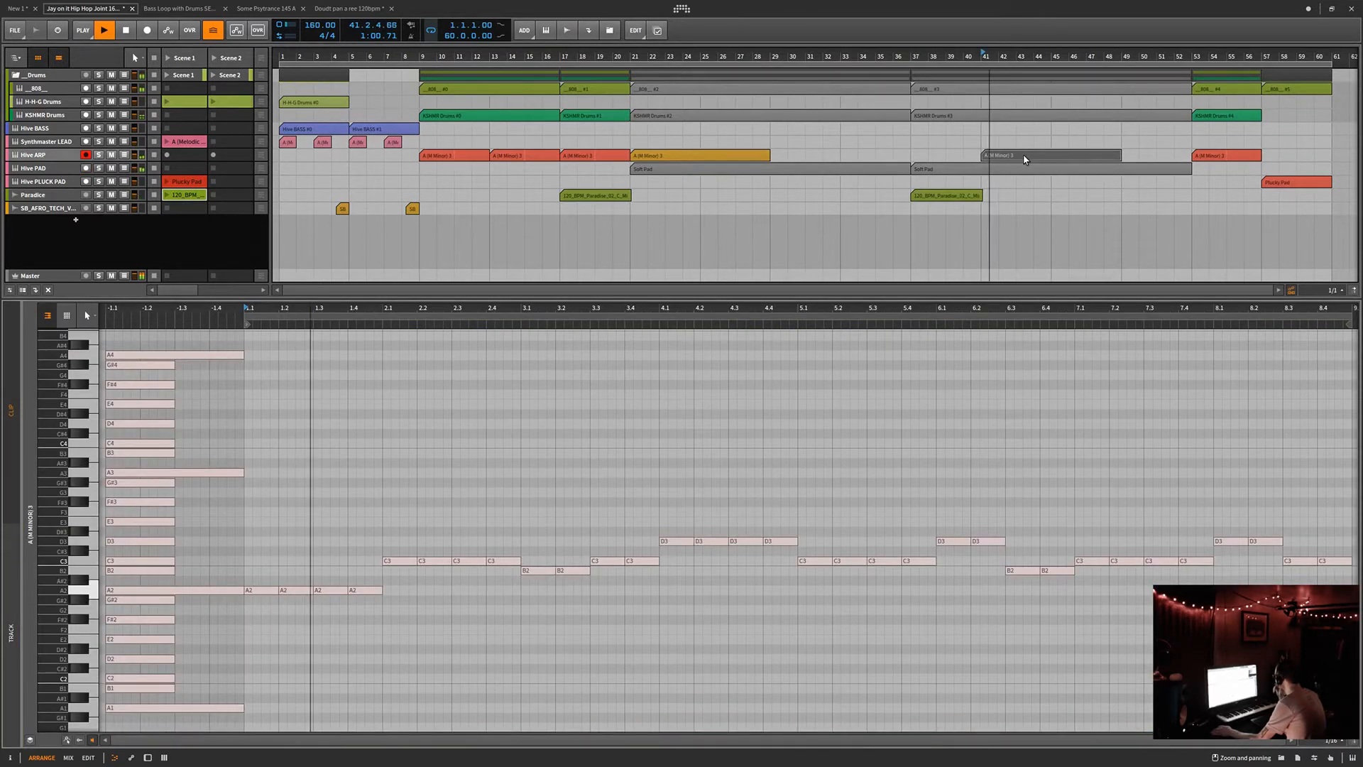
pyautogui.click(48, 316)
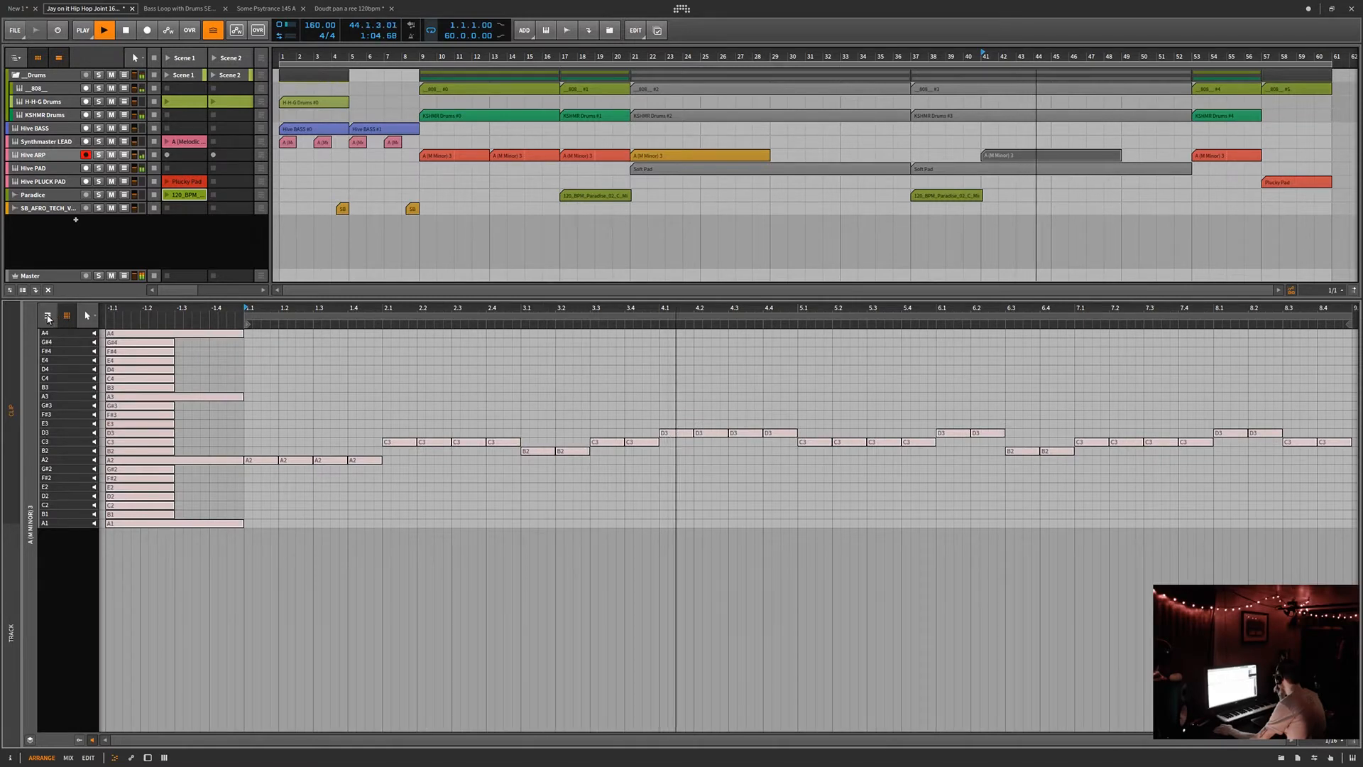
pyautogui.click(48, 316)
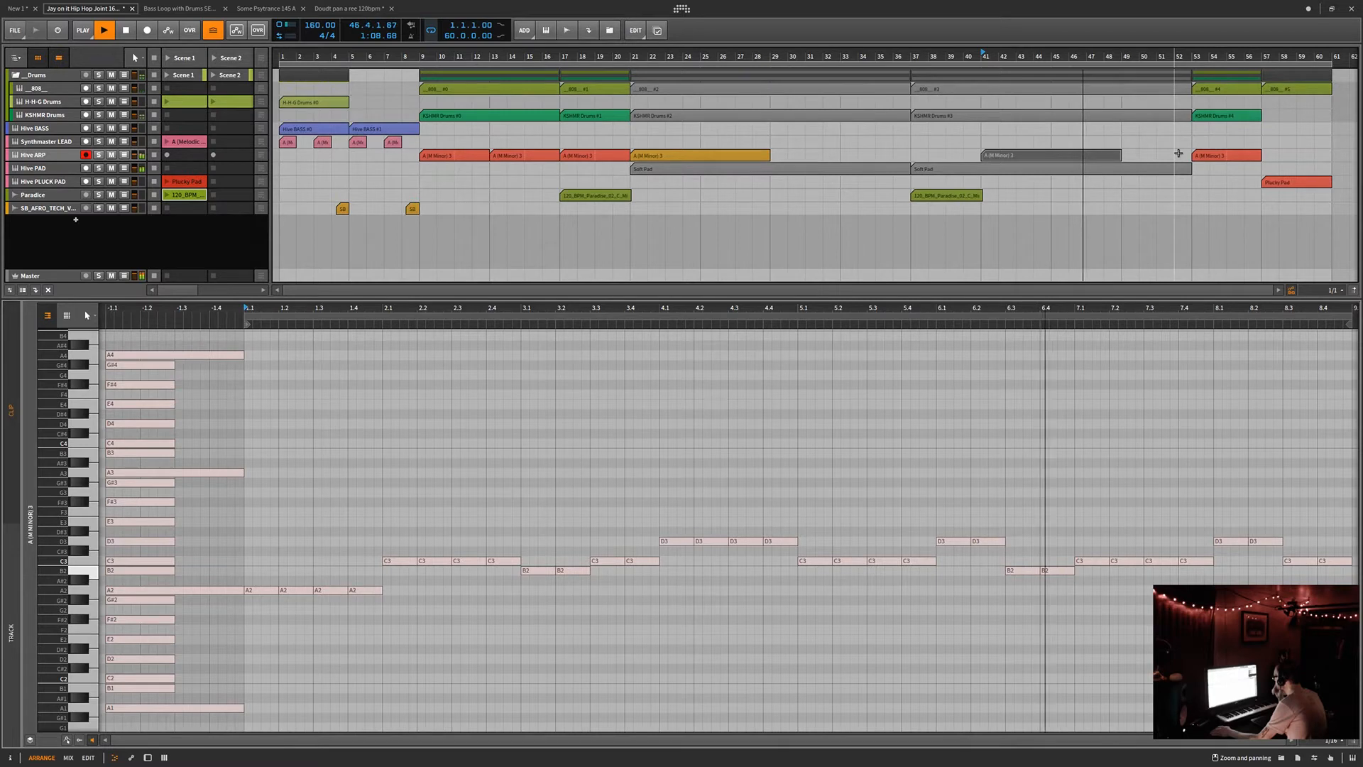
pyautogui.click(1221, 118)
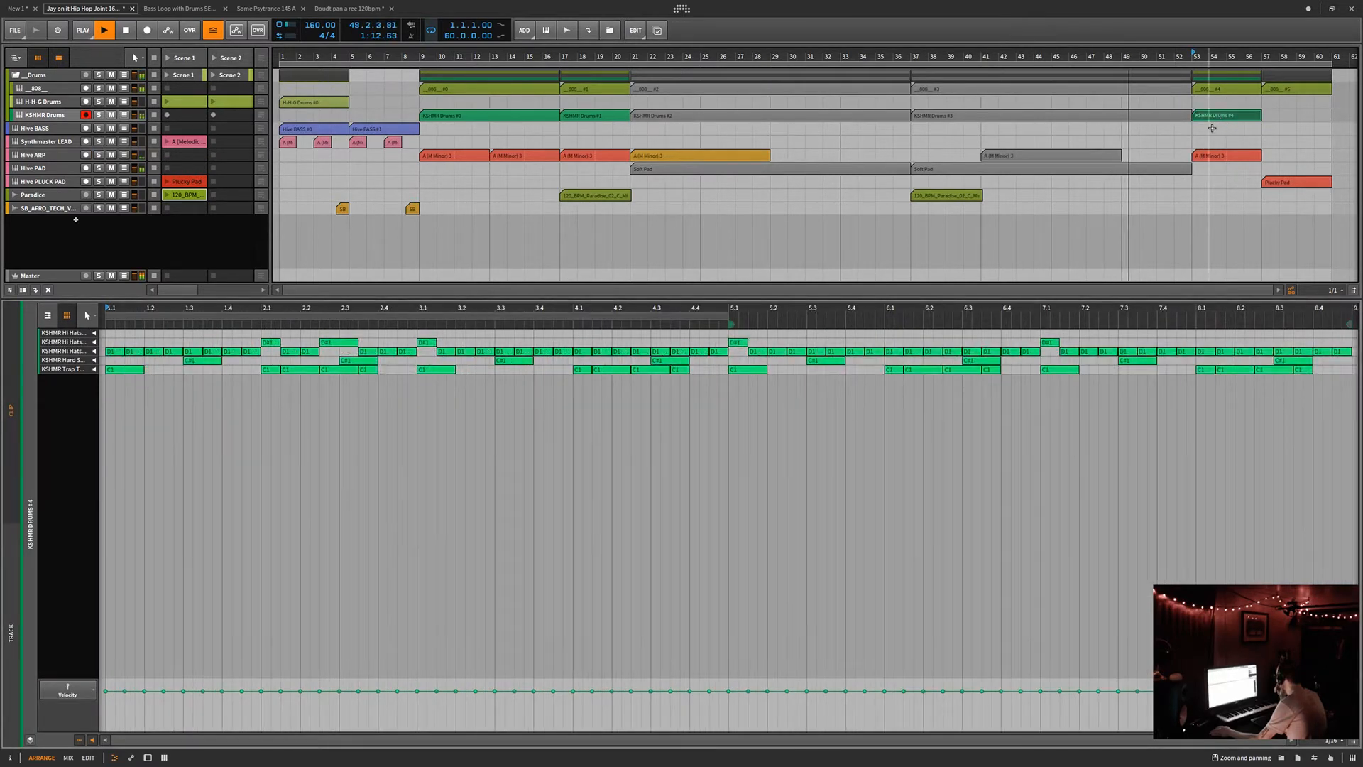
# - Stop all launcher clips from the mixer view, and return to the arranger with a slightly wider clip launcher
pyautogui.click(164, 758)
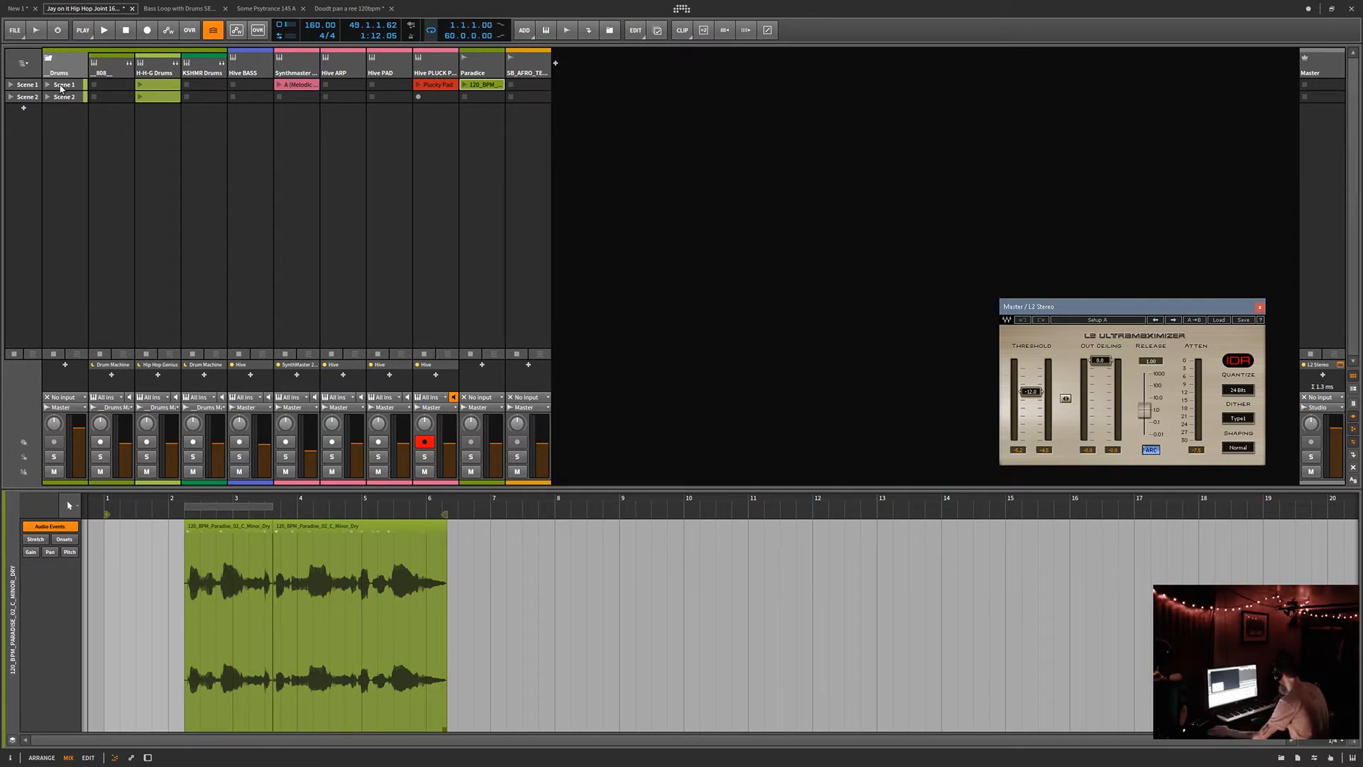
pyautogui.click(13, 355)
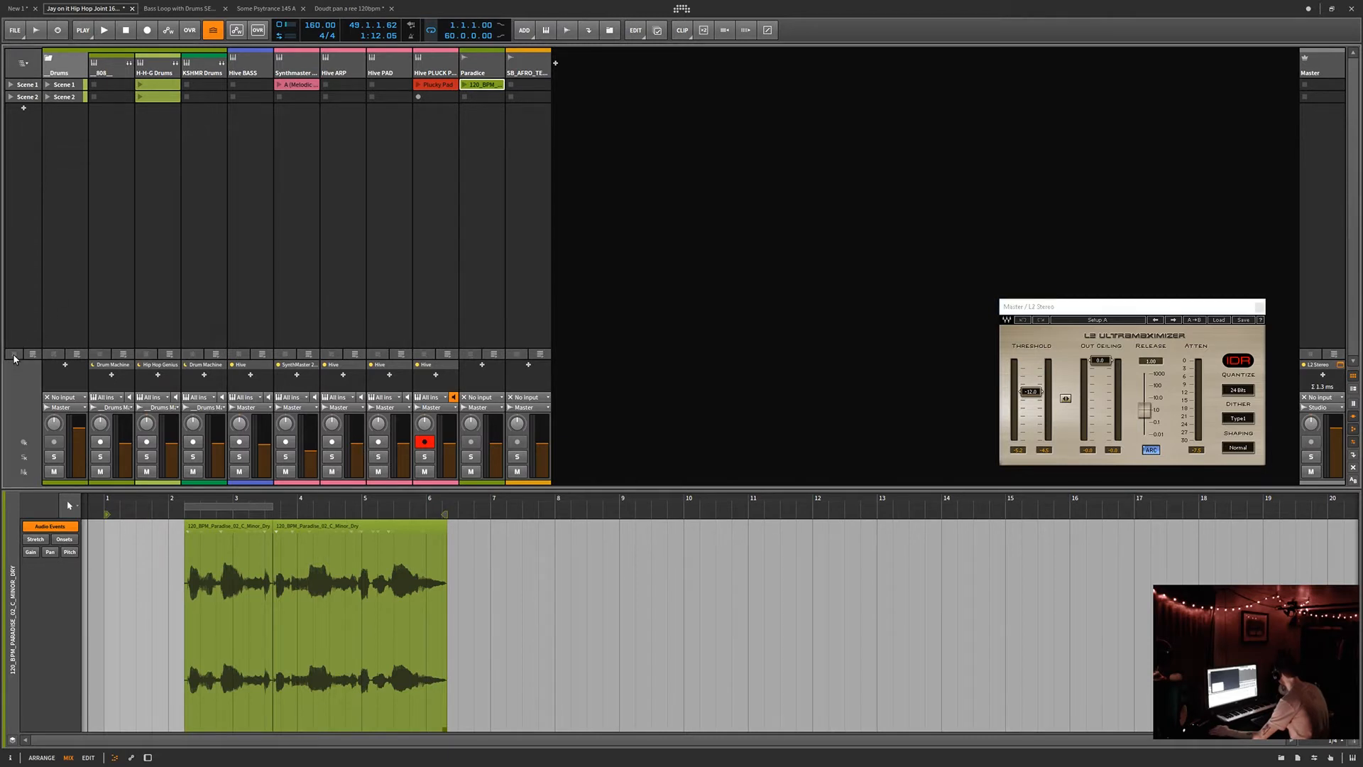
pyautogui.click(41, 758)
pyautogui.moveTo(266, 231); pyautogui.dragTo(280, 276)
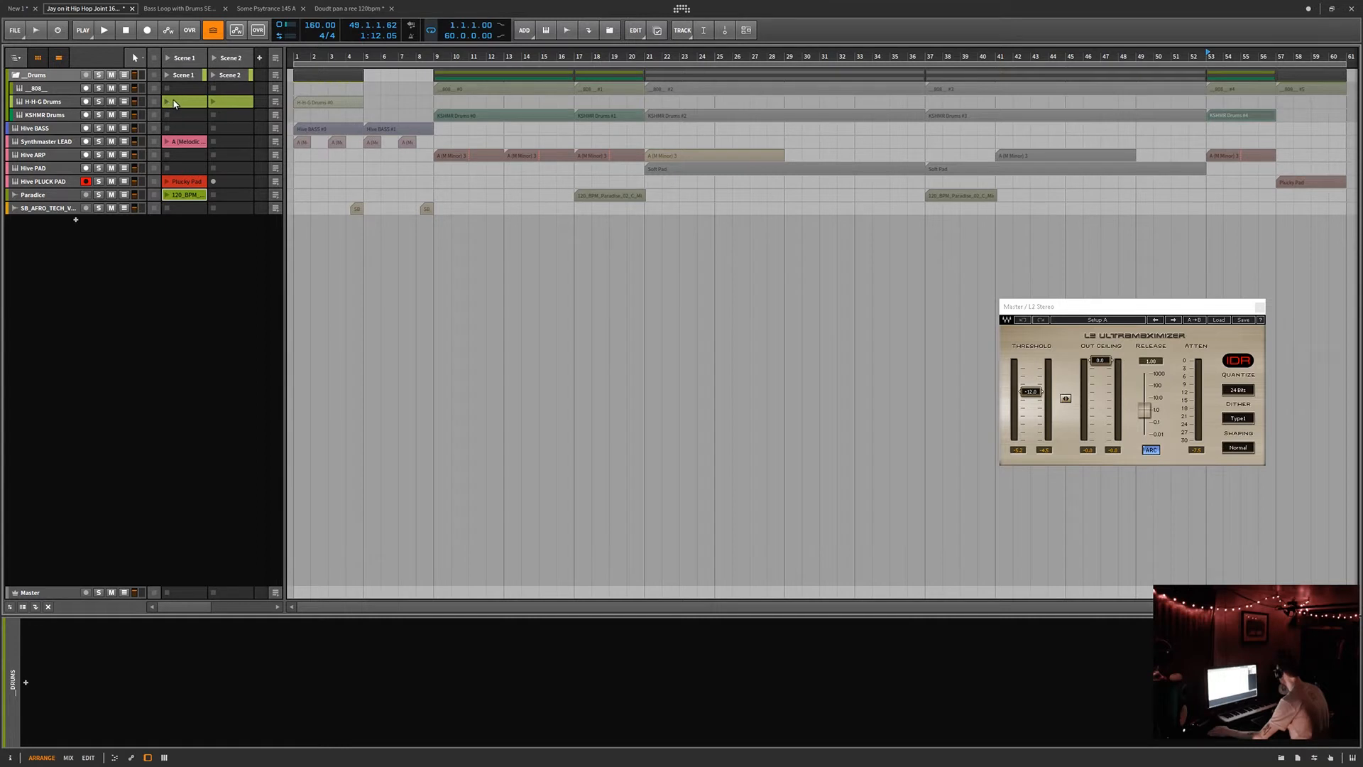
# - Launch the Scene 1 clips of H-H-G Drums and Synthmaster LEAD, and expand the clip launcher across the window at double-row height
pyautogui.click(168, 104)
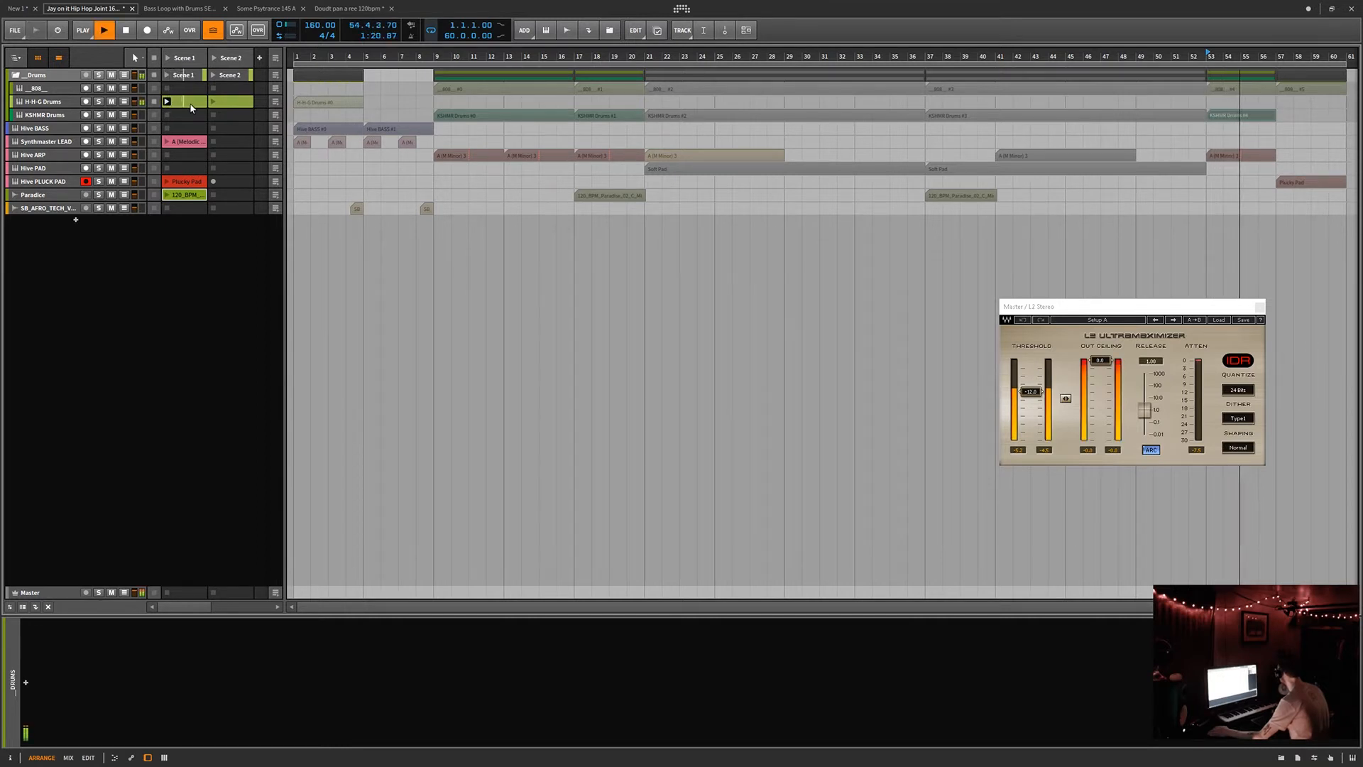
pyautogui.click(167, 141)
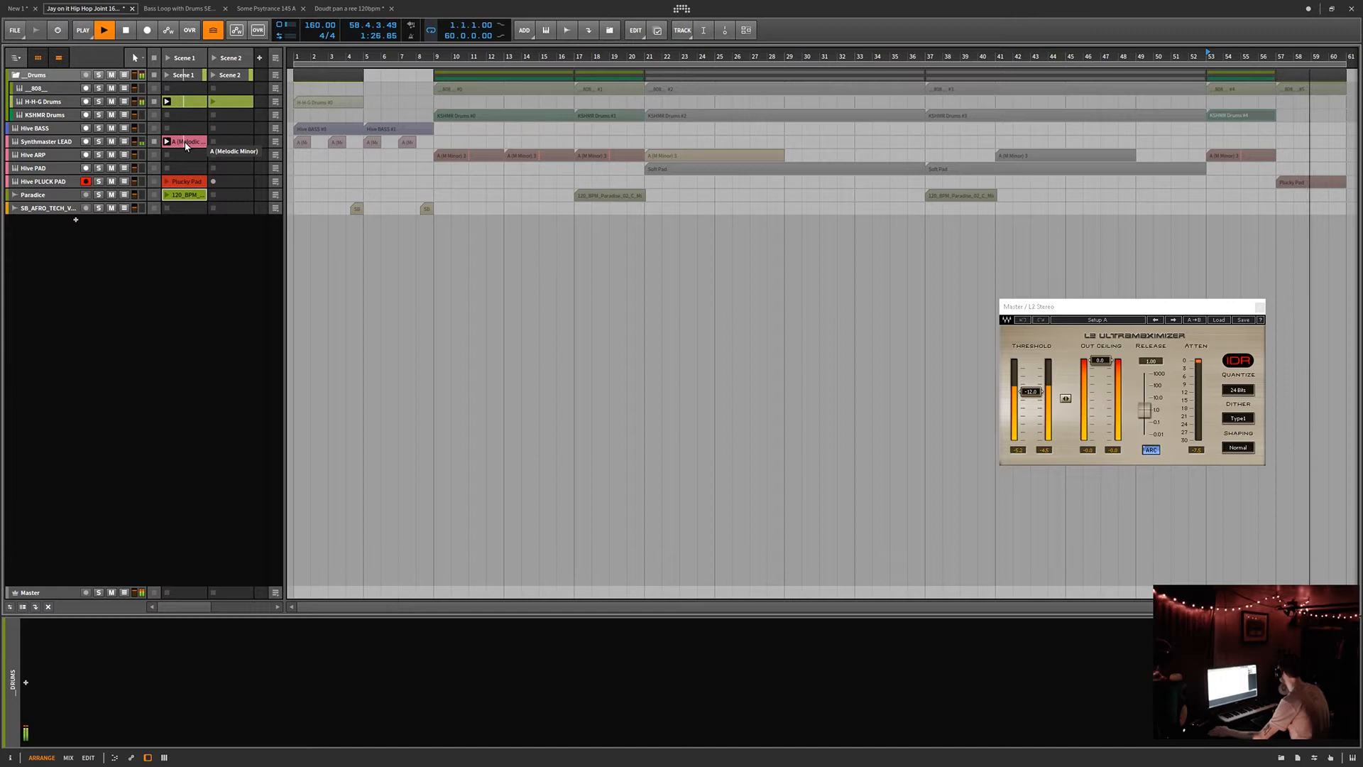
pyautogui.click(24, 607)
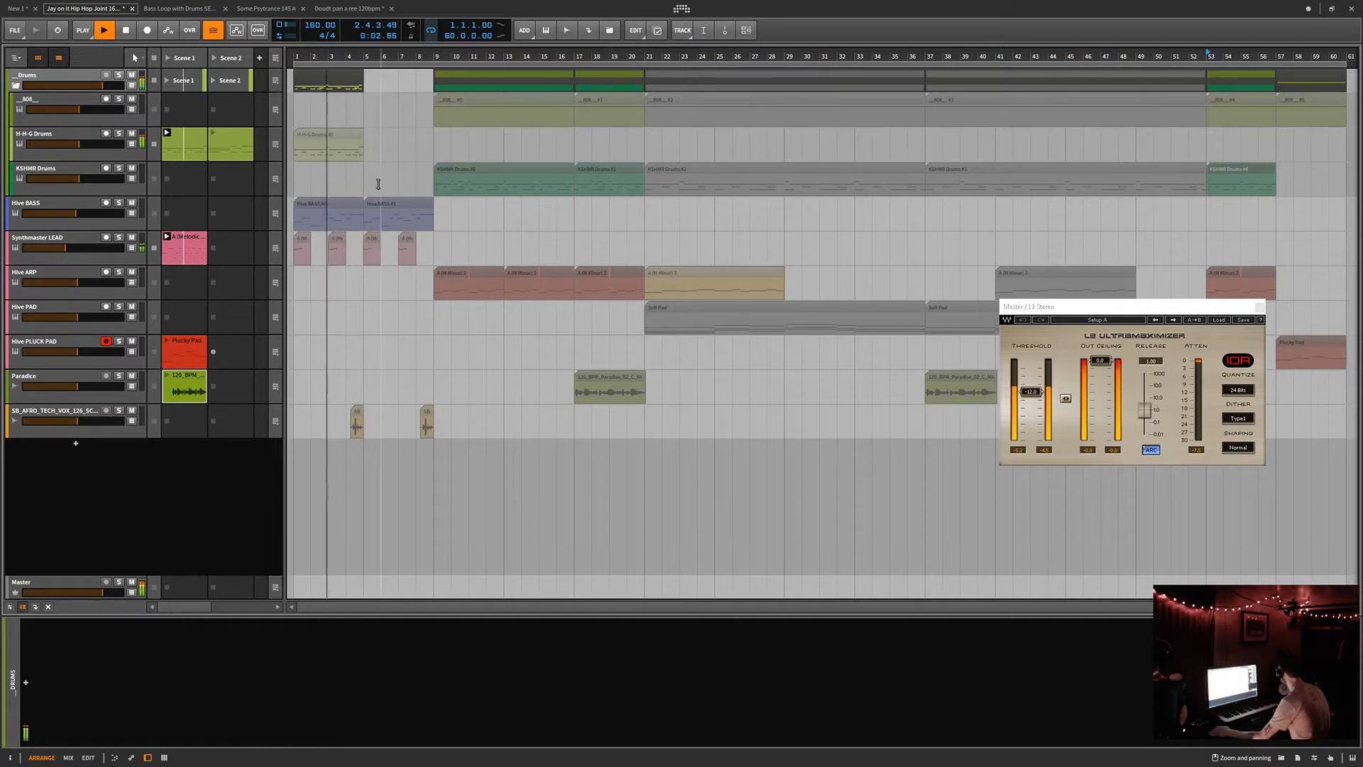
pyautogui.moveTo(284, 280); pyautogui.dragTo(881, 311)
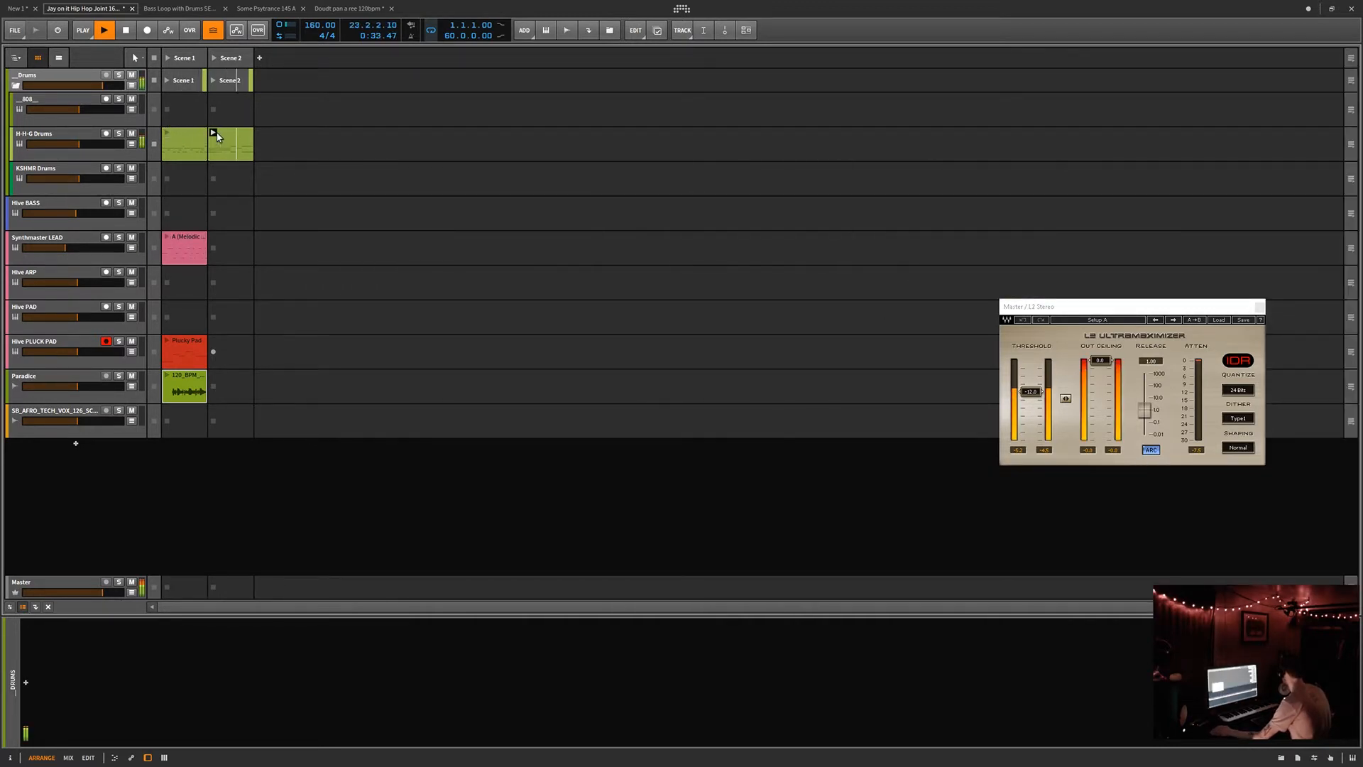
# - Launch the Plucky Pad clip alongside the Scene 2 H-H-G Drums clip, and stop playback
pyautogui.click(167, 340)
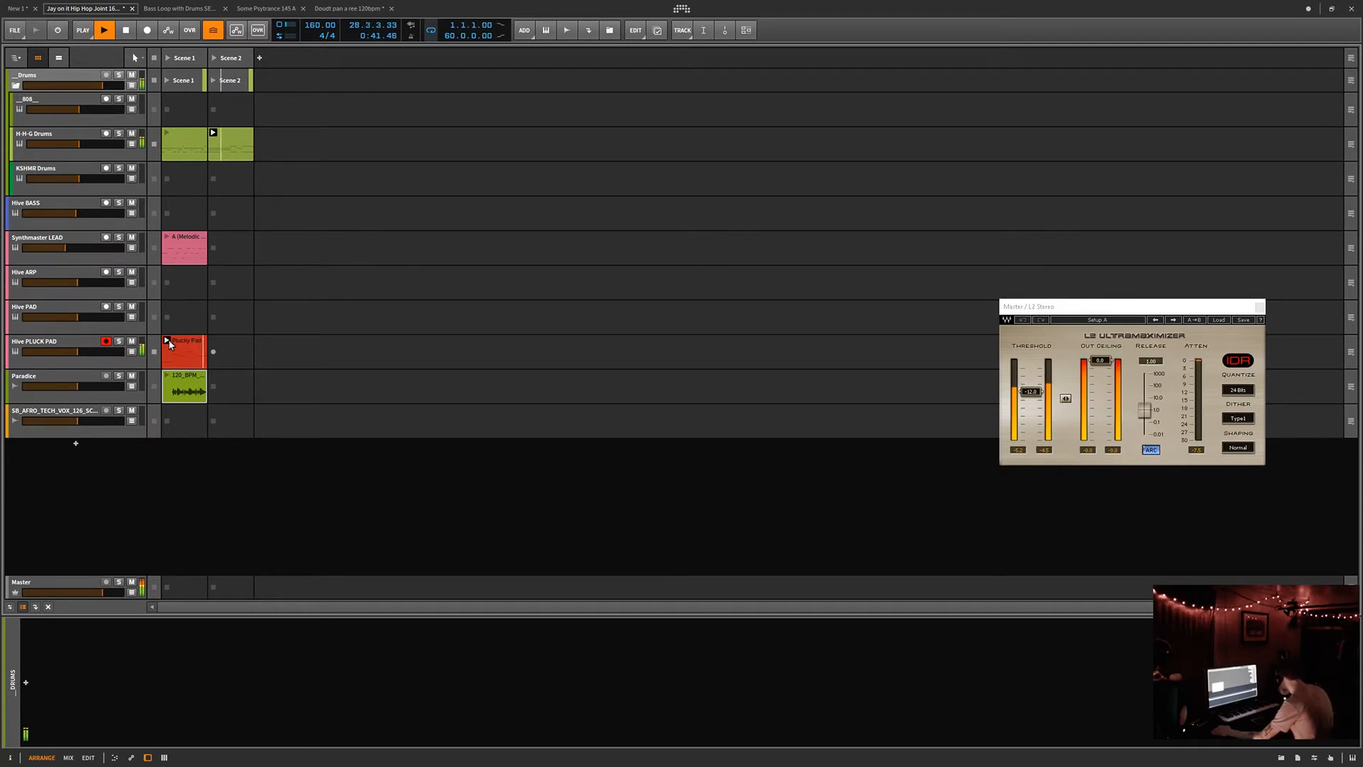
pyautogui.press('space')
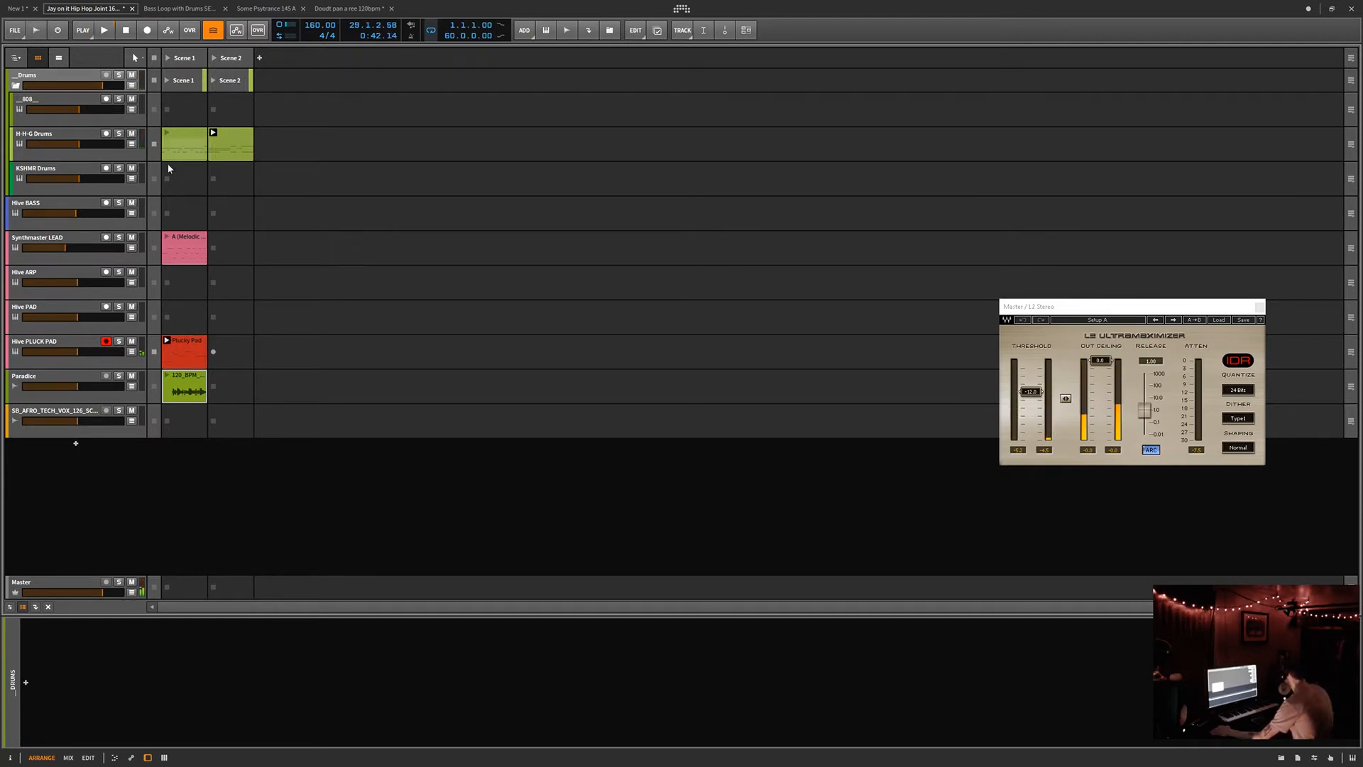
# - Bring back the arranger timeline at nearly full width beside the clip launcher, and close the L2 Ultramaximizer window
pyautogui.click(59, 59)
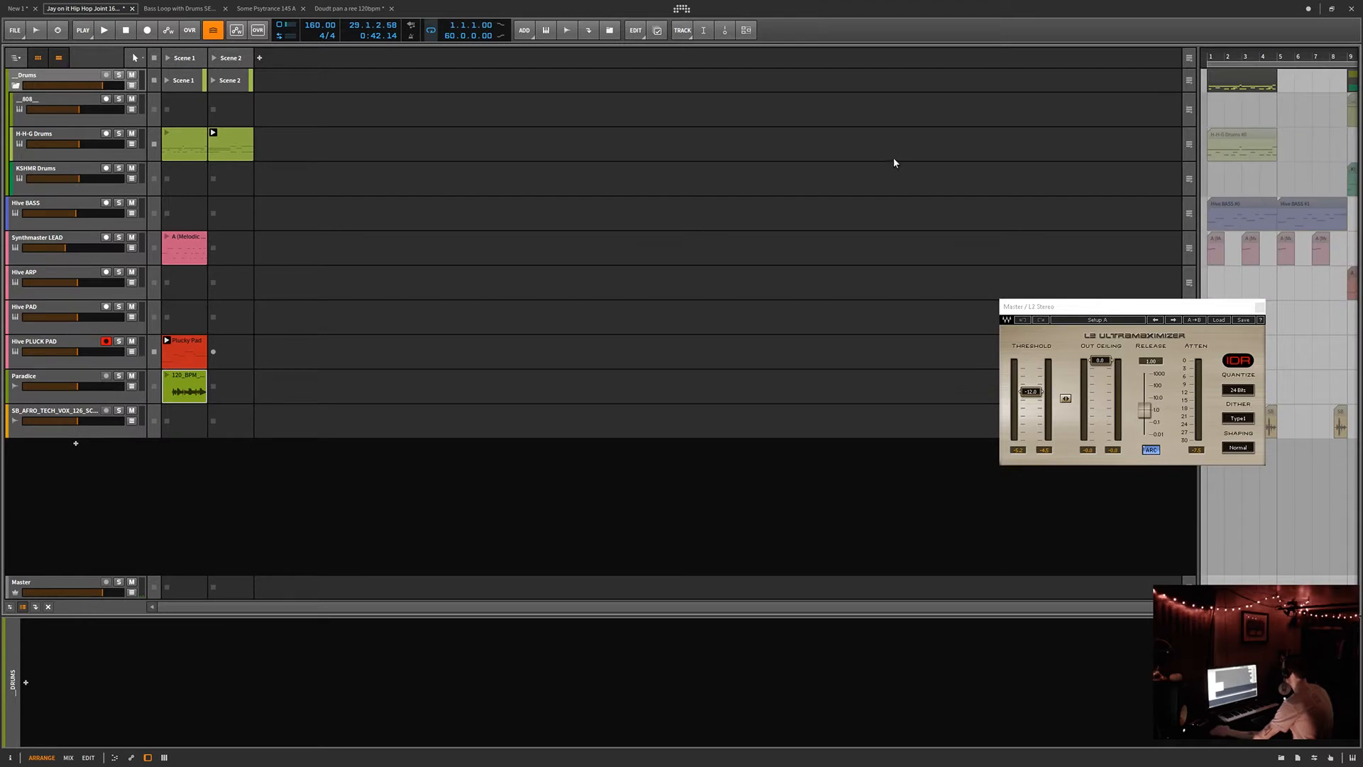
pyautogui.moveTo(1198, 217); pyautogui.dragTo(261, 389)
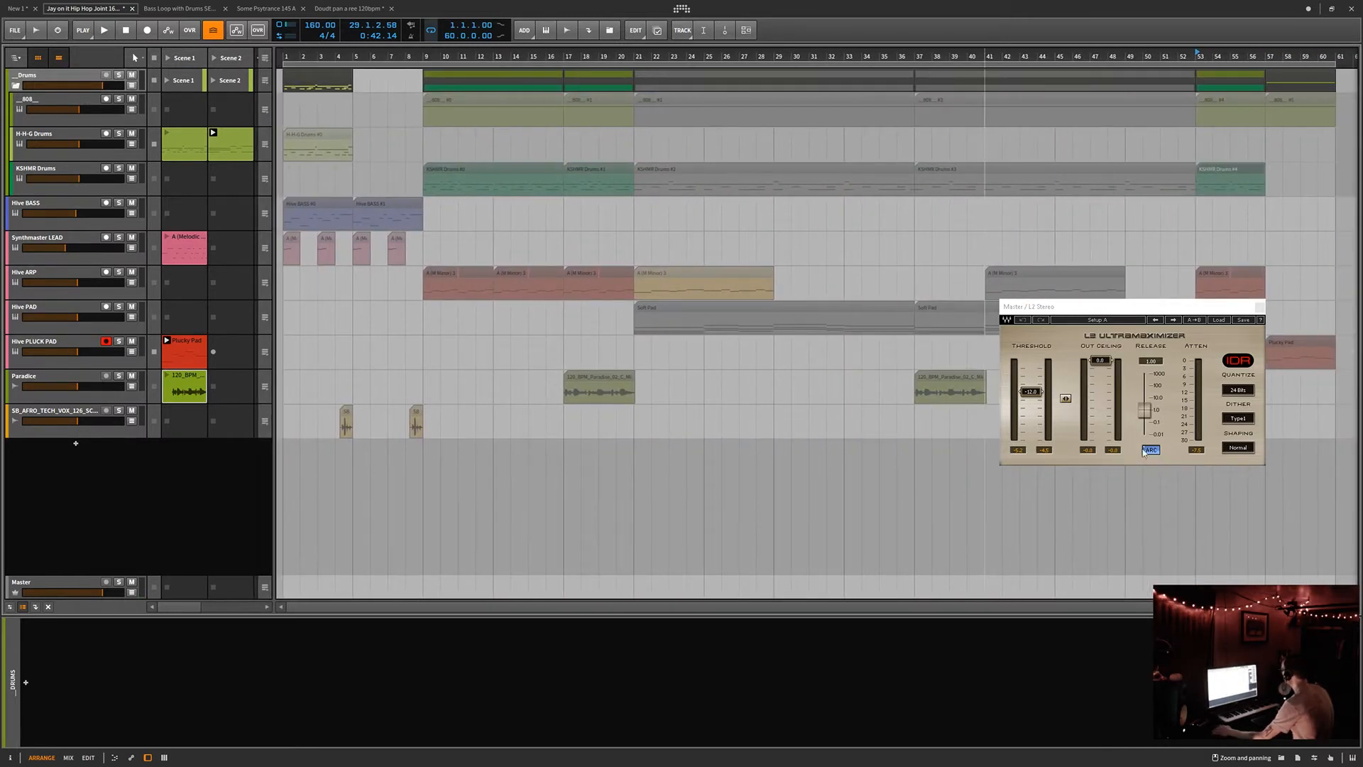
pyautogui.click(1259, 308)
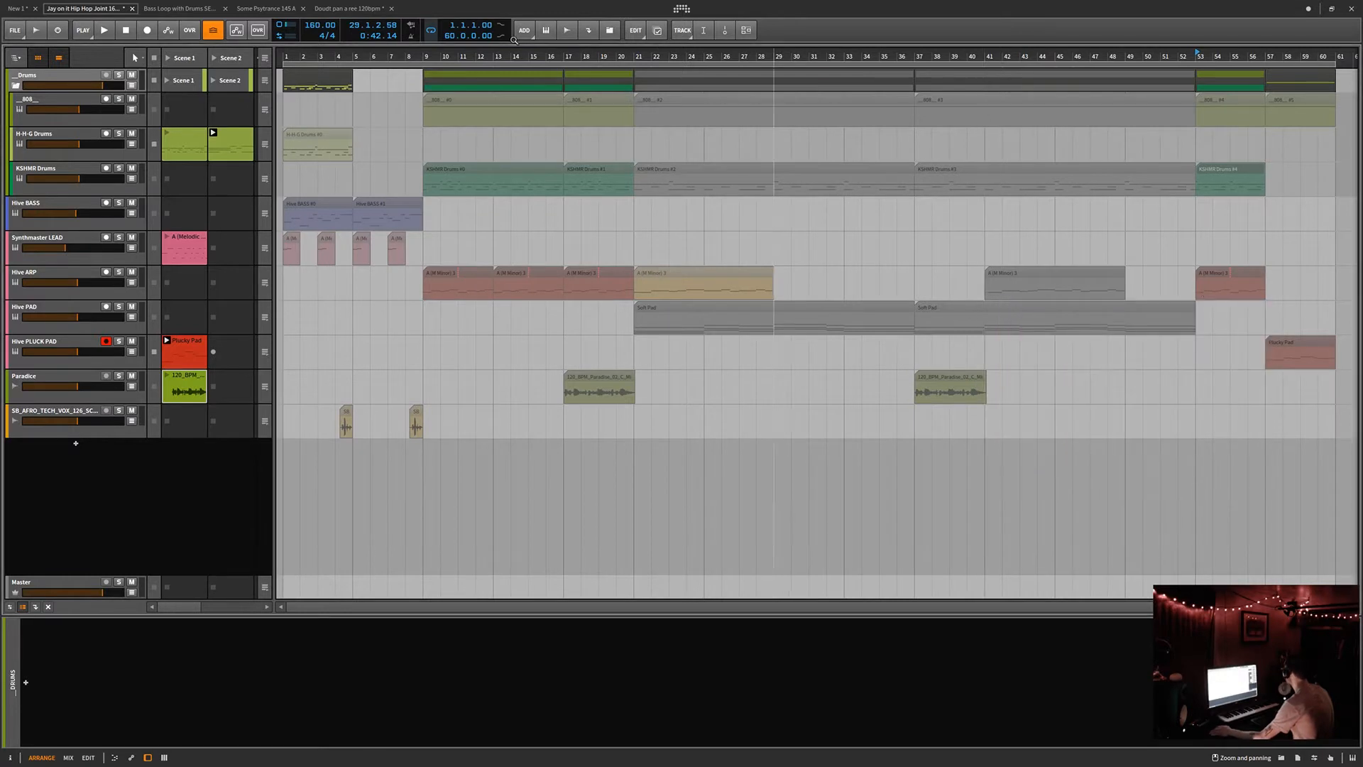
# - Switch to the Bass Loop with Drums project, activate its audio engine and play the arrangement from the start
pyautogui.click(163, 9)
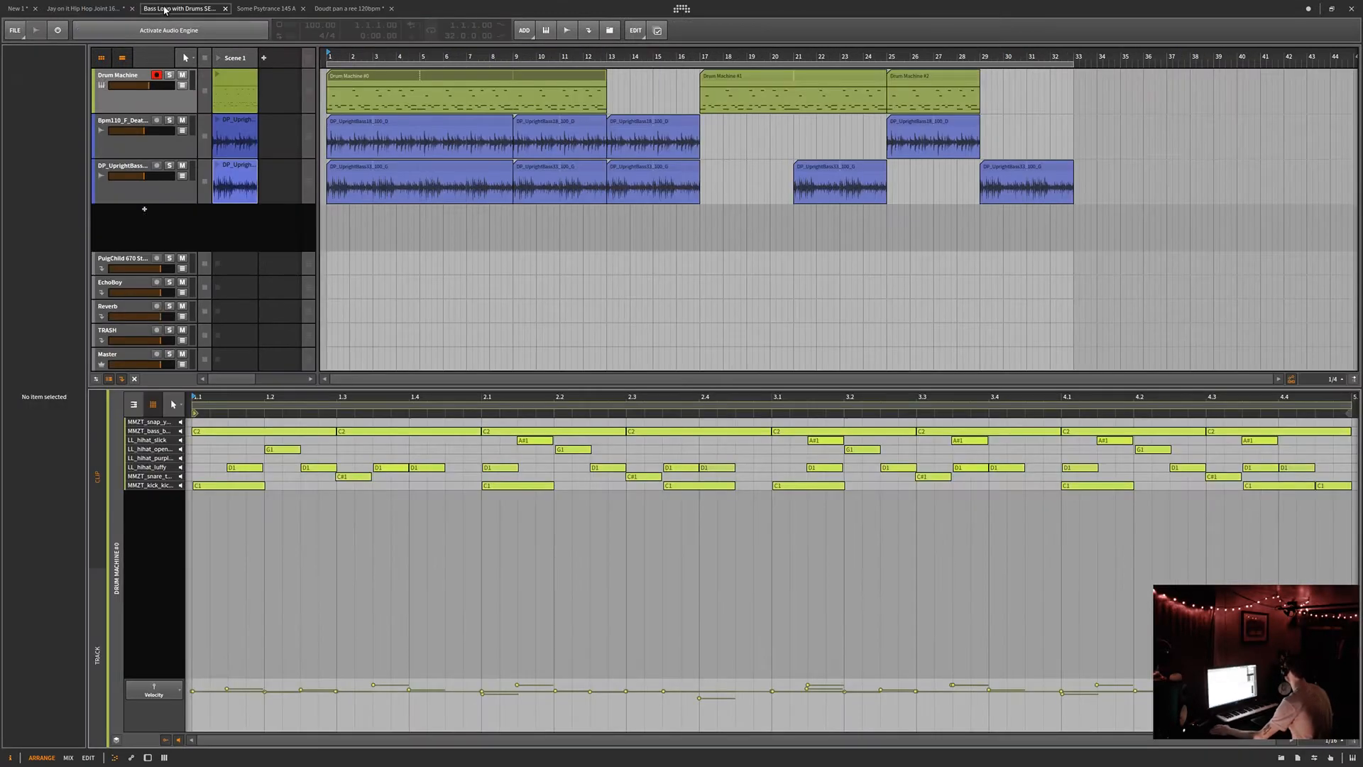
pyautogui.click(172, 32)
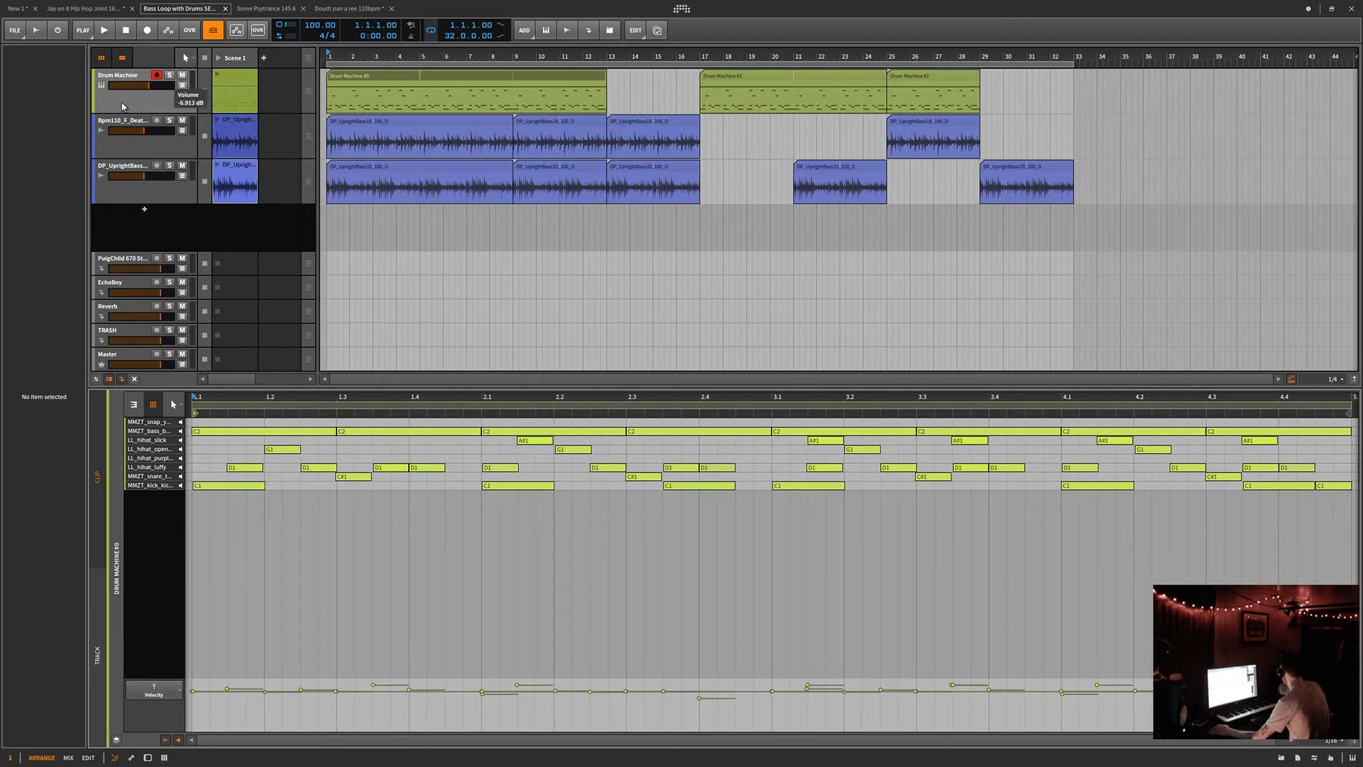
pyautogui.moveTo(131, 92)
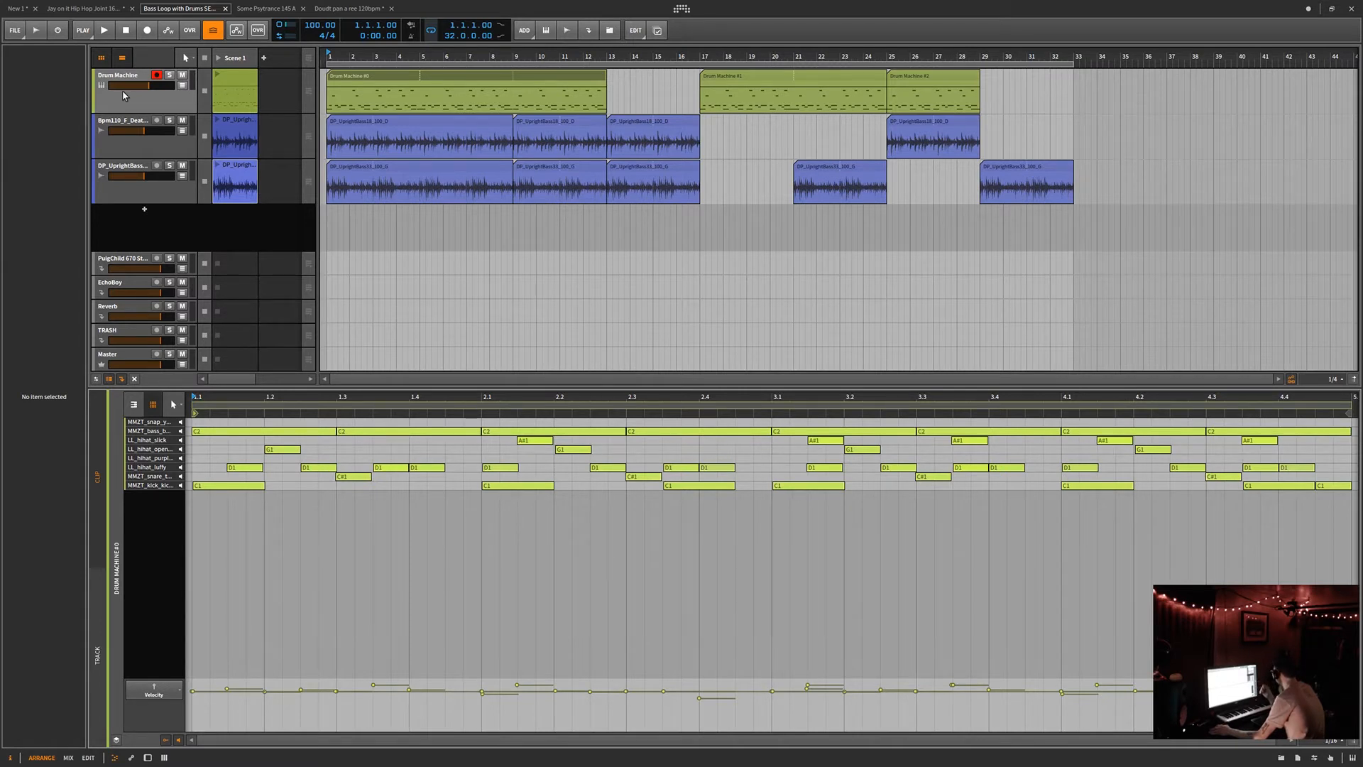
pyautogui.click(103, 33)
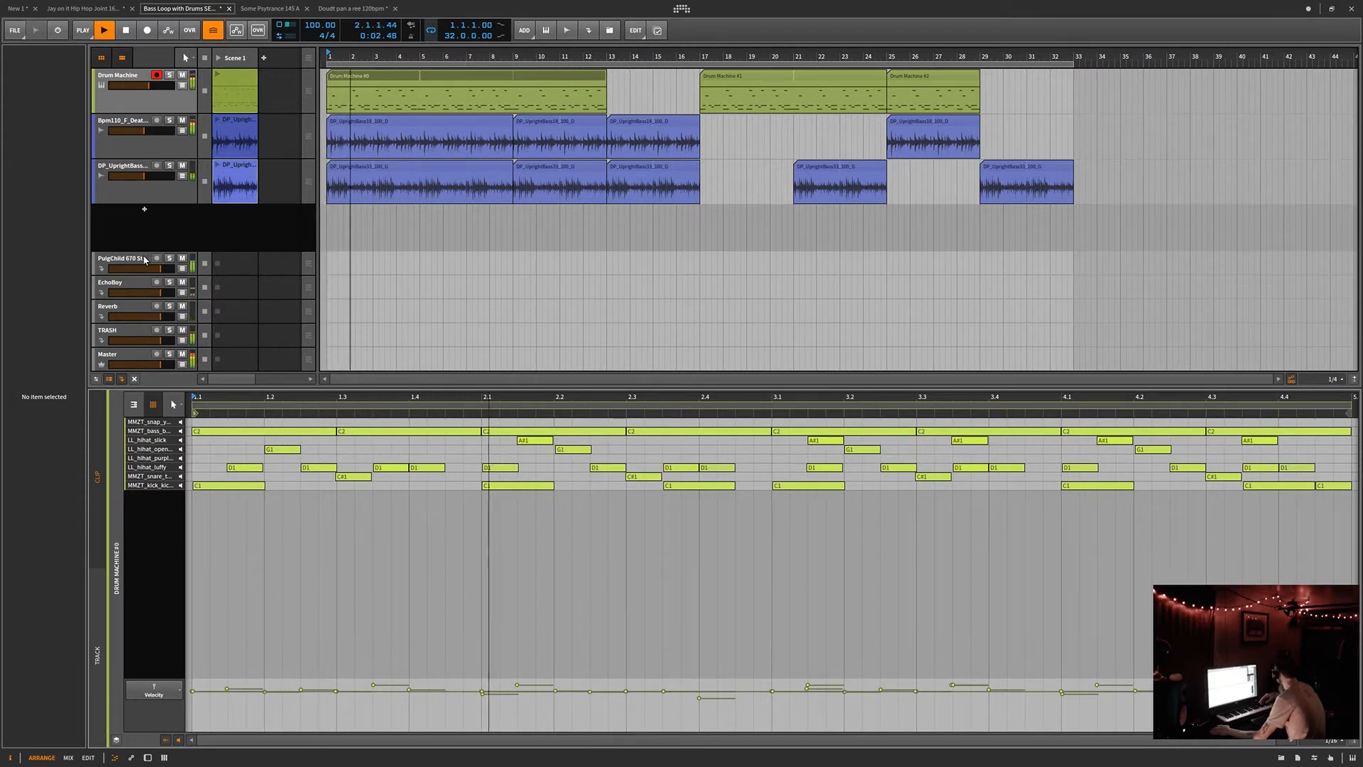
# - Select the first clip on the Bpm110 track, and collapse the Abbey Road Plates reverb interface in the mixer view
pyautogui.click(456, 121)
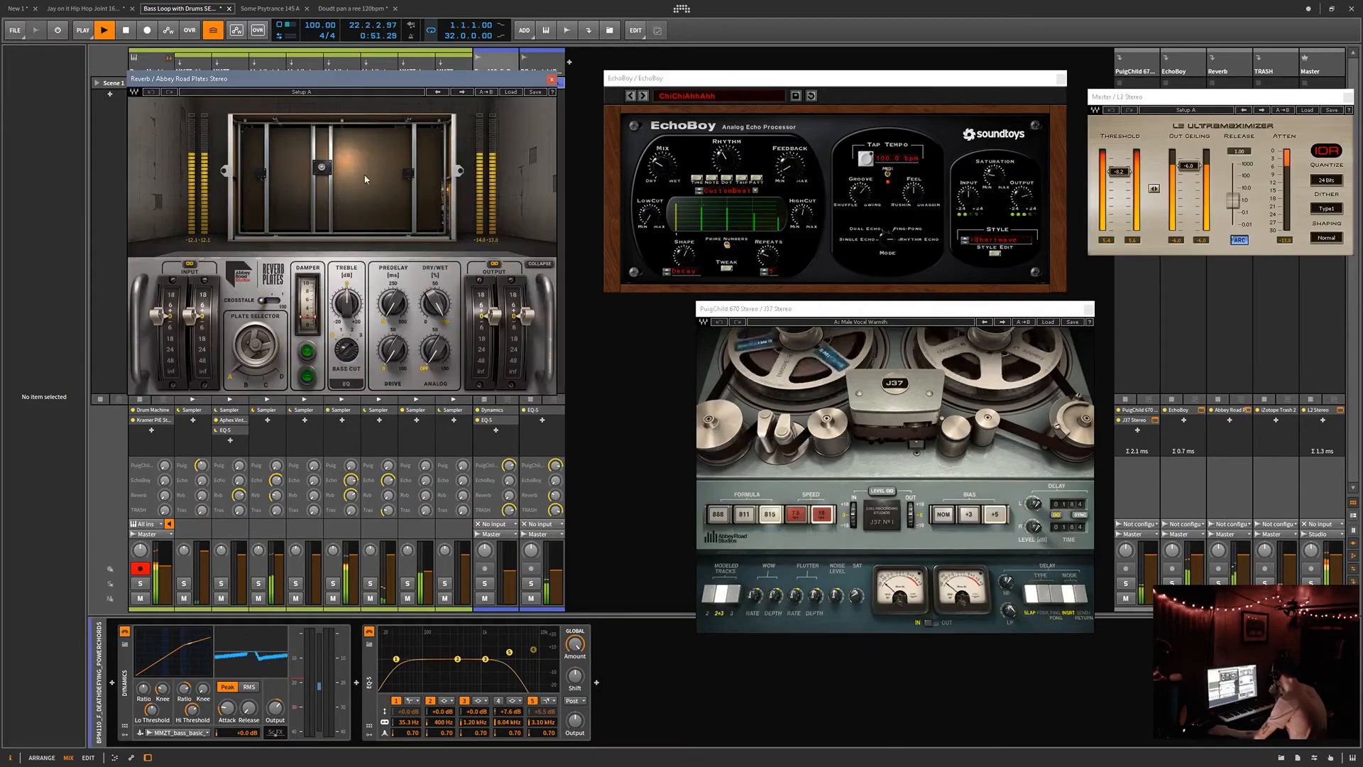
pyautogui.click(538, 265)
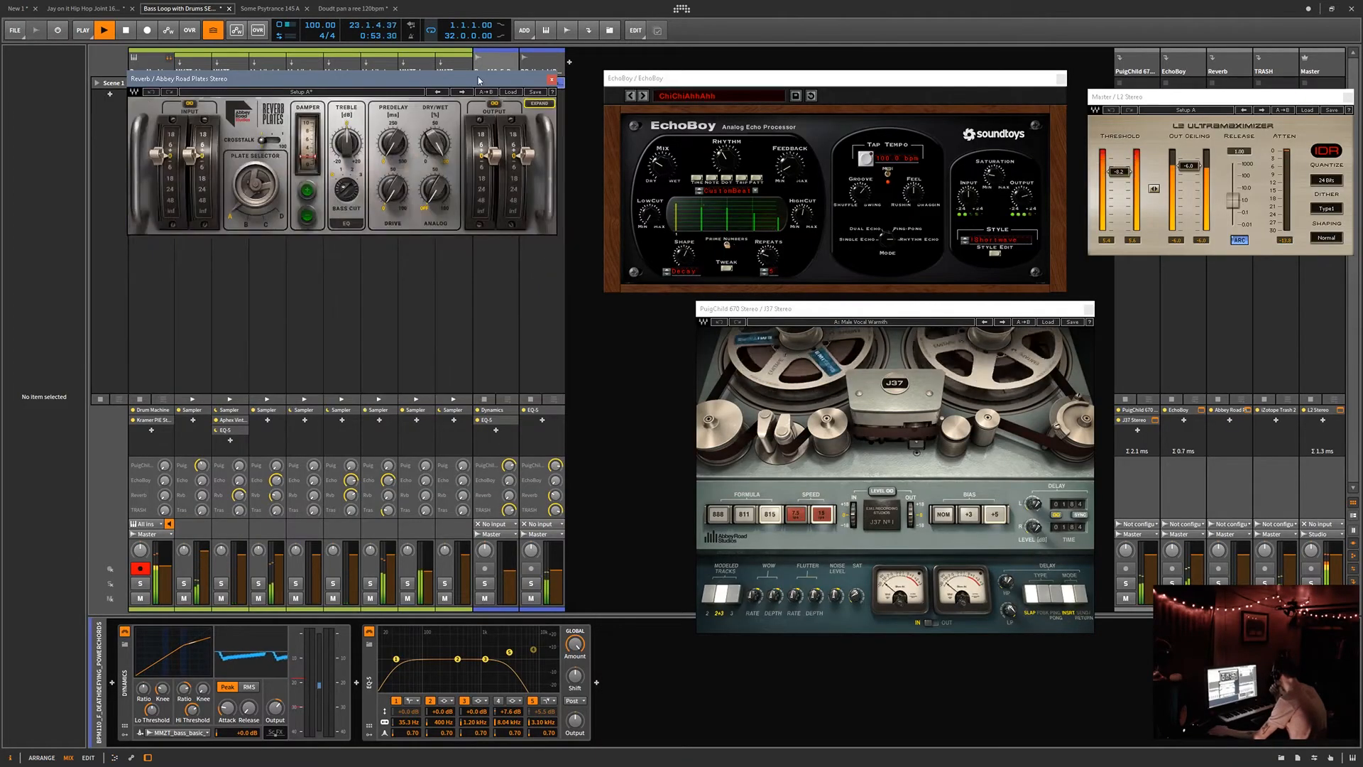
# - Move the Abbey Road Plates window clear of the mixer edge, and open the TRASH return's Trash 2 plugin, placed beneath it
pyautogui.moveTo(516, 91); pyautogui.dragTo(549, 100)
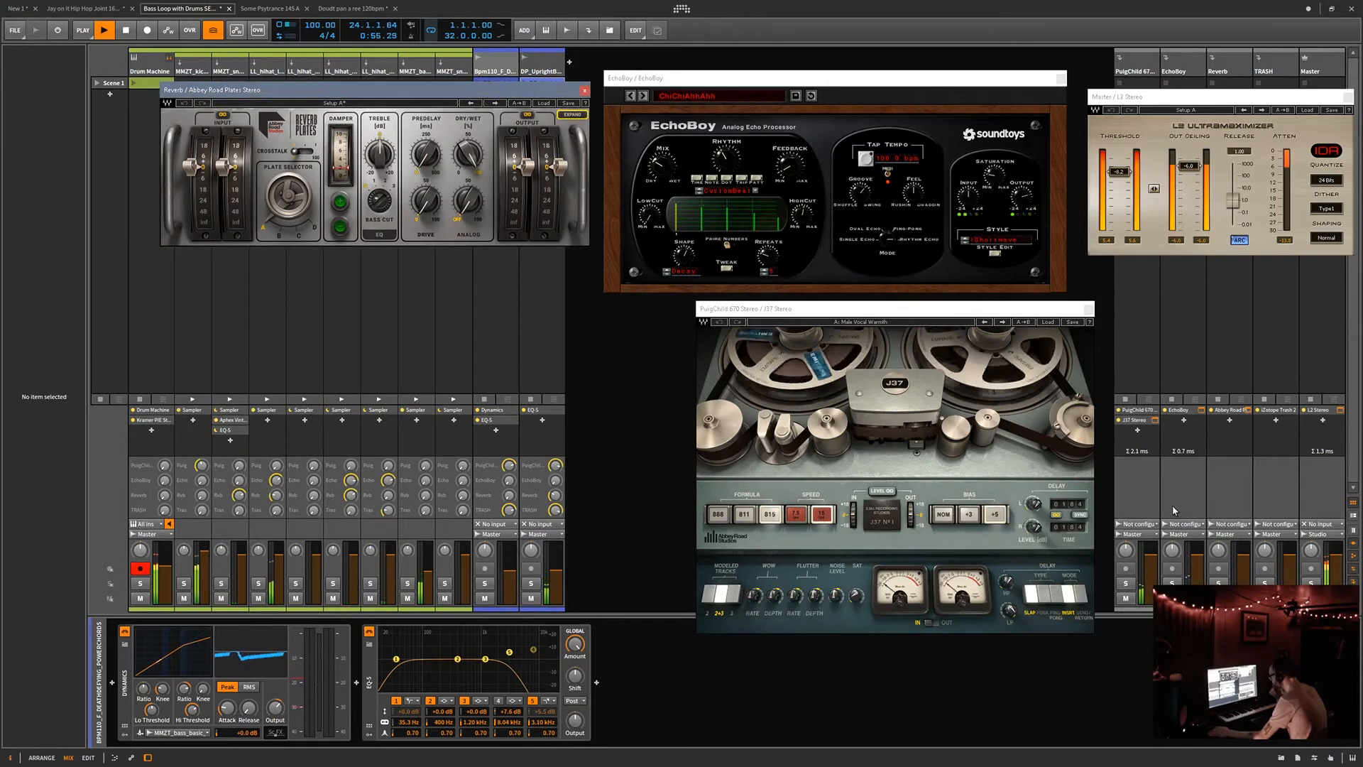
pyautogui.click(1294, 411)
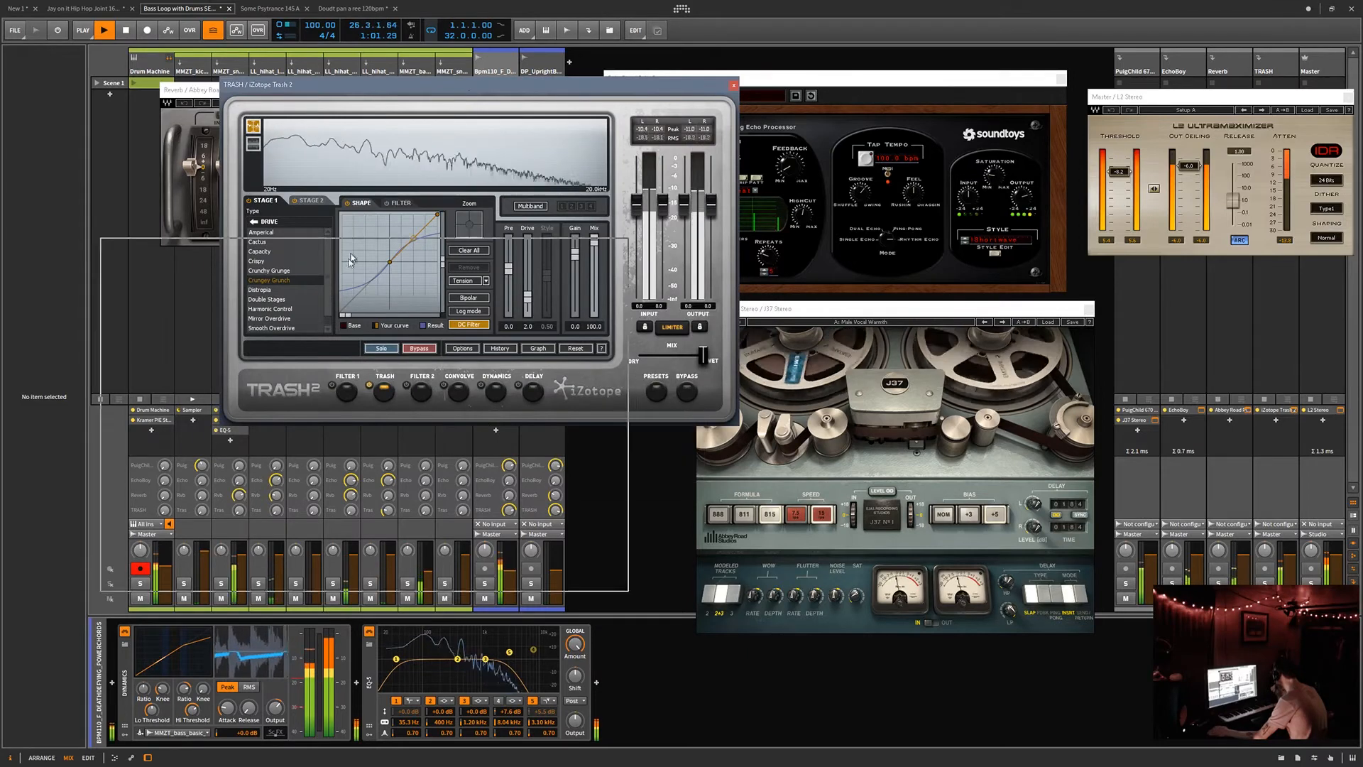
pyautogui.moveTo(479, 85); pyautogui.dragTo(343, 268)
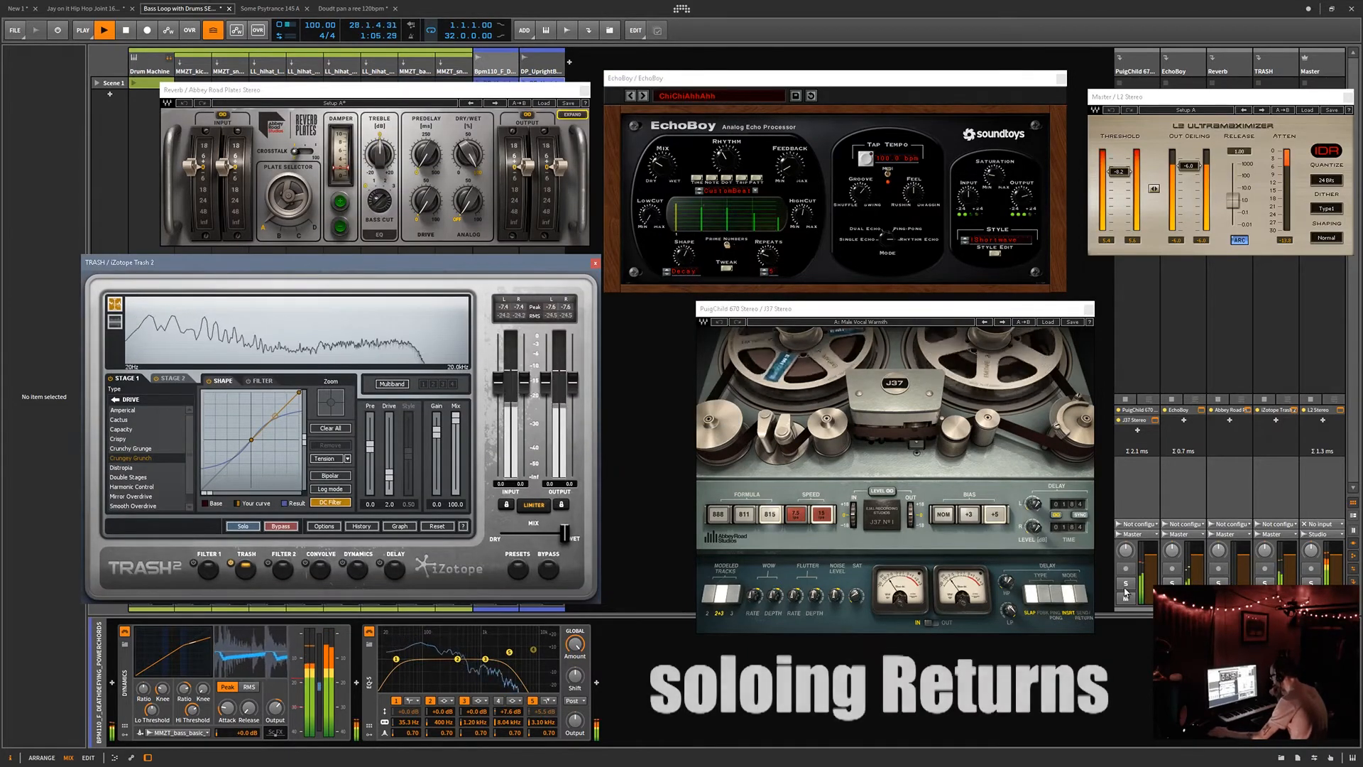
# - Audition the effect returns during playback by soloing tracks such as PuigChild 670, EchoBoy and Reverb
pyautogui.click(1127, 584)
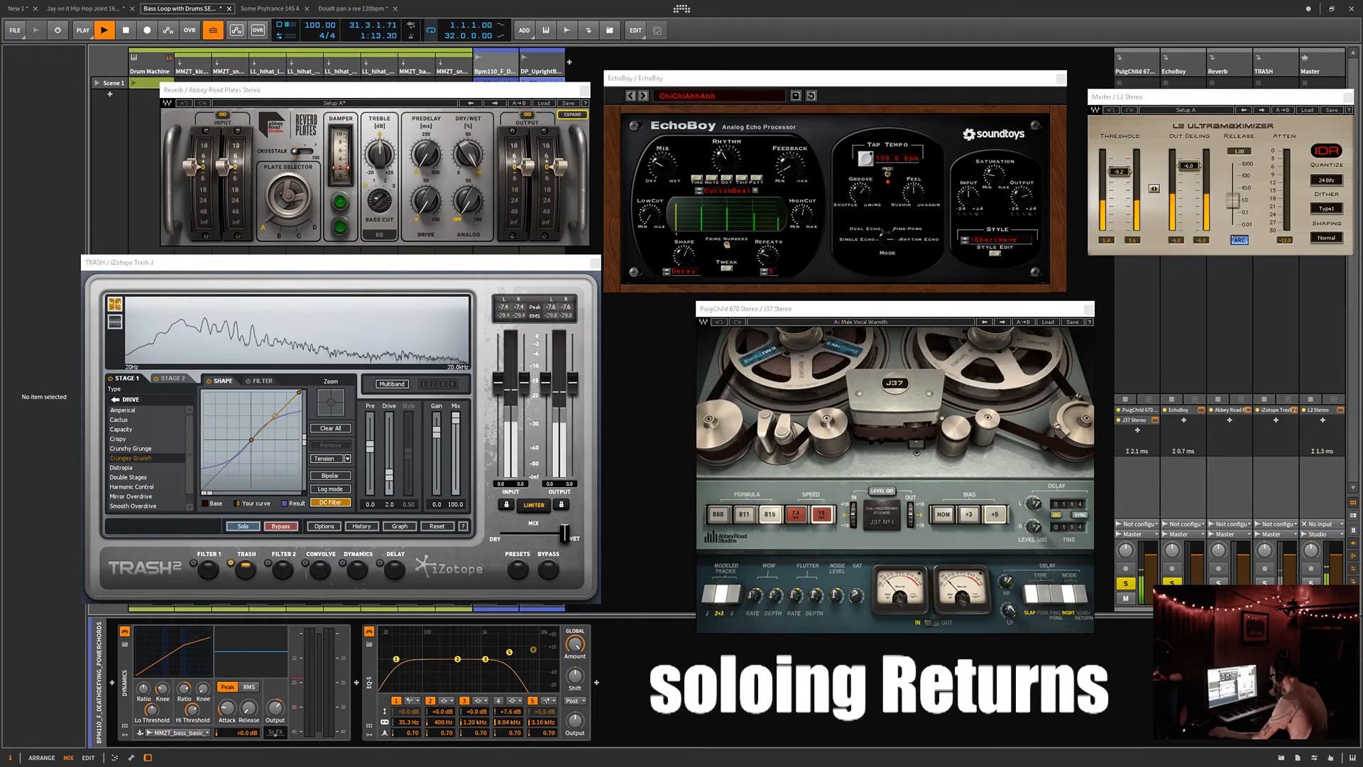
pyautogui.click(1126, 583)
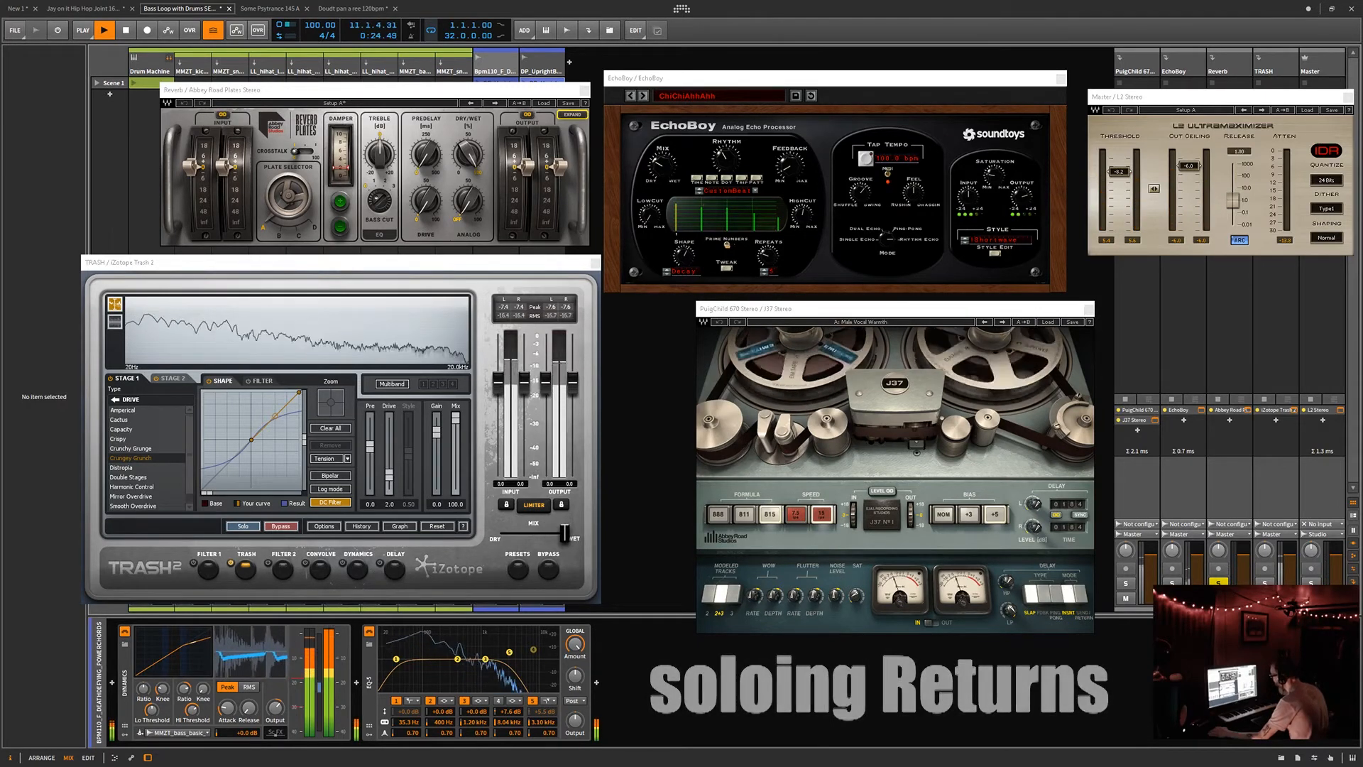
pyautogui.press('space')
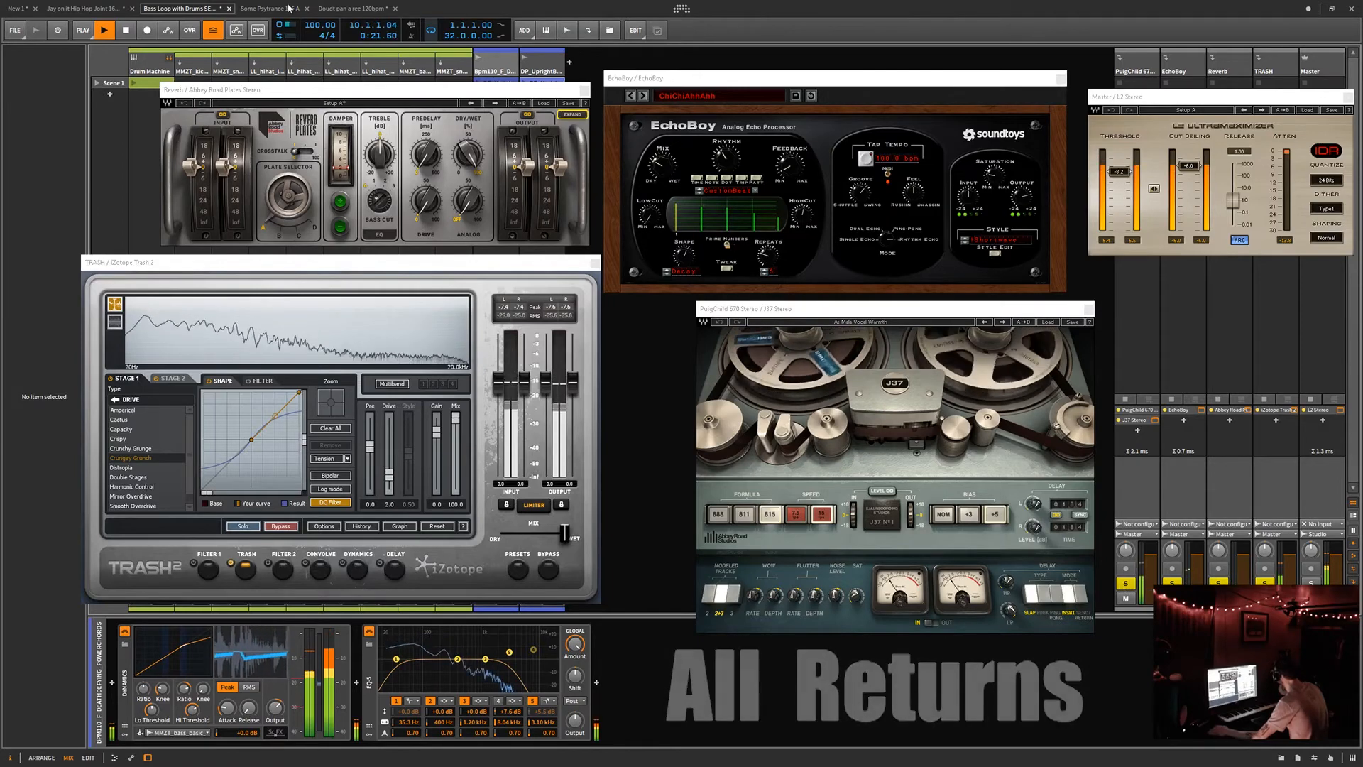
# - Show the DSP Performance Graph, place it beneath the Trash 2 window, and stop playback
pyautogui.click(290, 25)
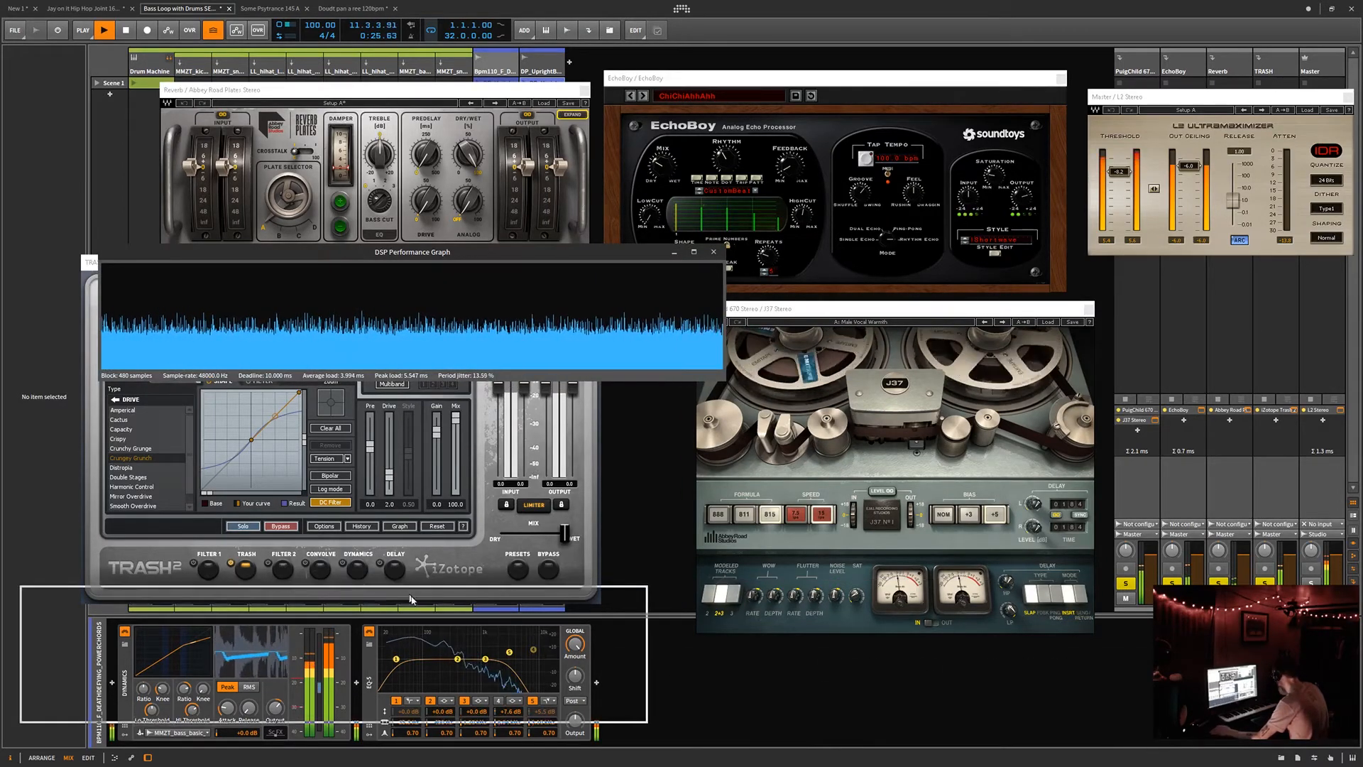
pyautogui.moveTo(485, 250); pyautogui.dragTo(446, 609)
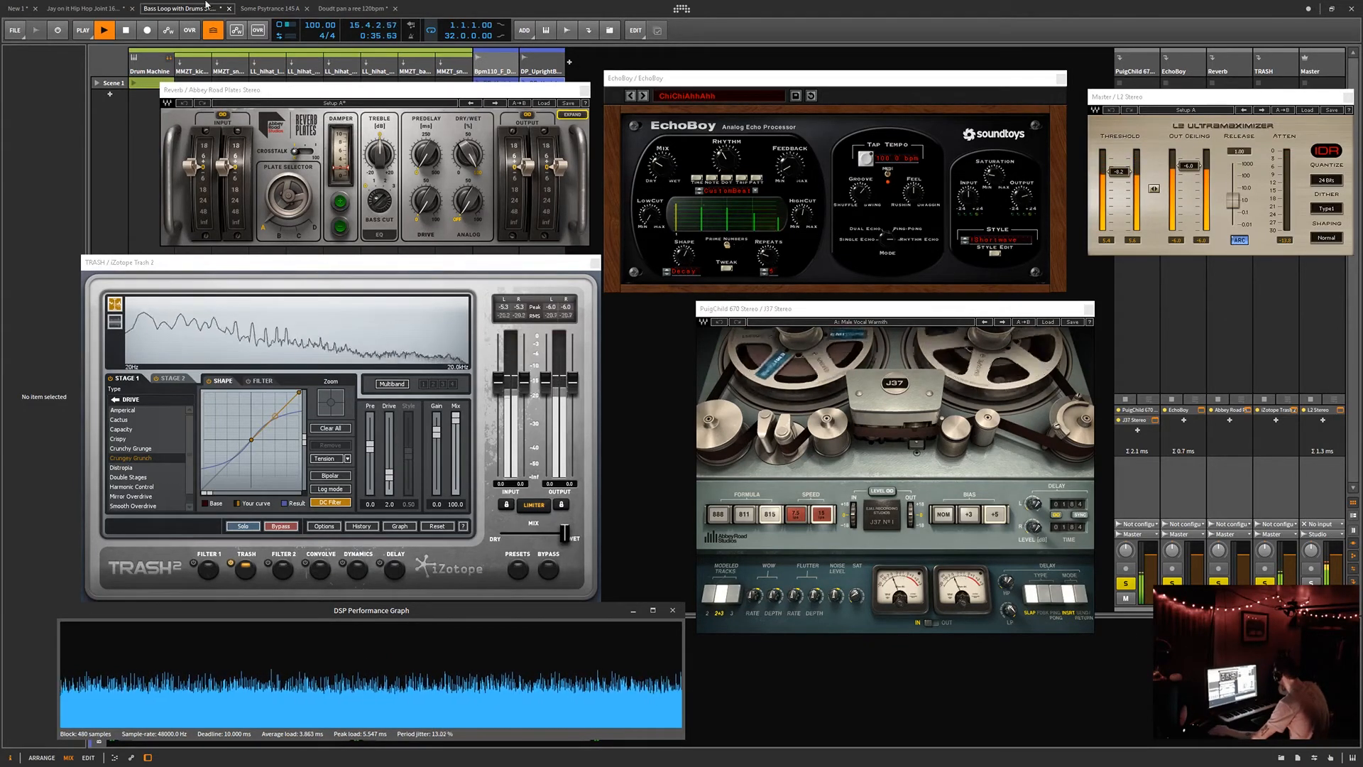
pyautogui.press('space')
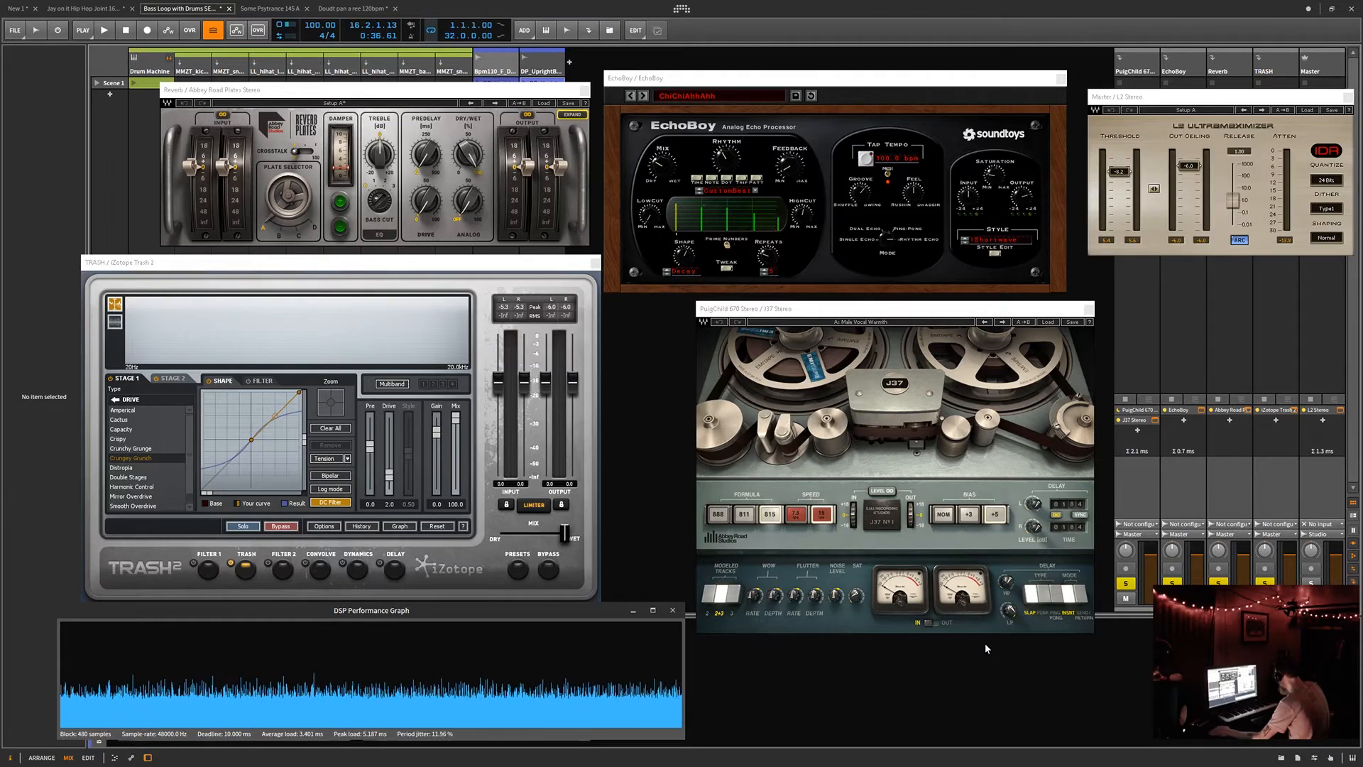
# - Clear the solos on the return tracks and play the arrangement again from the start
pyautogui.click(1127, 584)
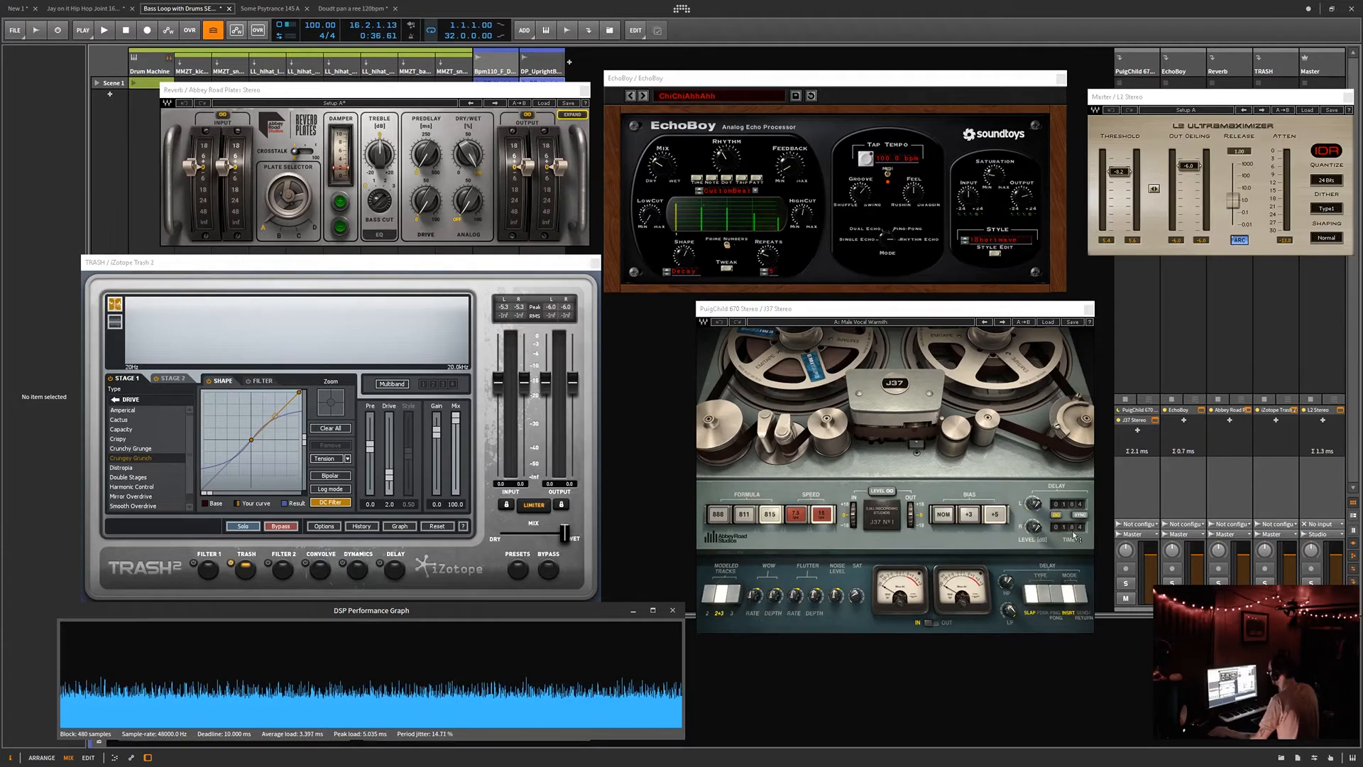
pyautogui.click(113, 30)
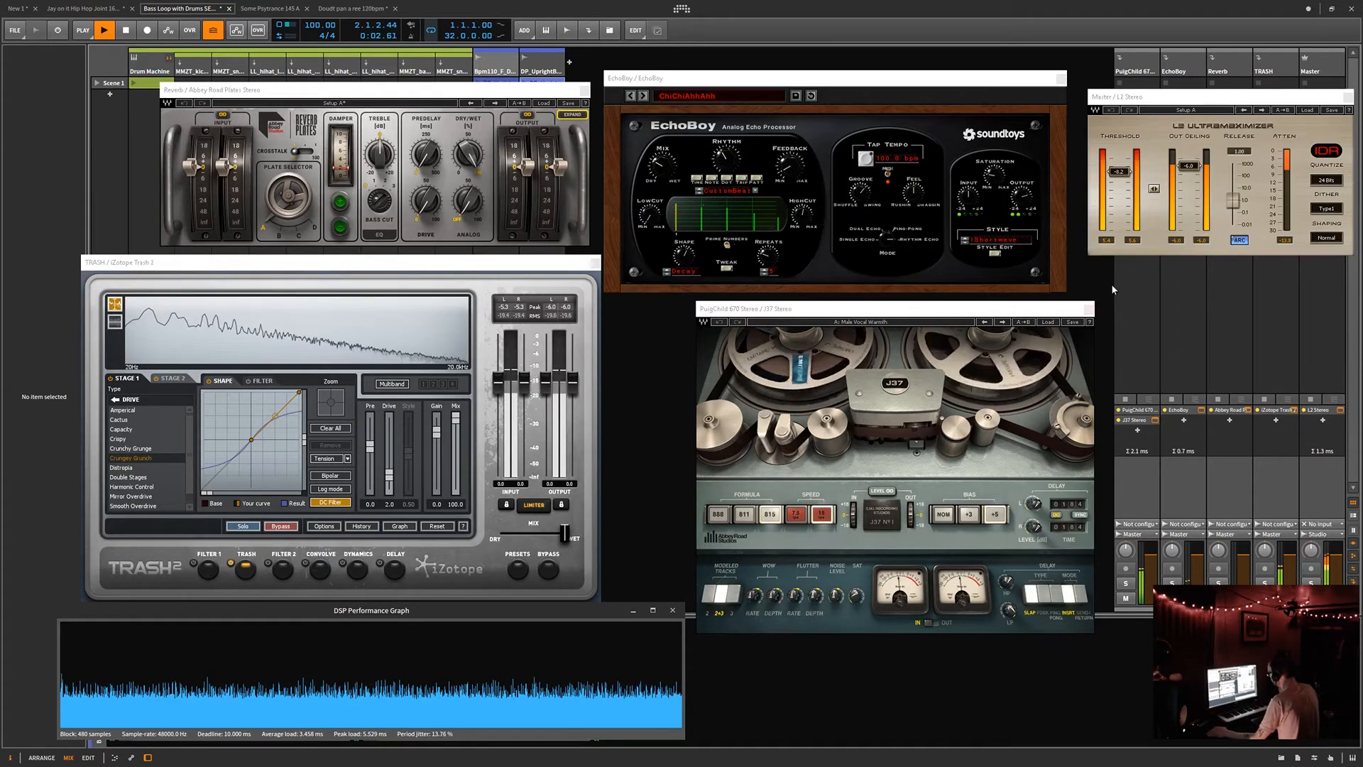
# - Close the L2, EchoBoy, J37, Trash 2 and Abbey Road Plates plugin windows
pyautogui.click(1348, 99)
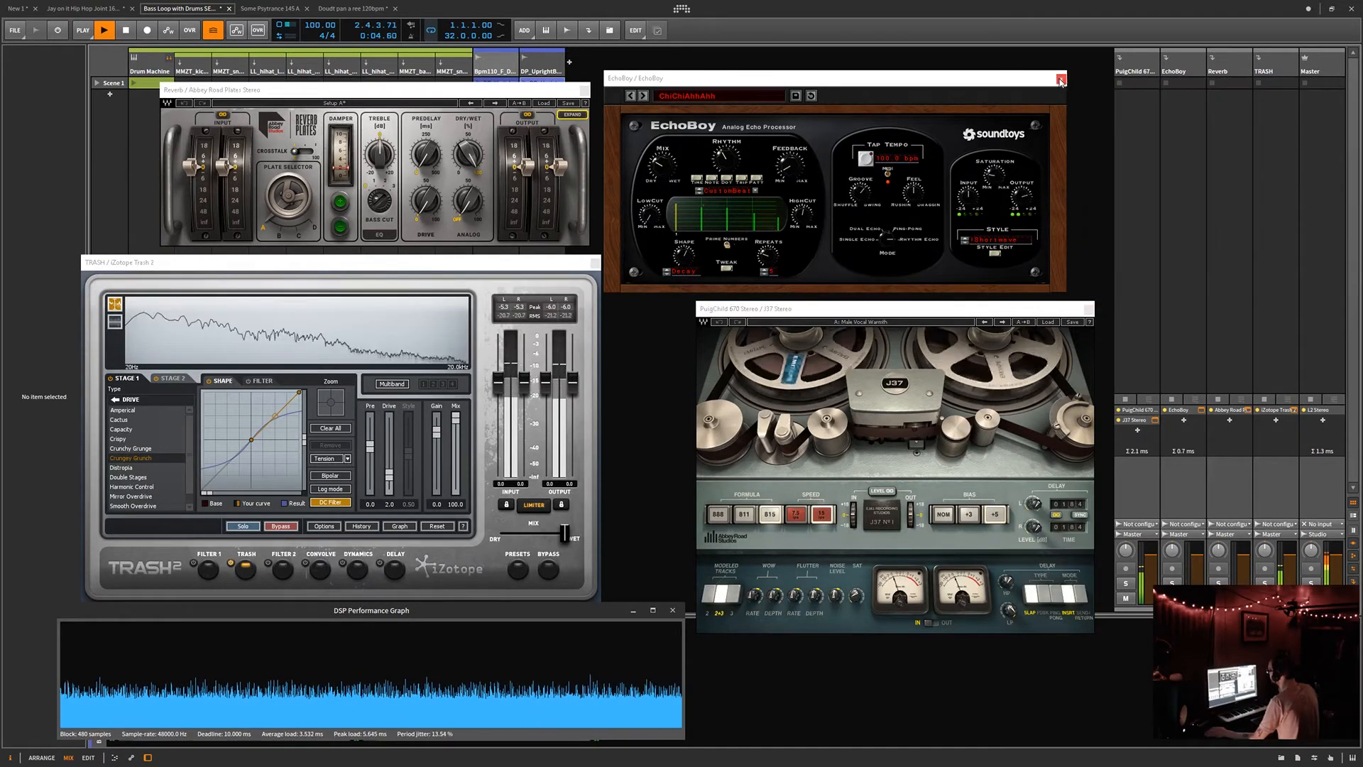
pyautogui.click(1061, 78)
pyautogui.click(1090, 310)
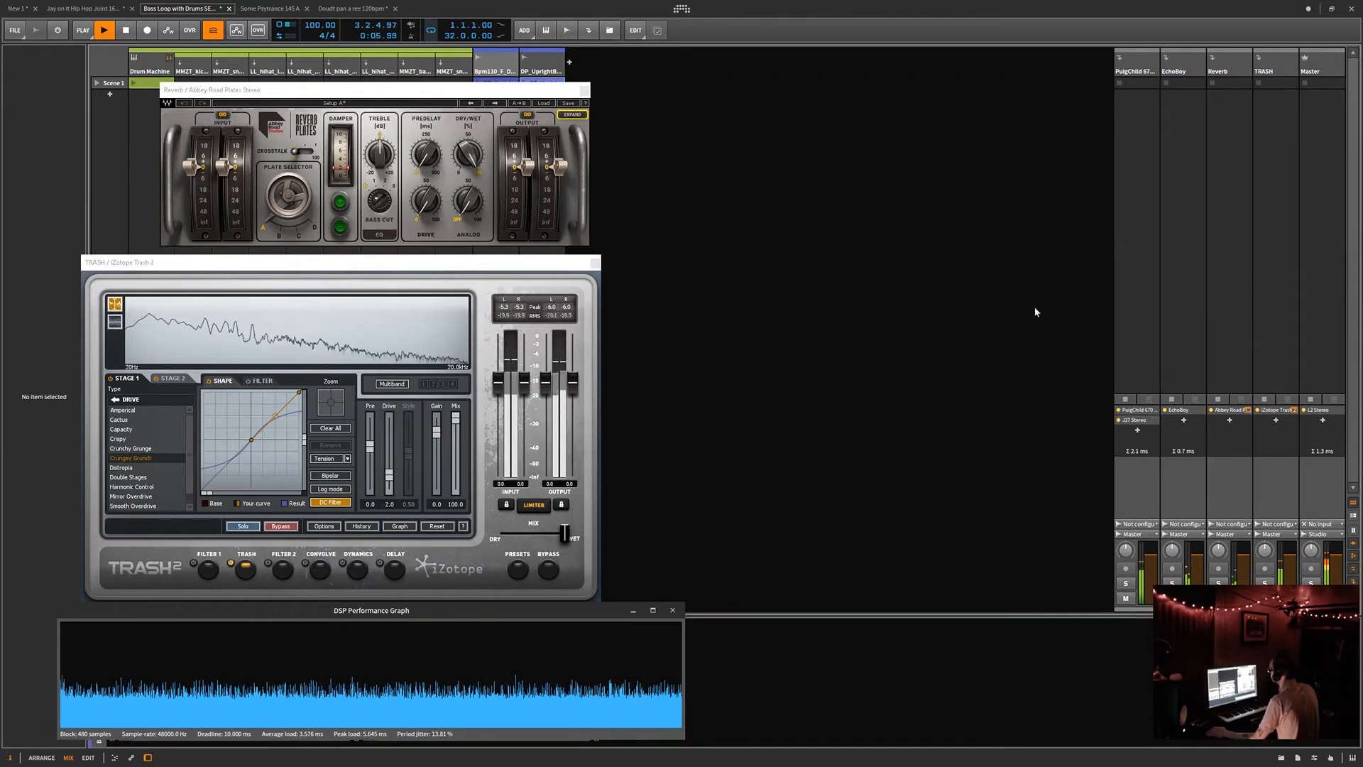
pyautogui.click(595, 262)
pyautogui.click(585, 92)
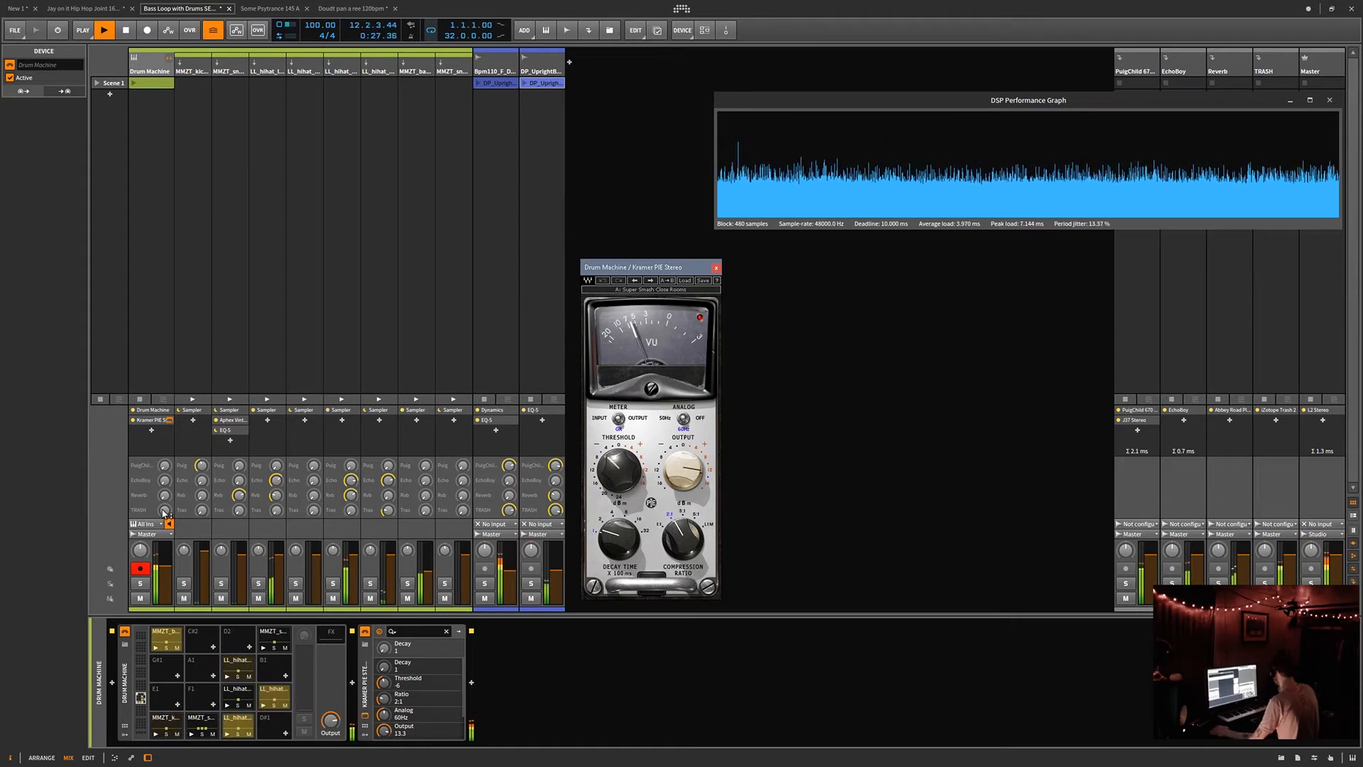
# - Inspect the kick and snare chains of the Drum Machine, and position the snare's Aphex Vintage Exciter window over the mixer's empty area
pyautogui.click(206, 72)
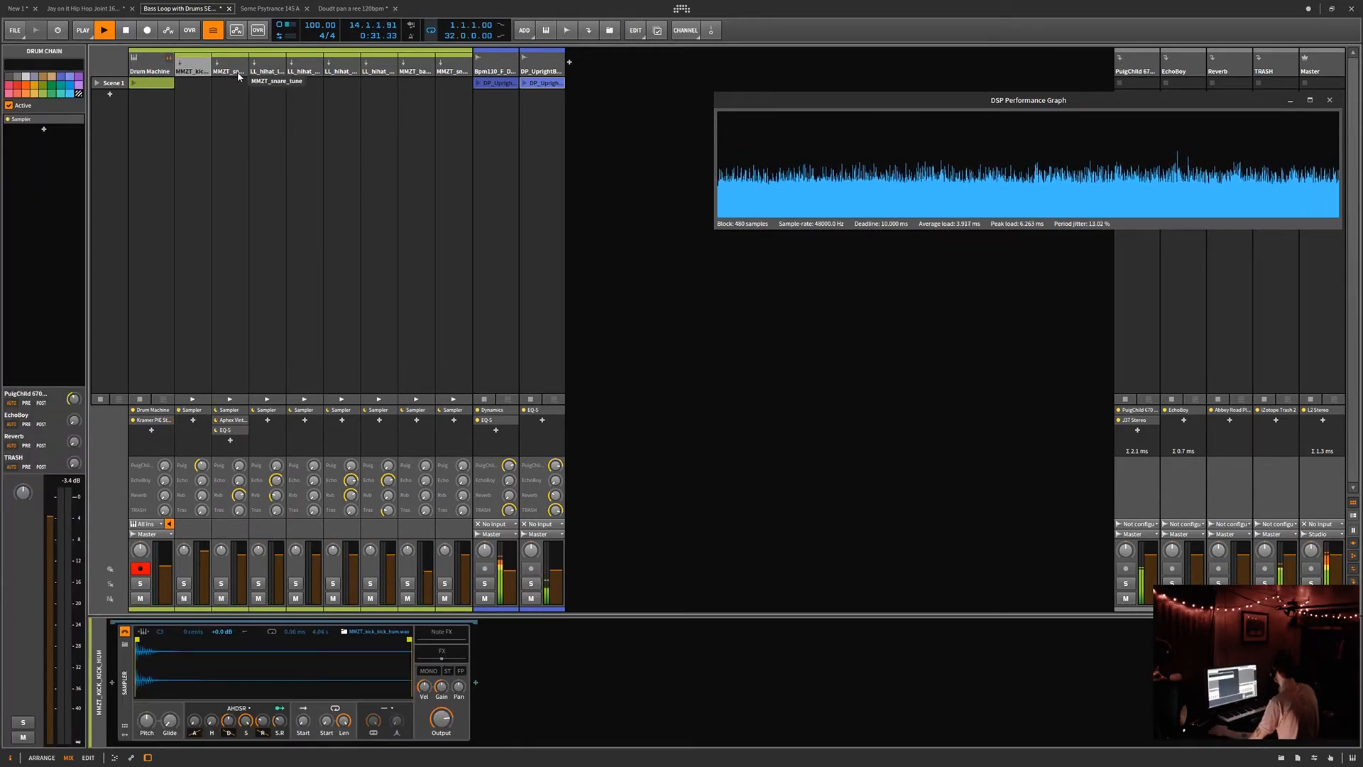
pyautogui.click(238, 76)
pyautogui.moveTo(895, 296); pyautogui.dragTo(769, 399)
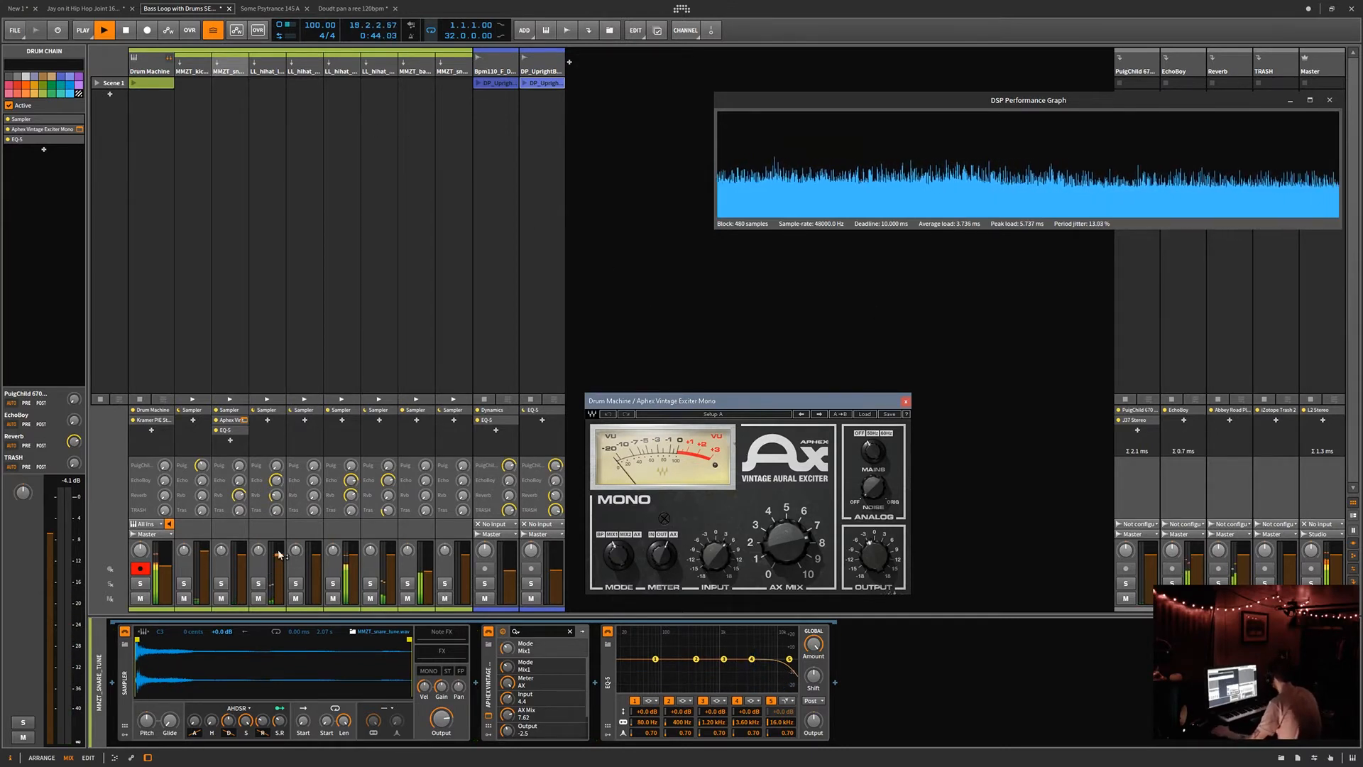
# - Solo the MMZT snare chain together with the Reverb return to hear its send, and stop playback
pyautogui.click(222, 584)
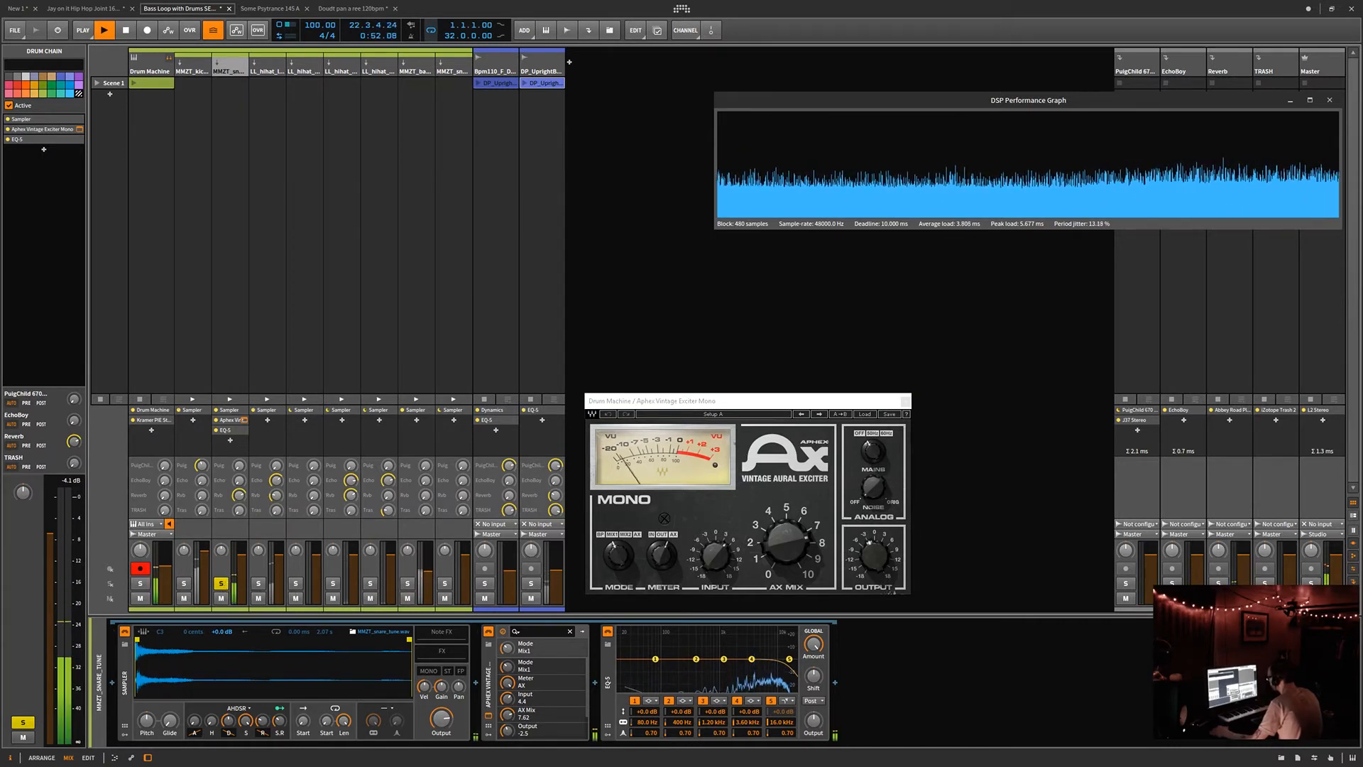
pyautogui.click(1219, 582)
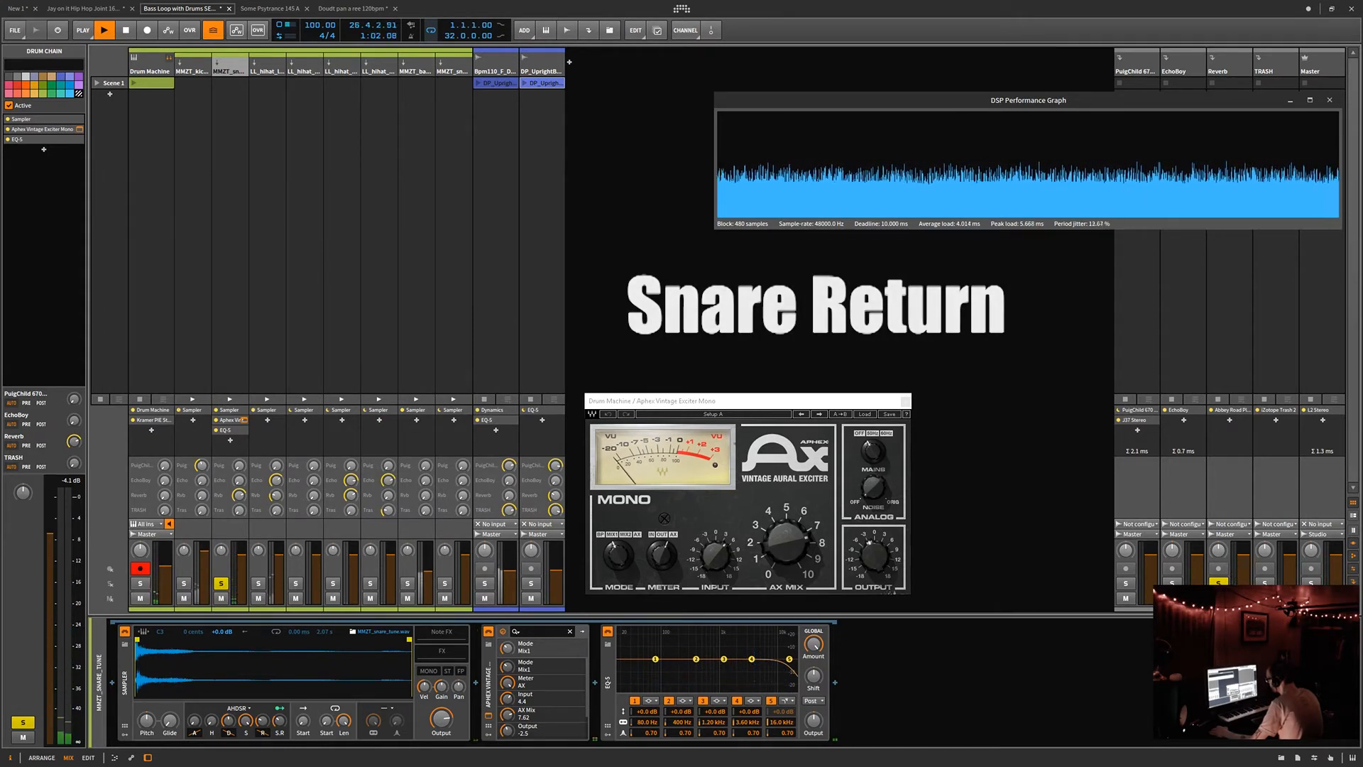
pyautogui.press('space')
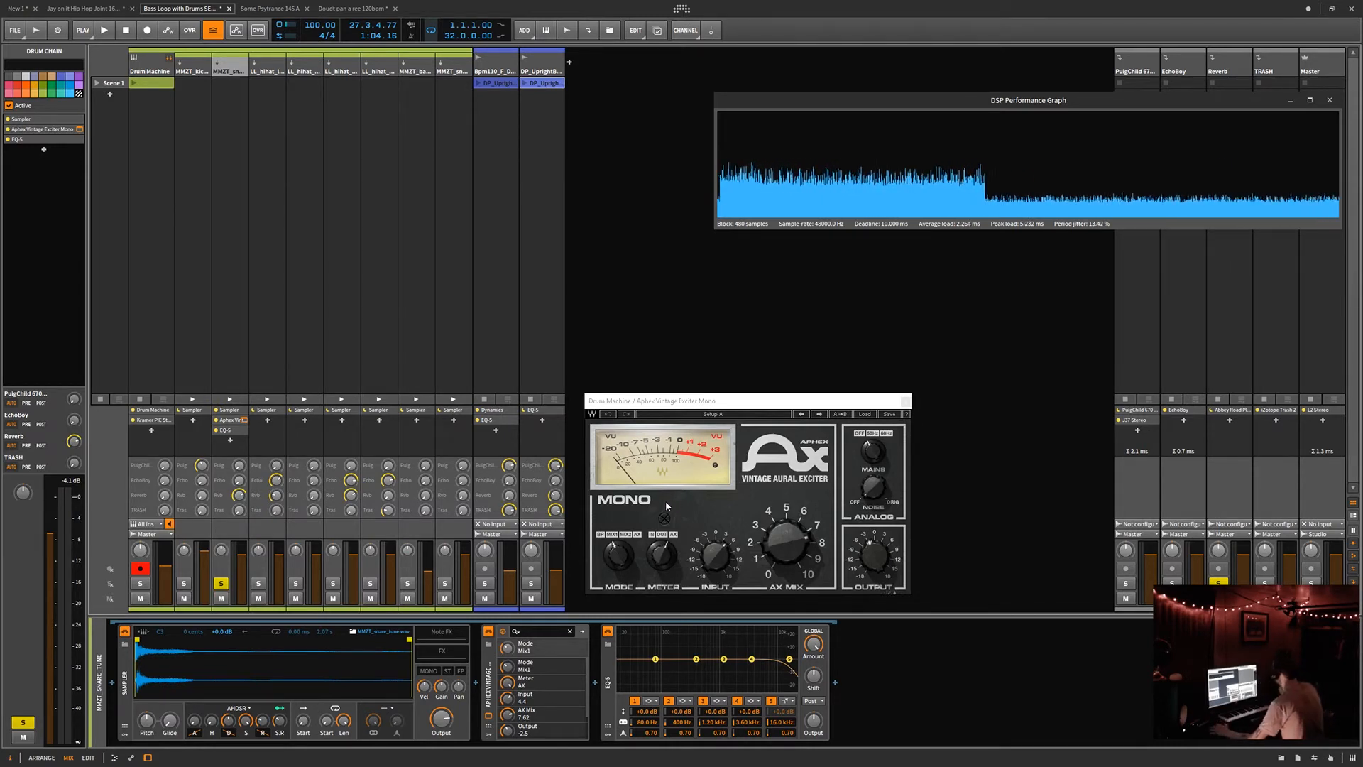
# - Close the Aphex Vintage Exciter window, unsolo the snare chain, and restart playback
pyautogui.click(906, 401)
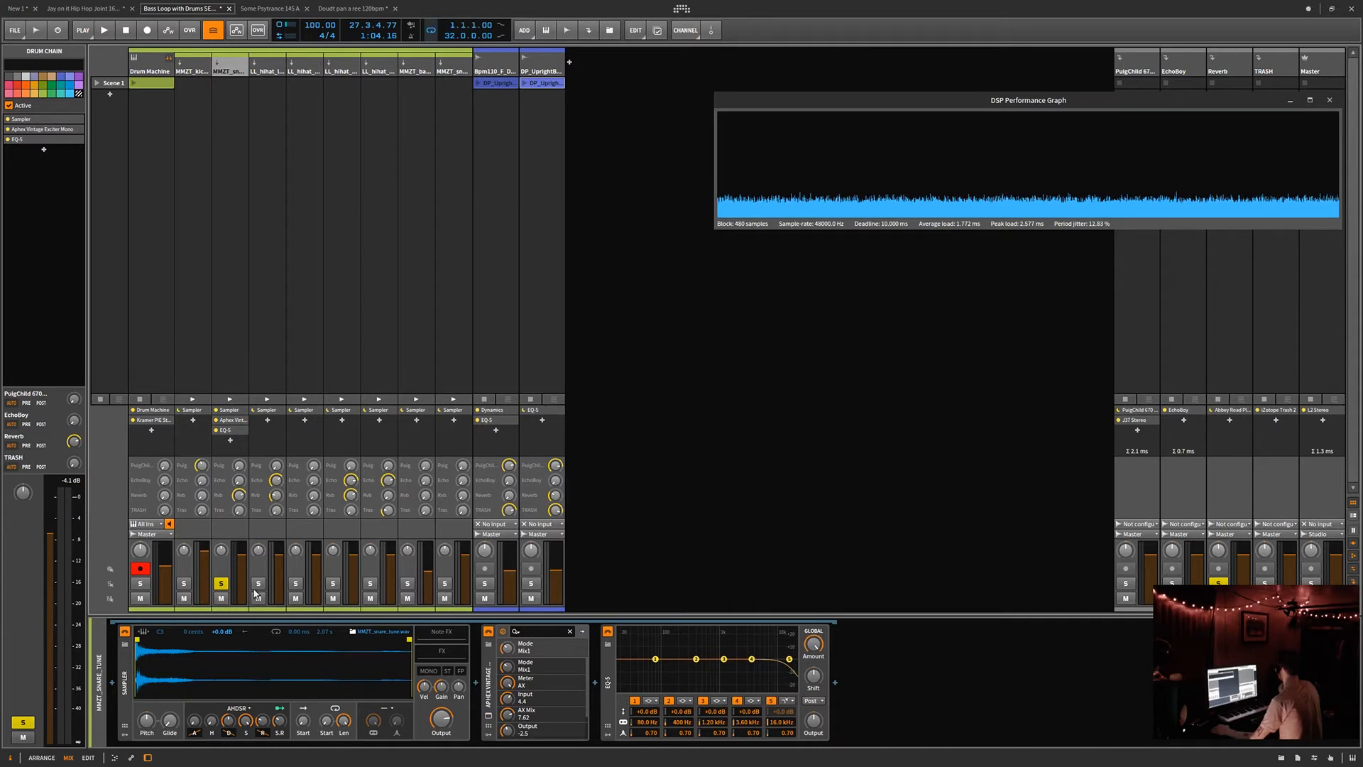
pyautogui.click(225, 585)
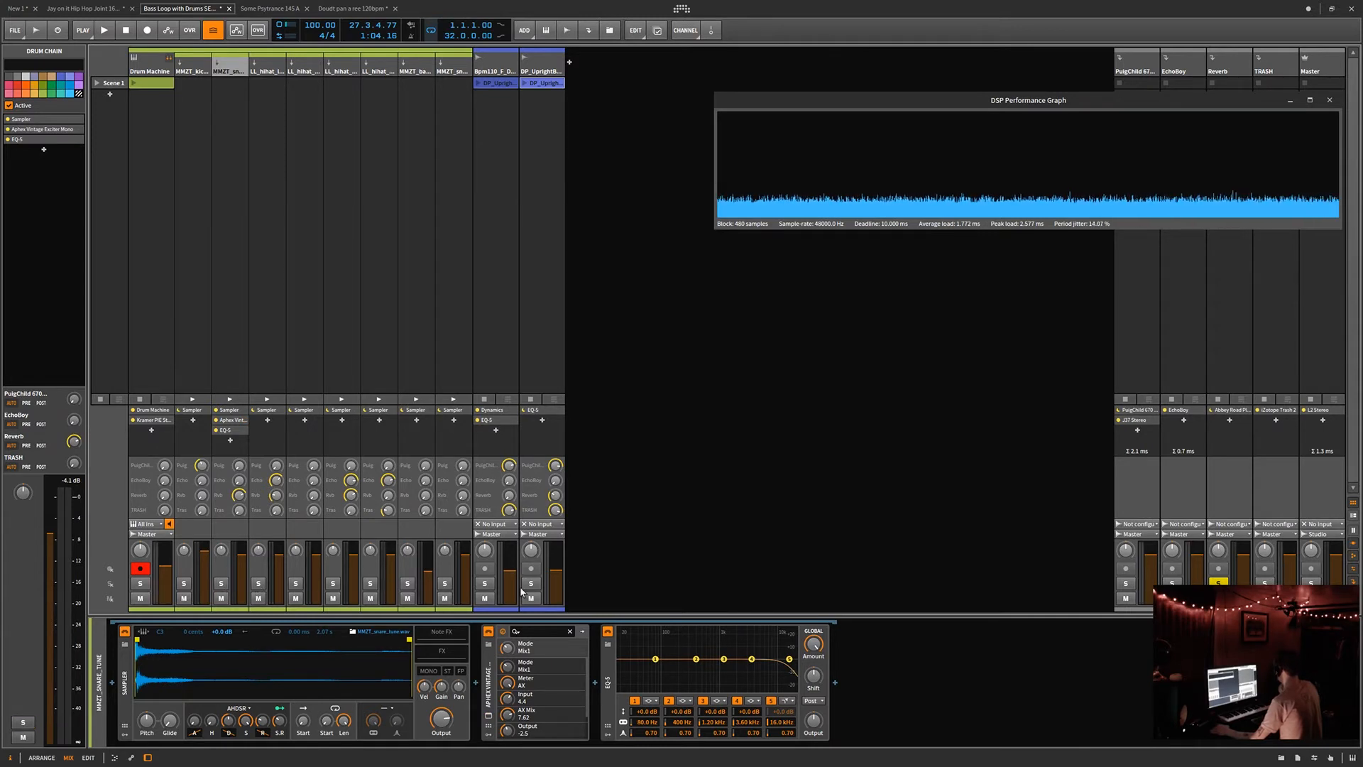
pyautogui.press('space')
# - Examine the devices of each hi-hat chain, the MMZT bass chain and the Bpm110 audio track by selecting them in turn
pyautogui.click(277, 83)
pyautogui.click(316, 74)
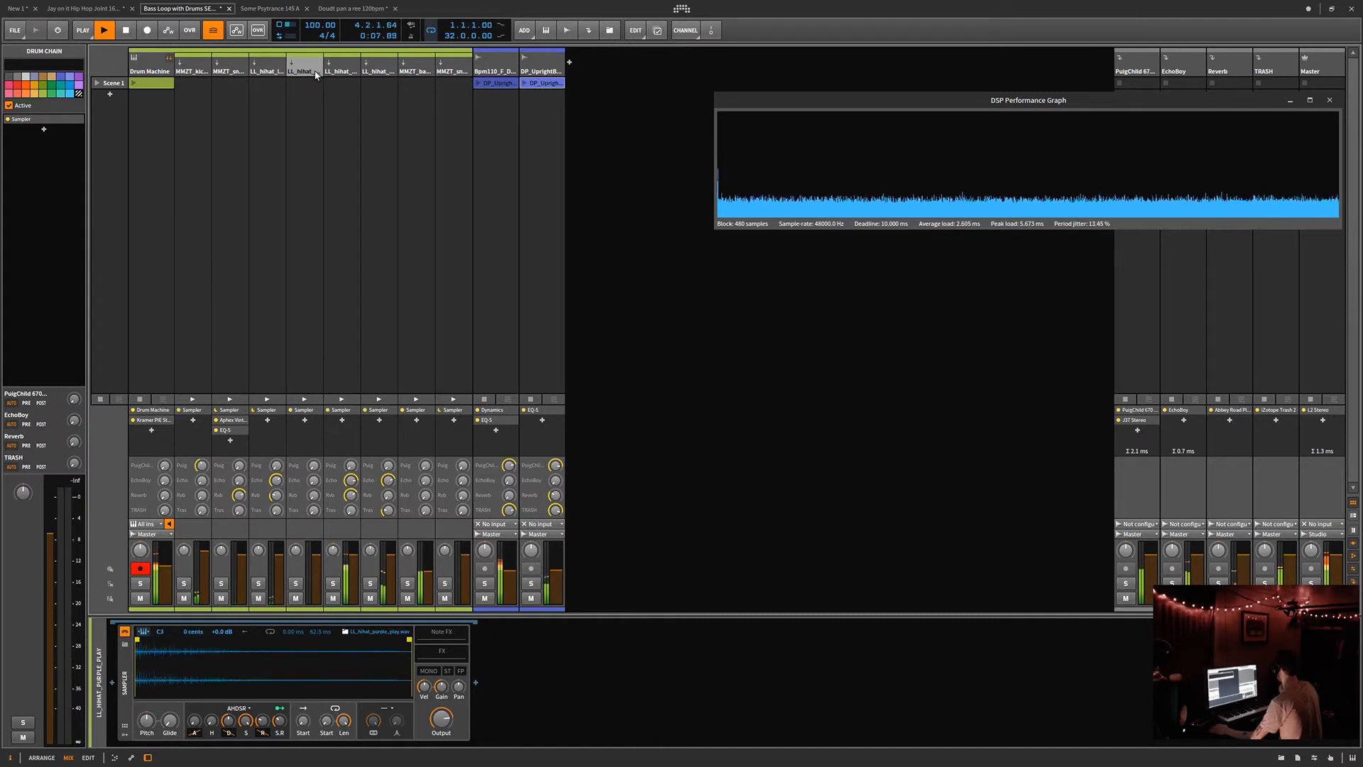
pyautogui.click(343, 71)
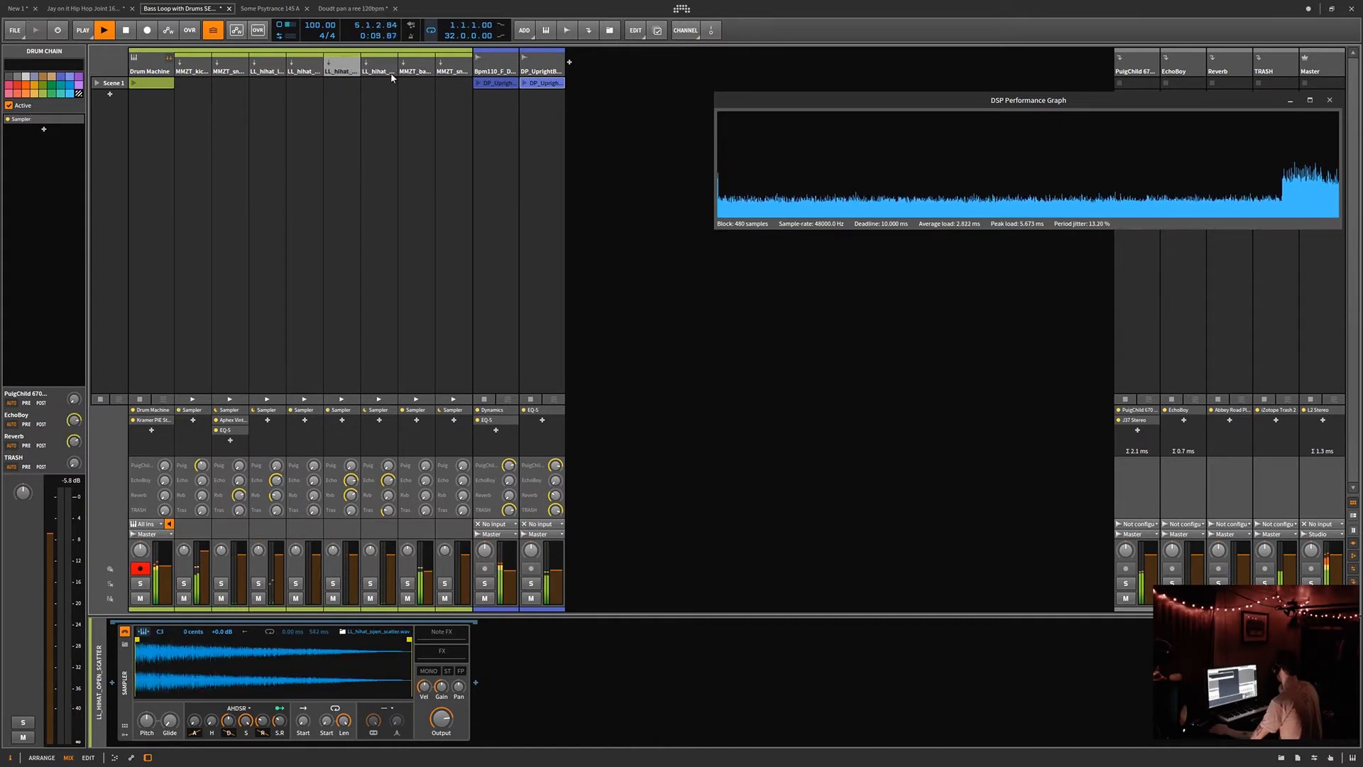
pyautogui.click(376, 73)
pyautogui.click(417, 73)
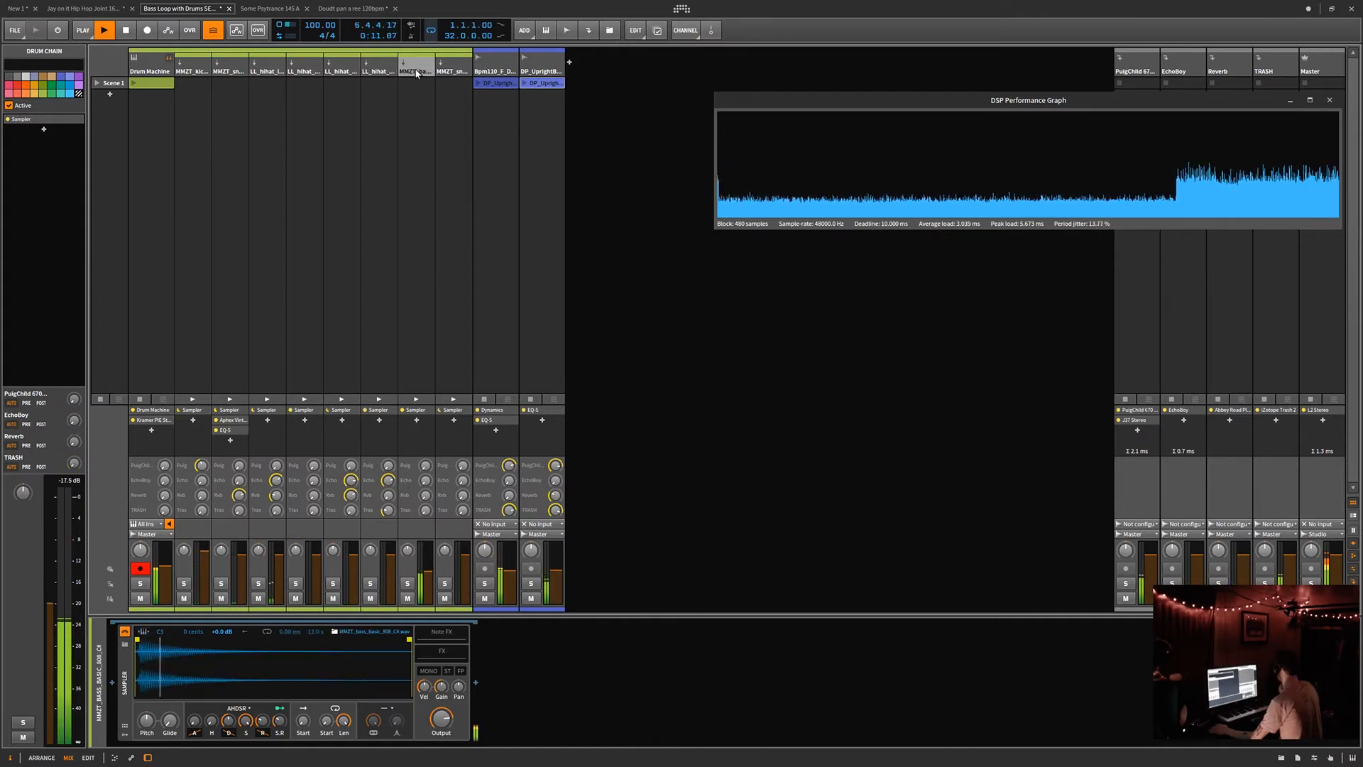
pyautogui.click(494, 71)
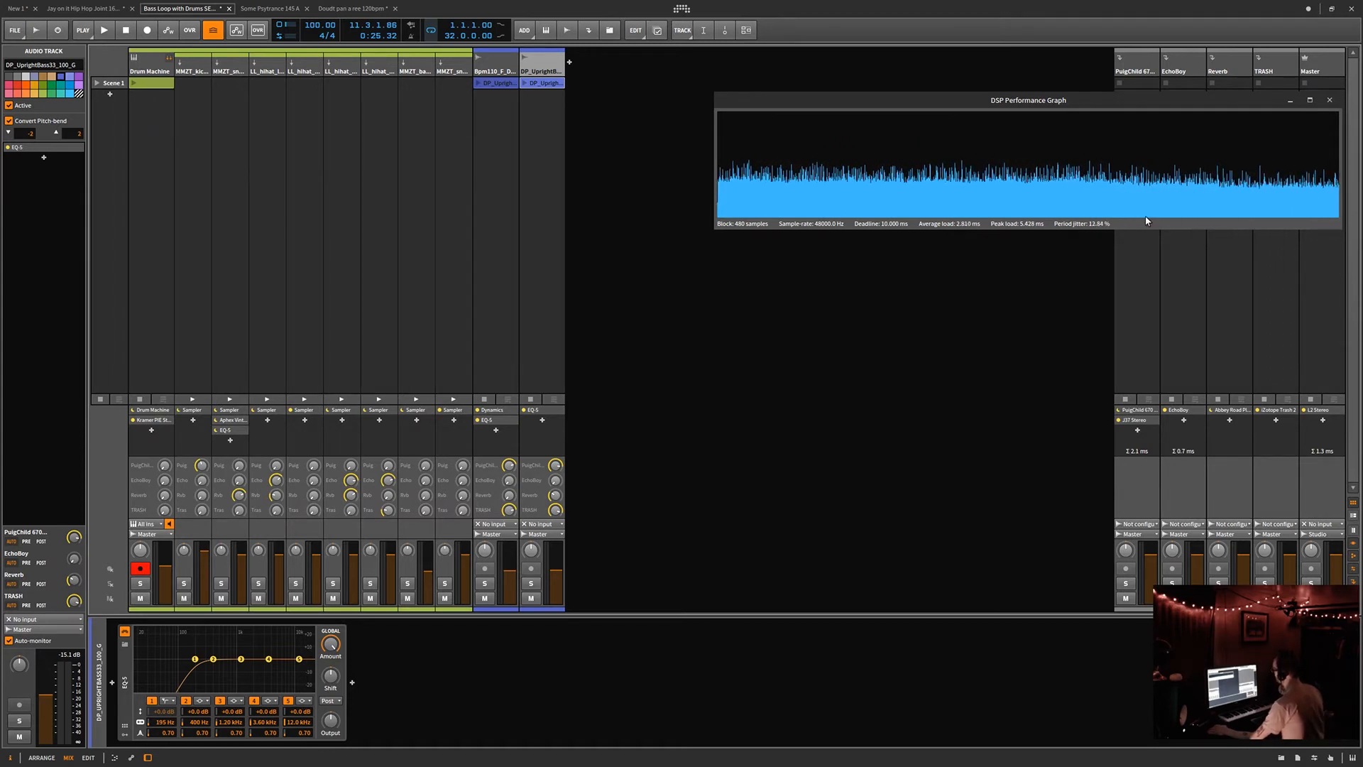
# - Switch to the Some Psytrance 145 A project, close the DSP Performance Graph, and activate the project's audio engine
pyautogui.click(256, 10)
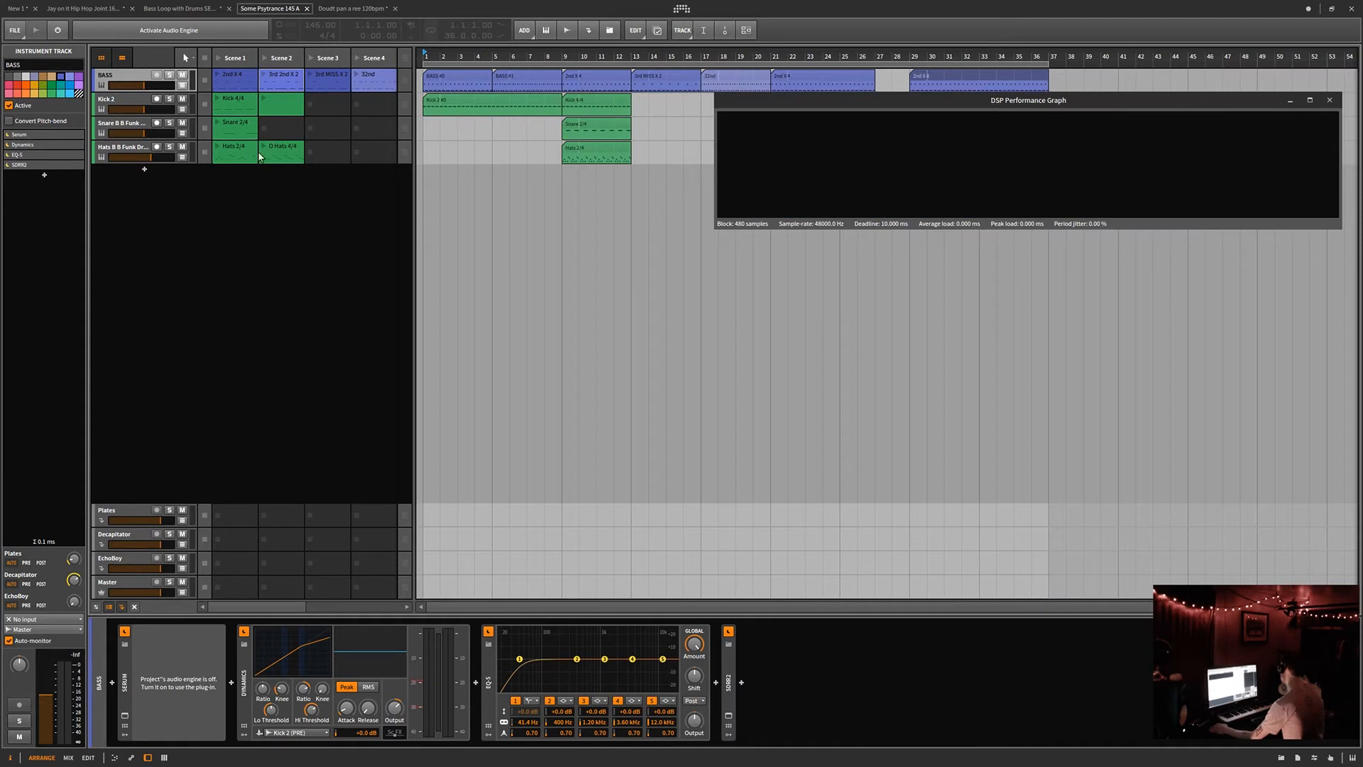
pyautogui.click(1330, 100)
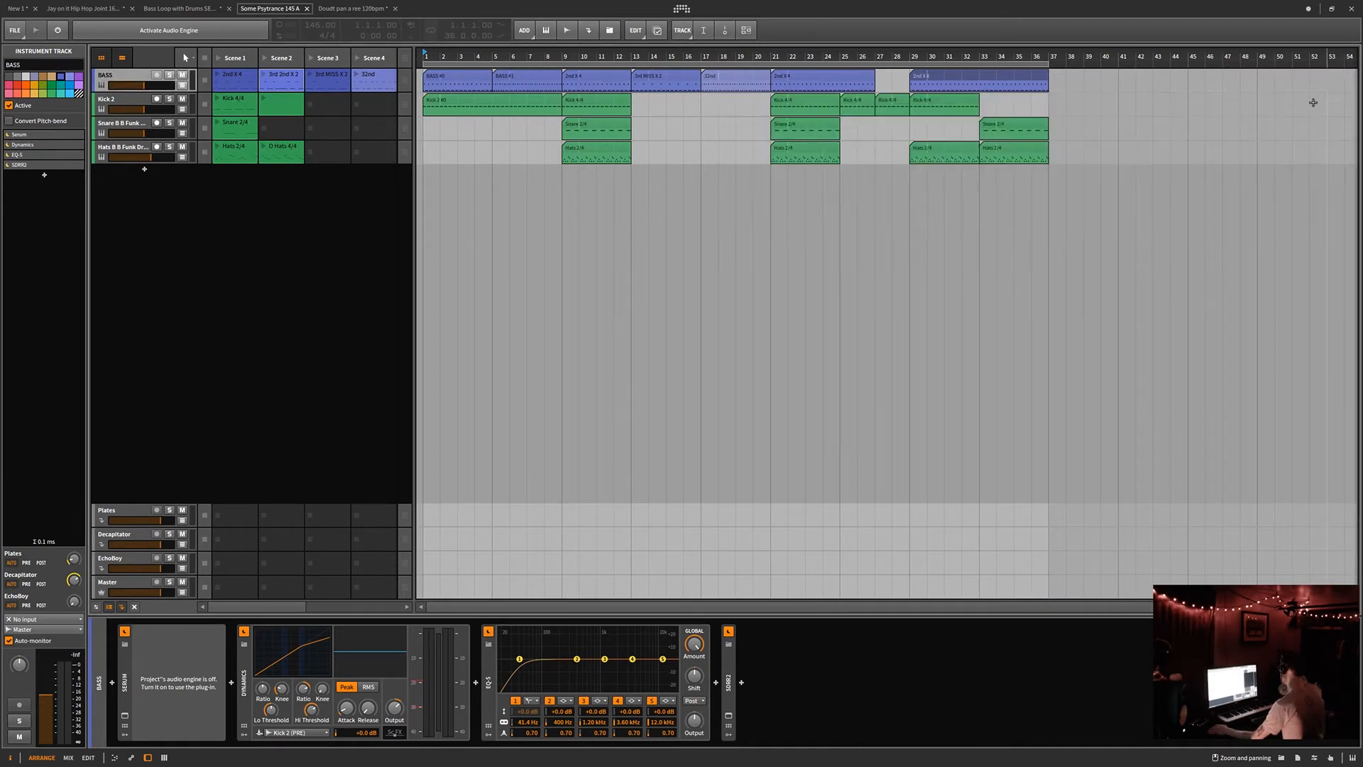
pyautogui.click(130, 32)
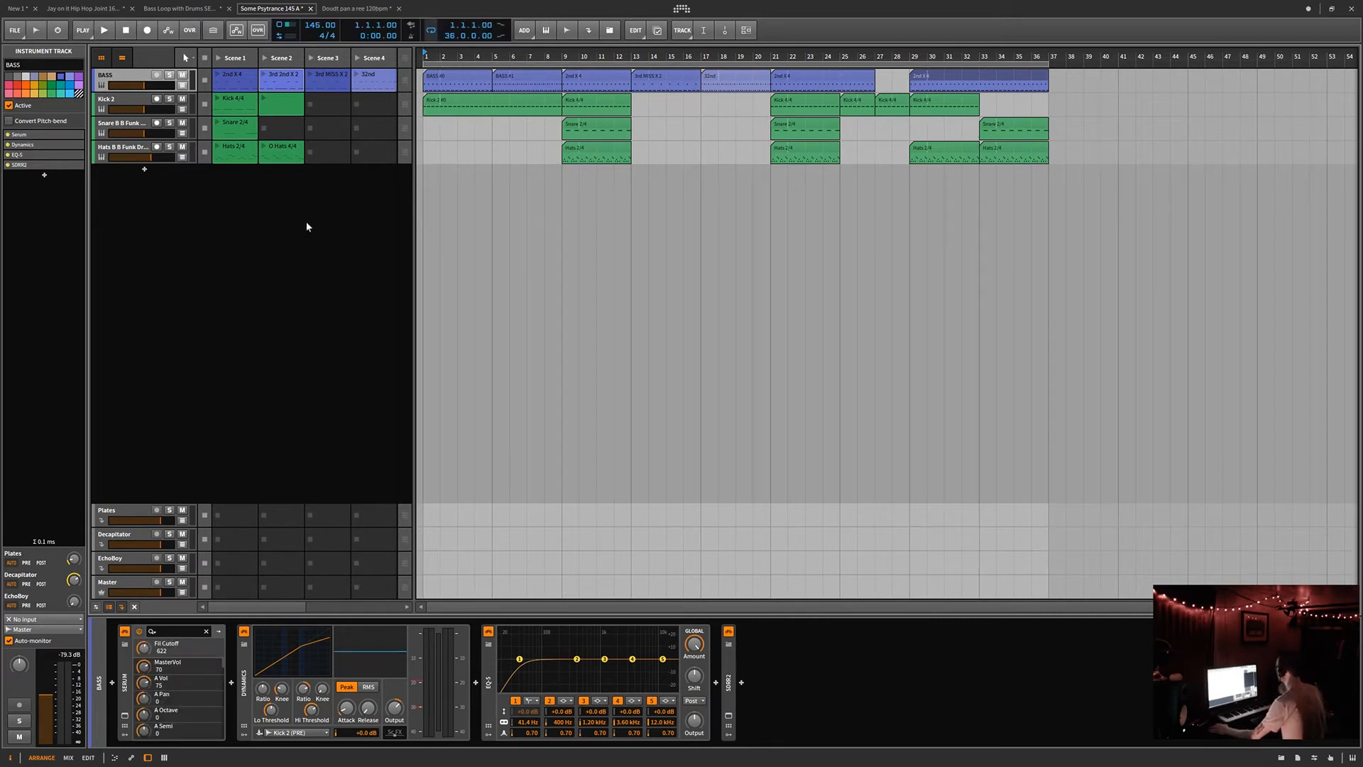
# - Play the psytrance arrangement and show the BASS track's SDRR2 plugin over the middle of the arranger
pyautogui.click(104, 31)
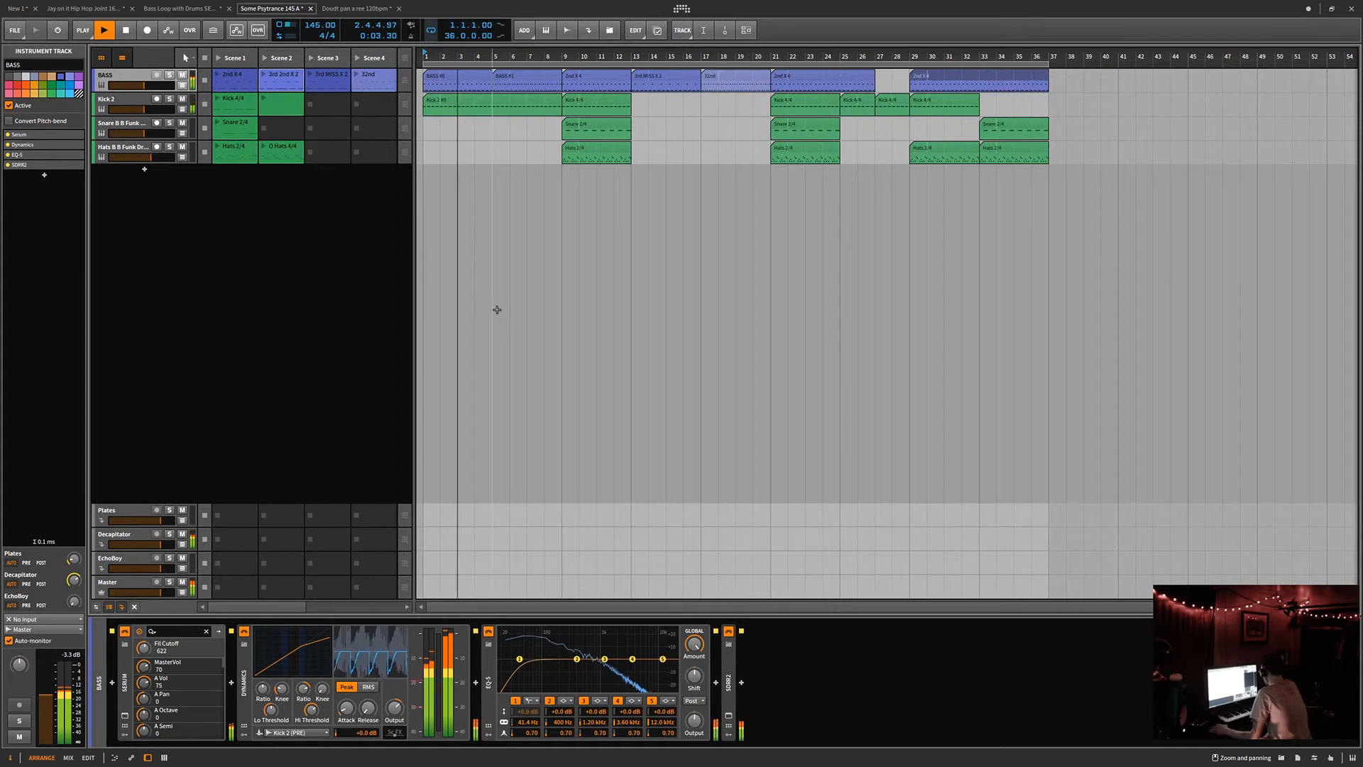
pyautogui.click(727, 718)
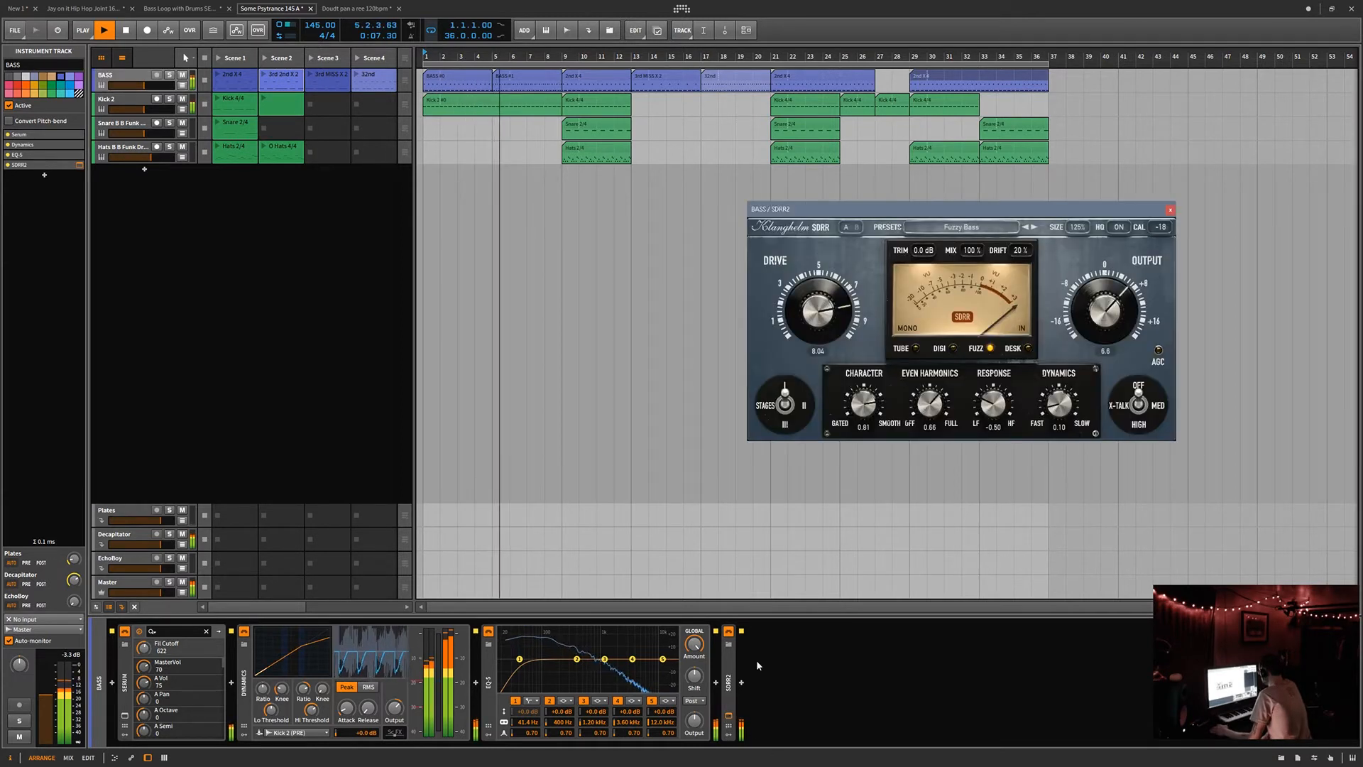
pyautogui.moveTo(964, 213); pyautogui.dragTo(664, 249)
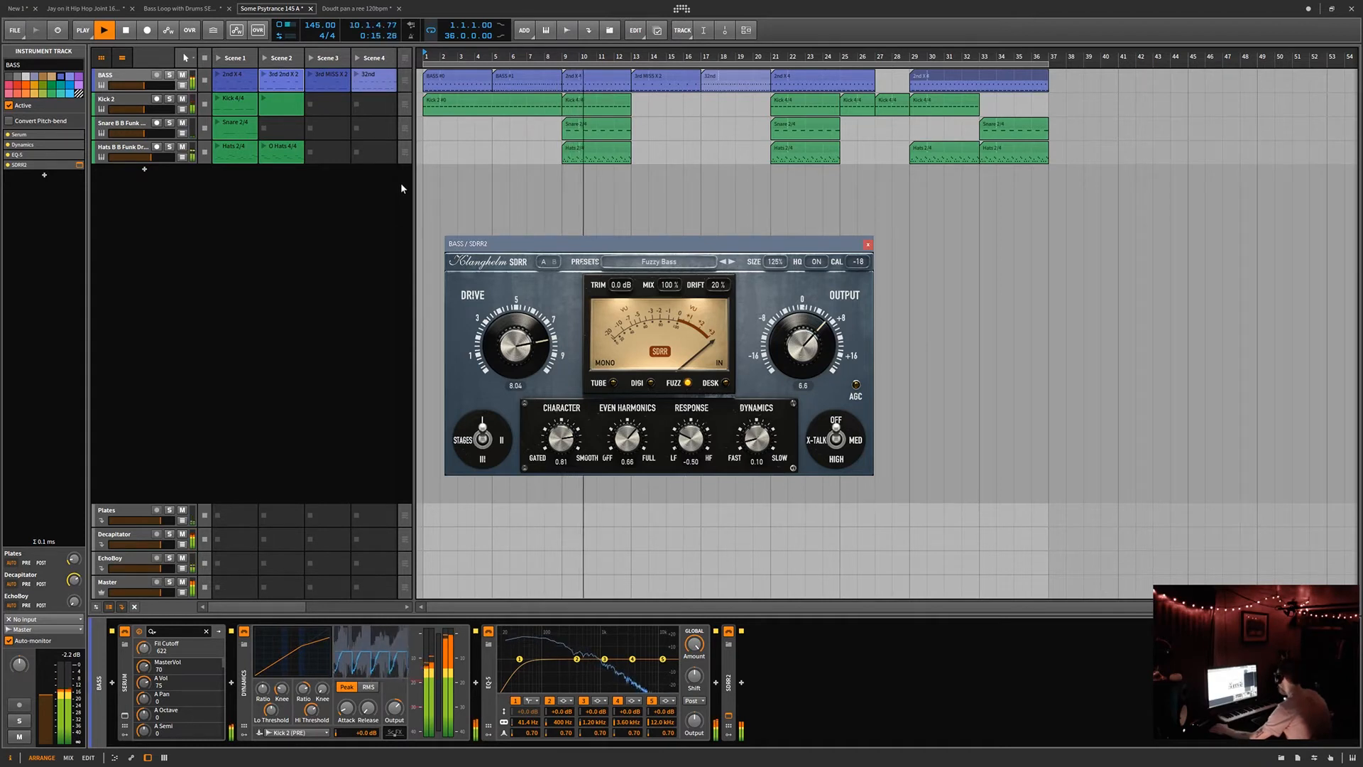
# - Select the Kick 2 track and display its Kick 2 and Sausage Fattener plugins side by side
pyautogui.click(129, 102)
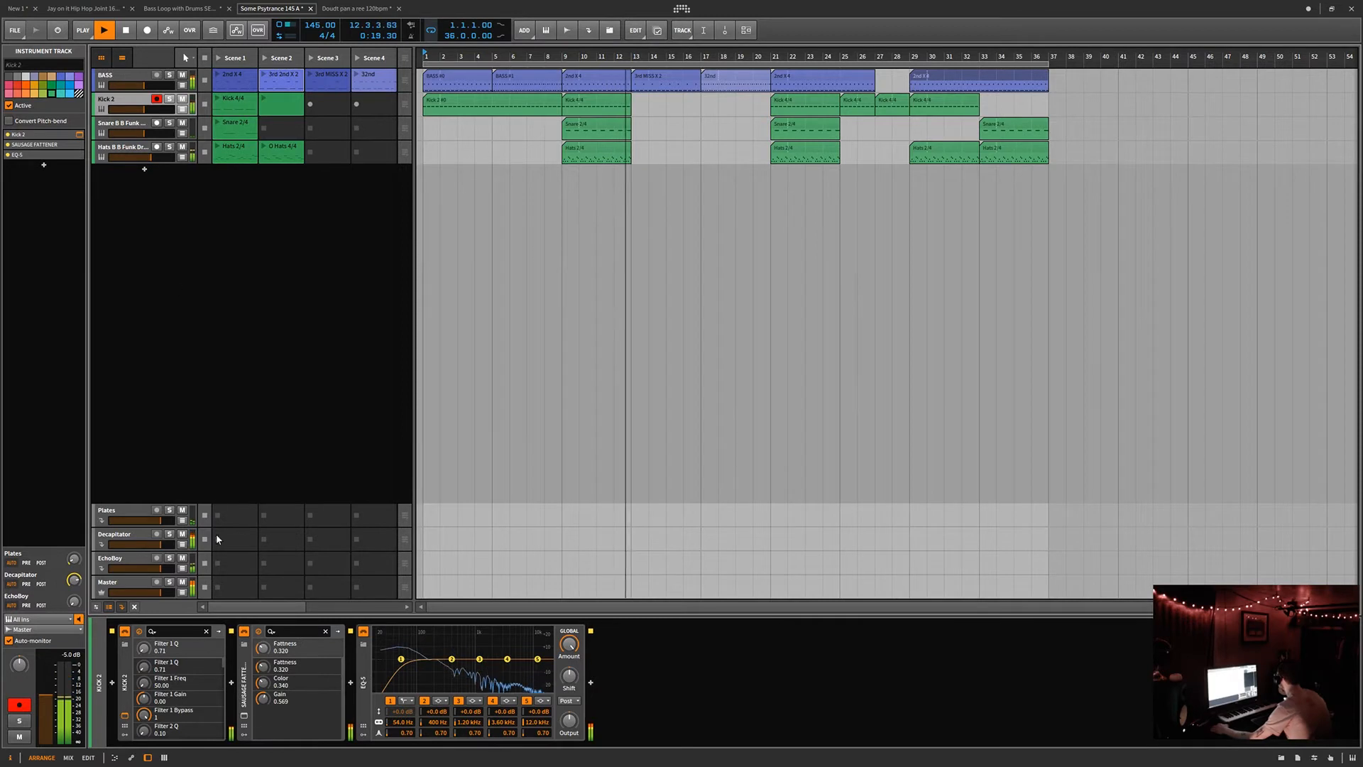
pyautogui.click(245, 718)
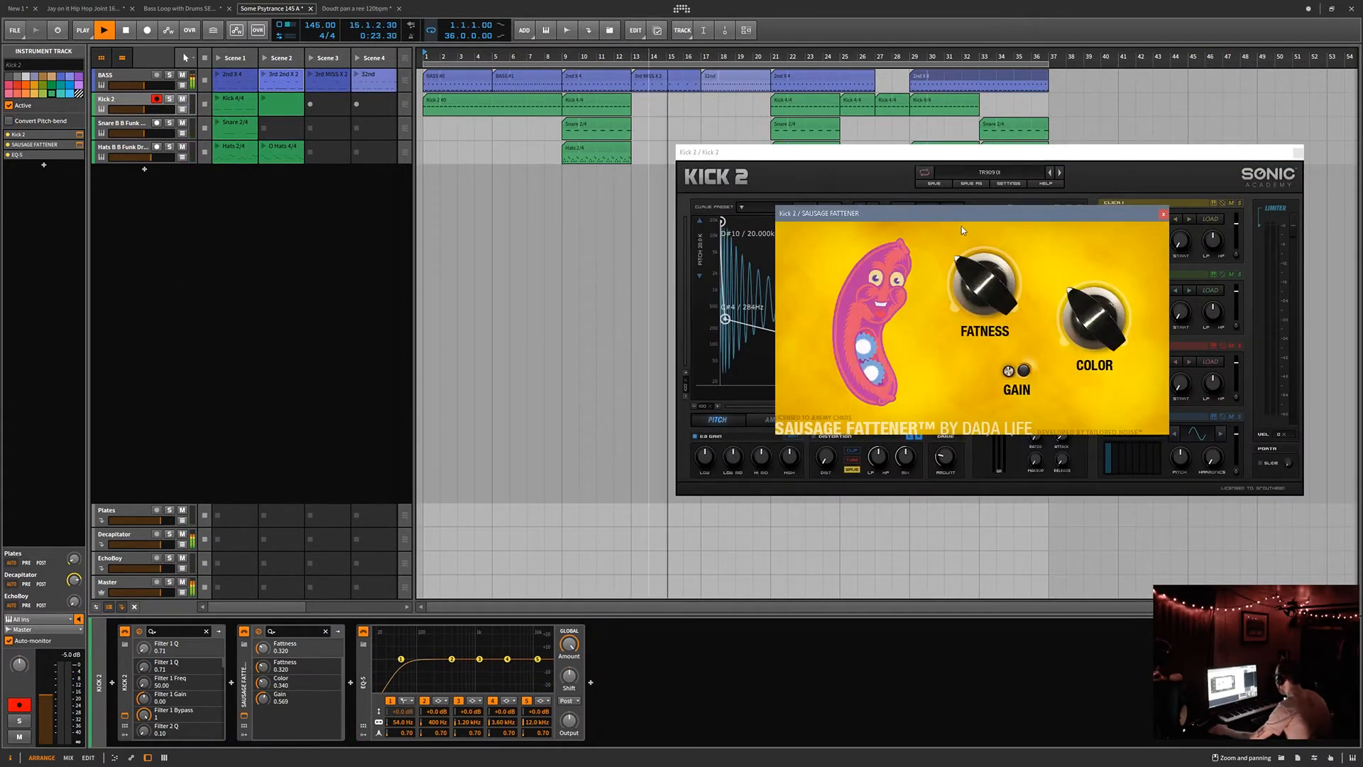
pyautogui.moveTo(964, 221); pyautogui.dragTo(442, 236)
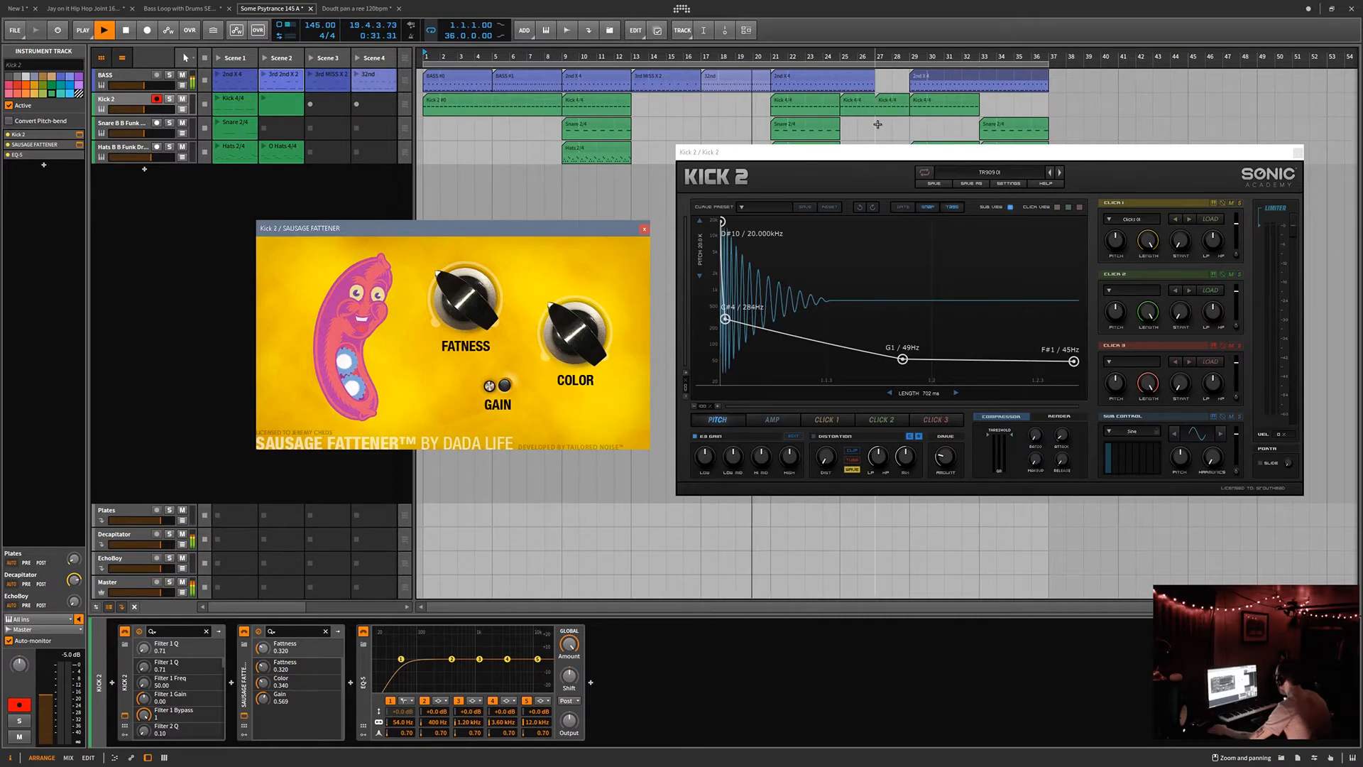
# - Select the Snare 2/4 clip at bar 21 on the Snare B B Funk Drums track
pyautogui.click(820, 125)
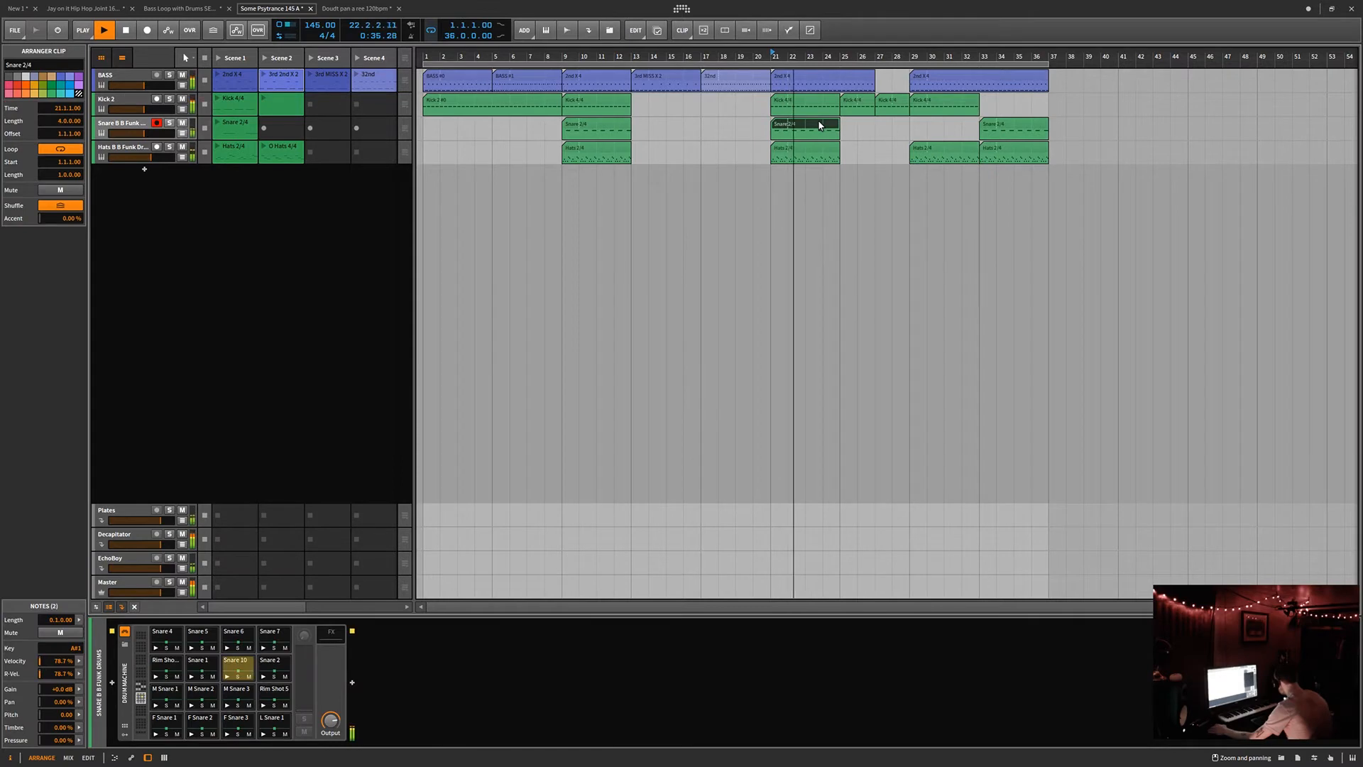
# - Review the device chains of the Kick 2, Snare B B Funk Drums, Hats B B Funk Drums and BASS tracks
pyautogui.click(133, 105)
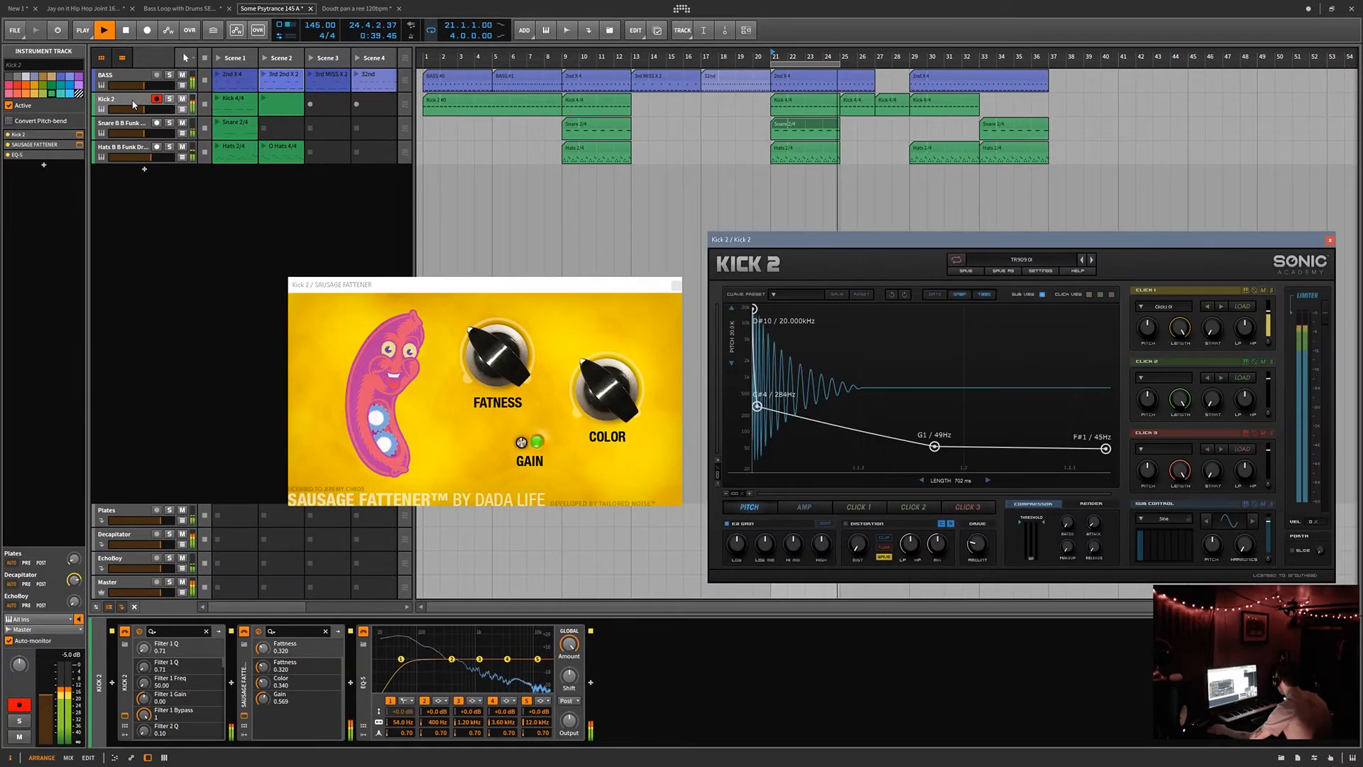
pyautogui.click(136, 127)
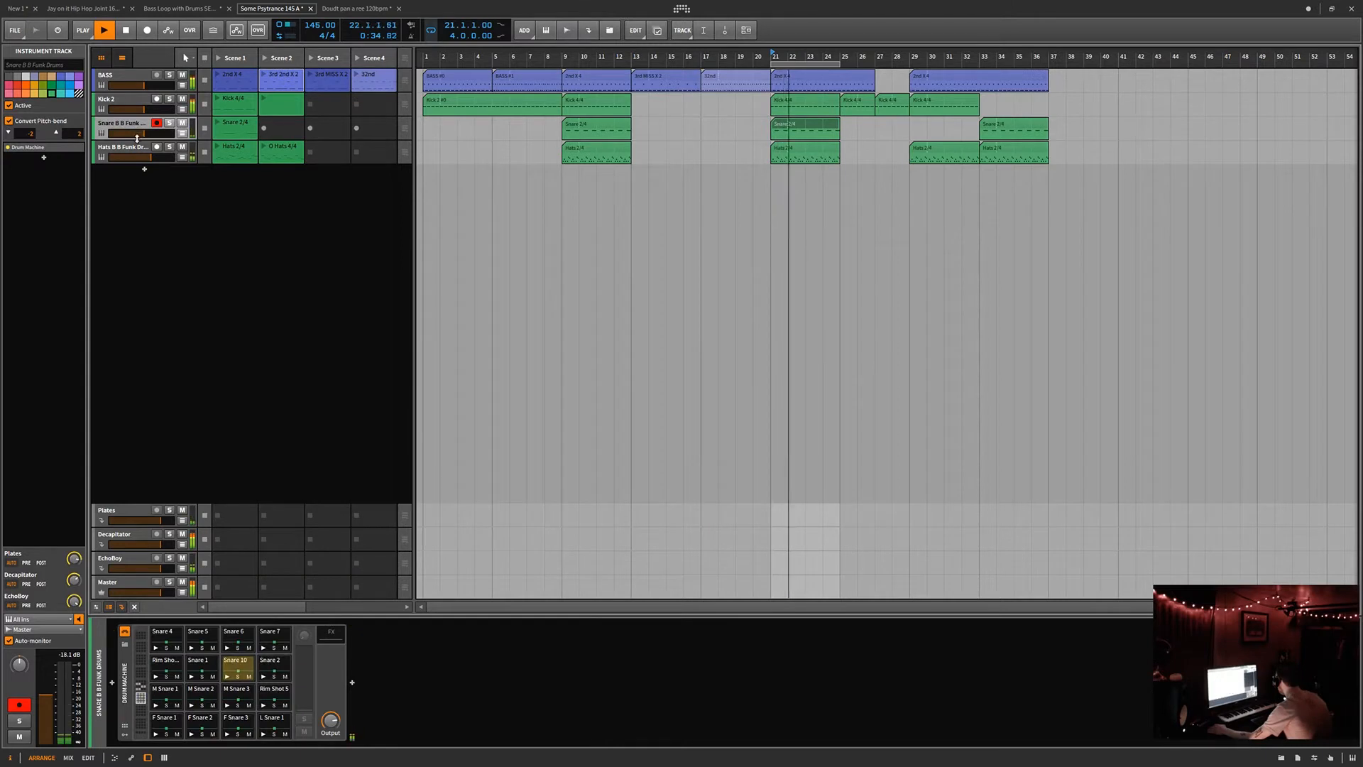
pyautogui.click(136, 147)
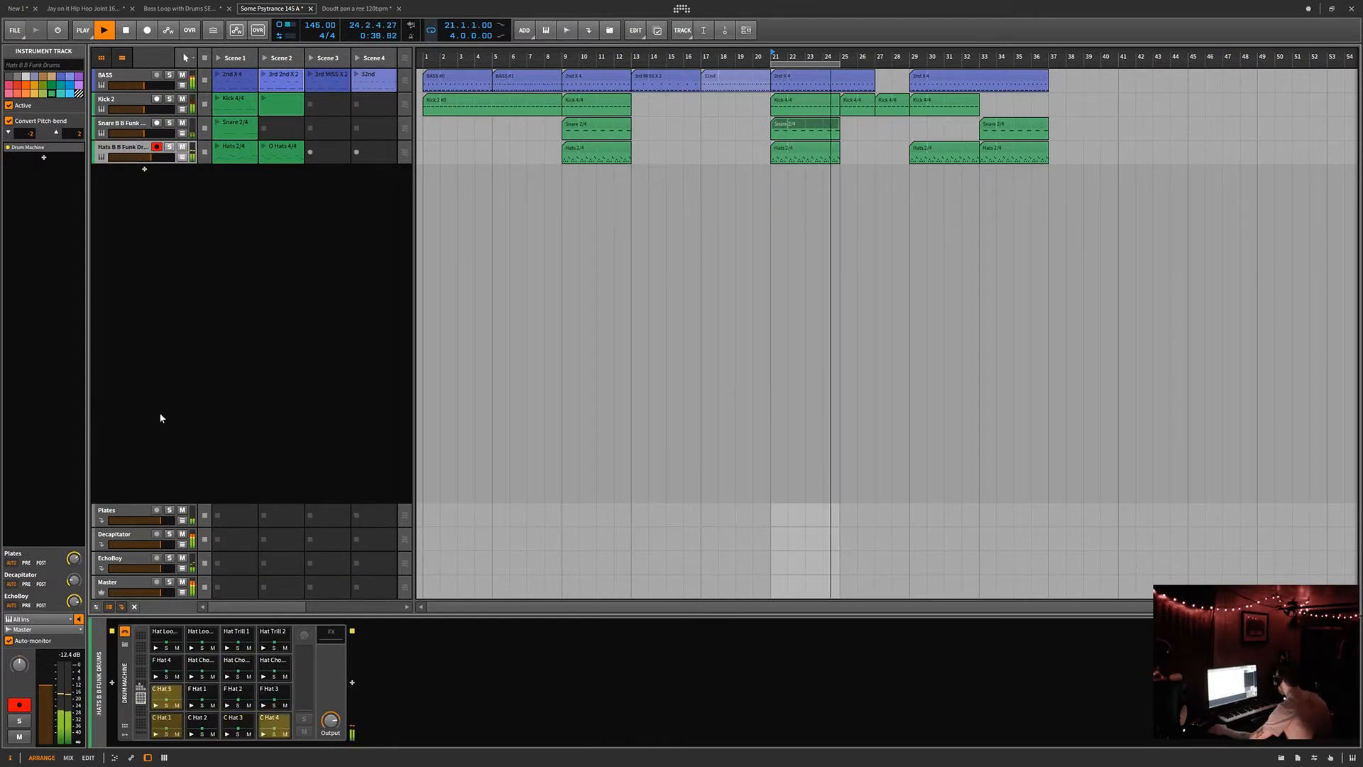
pyautogui.click(133, 79)
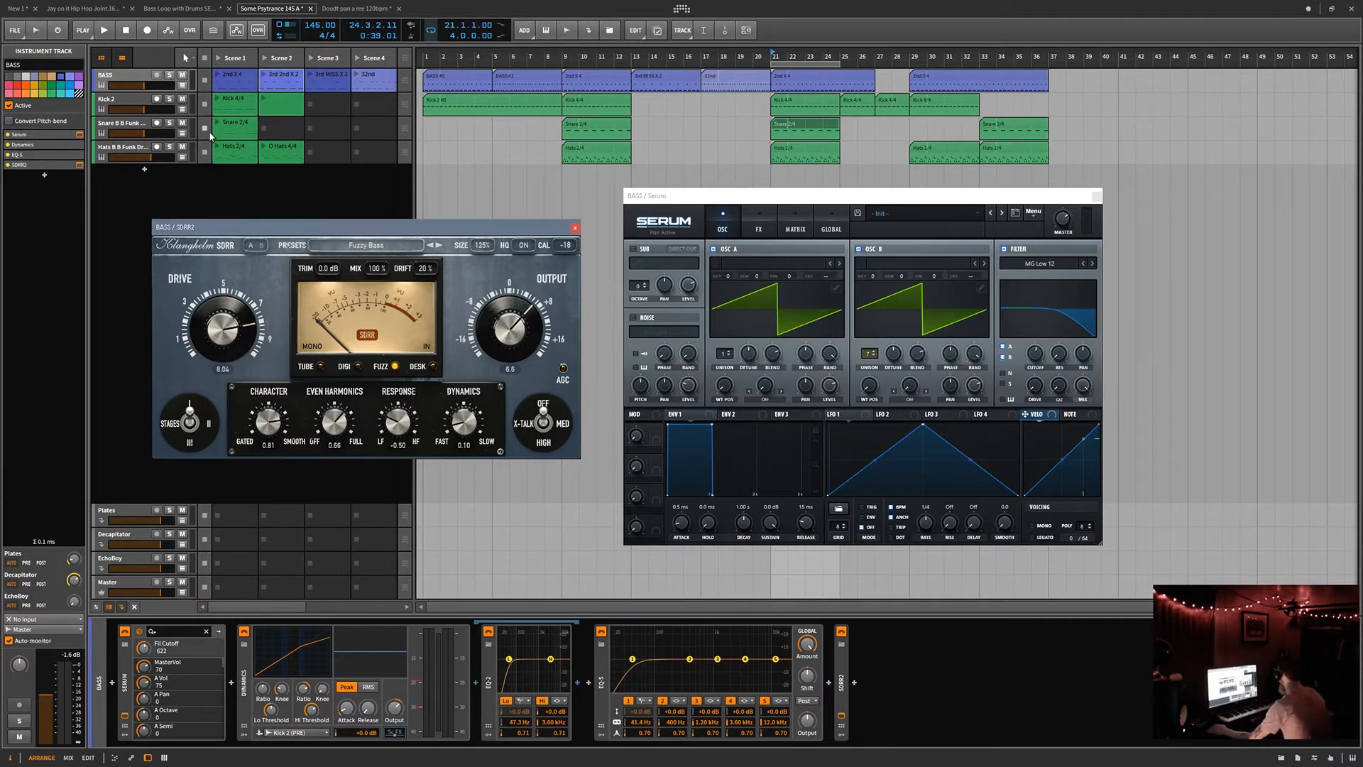
pyautogui.click(140, 102)
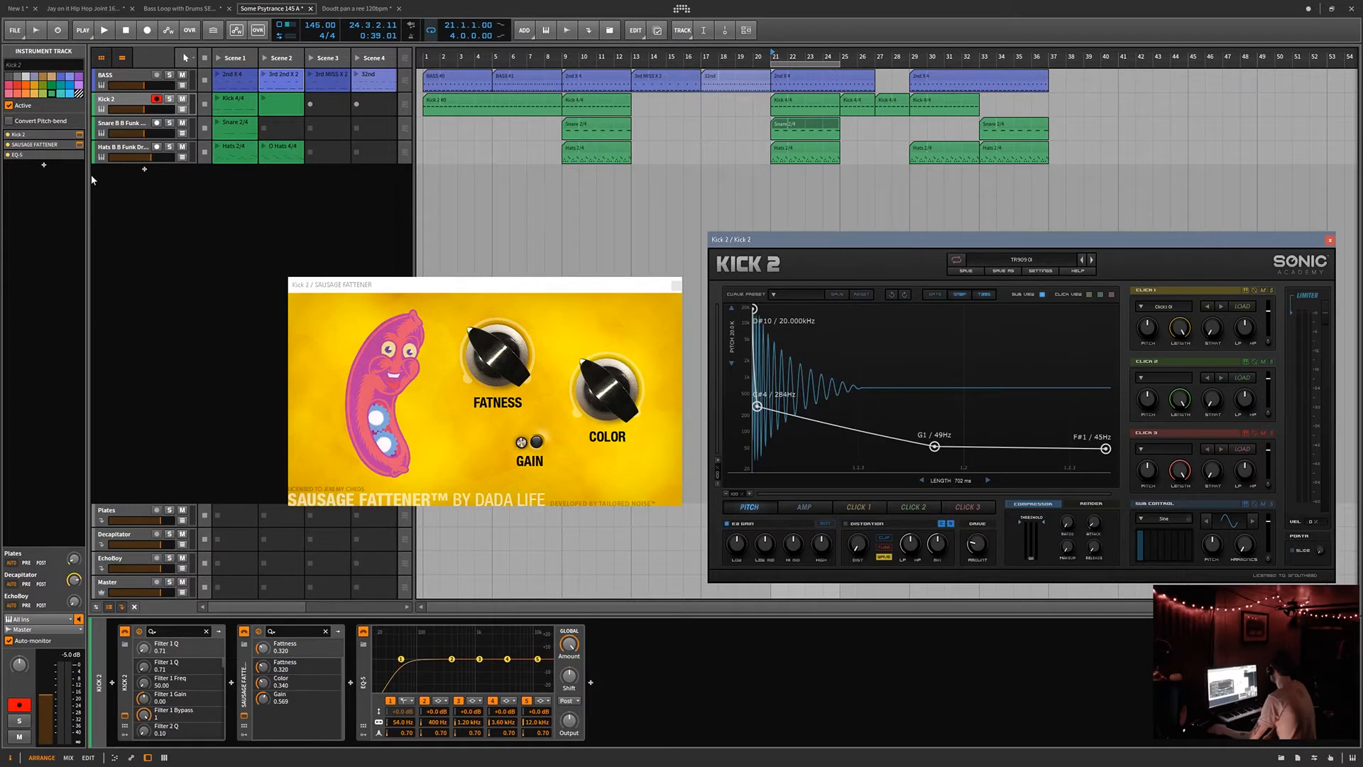
# - Audition the snare and rim shot pads in the Snare B B Funk Drums track's Drum Machine, starting with F Snare 1
pyautogui.click(130, 127)
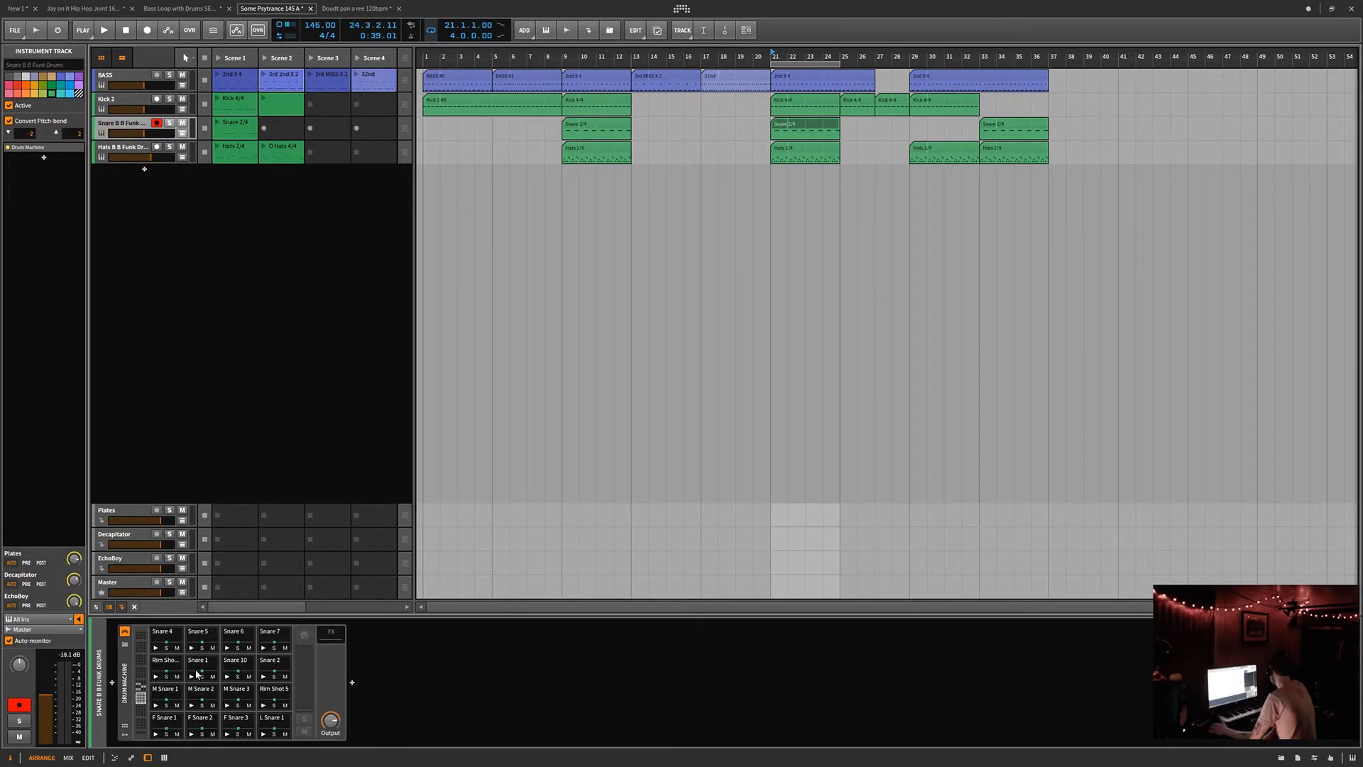
pyautogui.click(156, 734)
pyautogui.click(191, 734)
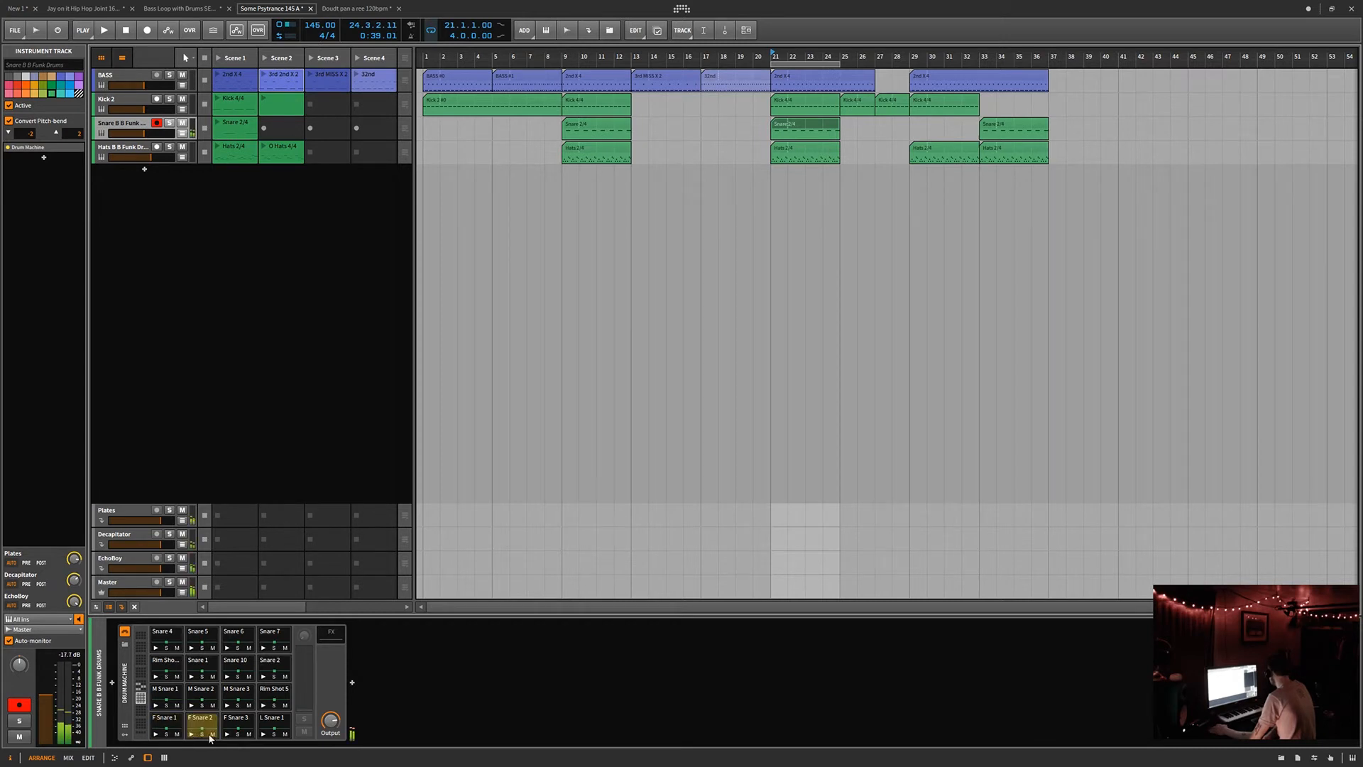
pyautogui.click(225, 734)
pyautogui.click(263, 734)
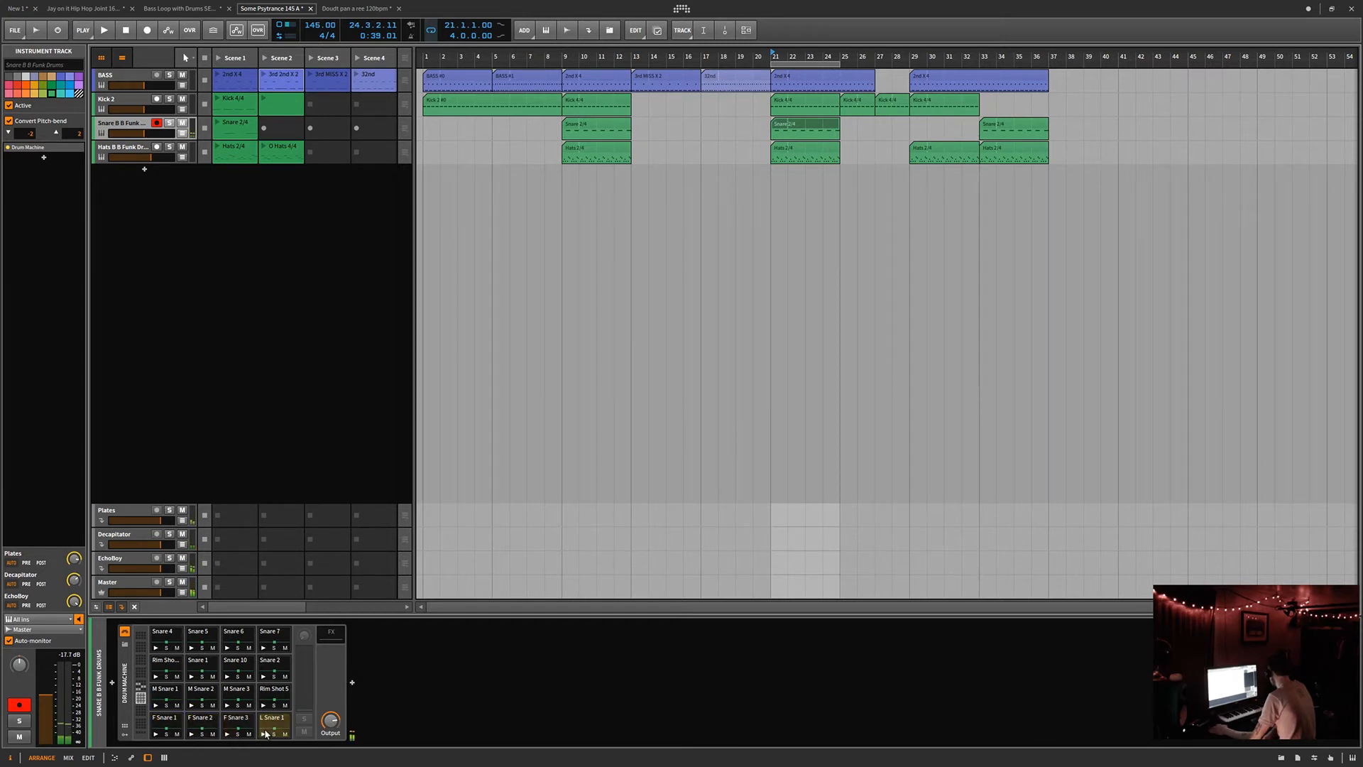
pyautogui.click(264, 705)
pyautogui.click(263, 676)
pyautogui.click(227, 676)
pyautogui.click(227, 705)
pyautogui.click(192, 705)
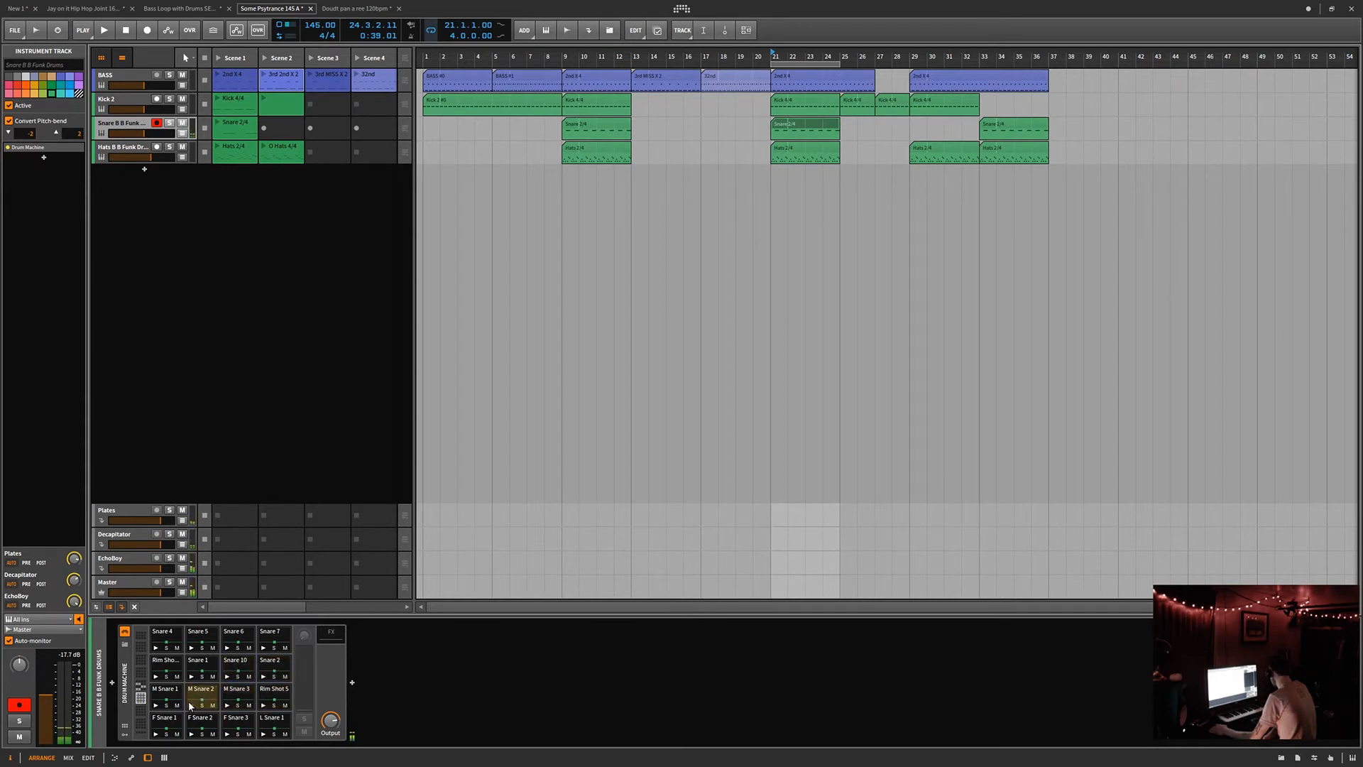
pyautogui.click(155, 705)
pyautogui.click(155, 676)
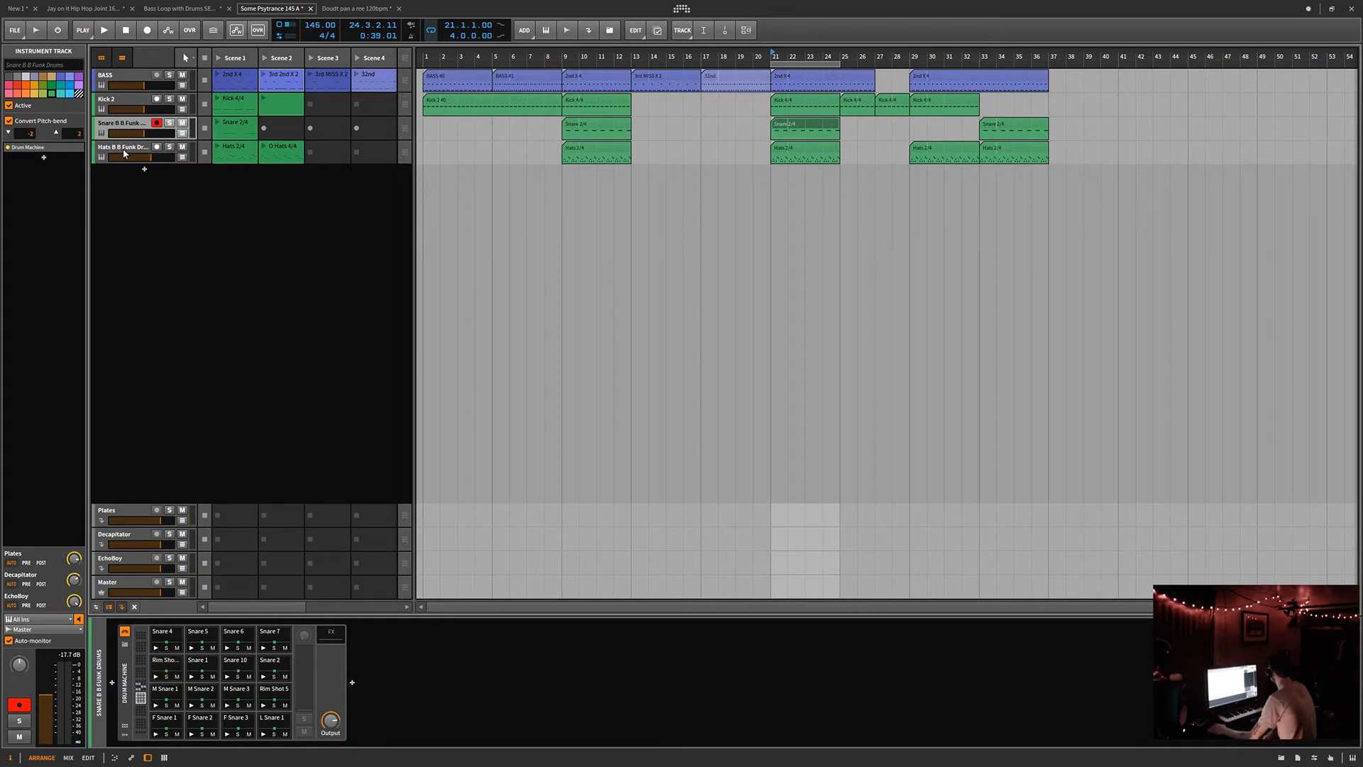
# - Audition F Hat 1 and C Hat 2 through C Hat 4 in the Hats B B Funk Drums track's Drum Machine
pyautogui.click(123, 153)
pyautogui.click(191, 706)
pyautogui.click(191, 734)
pyautogui.click(227, 734)
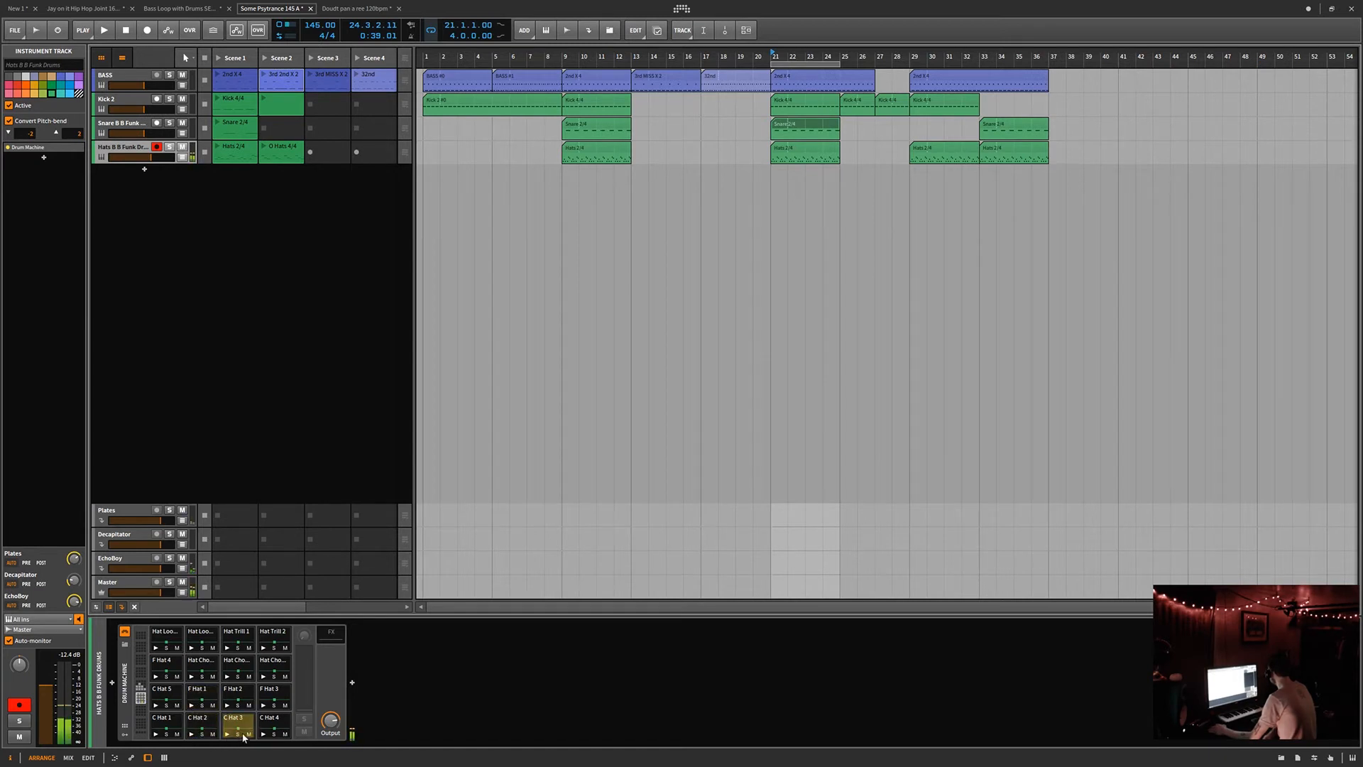
pyautogui.click(264, 736)
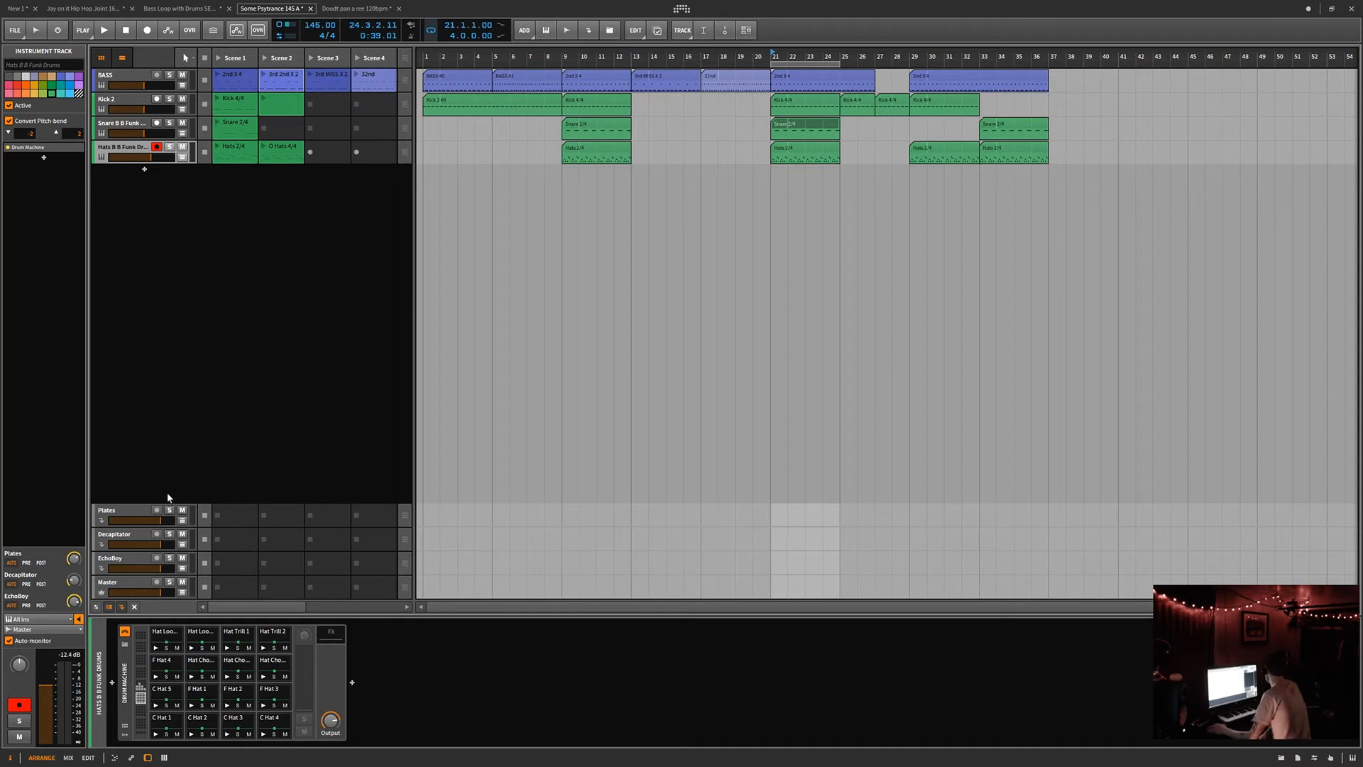
# - Play the looped section, select the Decapitator effect track and switch to the mixer view
pyautogui.click(105, 30)
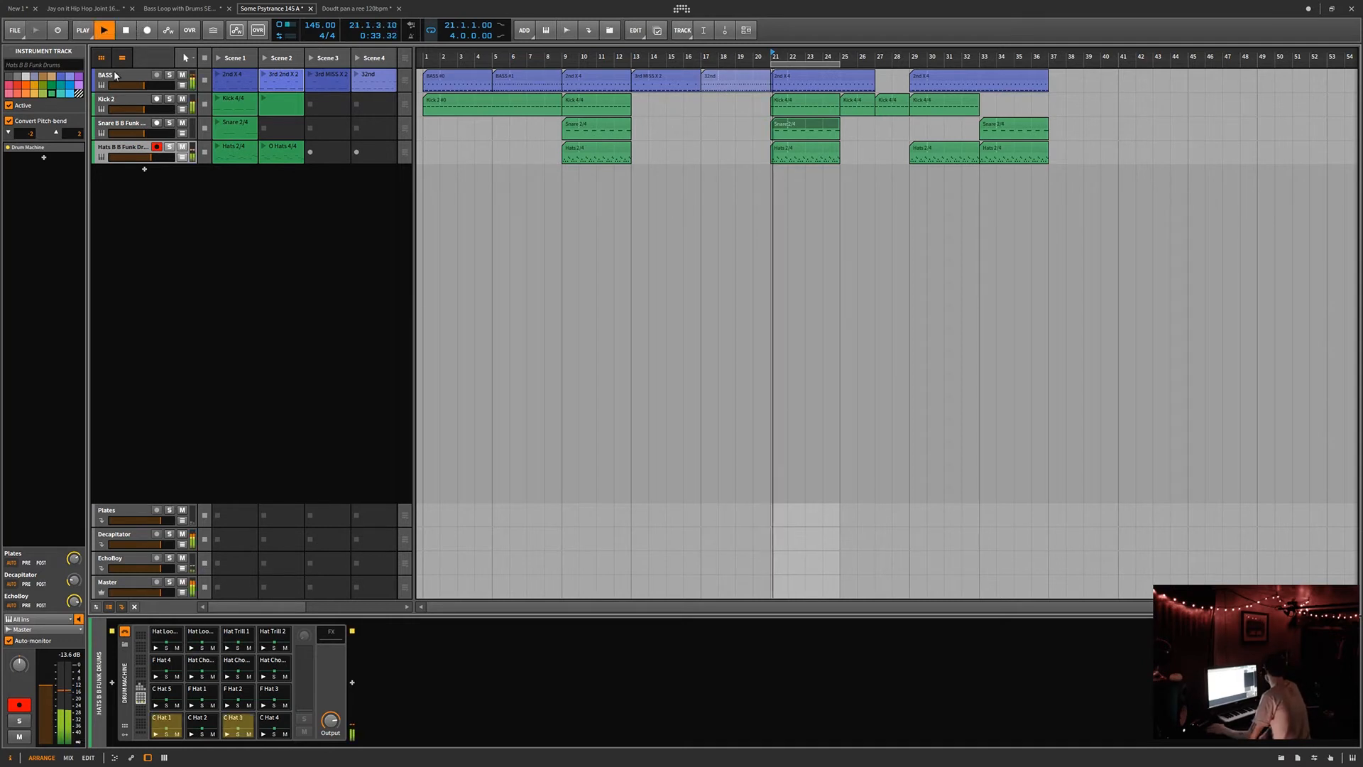
pyautogui.click(139, 539)
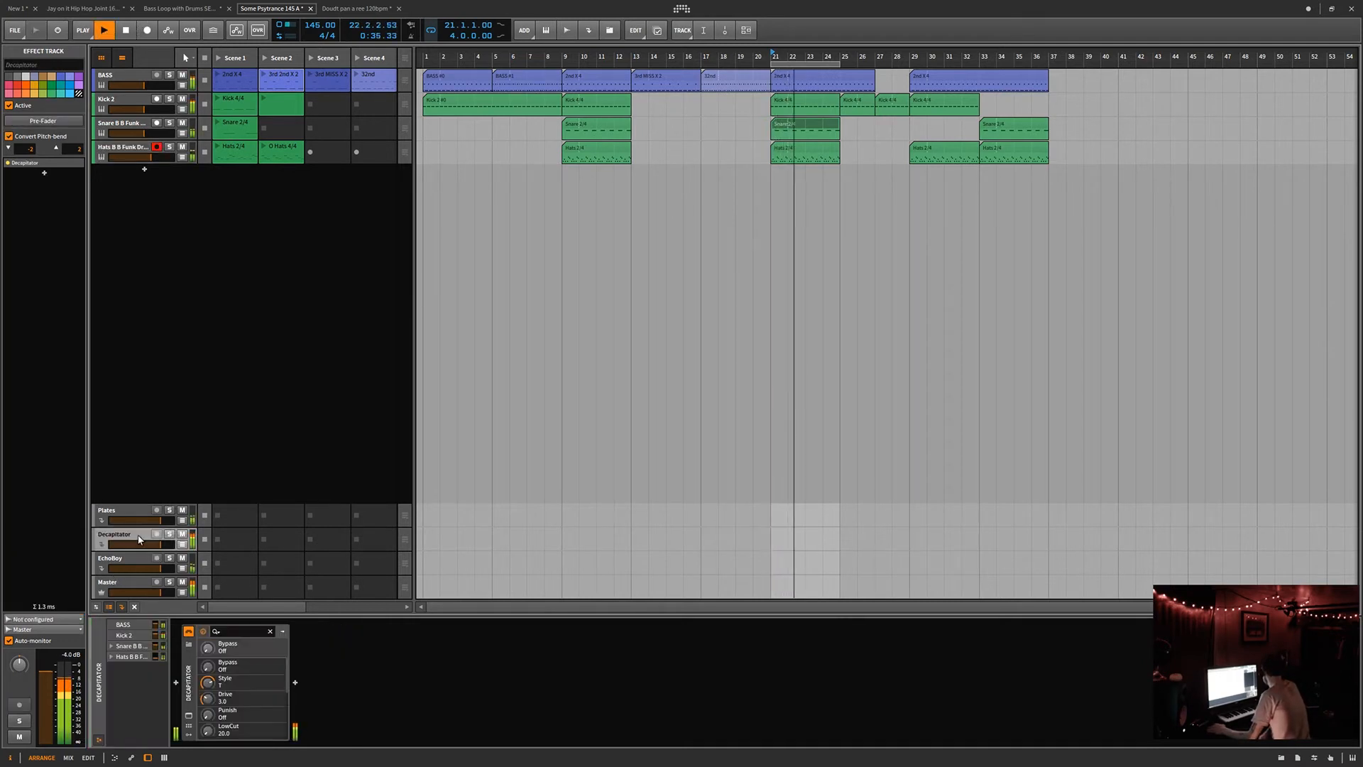
pyautogui.click(68, 758)
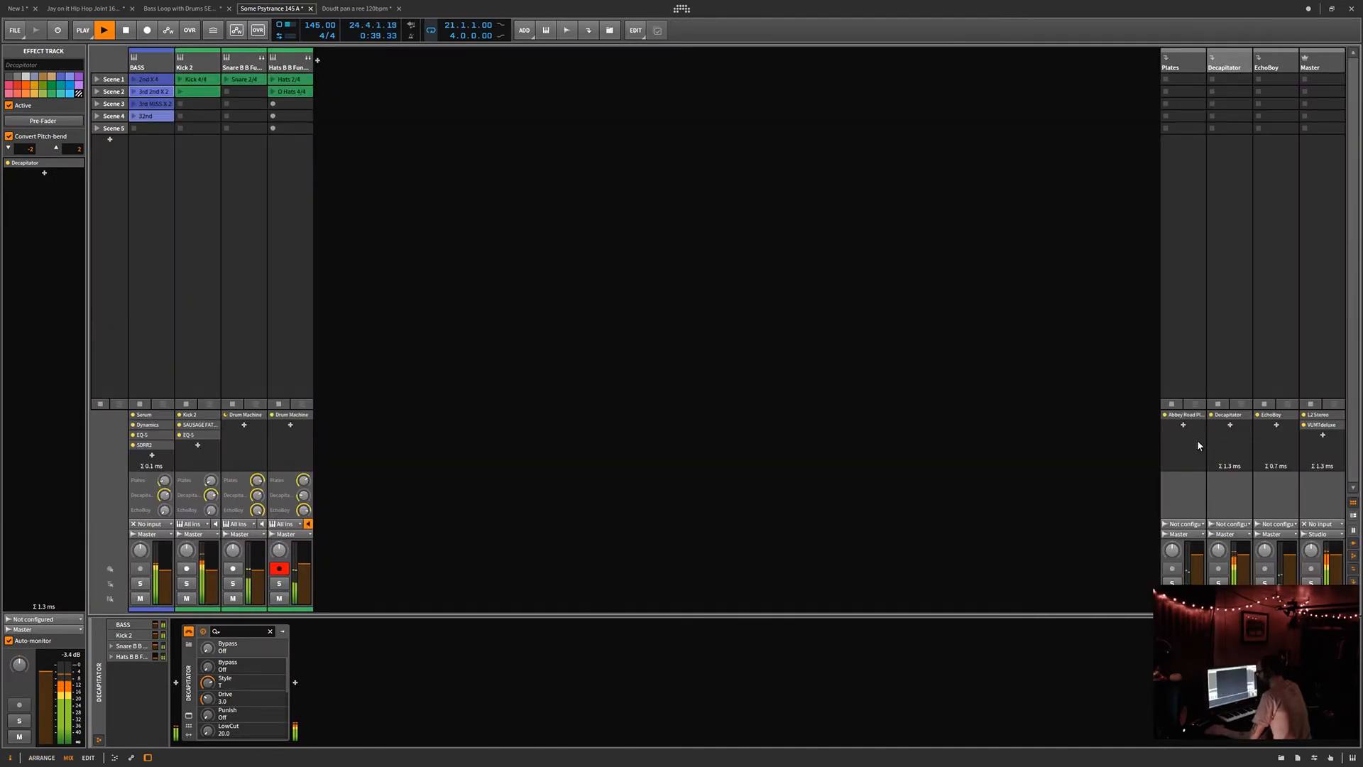
# - Show the Abbey Road Plates, Decapitator and EchoBoy return plugins and arrange their windows without overlap
pyautogui.click(1199, 415)
pyautogui.moveTo(1112, 174); pyautogui.dragTo(1086, 69)
pyautogui.click(1247, 415)
pyautogui.moveTo(1033, 422); pyautogui.dragTo(1040, 450)
pyautogui.click(1293, 415)
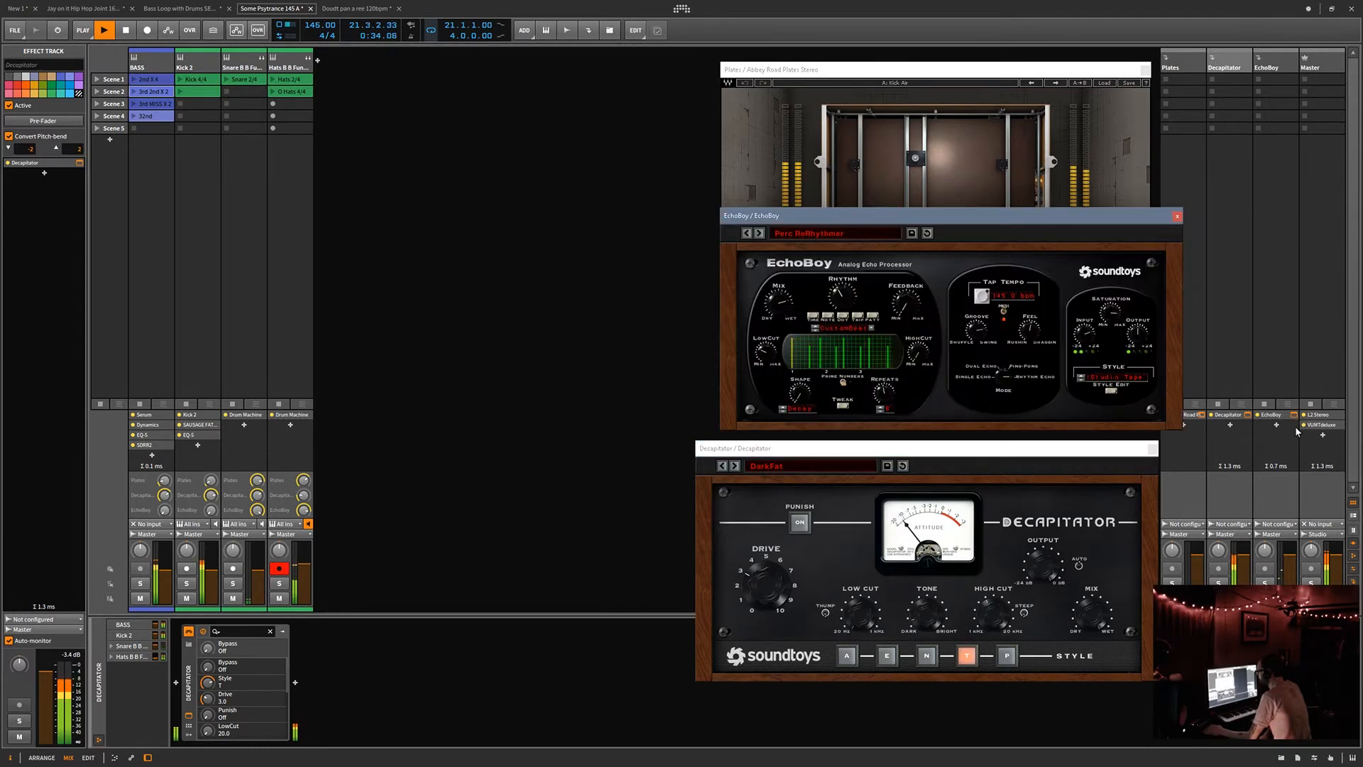
pyautogui.moveTo(978, 223); pyautogui.dragTo(505, 82)
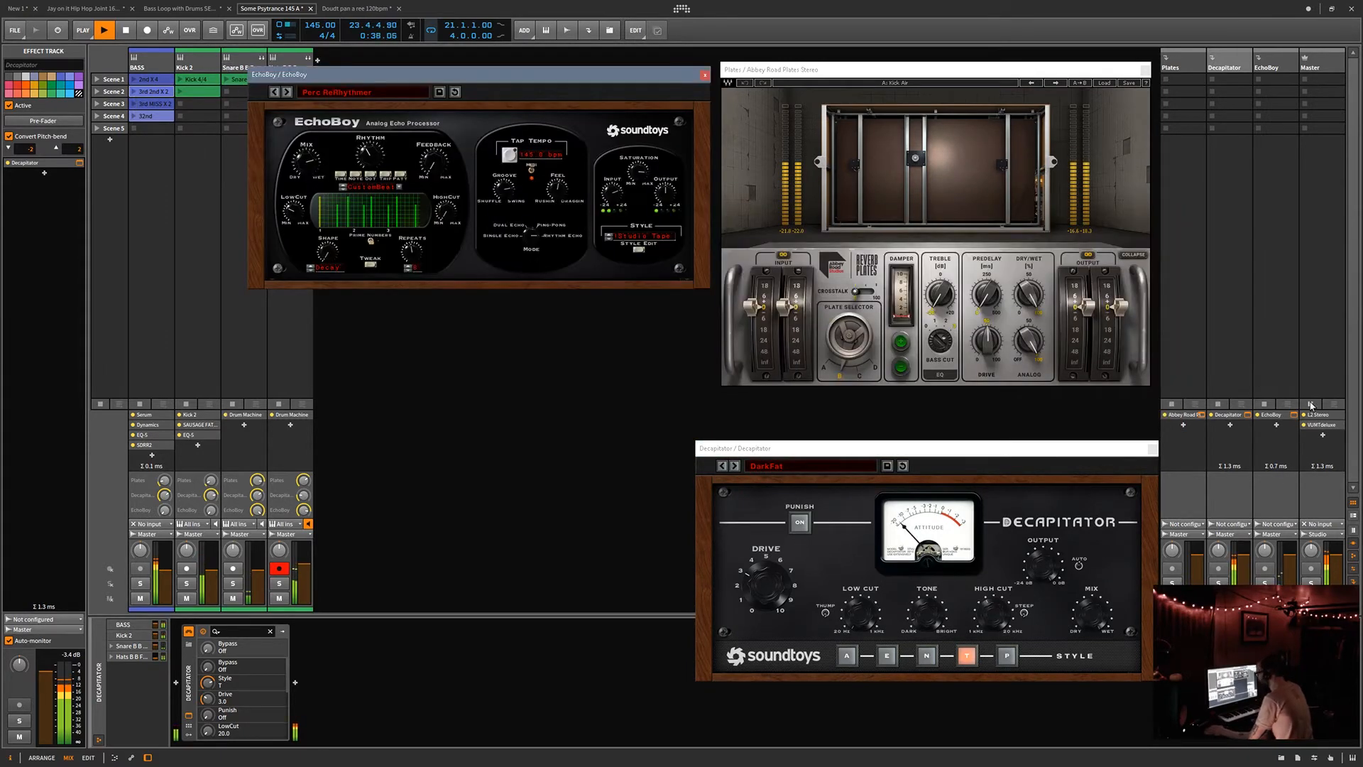
# - Show the Master track's L2 Stereo and VUMTdeluxe plugins and place both windows beneath EchoBoy
pyautogui.click(1340, 416)
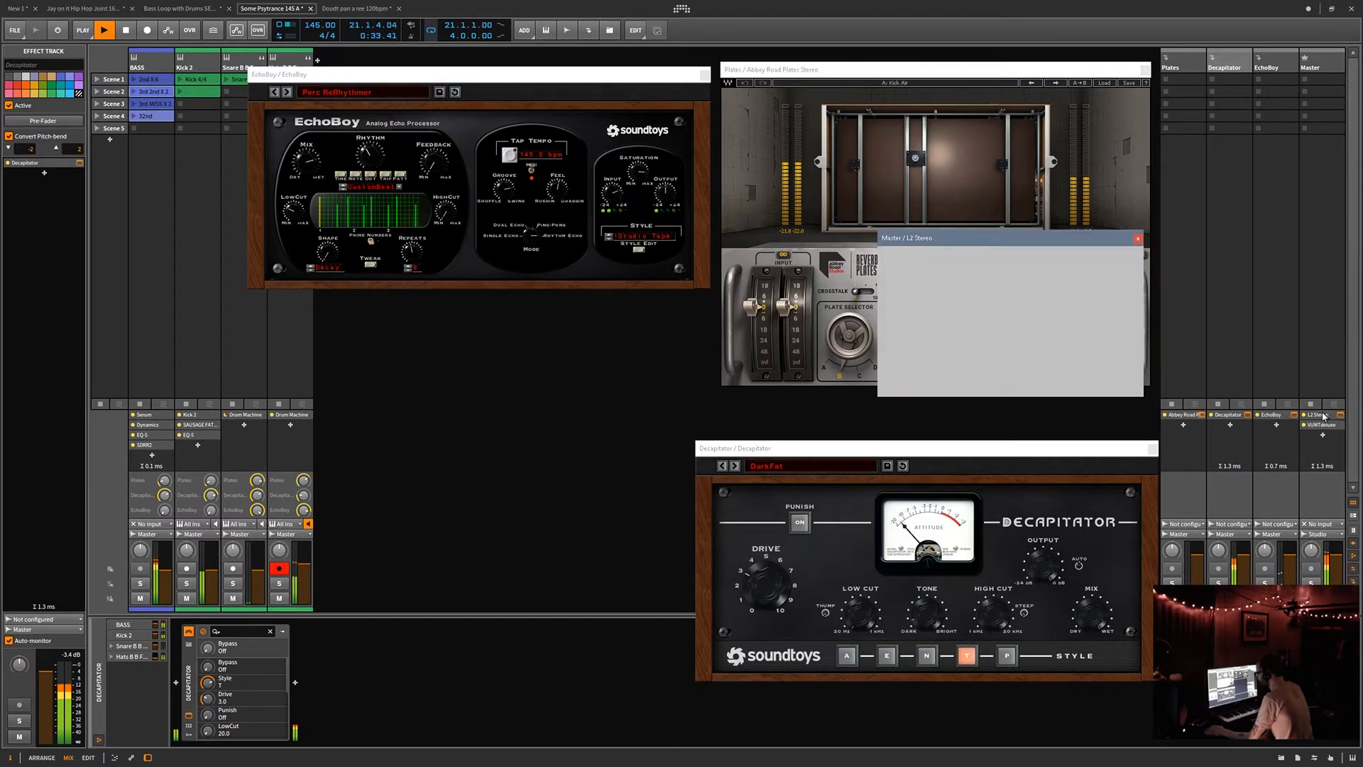
pyautogui.moveTo(1033, 242); pyautogui.dragTo(552, 314)
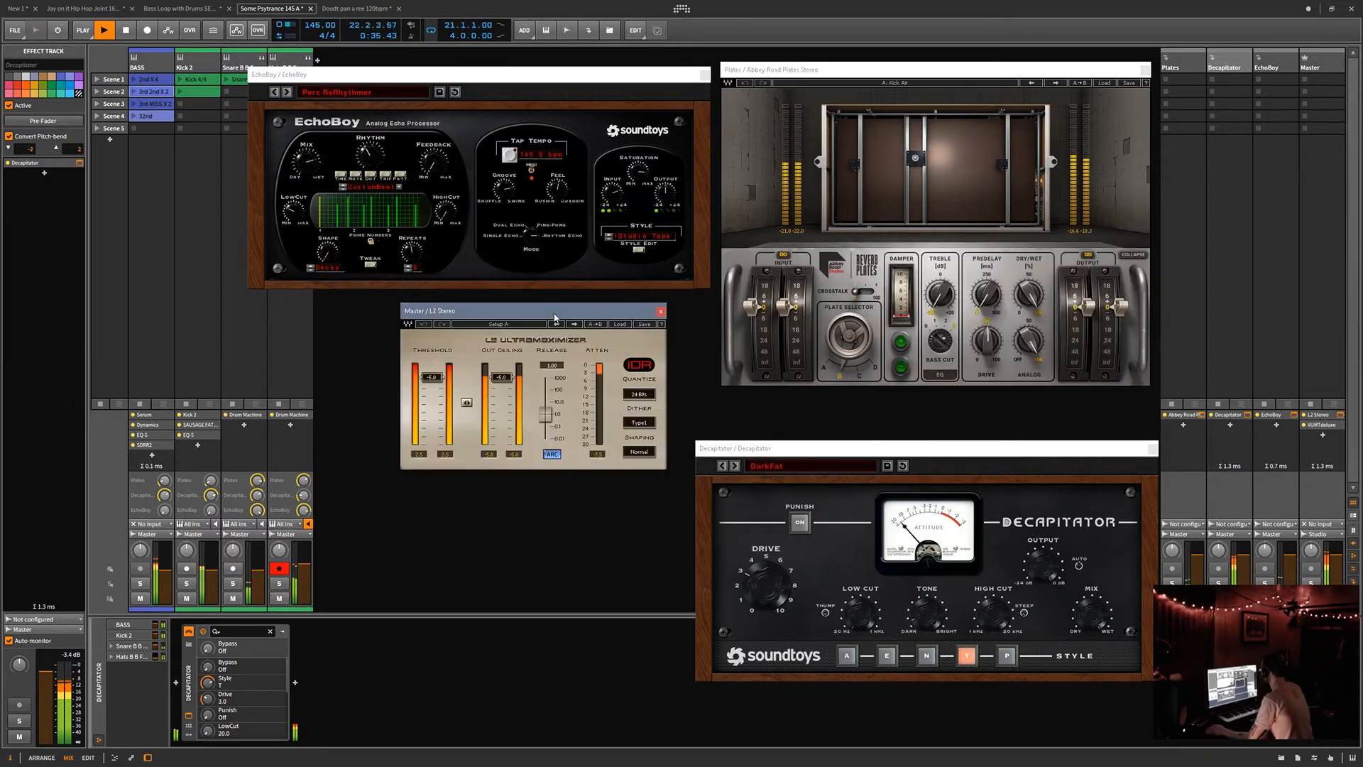
pyautogui.click(1341, 425)
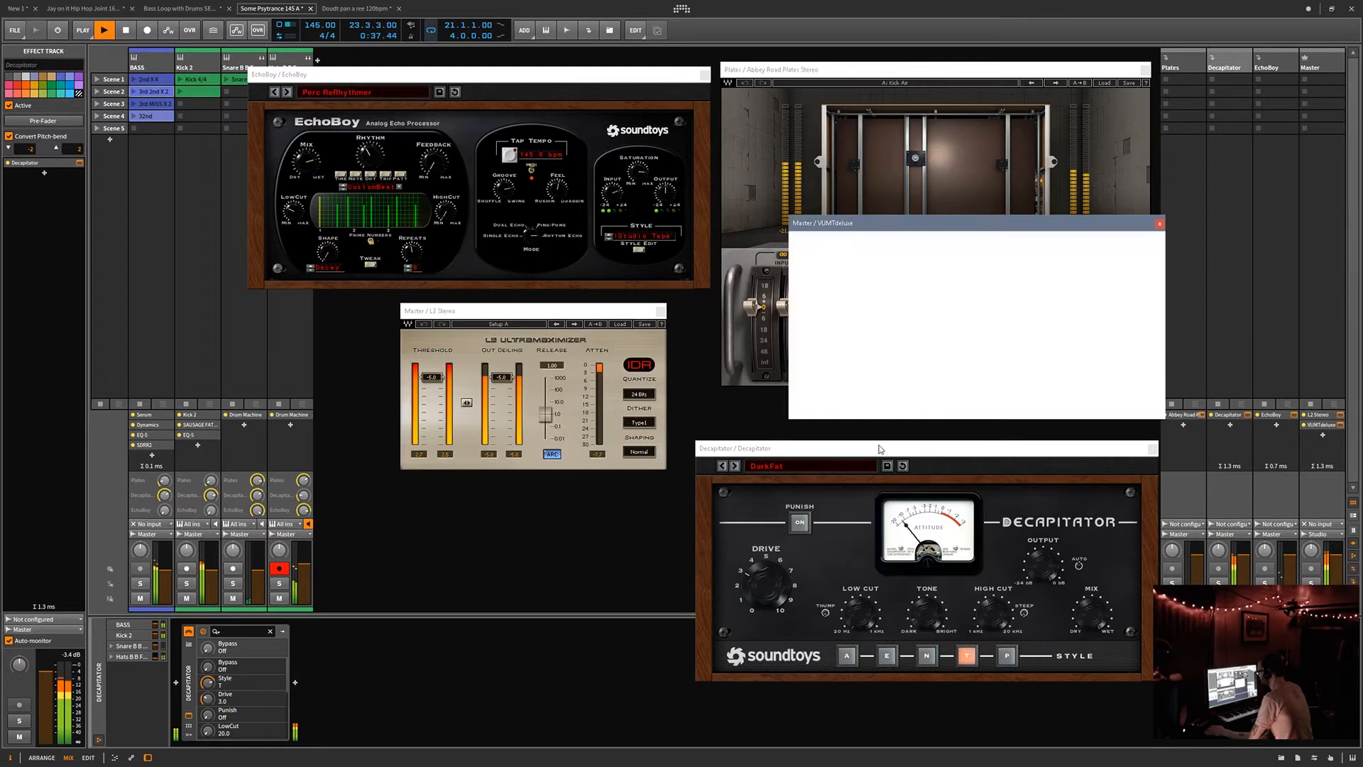
pyautogui.moveTo(923, 222); pyautogui.dragTo(421, 499)
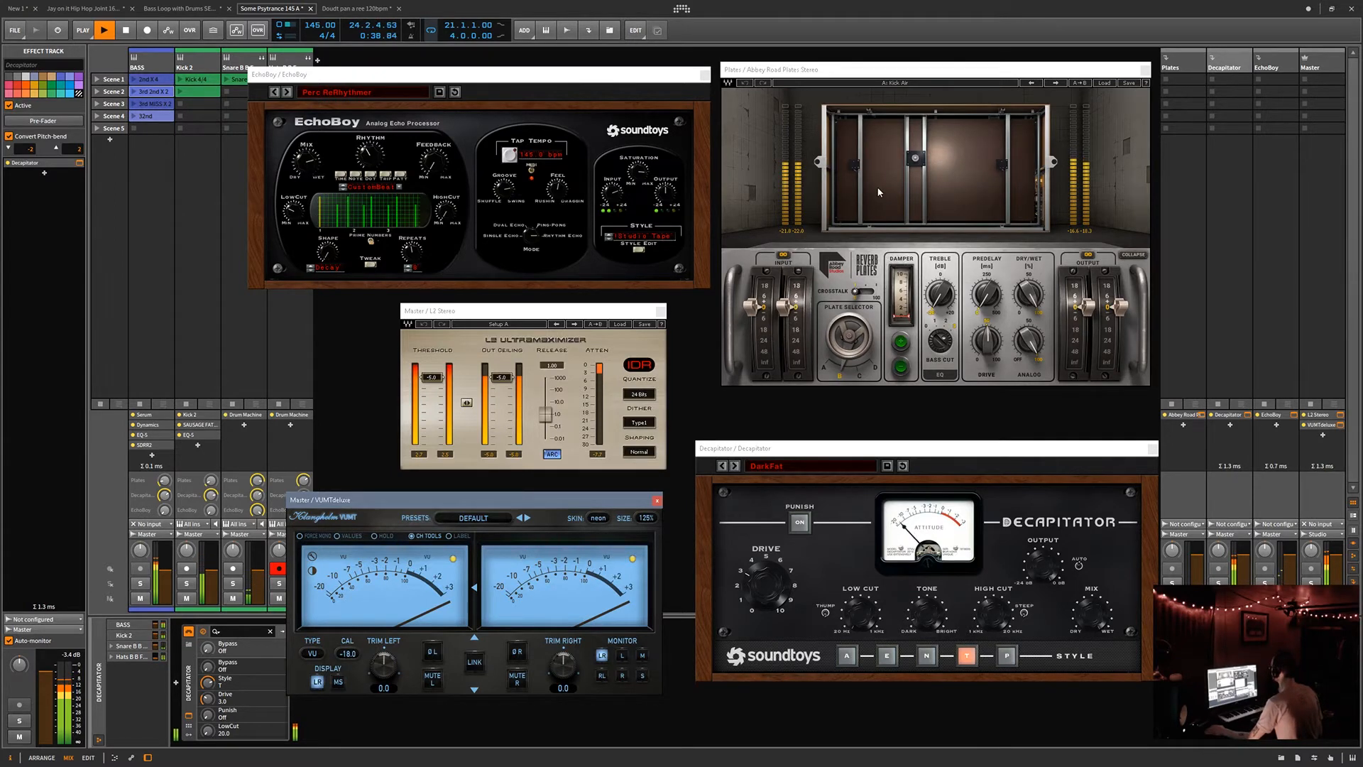
# - Audition the return effects by soloing their tracks during playback, stop the transport, and inspect the BASS and Kick 2 send levels
pyautogui.click(1172, 599)
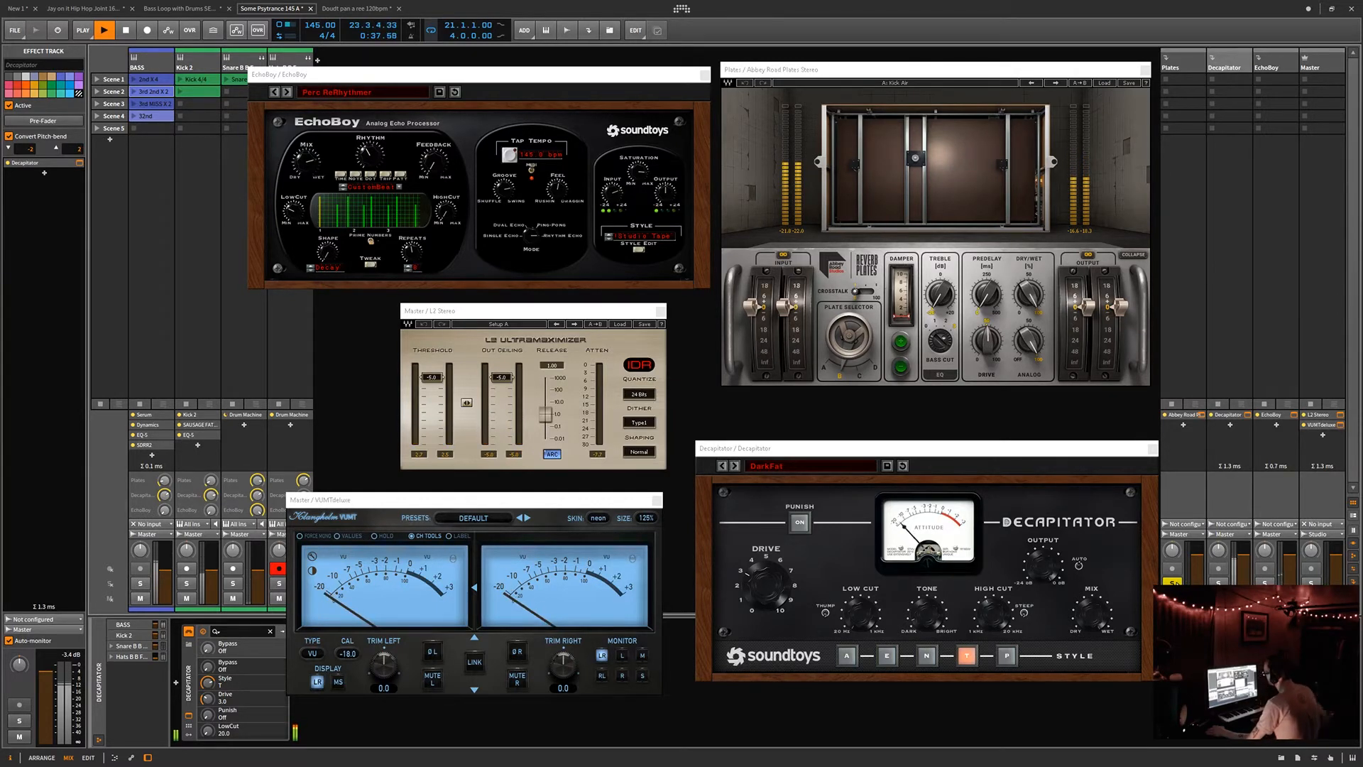
pyautogui.click(1218, 581)
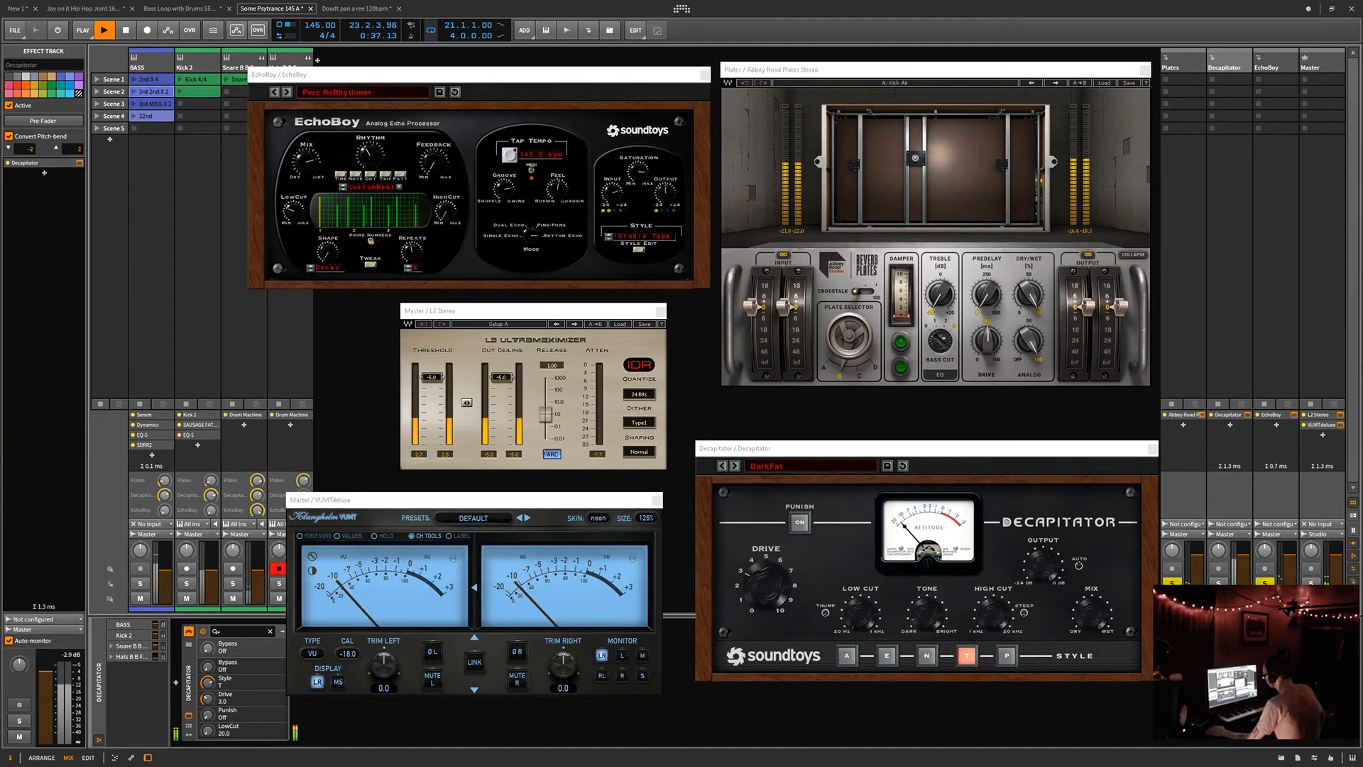
pyautogui.press('space')
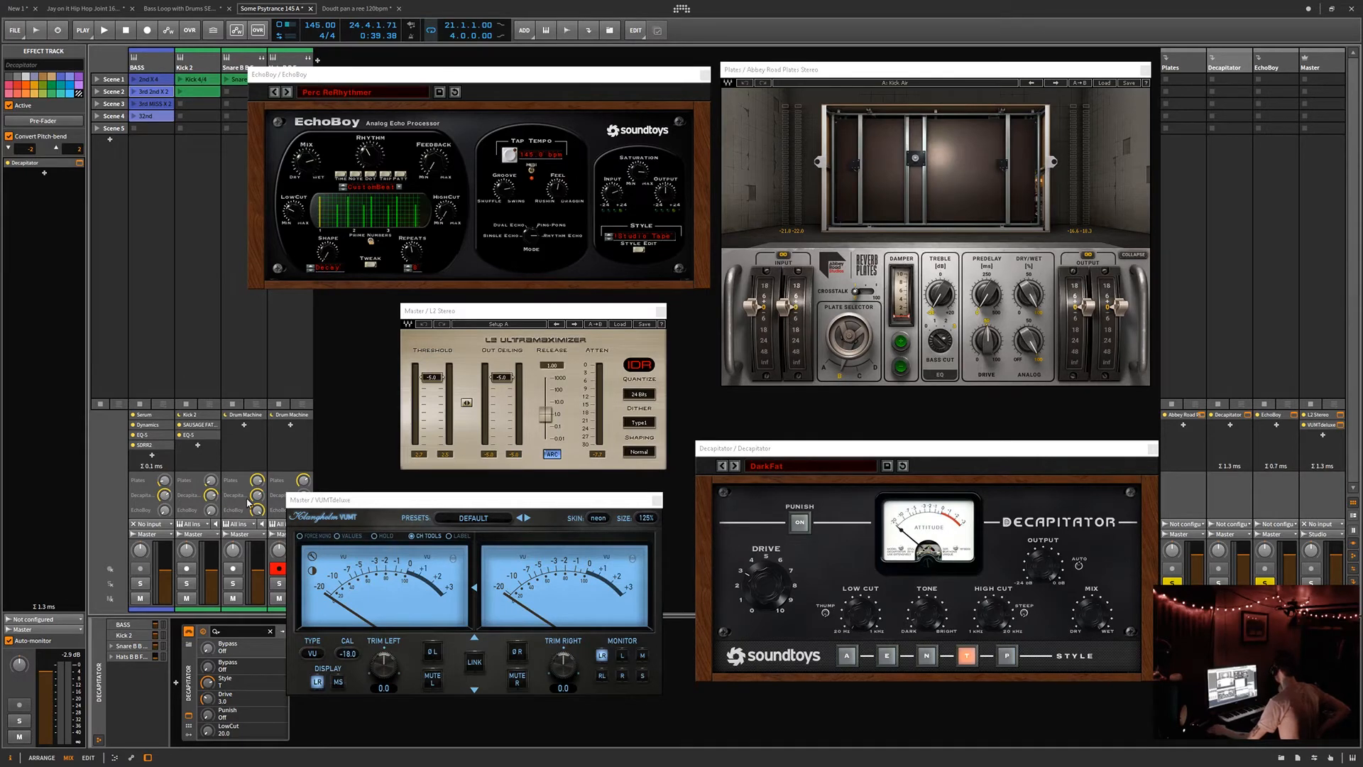
pyautogui.moveTo(167, 482)
pyautogui.moveTo(211, 485)
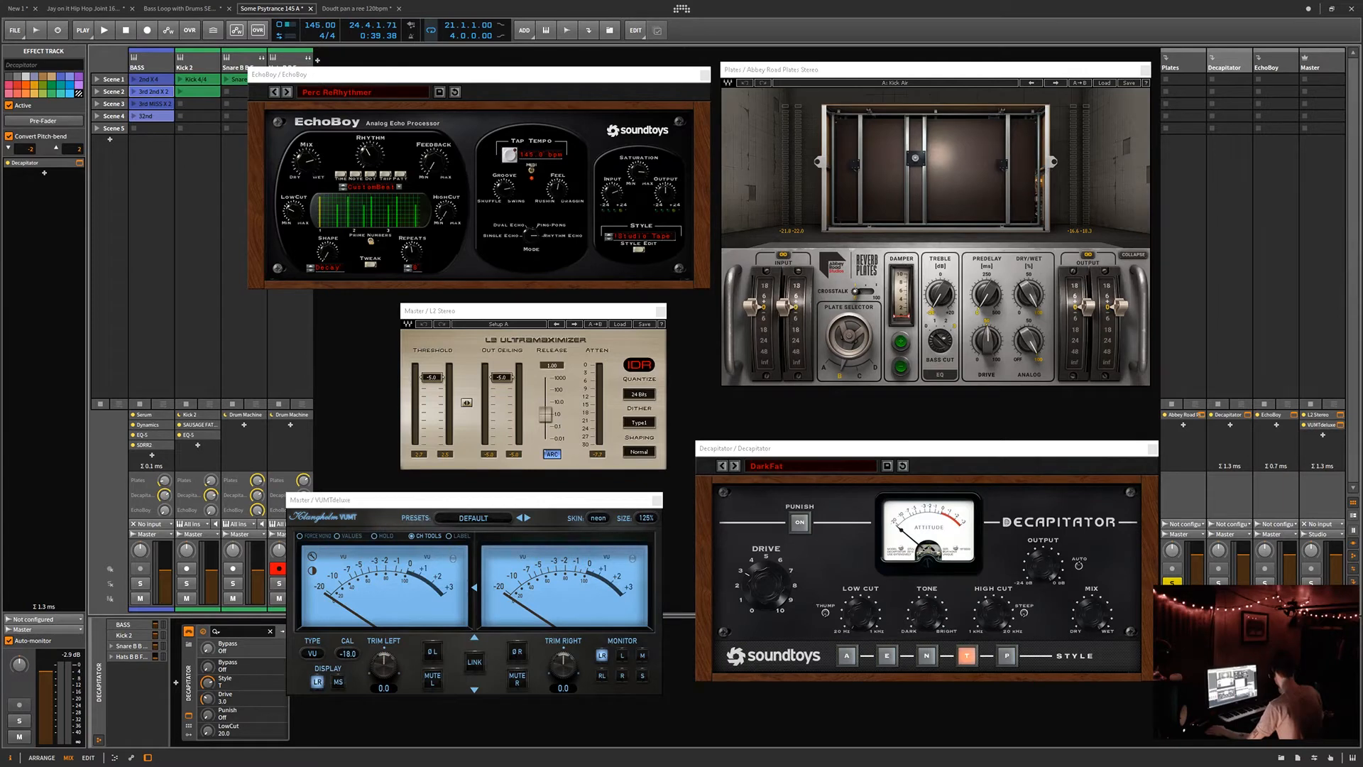
# - Resume playback and set the VUMTdeluxe meter calibration to -18.7
pyautogui.press('space')
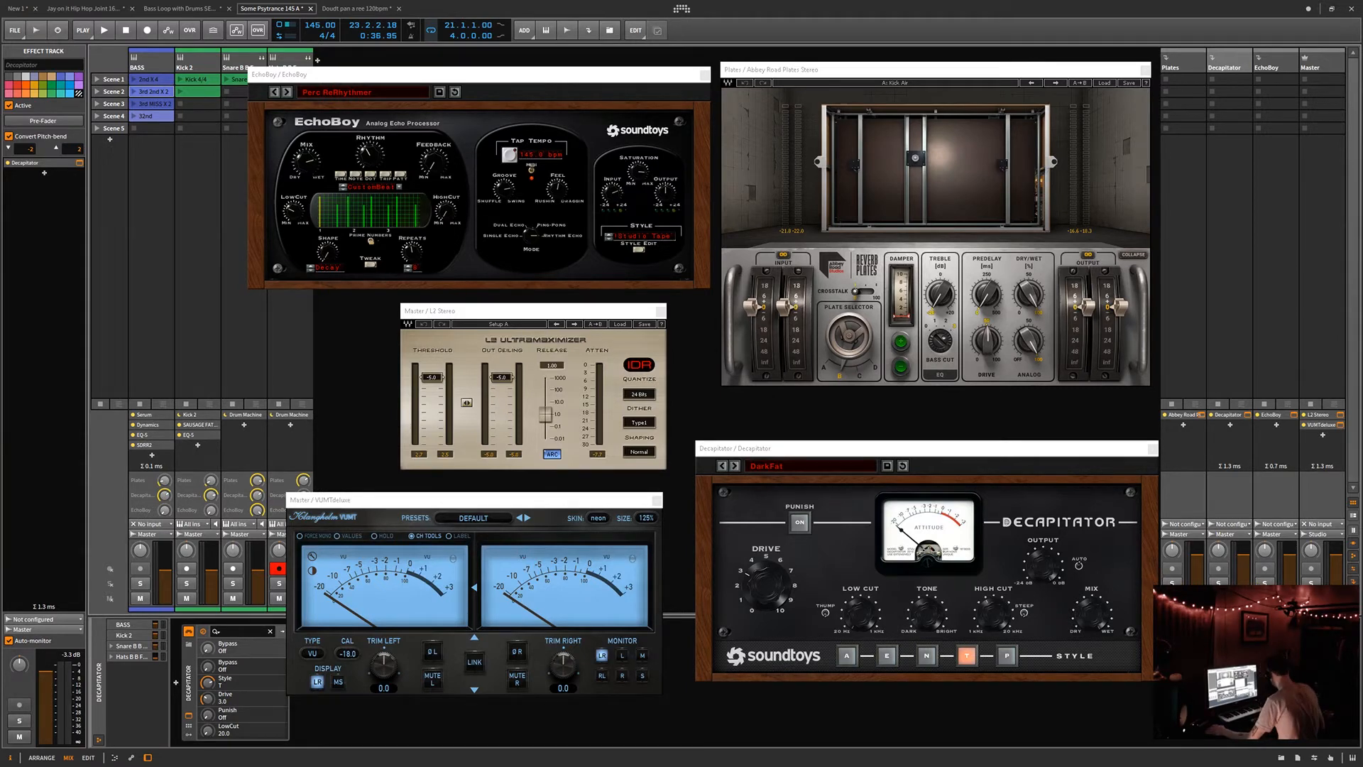
pyautogui.press('space')
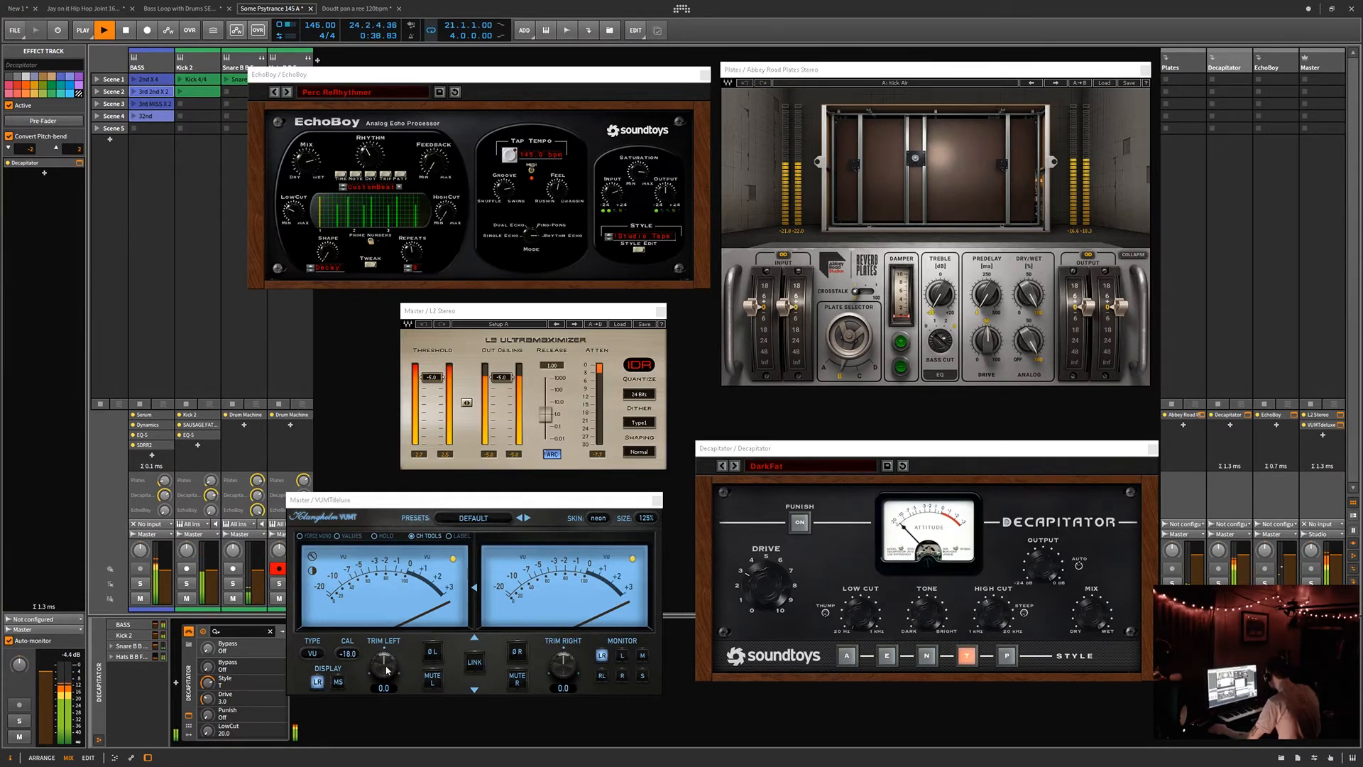
pyautogui.click(353, 655)
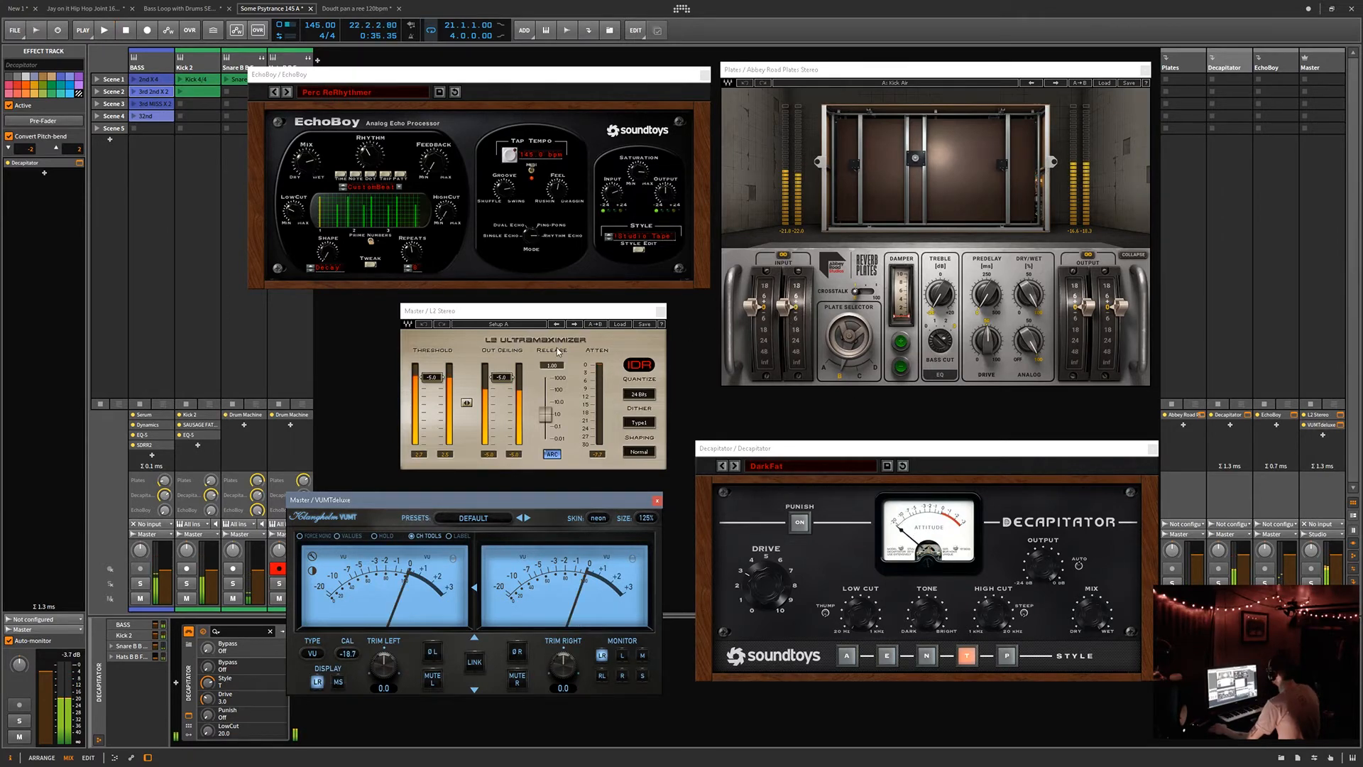
# - Adjust the L2 threshold and out ceiling, bring the ceiling back up level with the threshold, and check the result in playback
pyautogui.moveTo(506, 381); pyautogui.dragTo(437, 384)
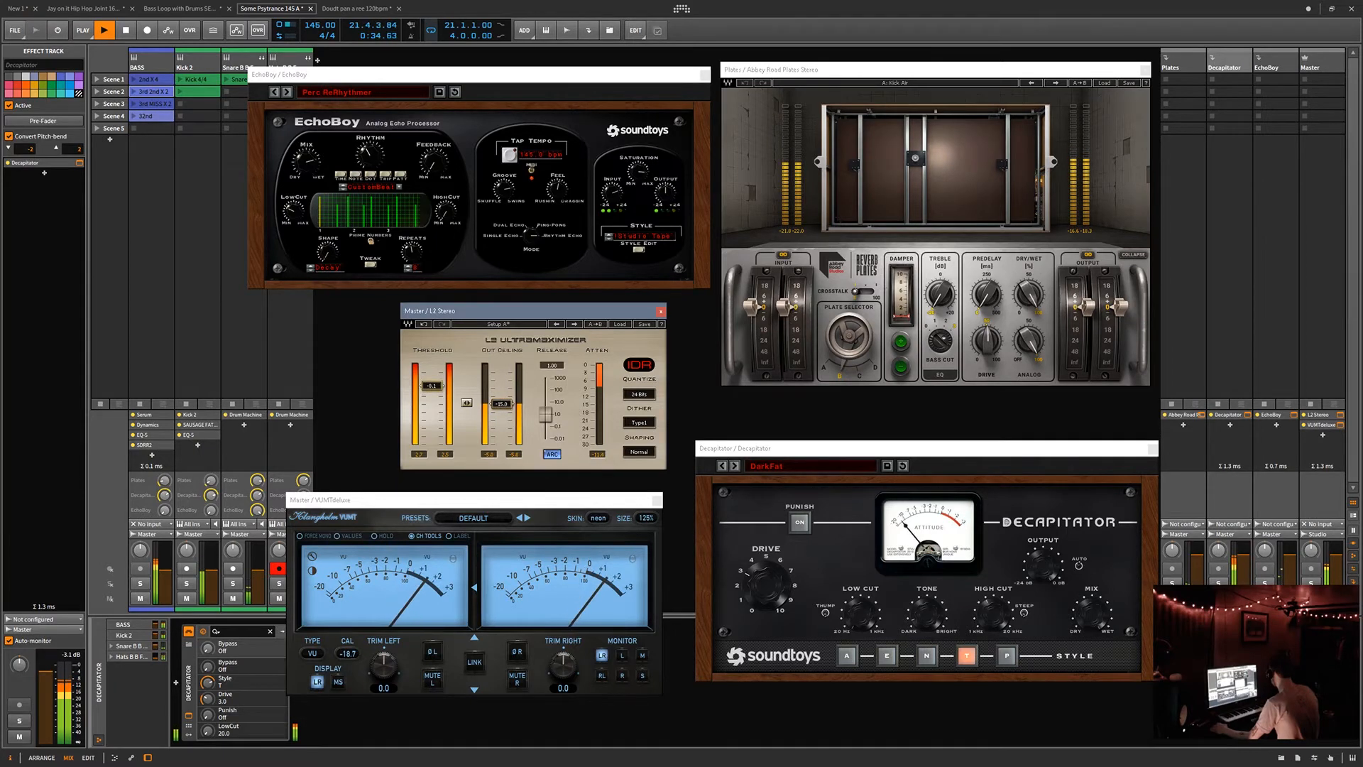
pyautogui.press('space')
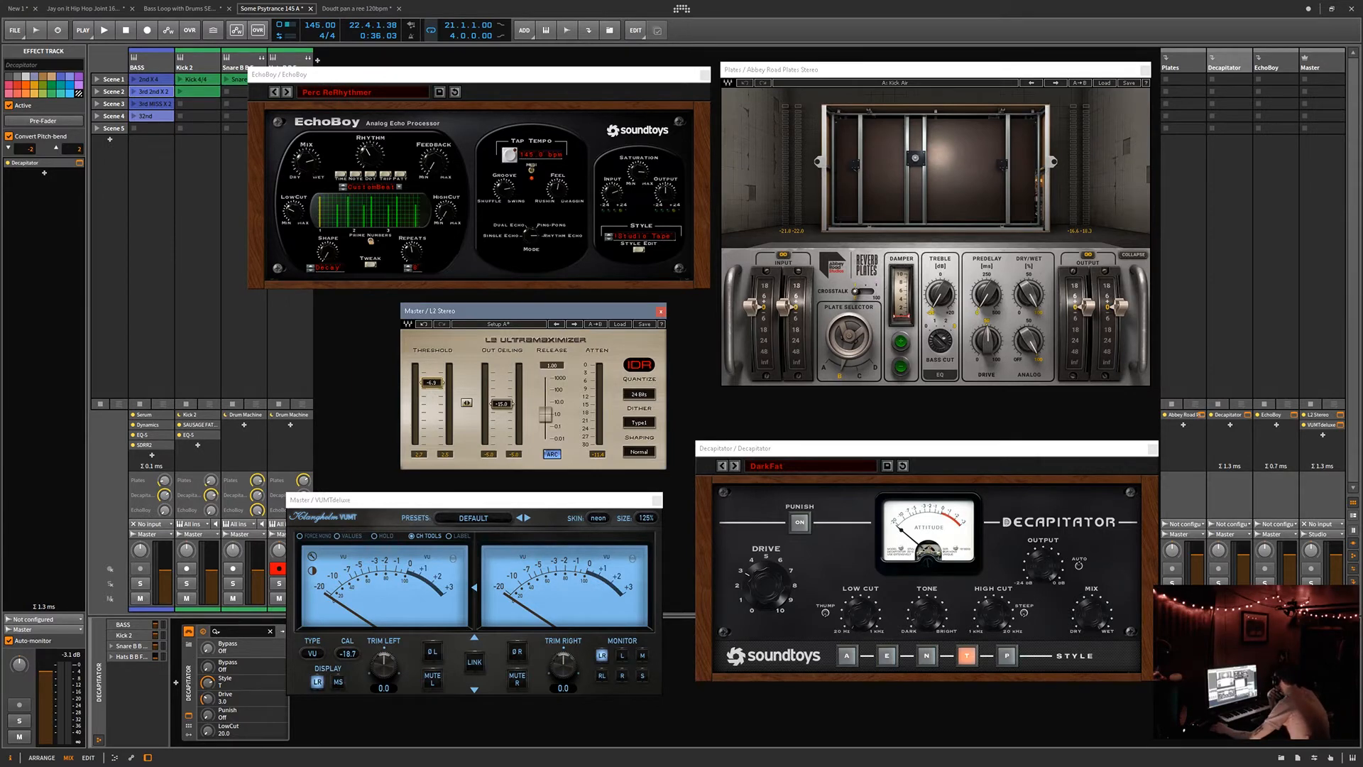
pyautogui.moveTo(507, 406); pyautogui.dragTo(507, 382)
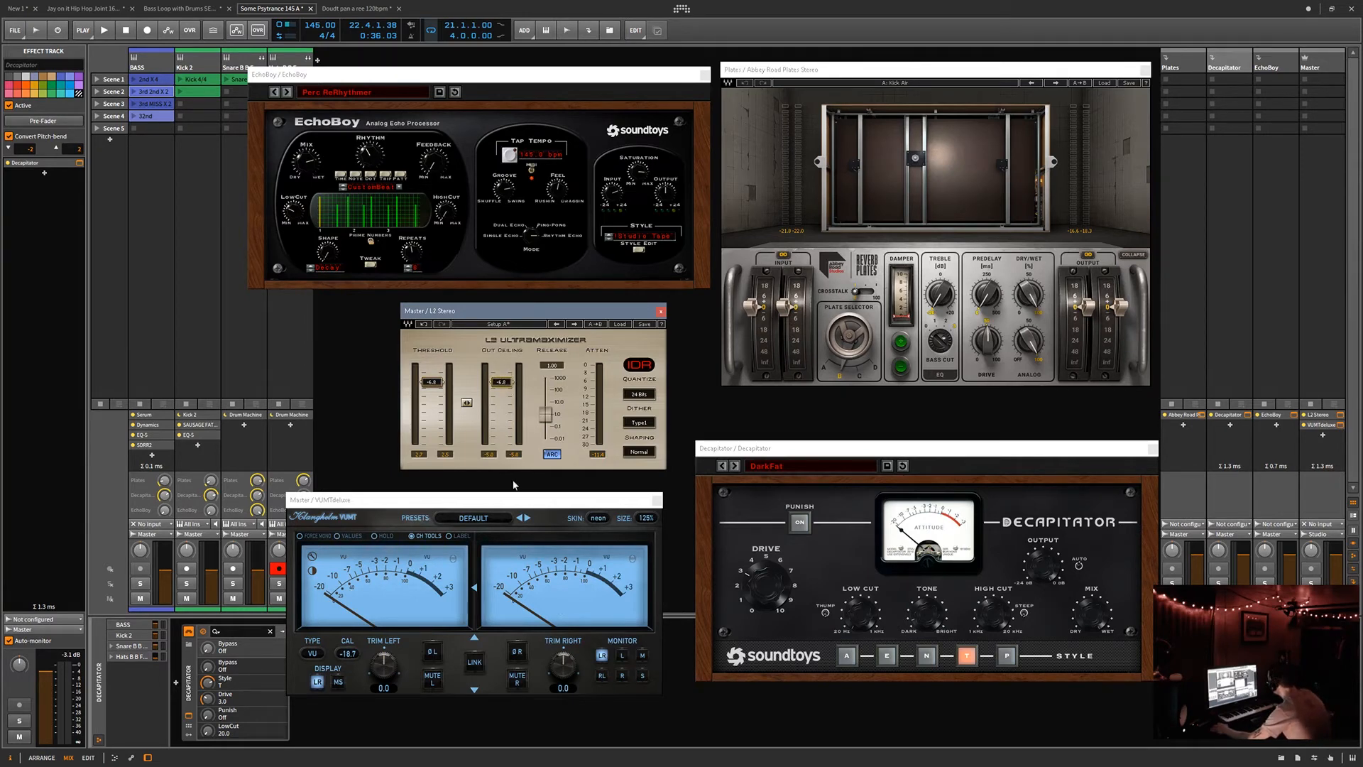
pyautogui.press('space')
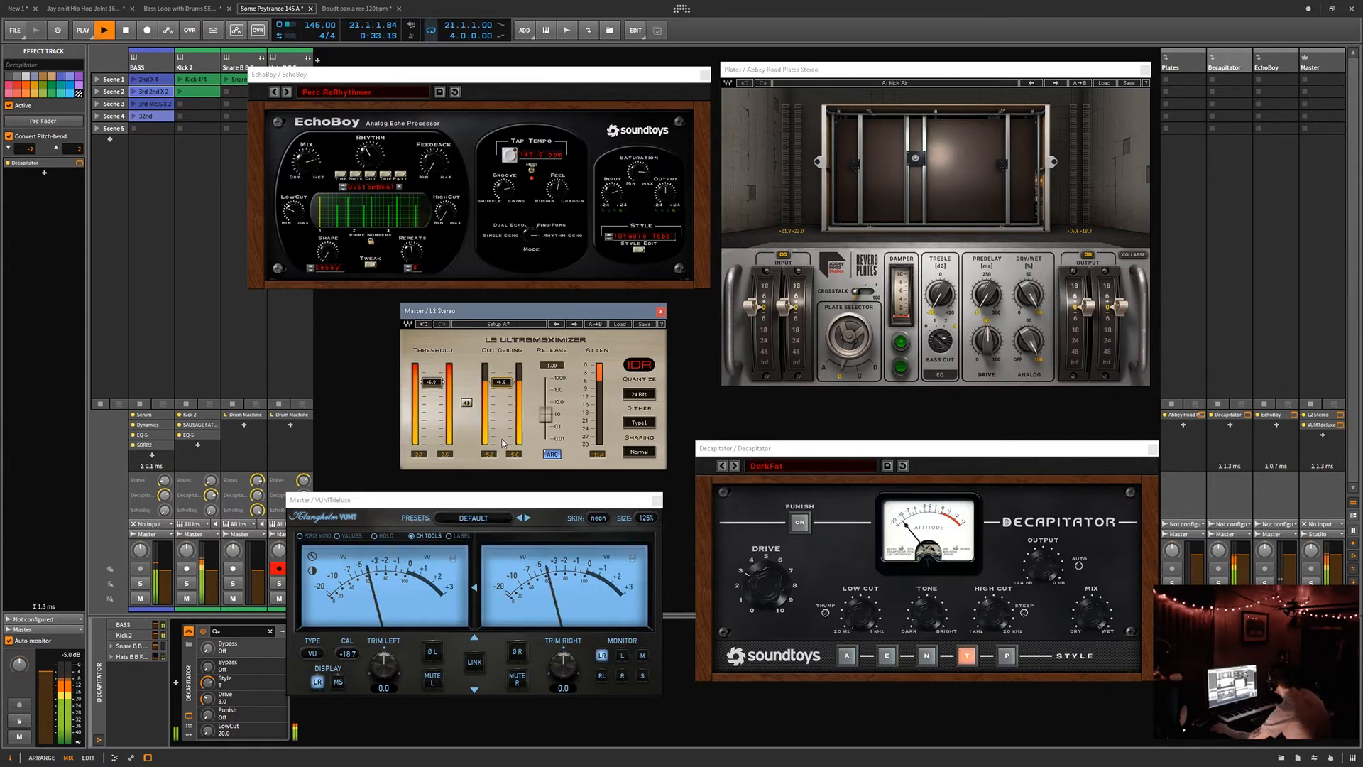
pyautogui.press('space')
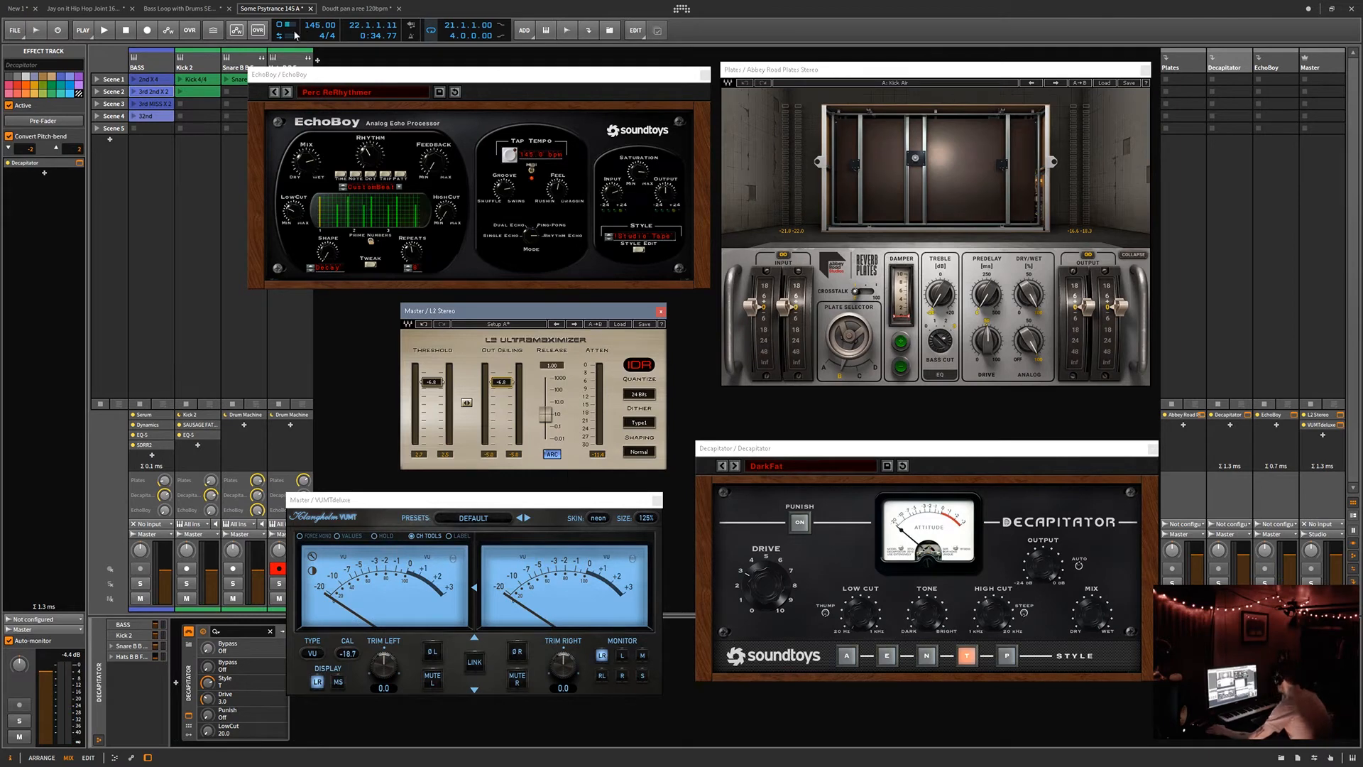
# - Switch to the Doubt pan a ree 120bpm project, close the leftover EchoBoy window, and activate the project's audio engine
pyautogui.click(360, 10)
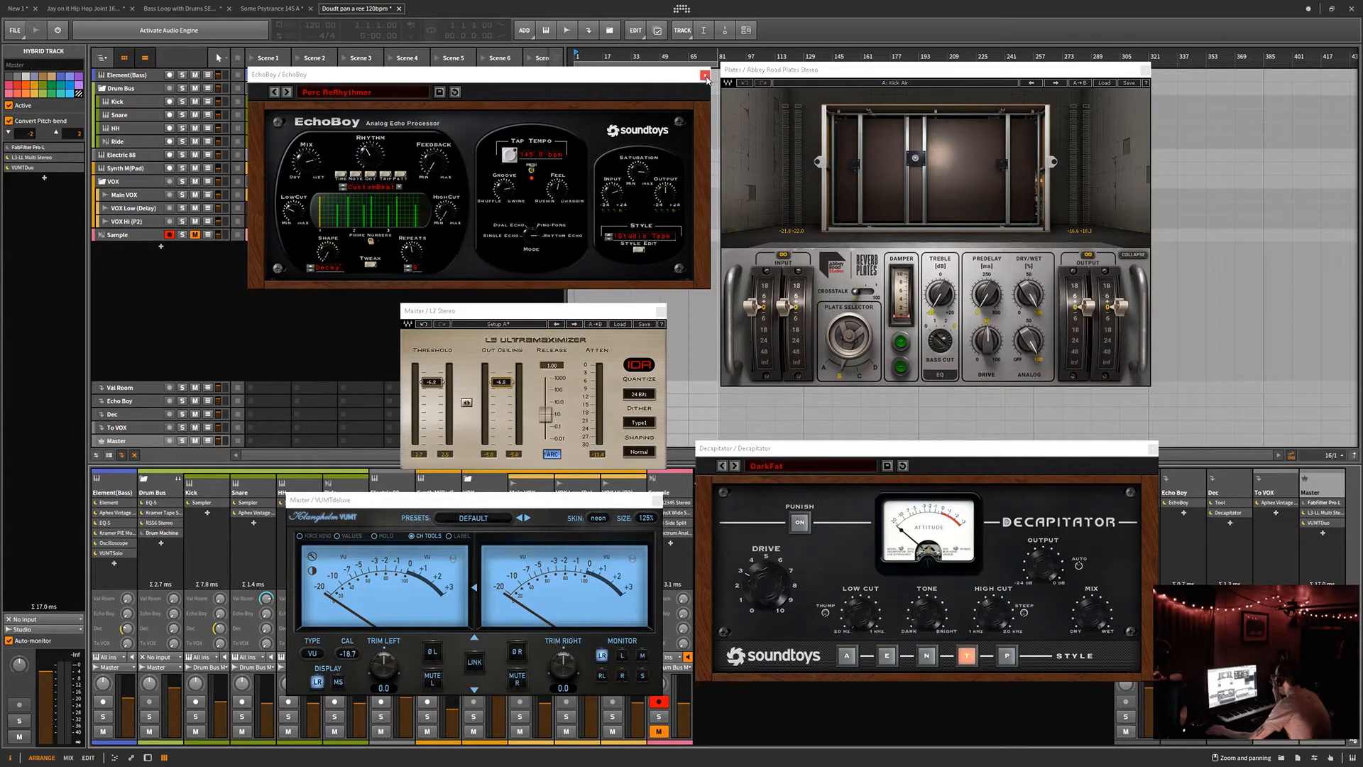
pyautogui.click(705, 75)
pyautogui.click(195, 33)
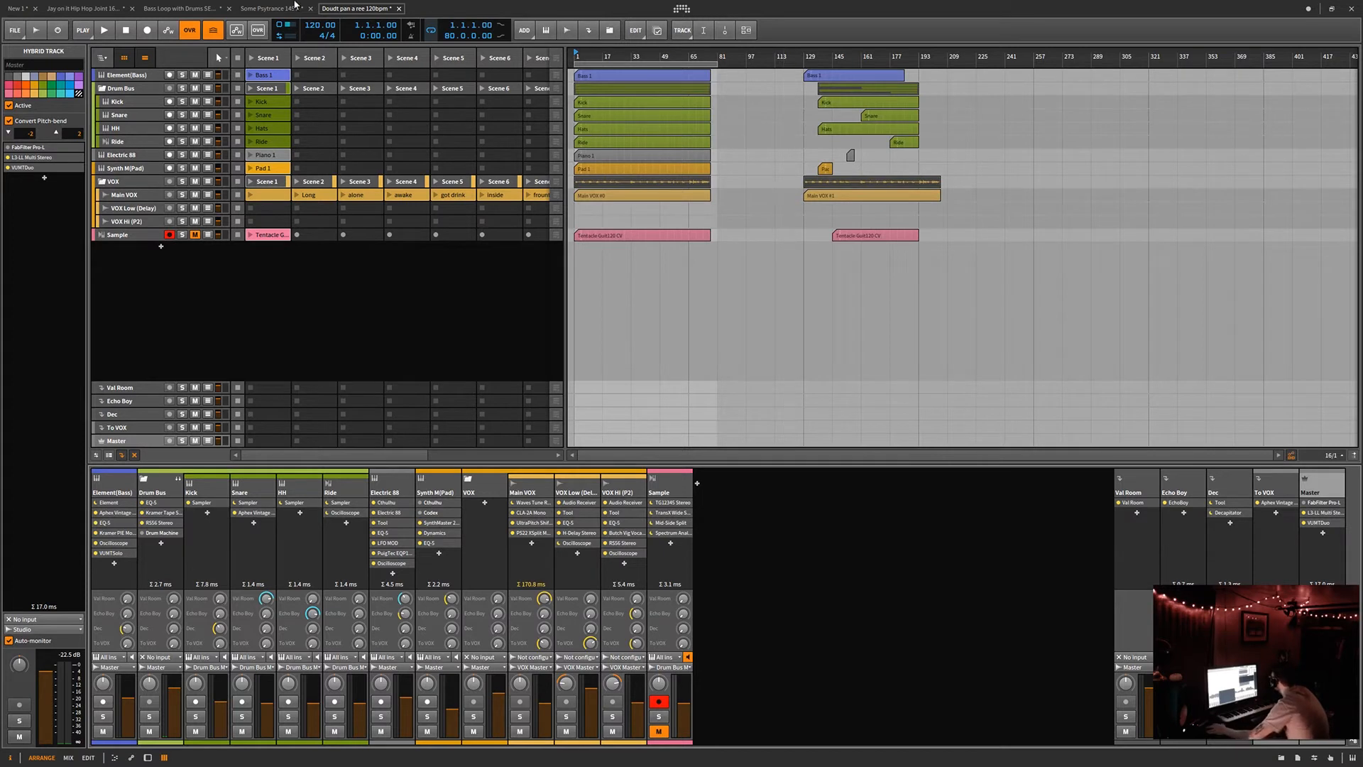
# - Open the DSP Performance Graph, narrow it, place it over the empty part of the mixer, and start playback
pyautogui.click(281, 26)
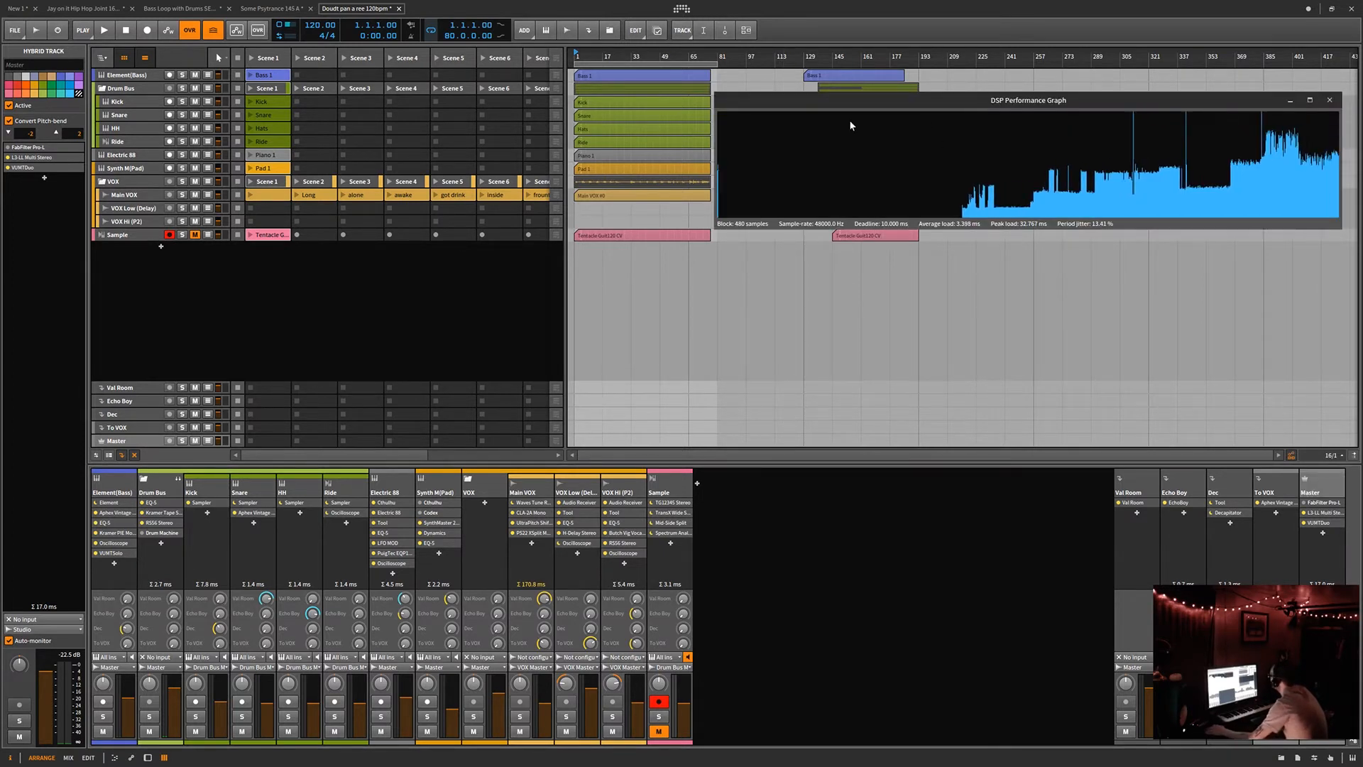
pyautogui.moveTo(715, 139); pyautogui.dragTo(942, 140)
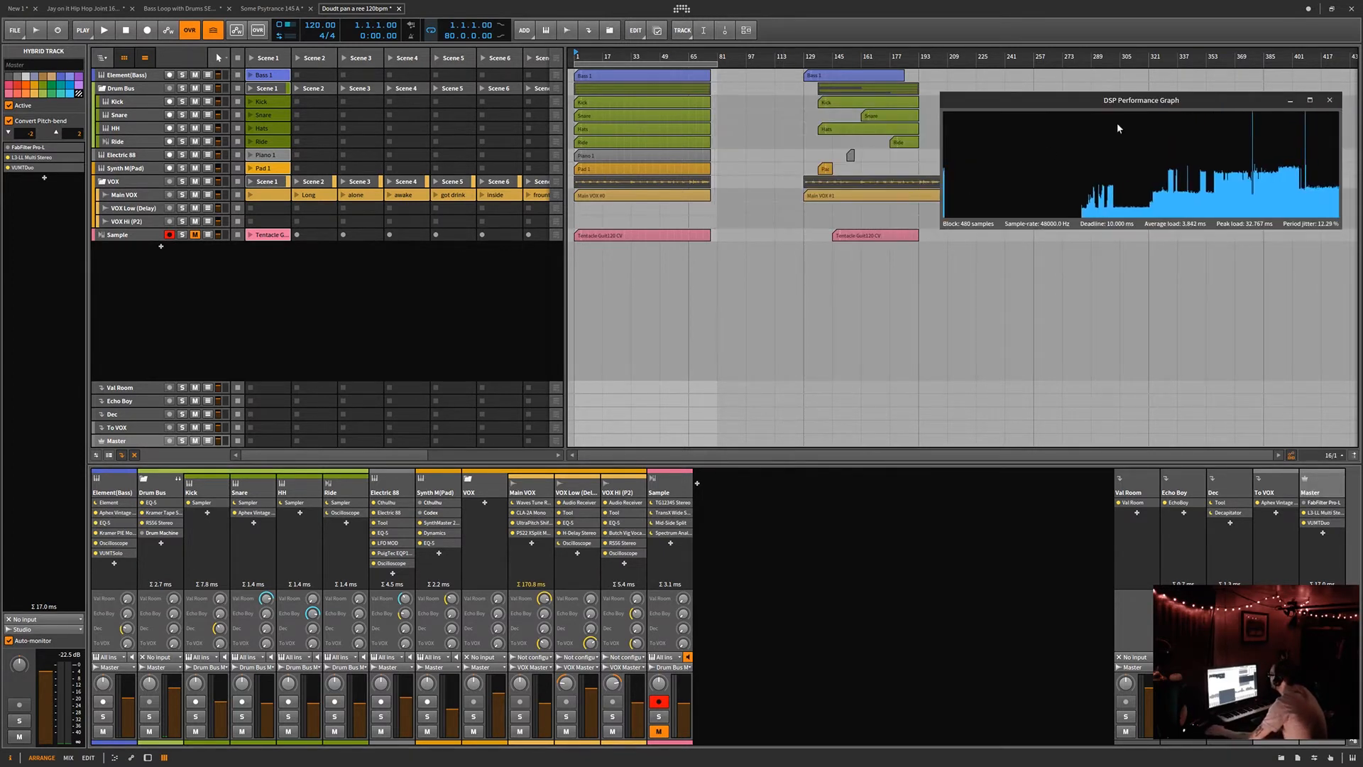
pyautogui.moveTo(1139, 105); pyautogui.dragTo(904, 609)
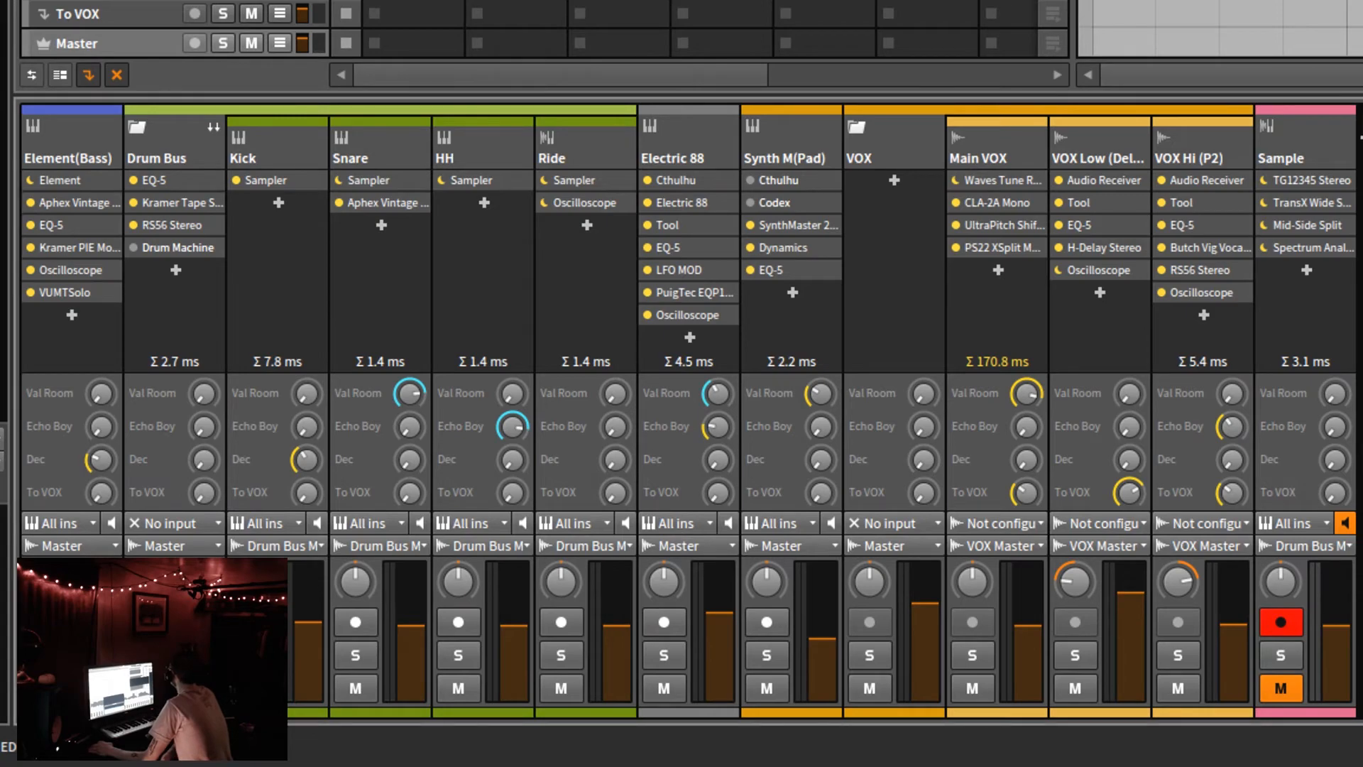
pyautogui.press('space')
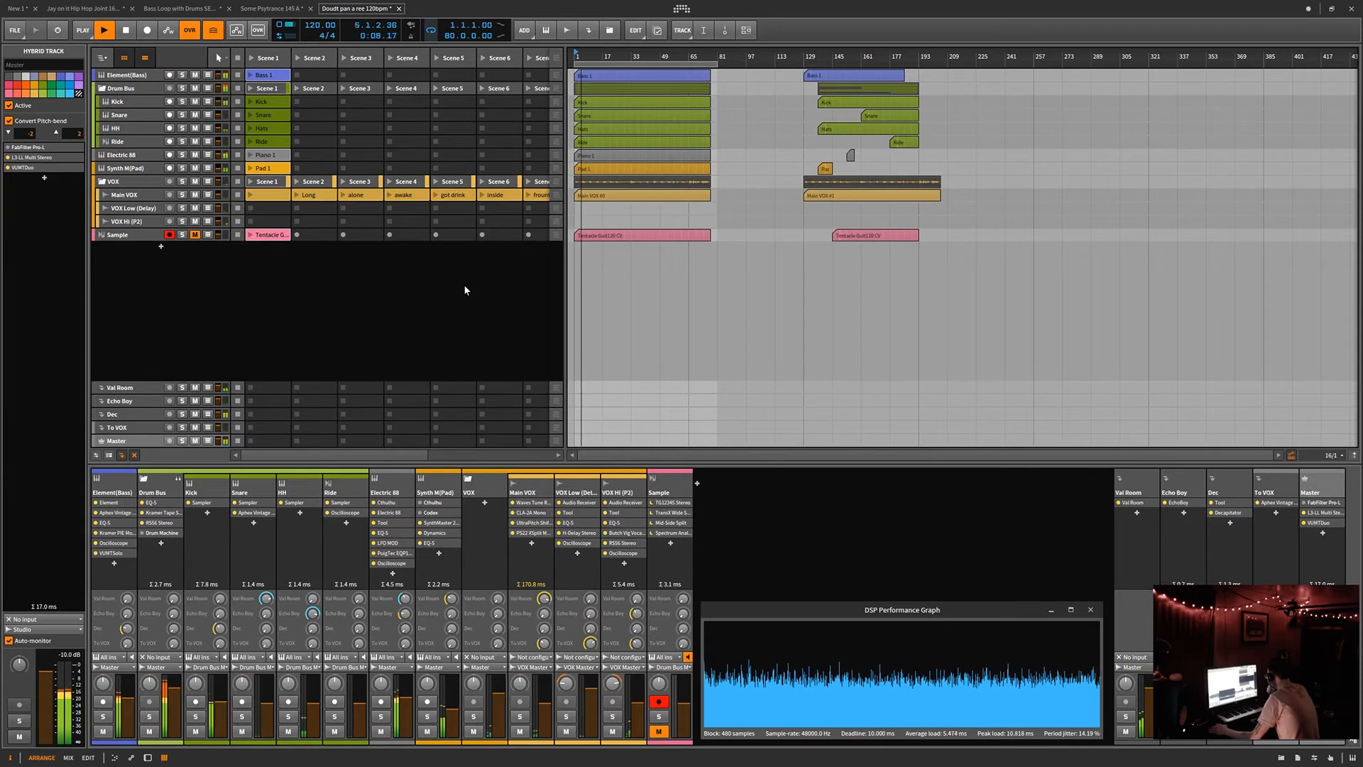
# - Show the Element(Bass) track's device chain, place the DSP graph clear of it, and open the Element synth window over the clip launcher
pyautogui.doubleClick(115, 492)
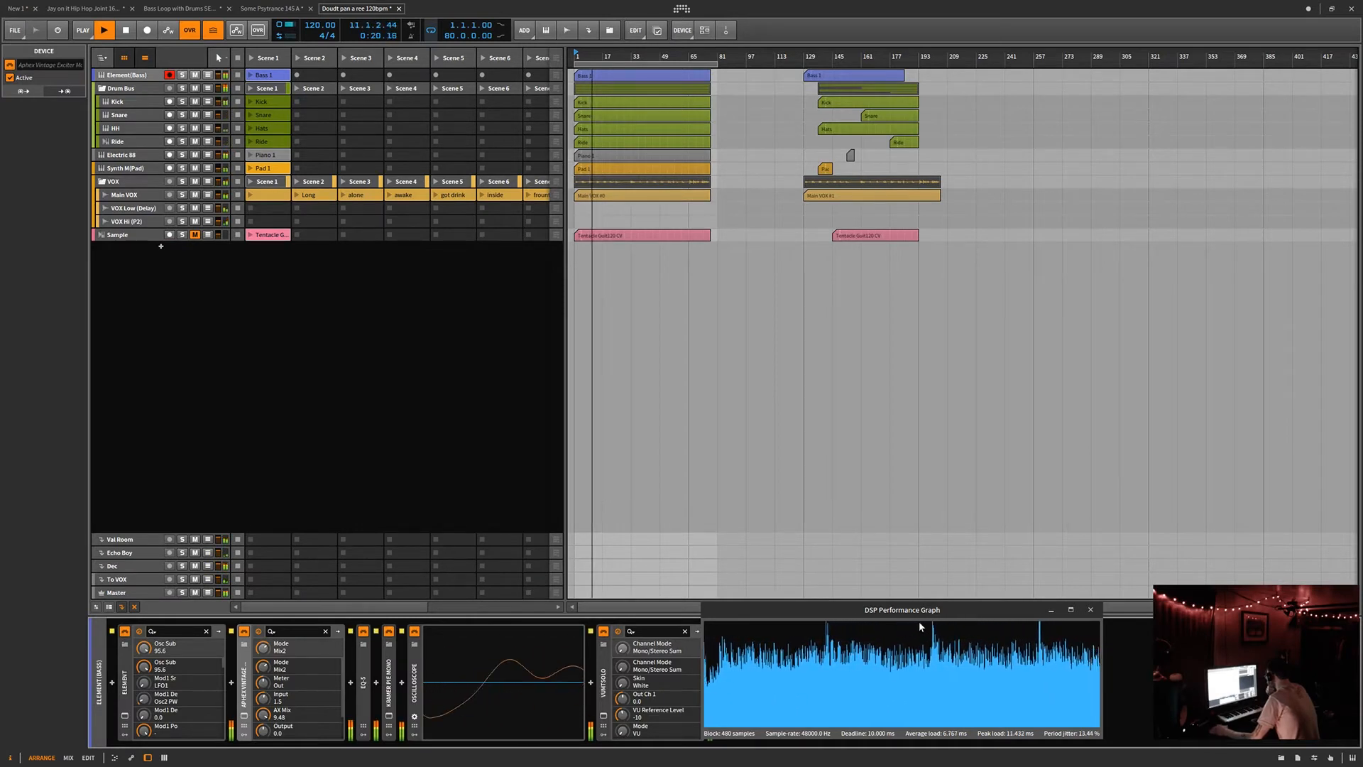
pyautogui.moveTo(932, 615); pyautogui.dragTo(1182, 469)
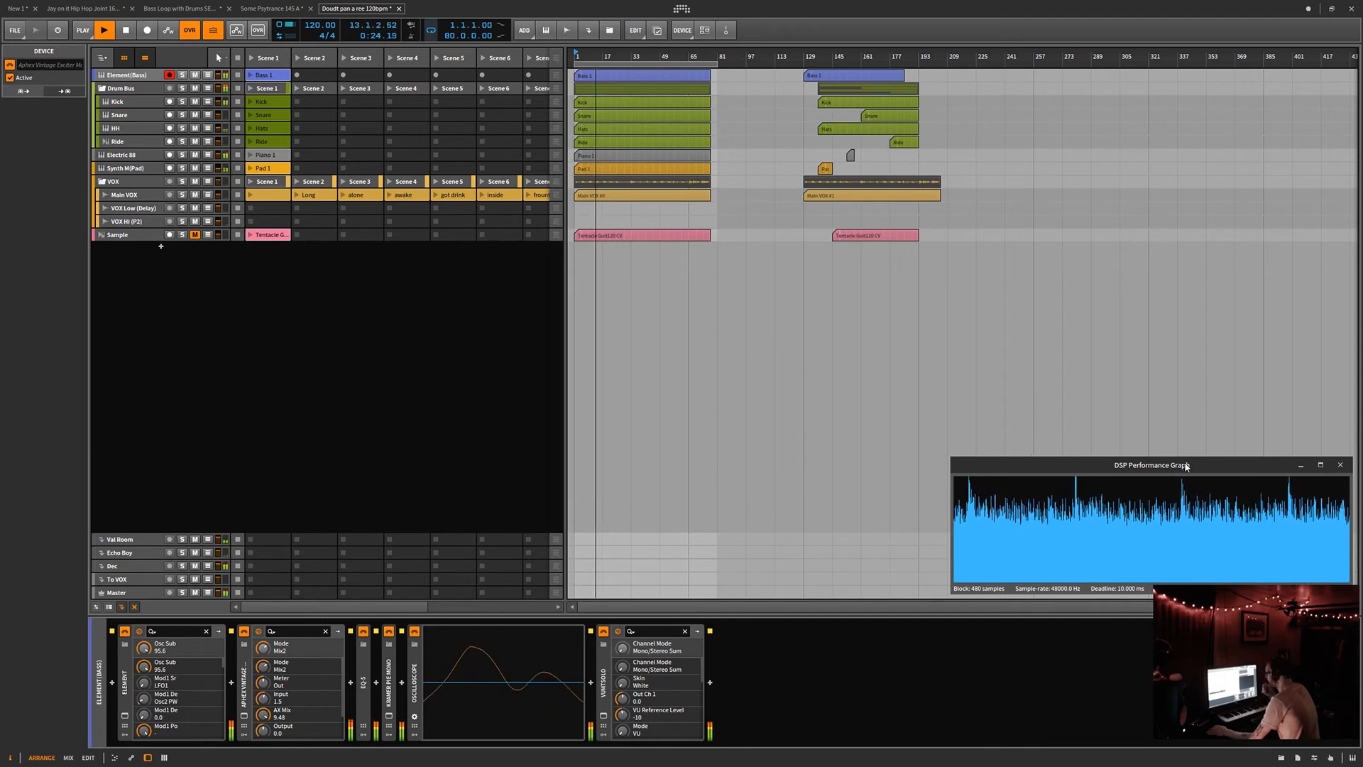
pyautogui.moveTo(1191, 463); pyautogui.dragTo(1193, 442)
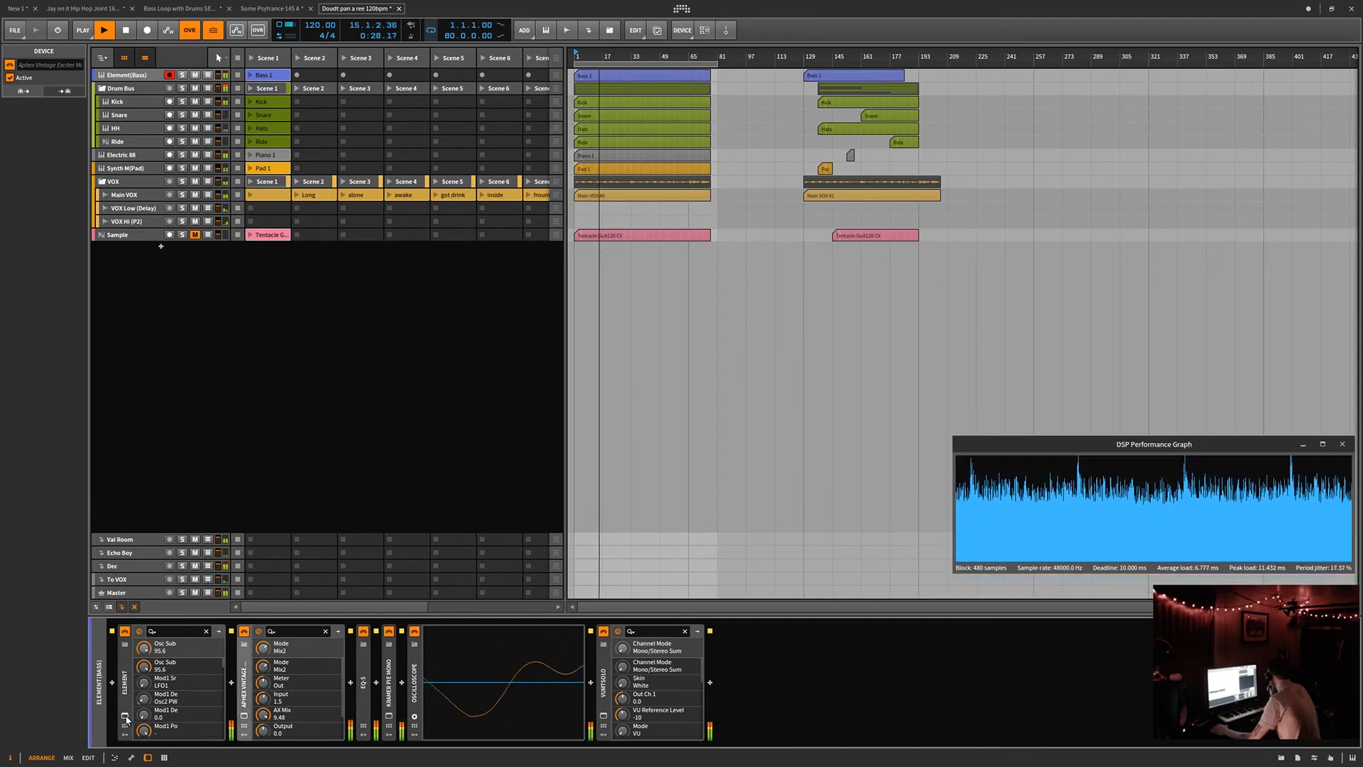
pyautogui.click(219, 631)
pyautogui.moveTo(965, 152); pyautogui.dragTo(346, 223)
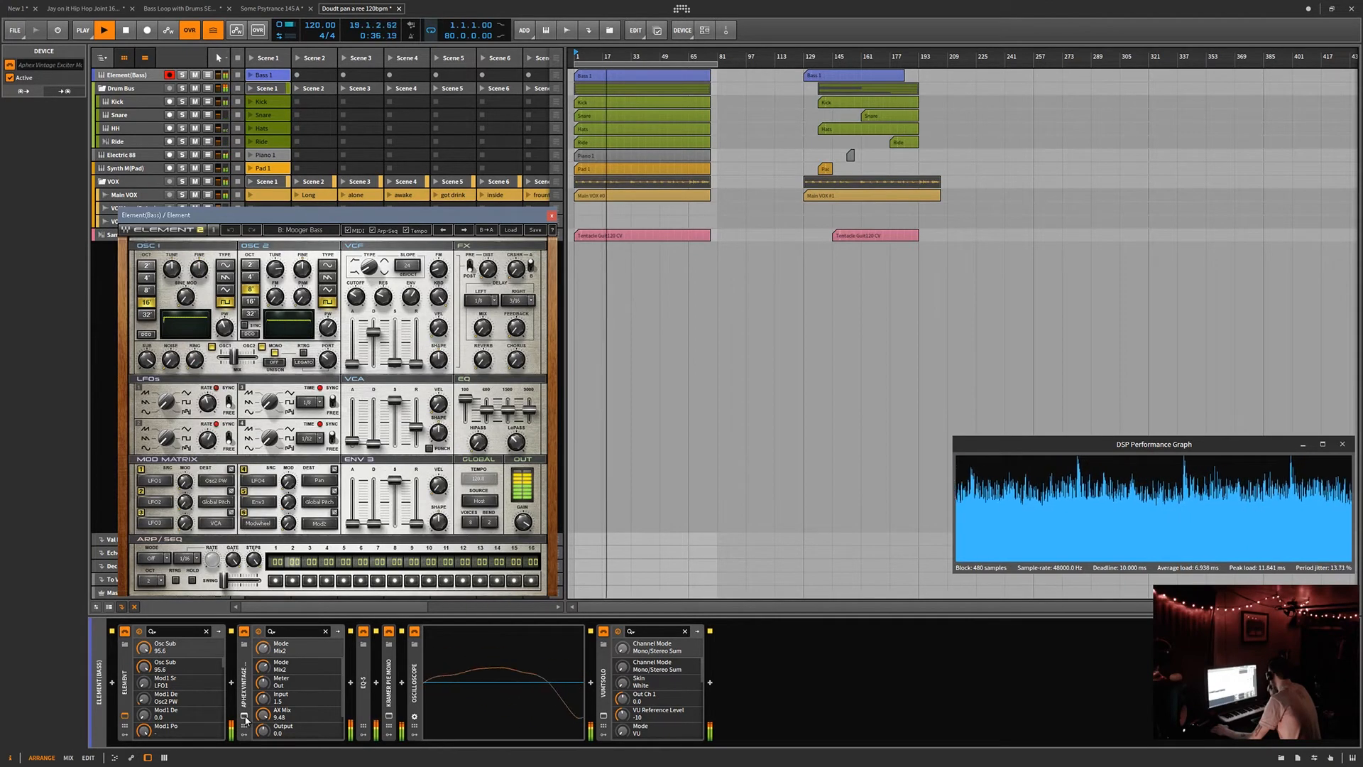
# - Expand the bass track's EQ-5 and open the Kramer PIE Mono compressor window beside the Element synth
pyautogui.click(374, 694)
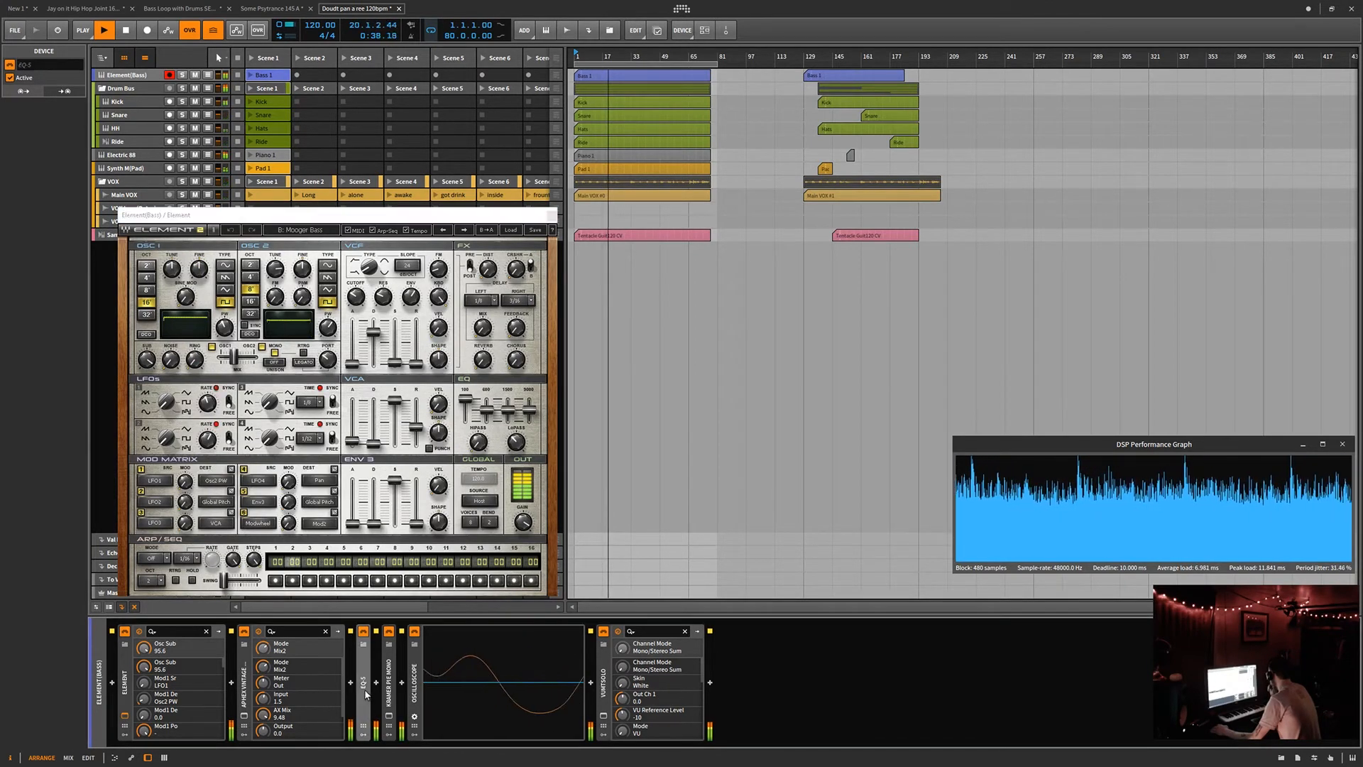
pyautogui.doubleClick(373, 693)
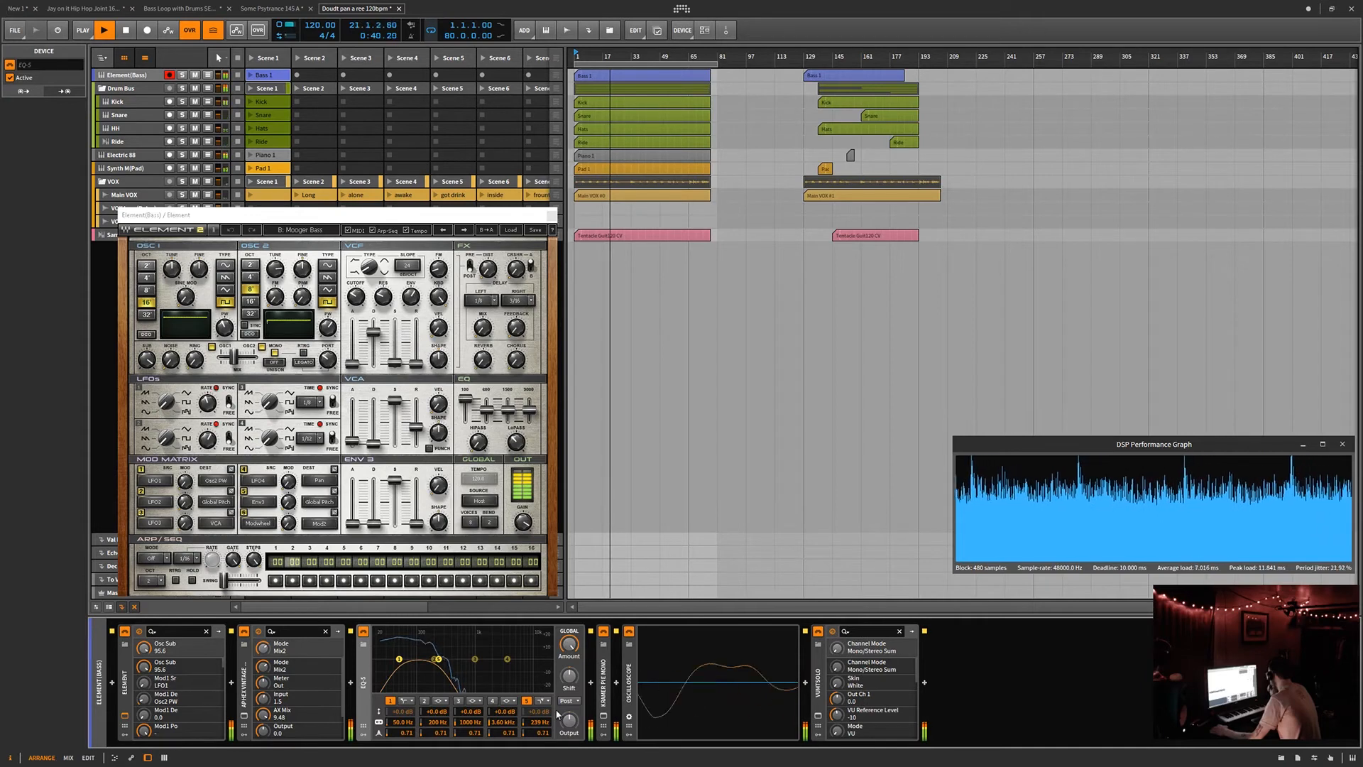
pyautogui.click(603, 715)
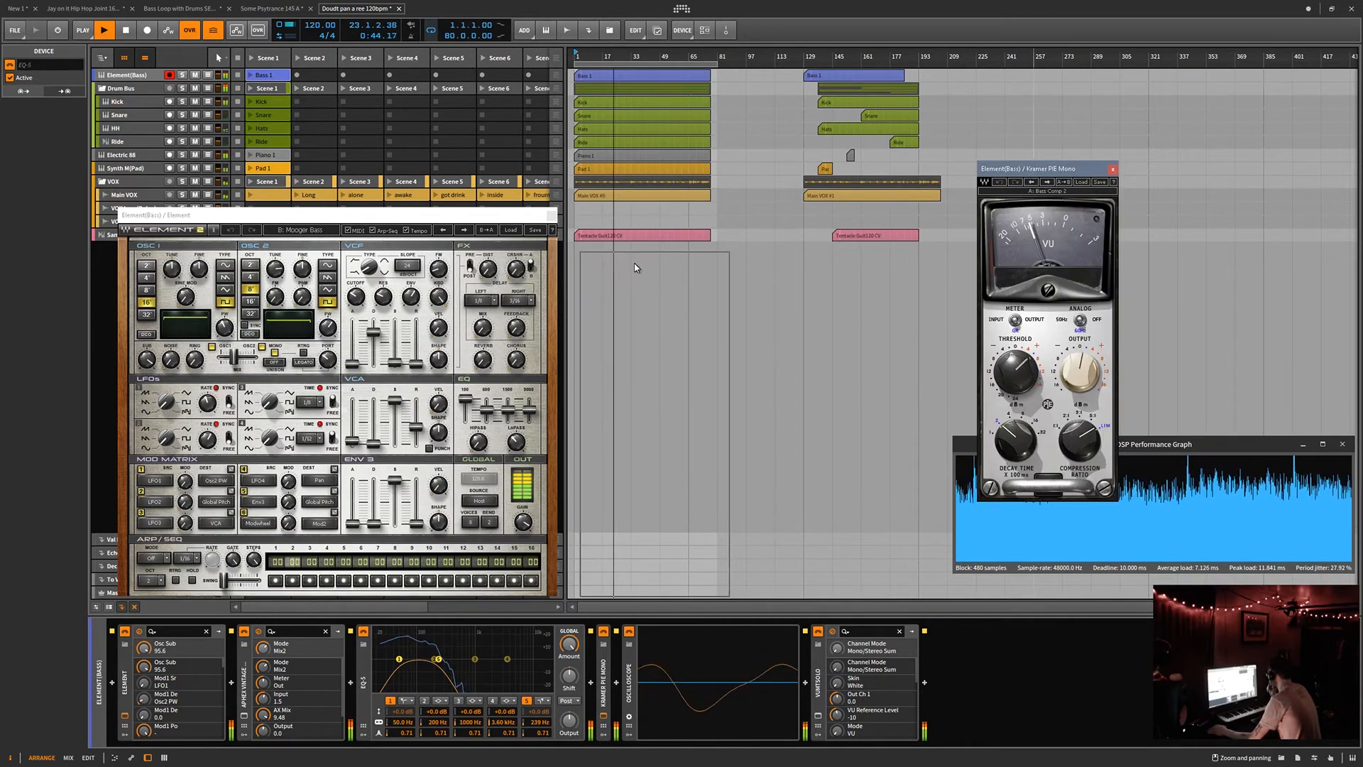
pyautogui.moveTo(635, 259); pyautogui.dragTo(636, 259)
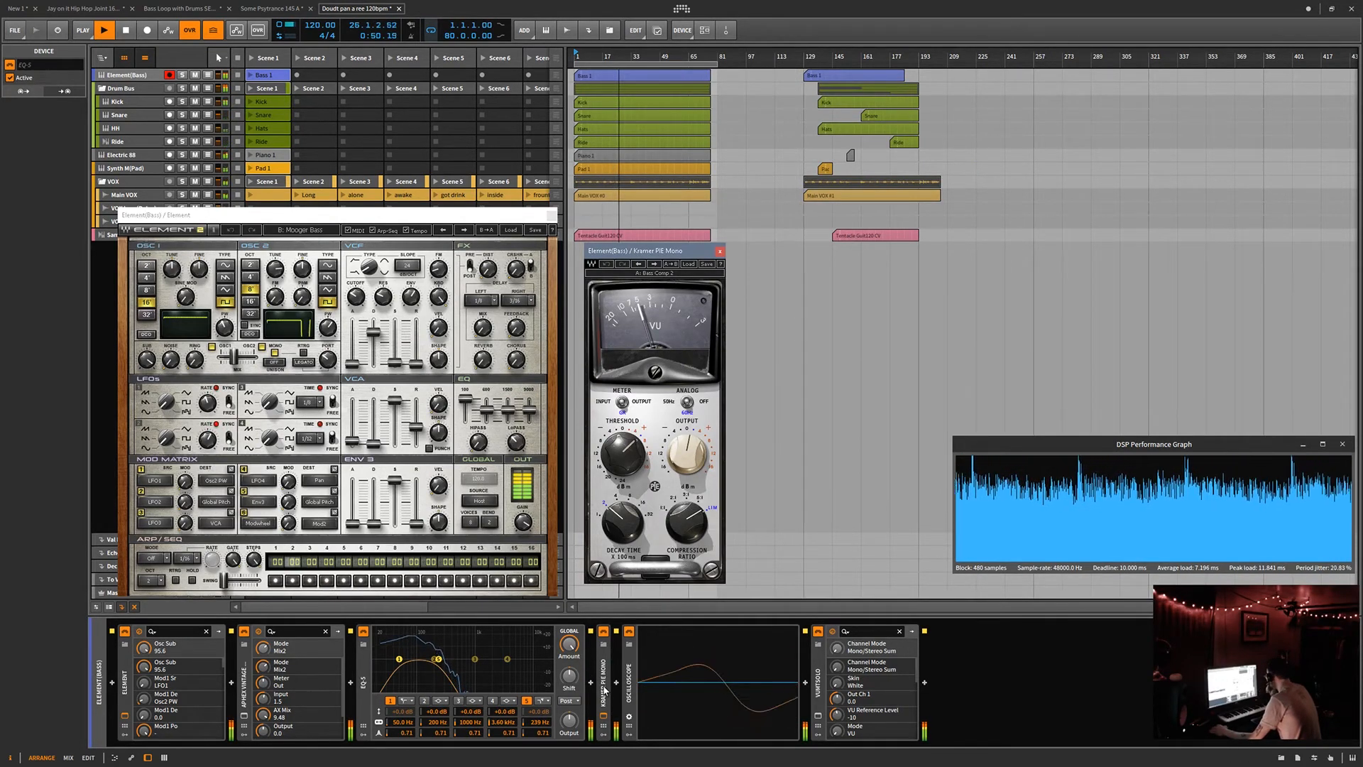
# - Collapse the Aphex Vintage Exciter in the bass chain and open its plugin window beside the Kramer PIE Mono
pyautogui.doubleClick(245, 687)
pyautogui.click(244, 716)
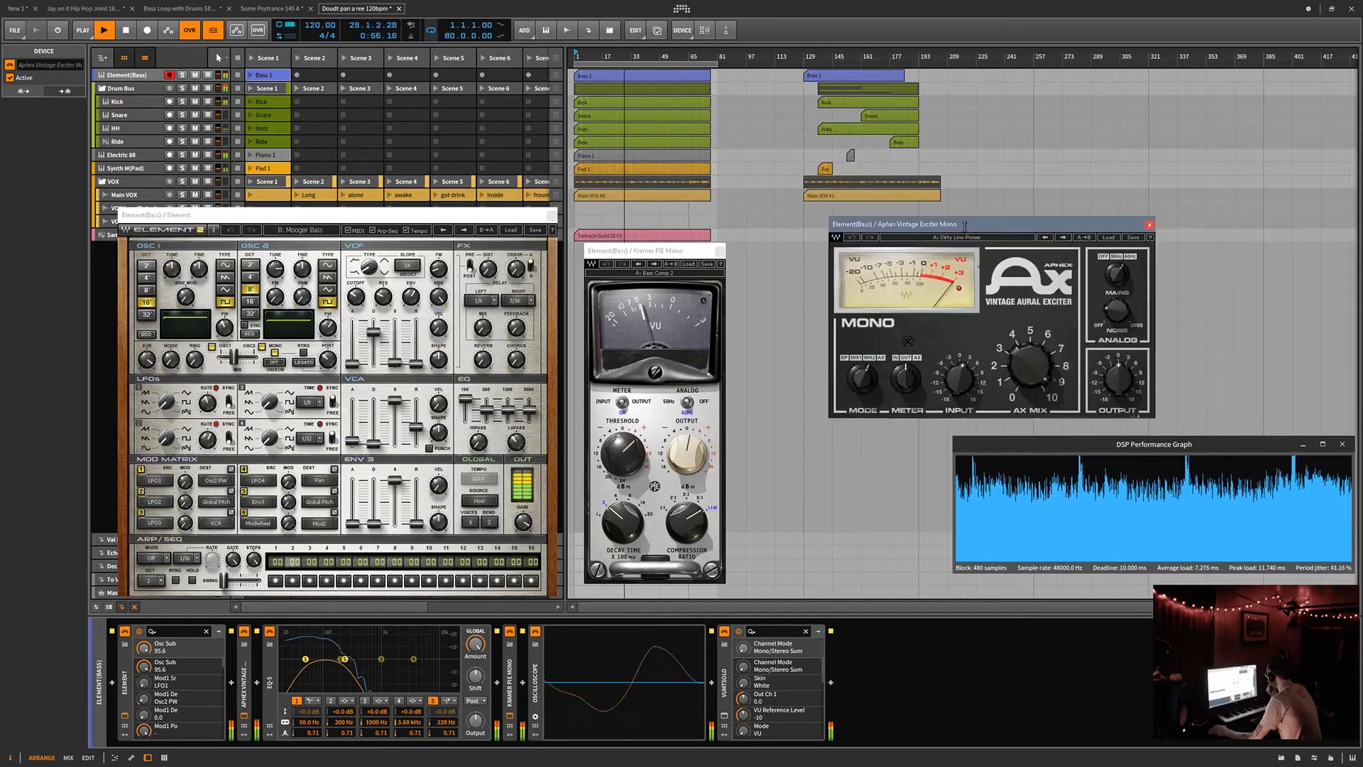
pyautogui.moveTo(960, 227); pyautogui.dragTo(896, 232)
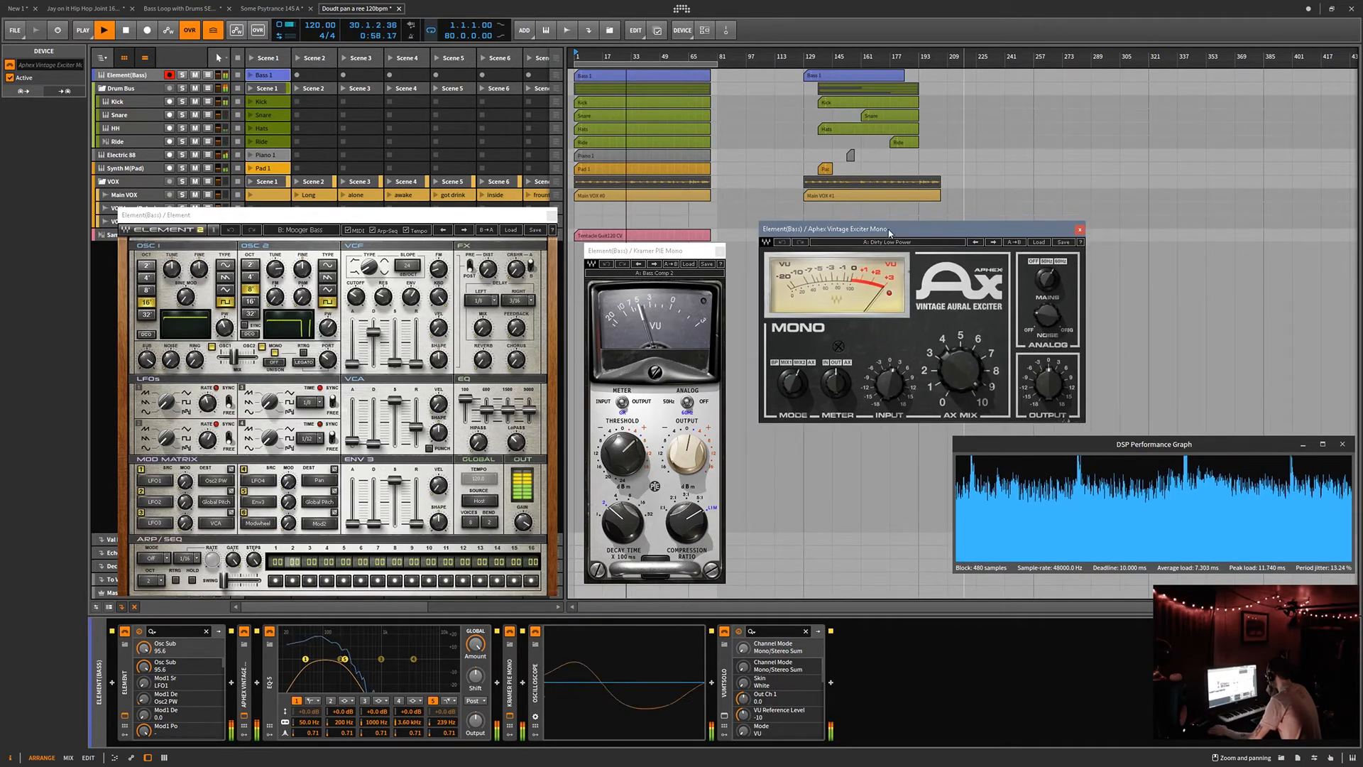
# - Solo the Element(Bass) track, bypass its Aphex Vintage Exciter during playback, and stop the transport
pyautogui.click(182, 75)
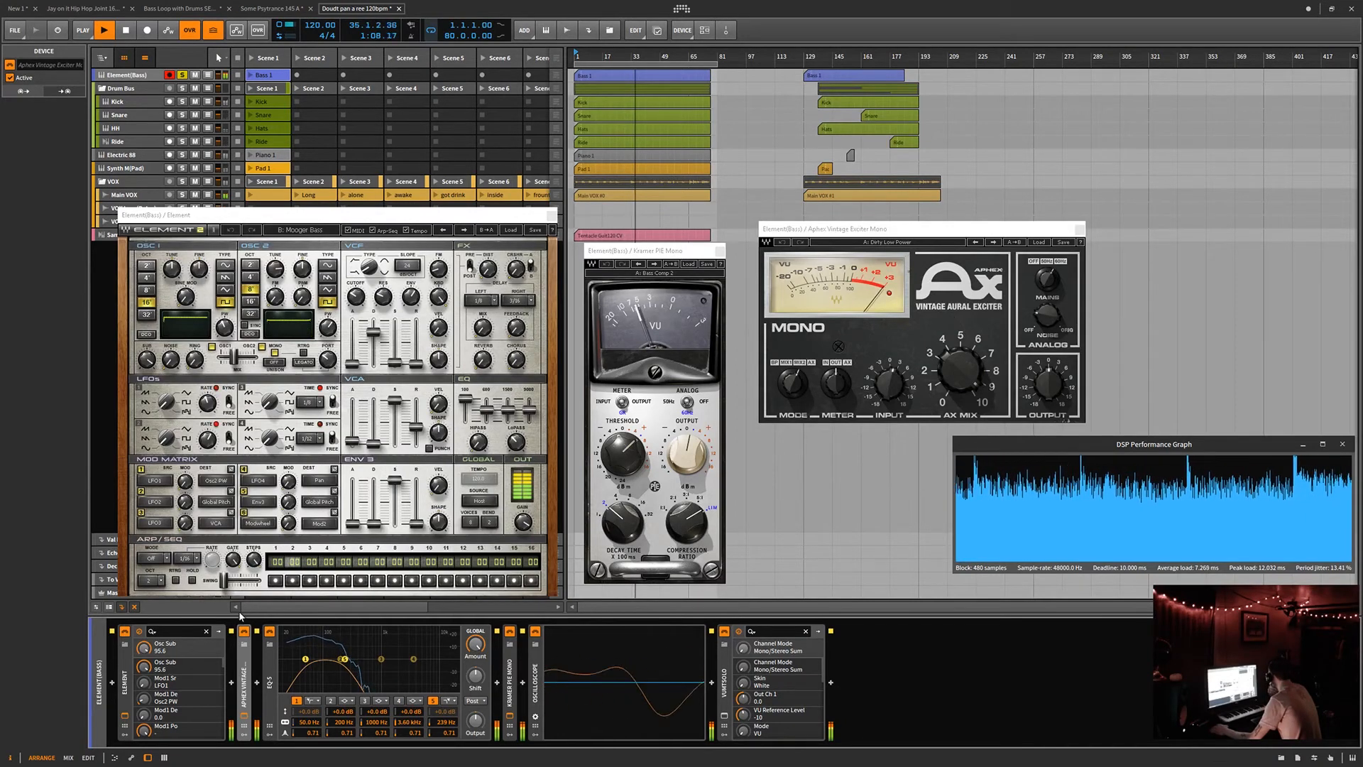
pyautogui.click(245, 634)
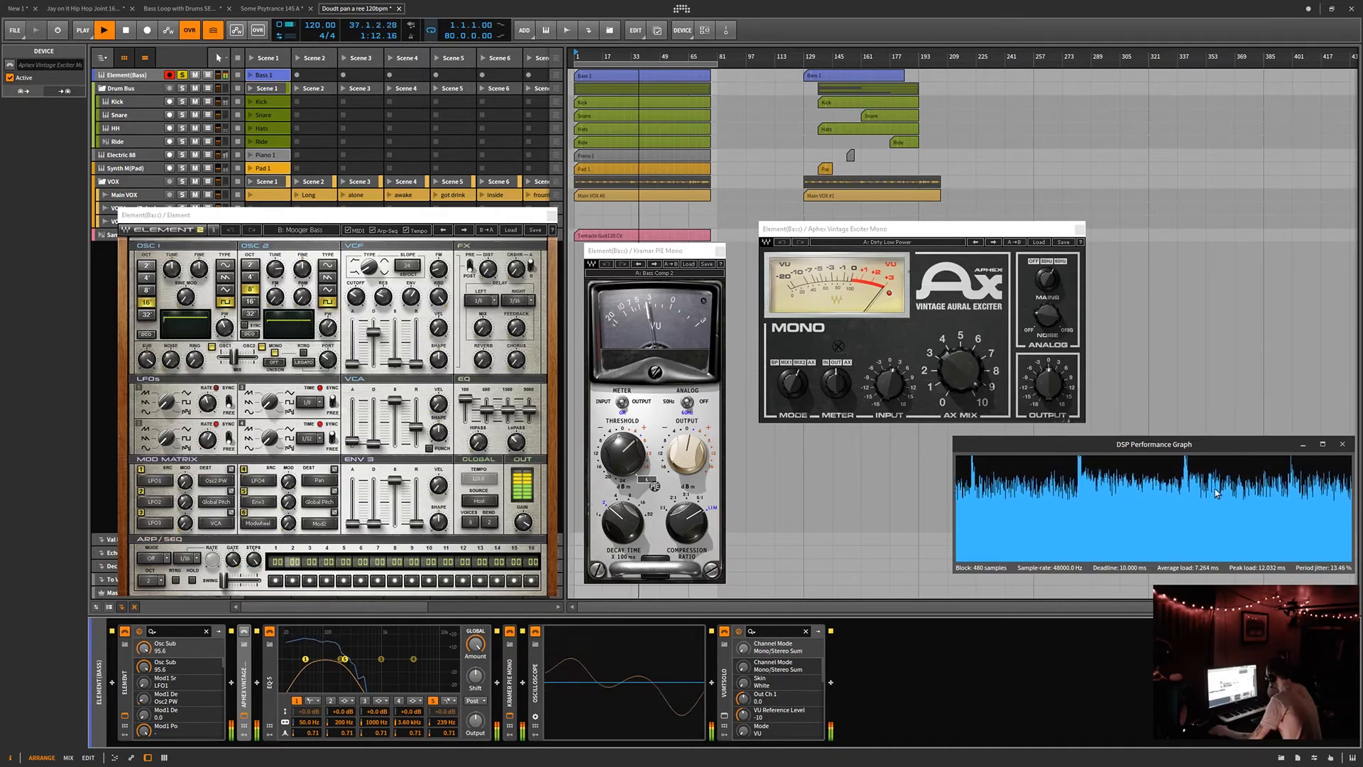
pyautogui.press('space')
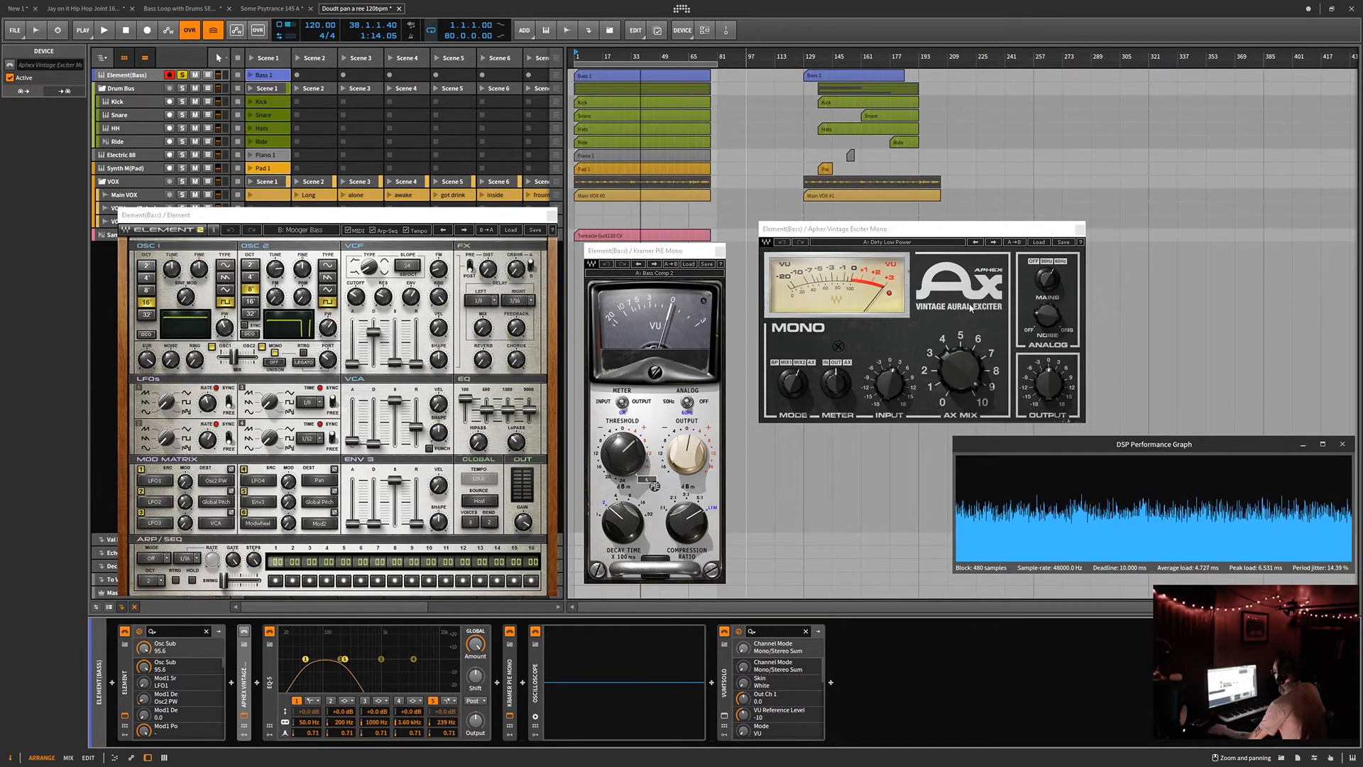
# - Close the Aphex Vintage Exciter, Kramer PIE Mono and Element plugin windows
pyautogui.click(1079, 229)
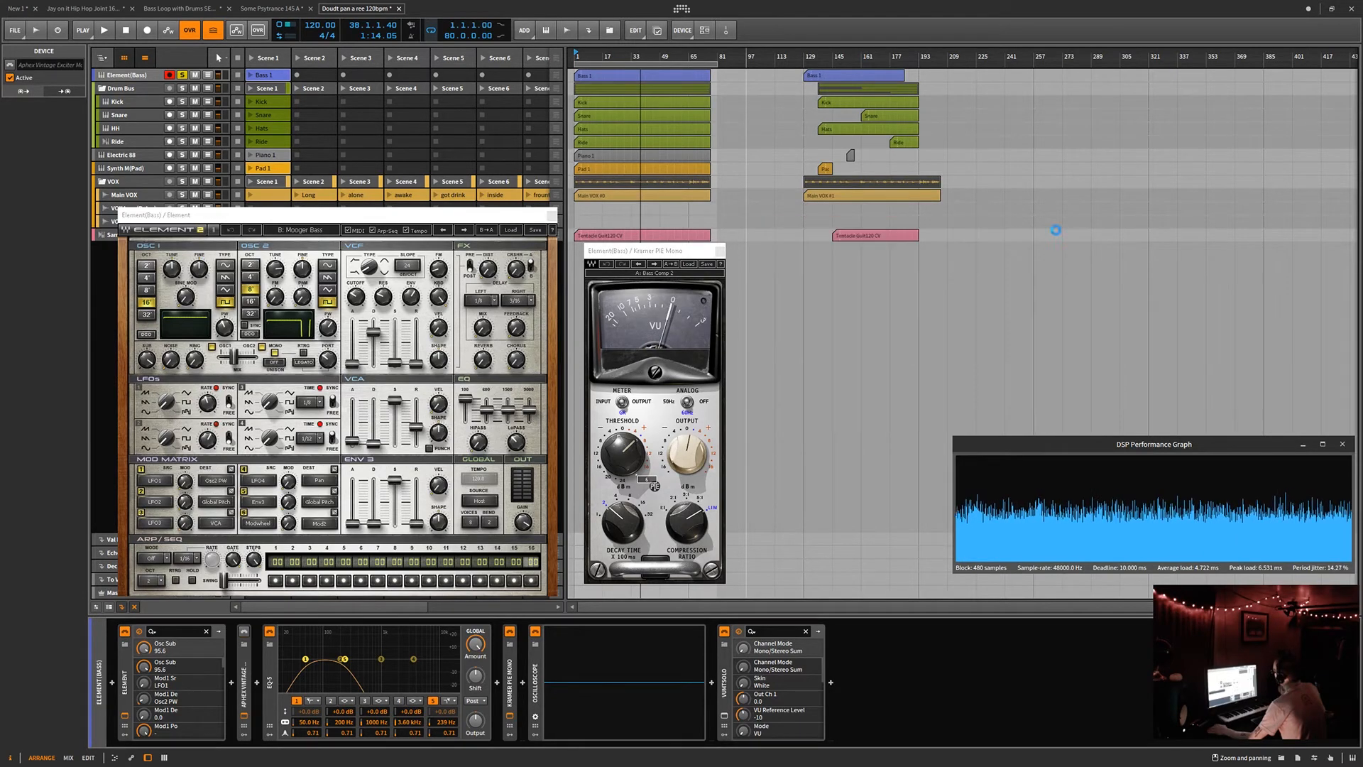
pyautogui.click(720, 251)
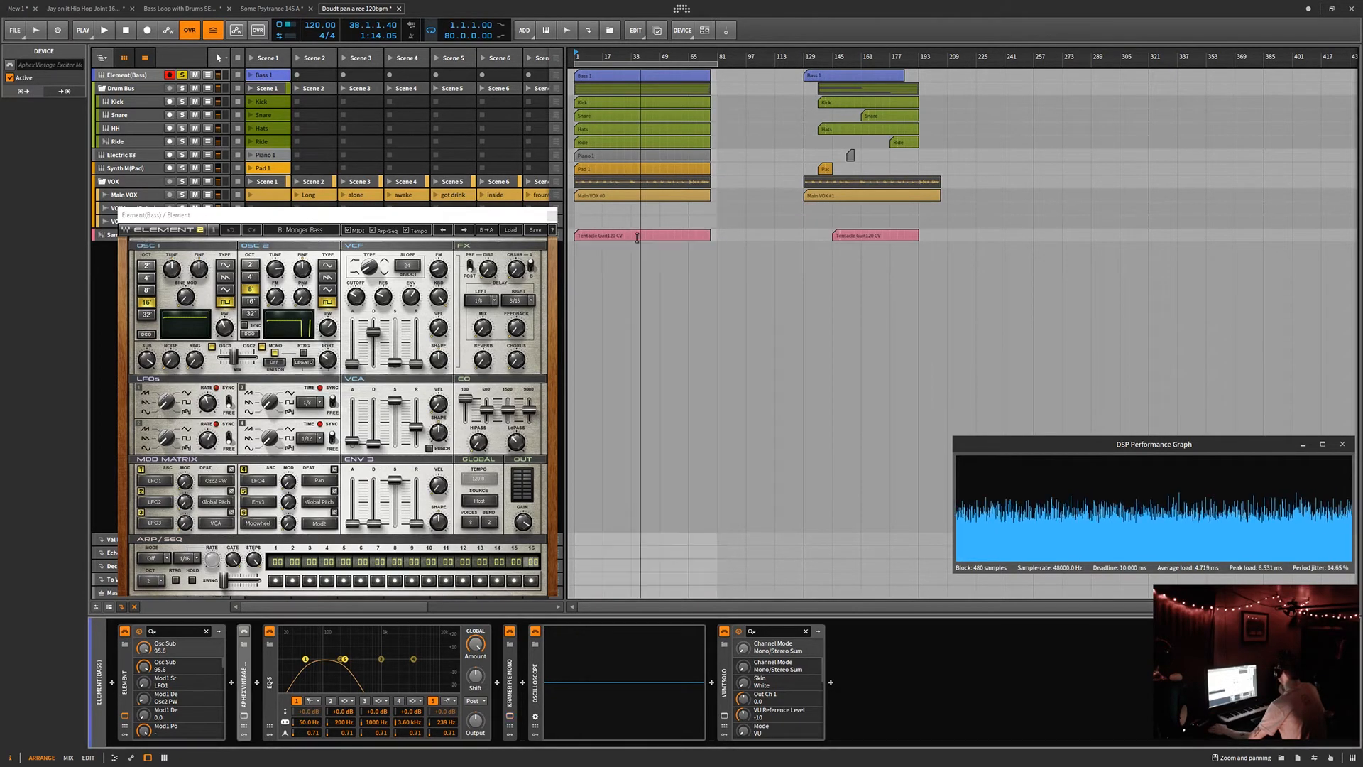
pyautogui.click(551, 216)
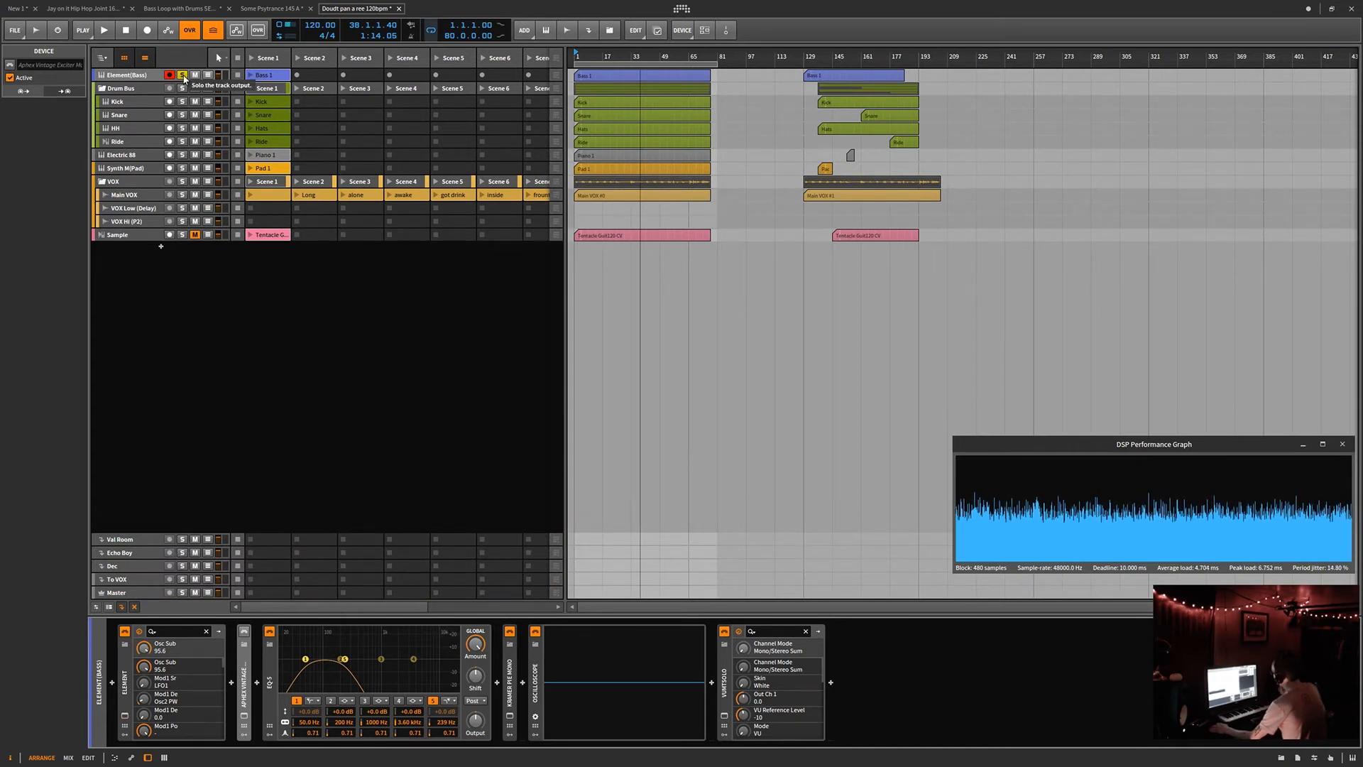
# - Select the Drum Bus group to review its devices, and close its RS56 and Kramer Tape plugin windows
pyautogui.click(146, 89)
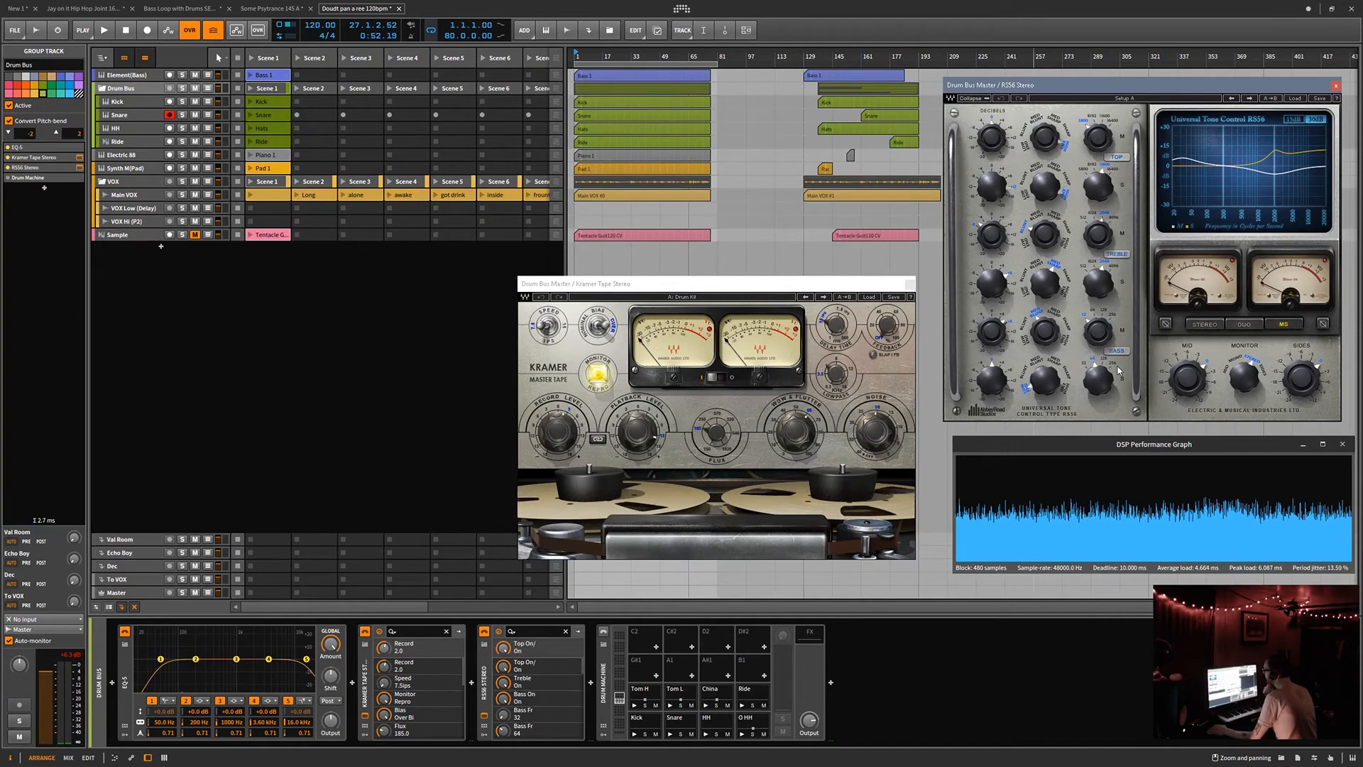
pyautogui.click(1337, 87)
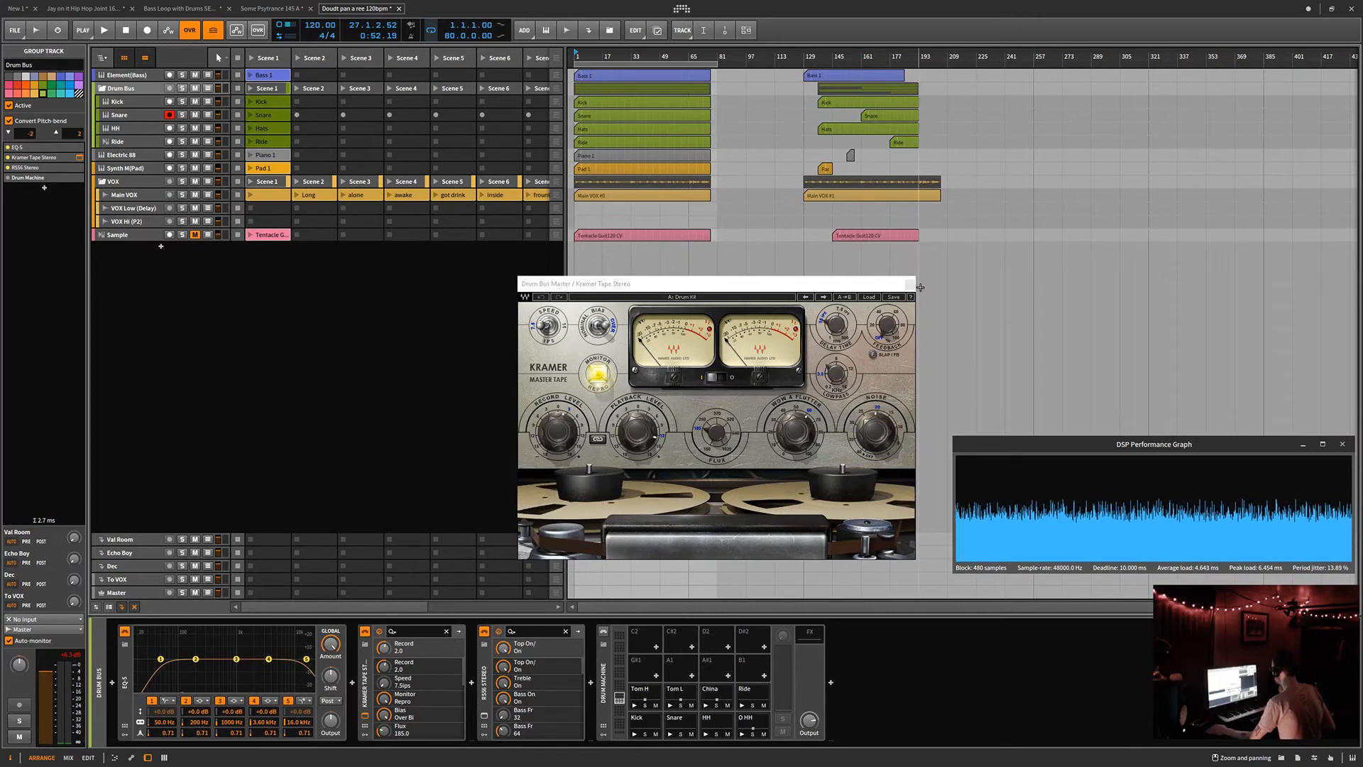
pyautogui.click(910, 285)
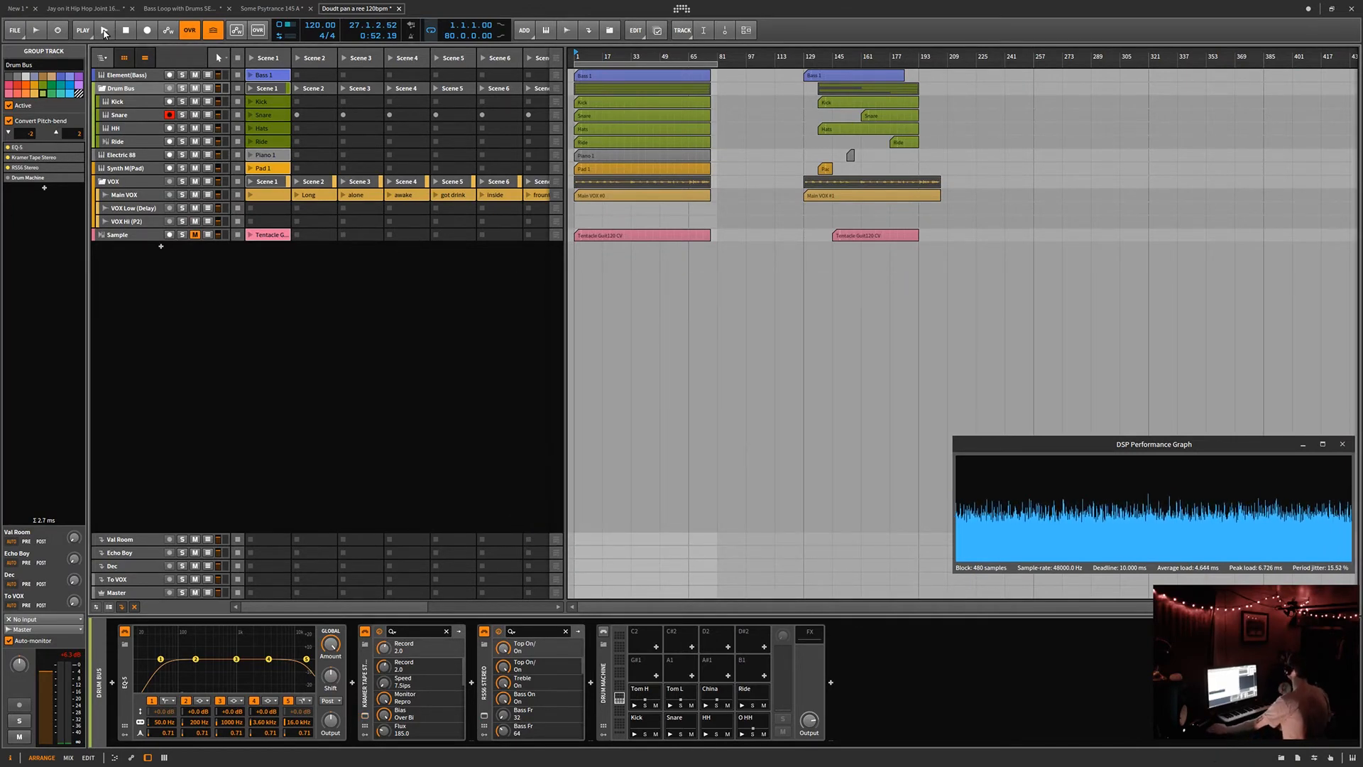
# - Start playback, reveal the effects nested in Electric 88's LFO MOD, and open the PS22 Spread window below Cthulhu
pyautogui.click(104, 33)
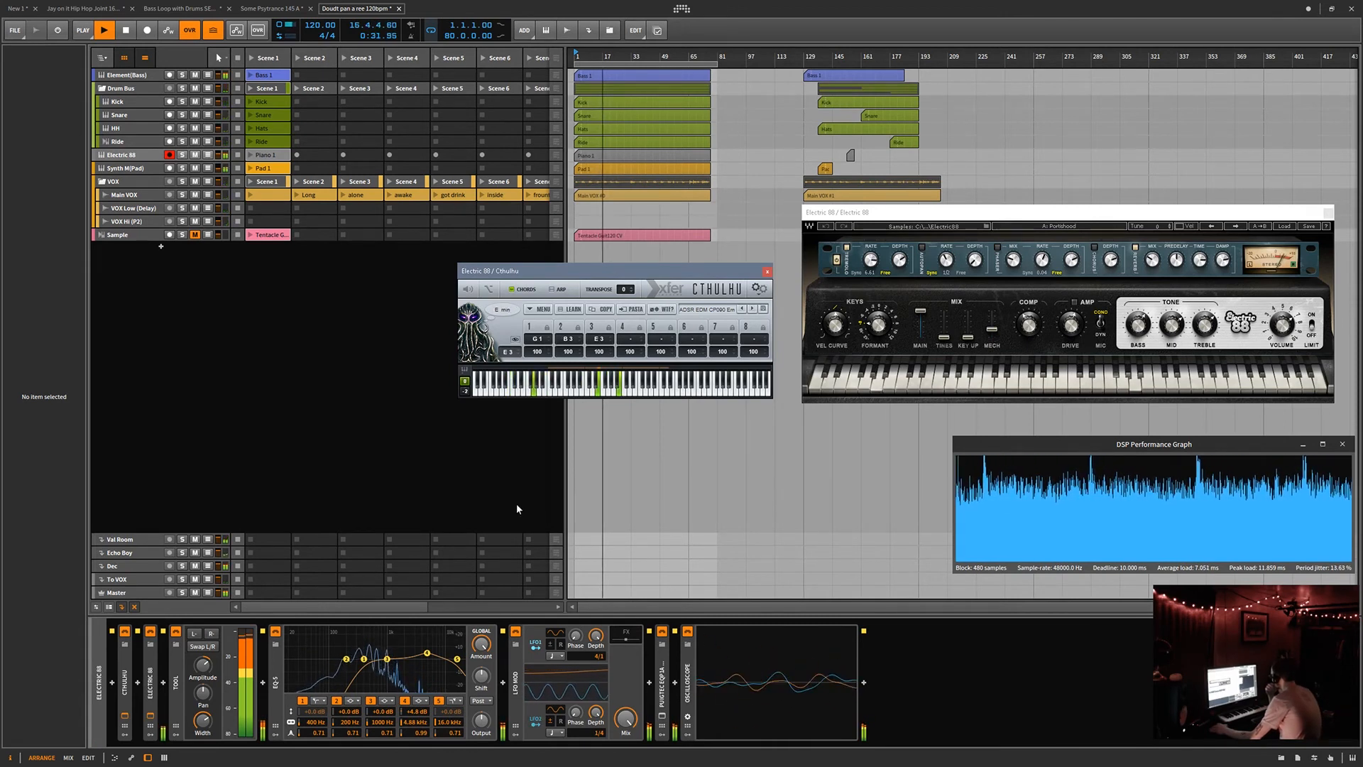
pyautogui.click(635, 637)
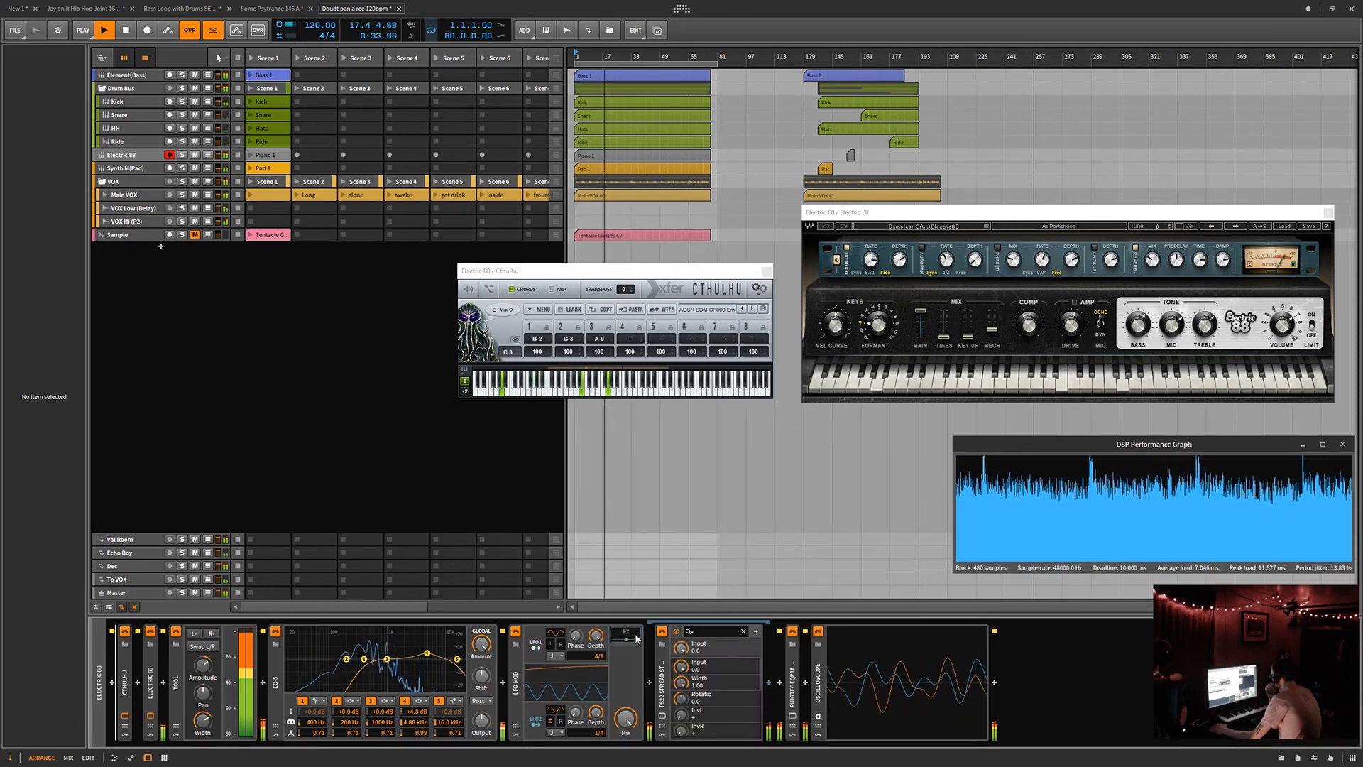
pyautogui.click(664, 717)
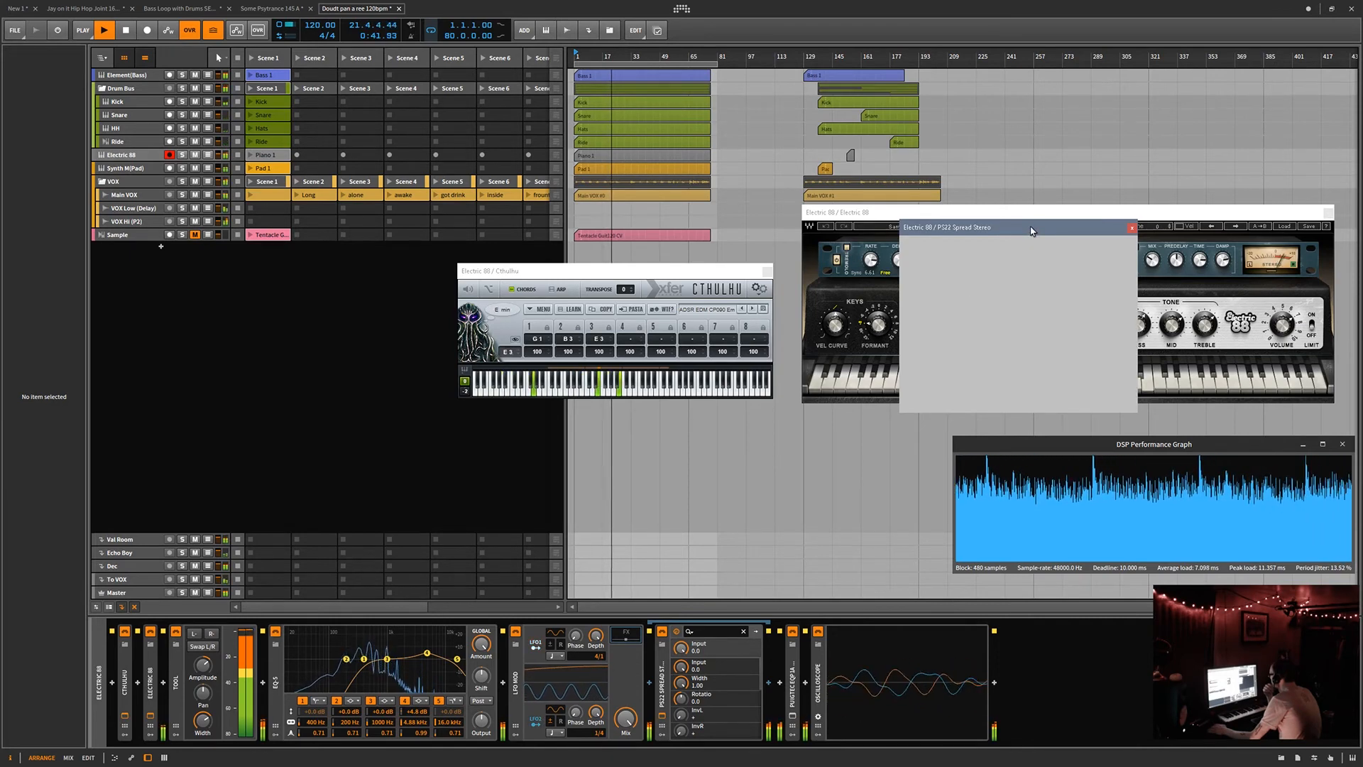
pyautogui.moveTo(807, 414); pyautogui.dragTo(700, 416)
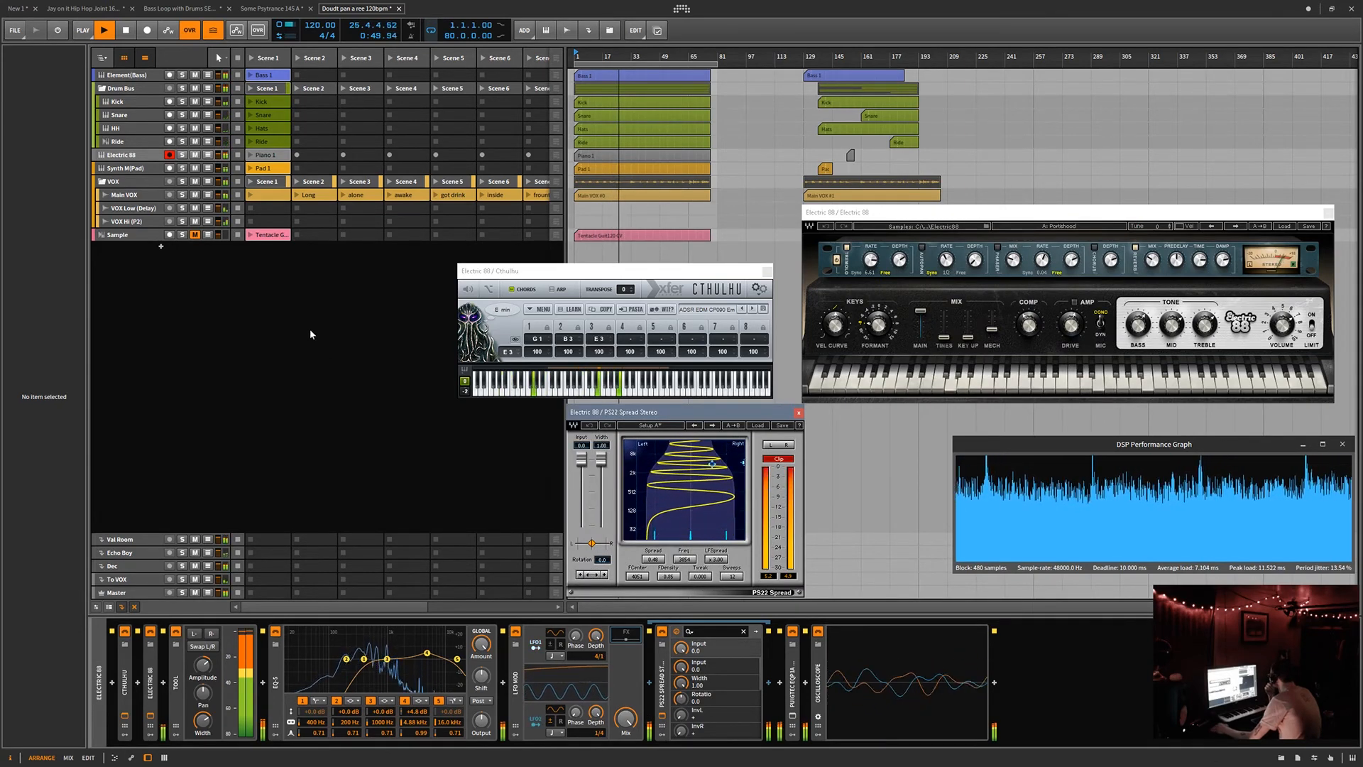
# - Solo the Electric 88 track to hear it alone, stop playback, and reposition the DSP Performance Graph
pyautogui.click(183, 155)
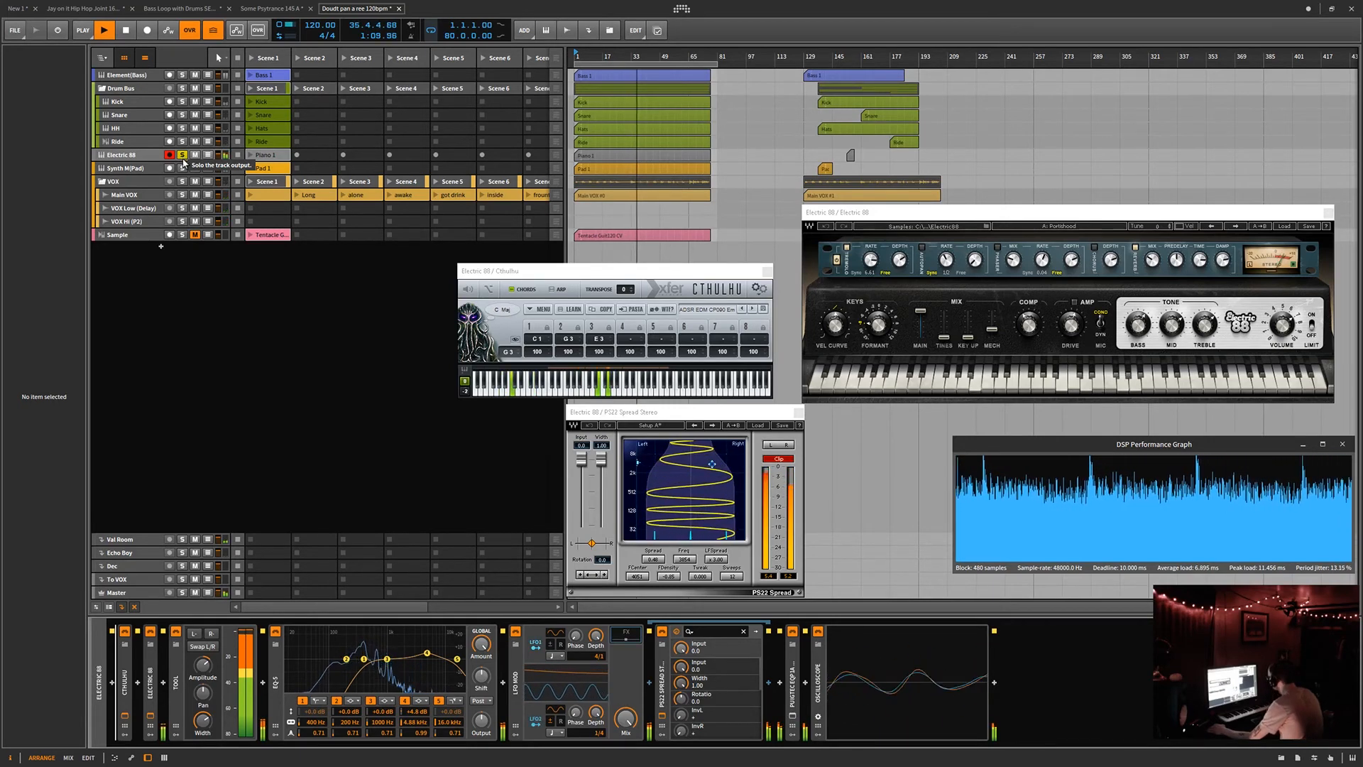
pyautogui.press('space')
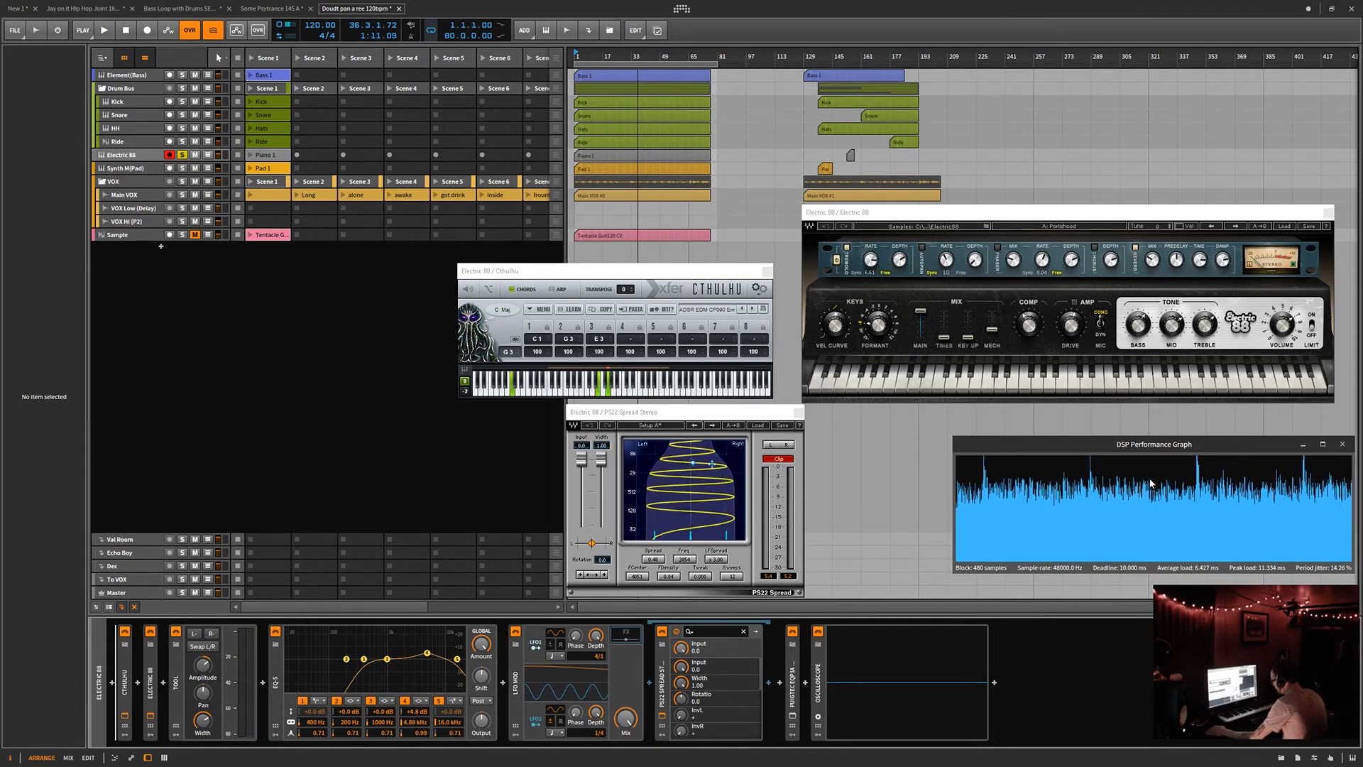
pyautogui.moveTo(1167, 446); pyautogui.dragTo(1138, 439)
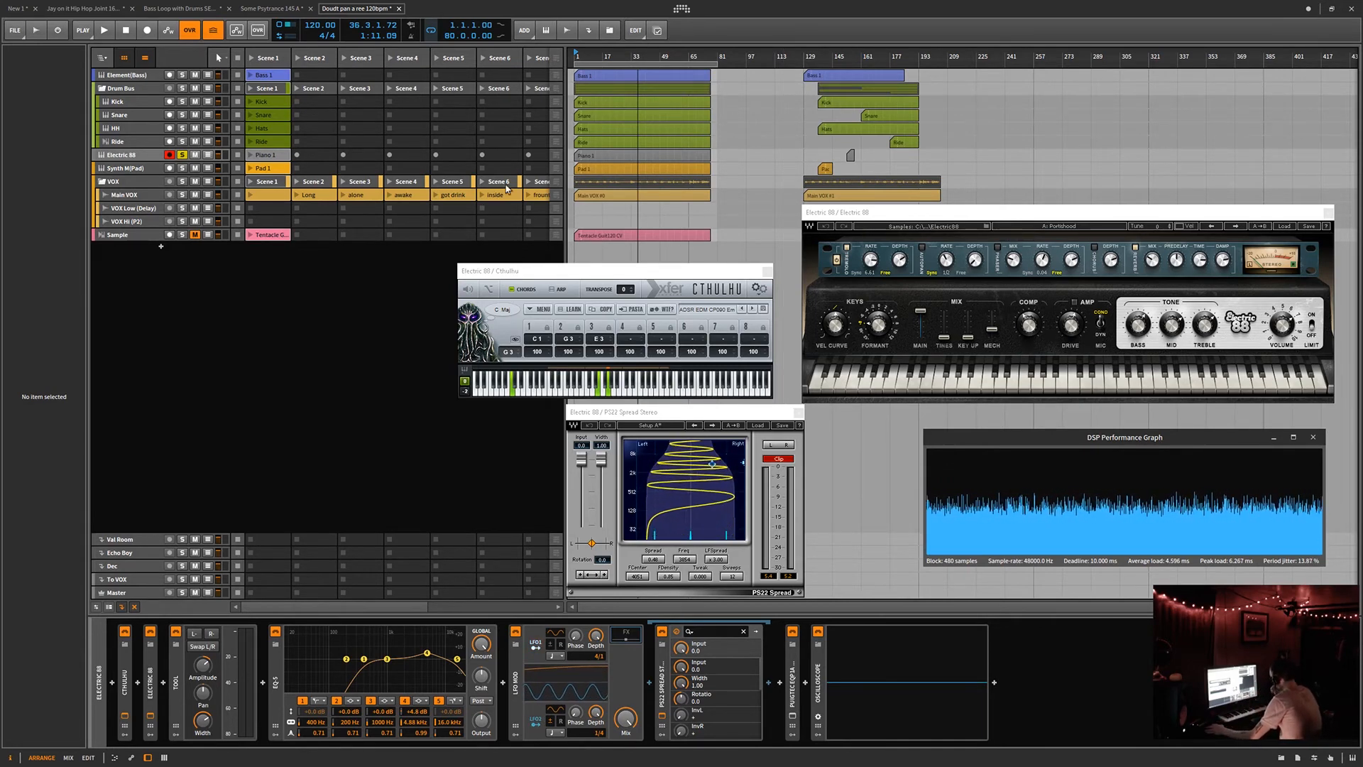
# - Browse Cthulhu's chord preset categories, including the ADSR EDM chords, without loading one, and close the Cthulhu window
pyautogui.click(729, 312)
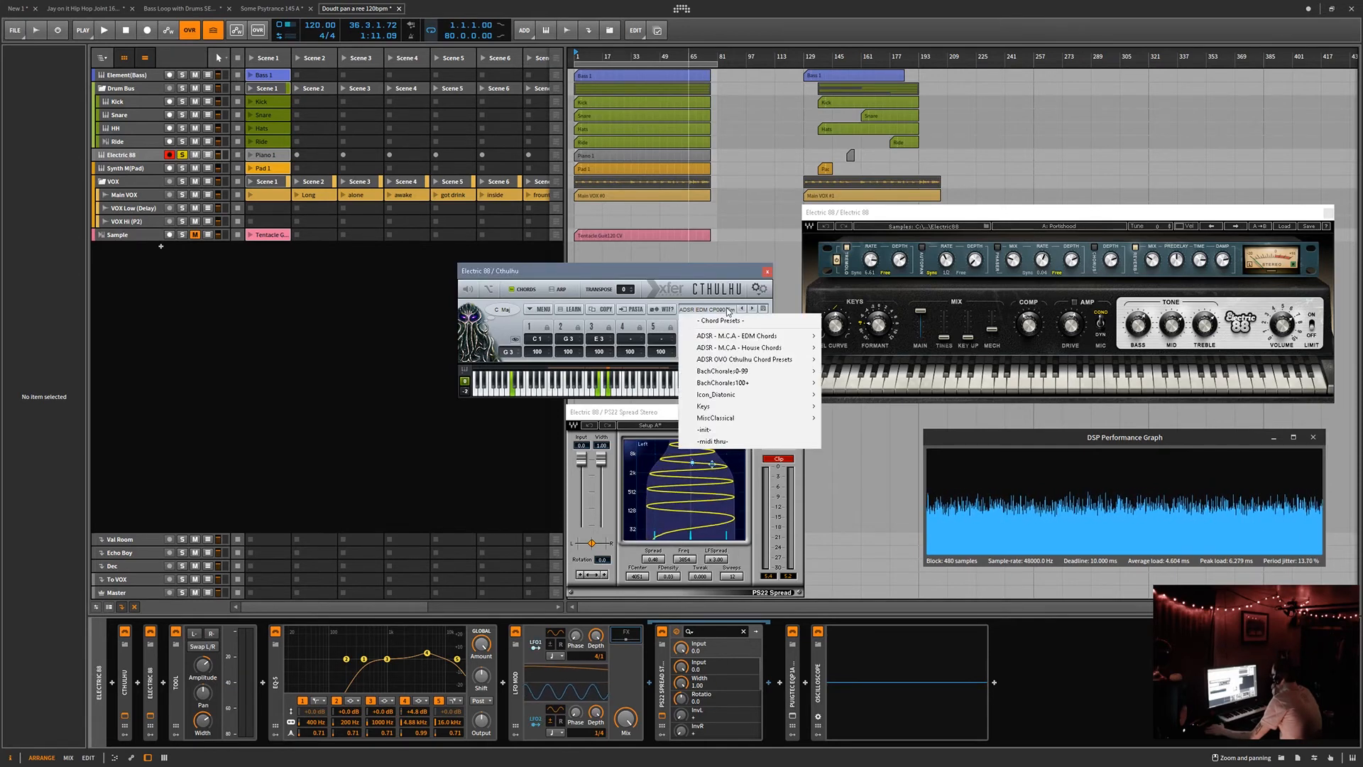
pyautogui.moveTo(743, 338)
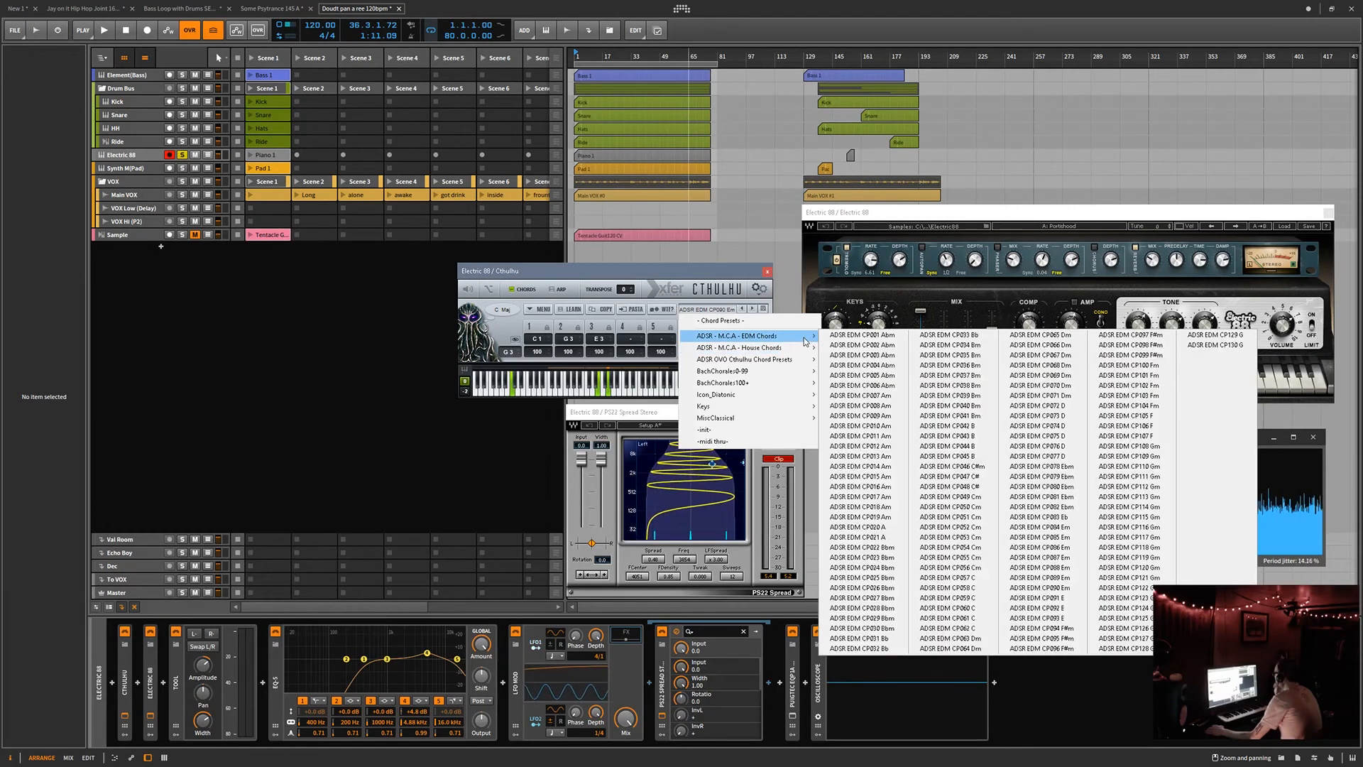
pyautogui.moveTo(808, 350)
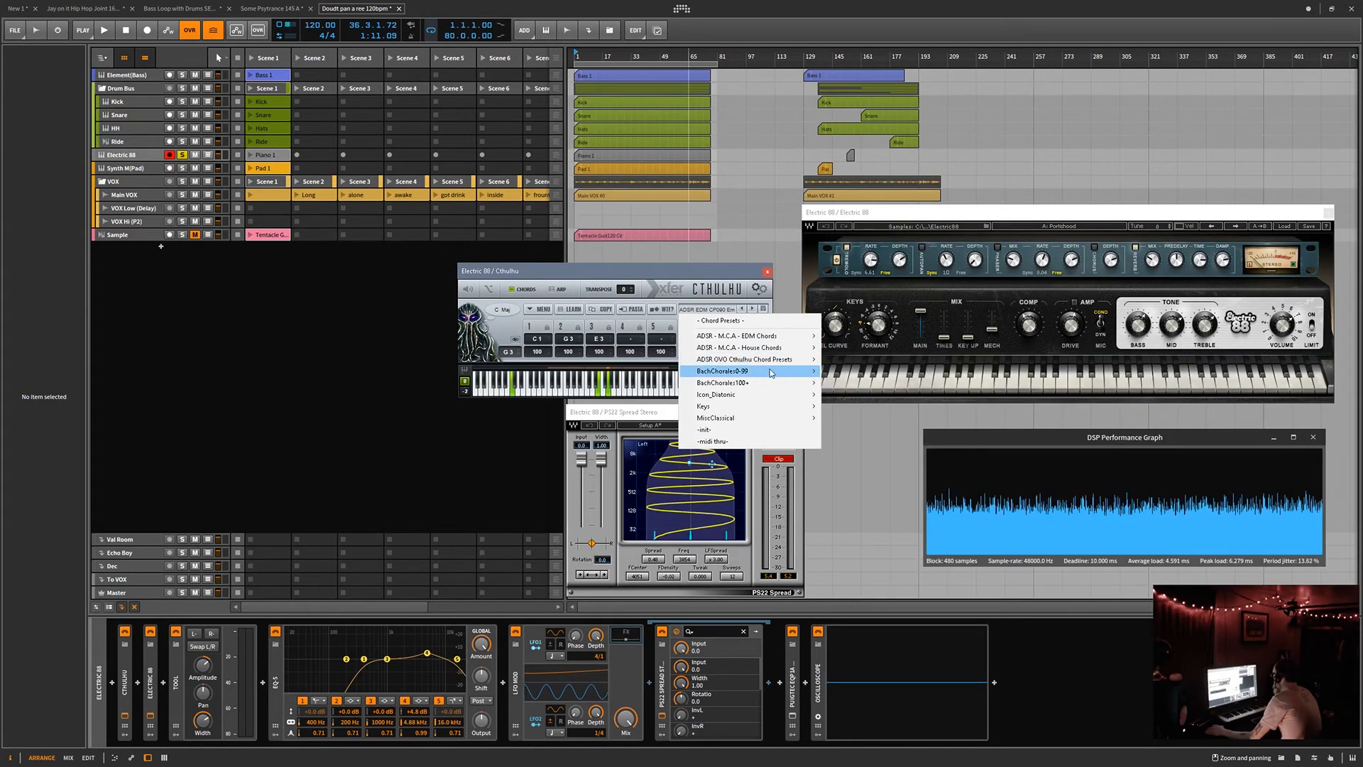
pyautogui.click(568, 277)
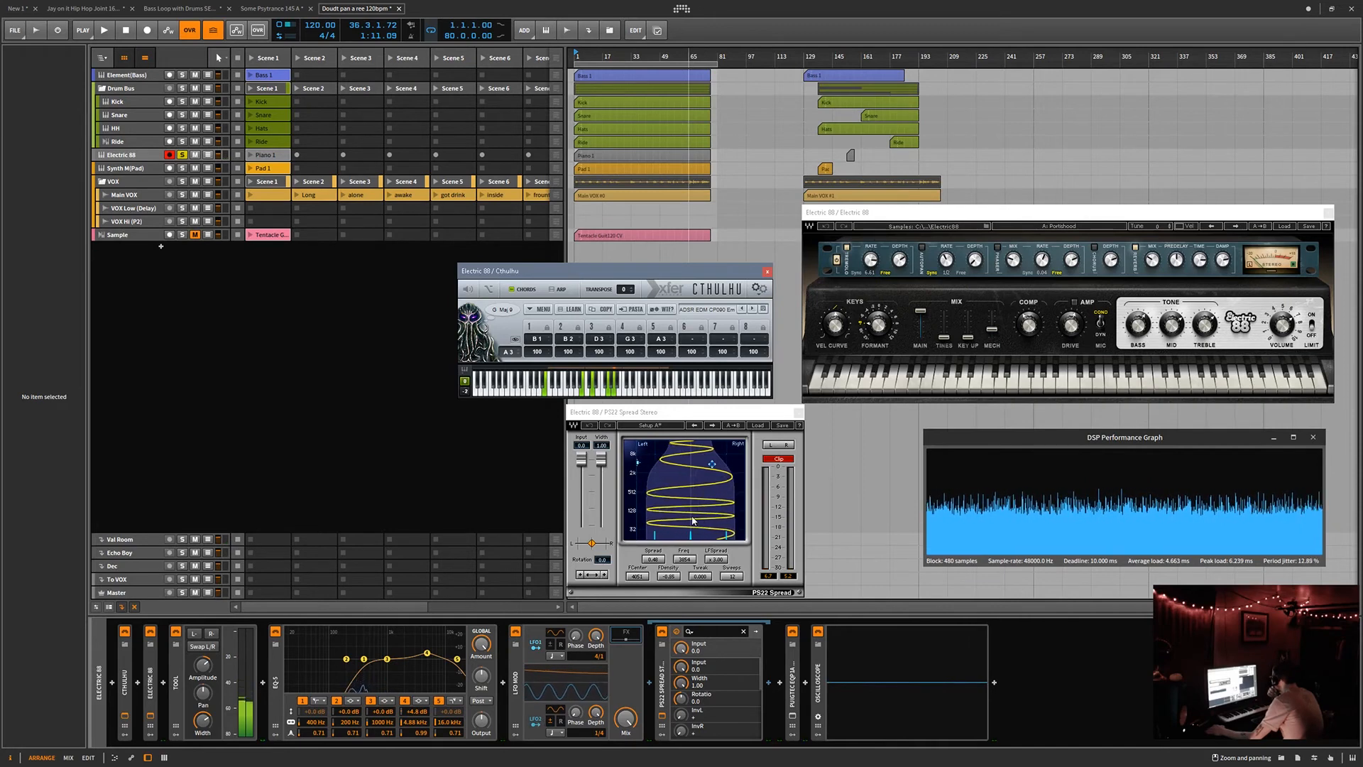
pyautogui.click(767, 271)
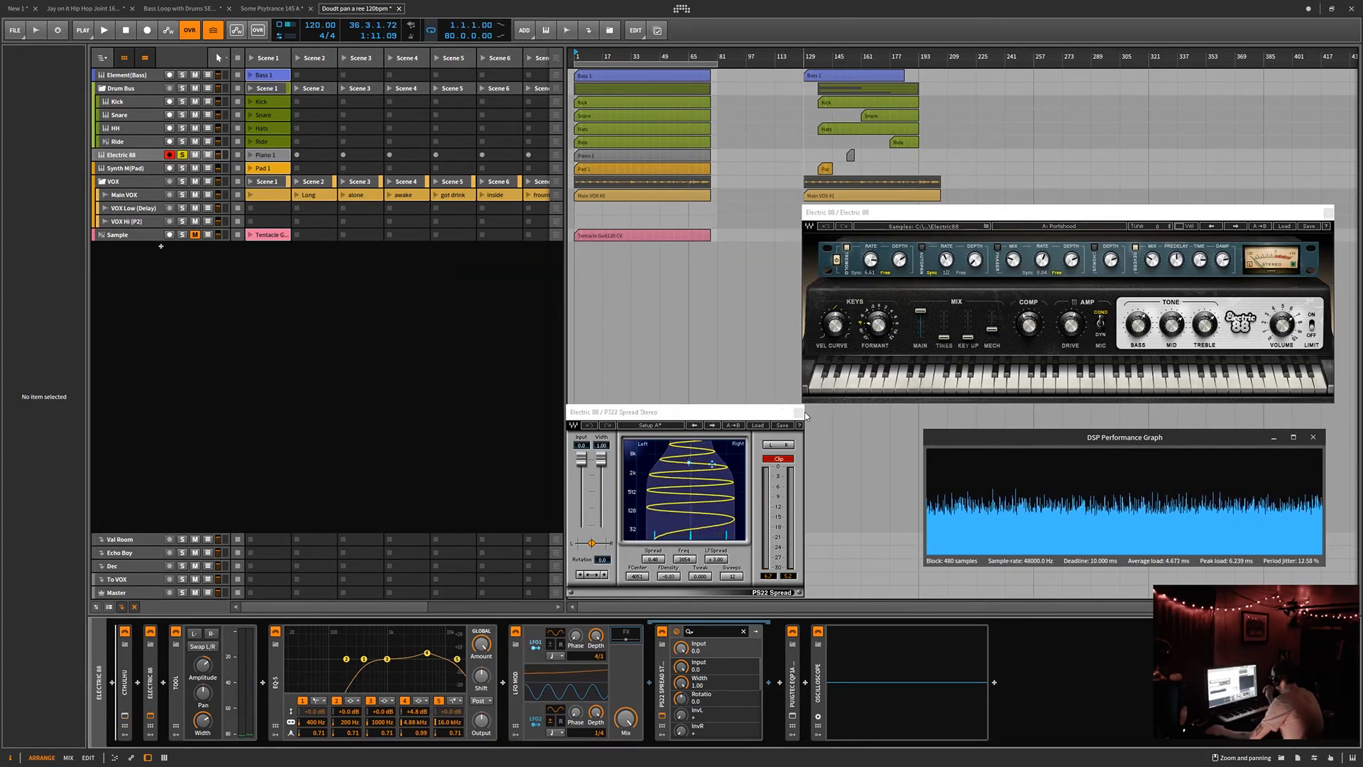
# - Close the PS22 Spread and Electric 88 plugin windows
pyautogui.click(799, 413)
pyautogui.click(1329, 214)
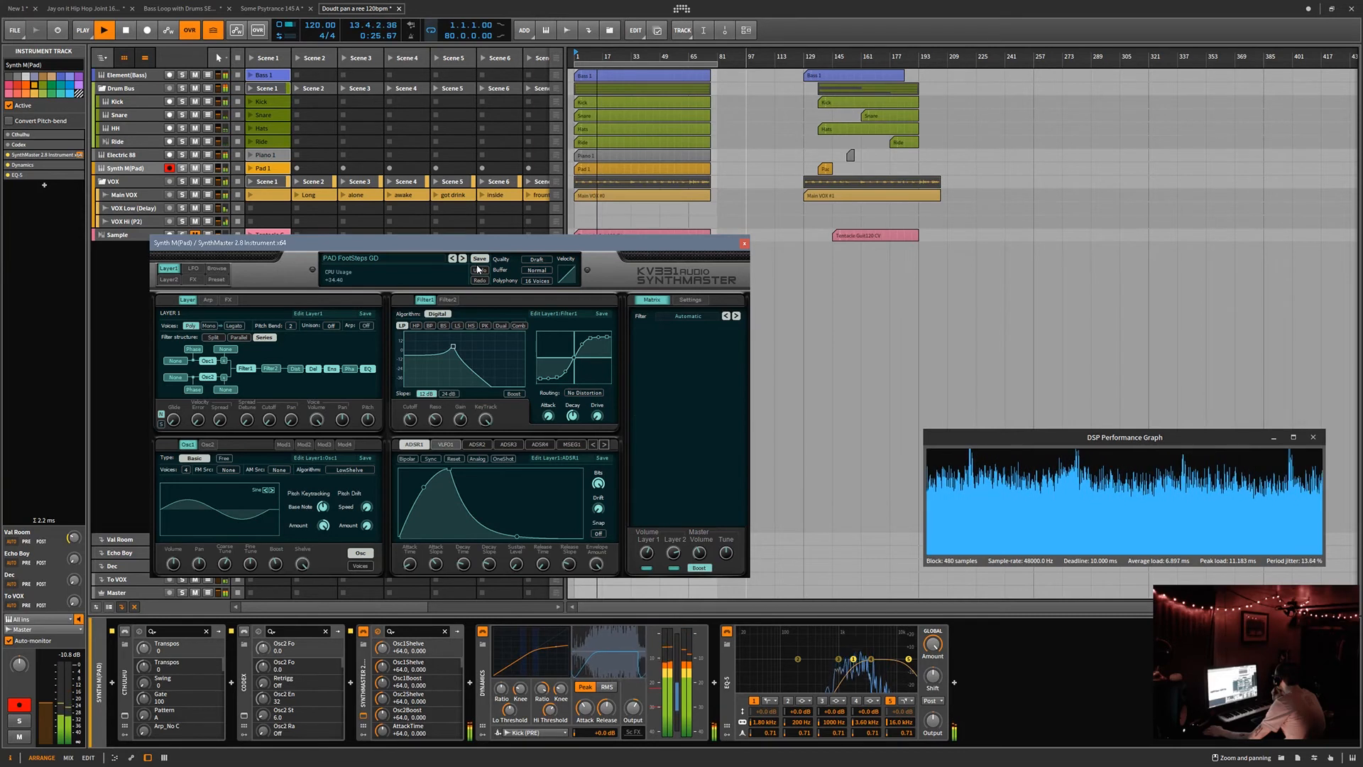
# - In SynthMaster's settings, try Weekly update checks and return to Never, stop playback and close the plugin window
pyautogui.click(690, 300)
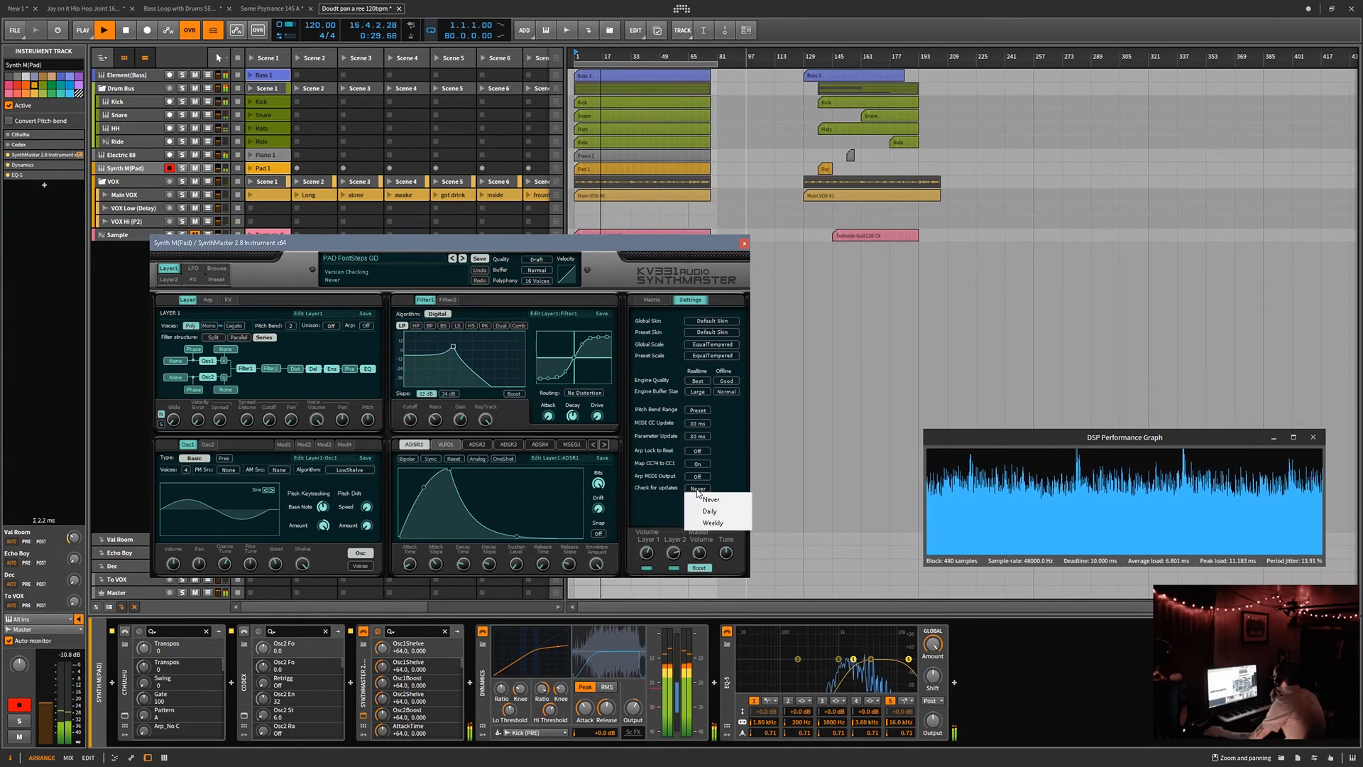
pyautogui.click(714, 523)
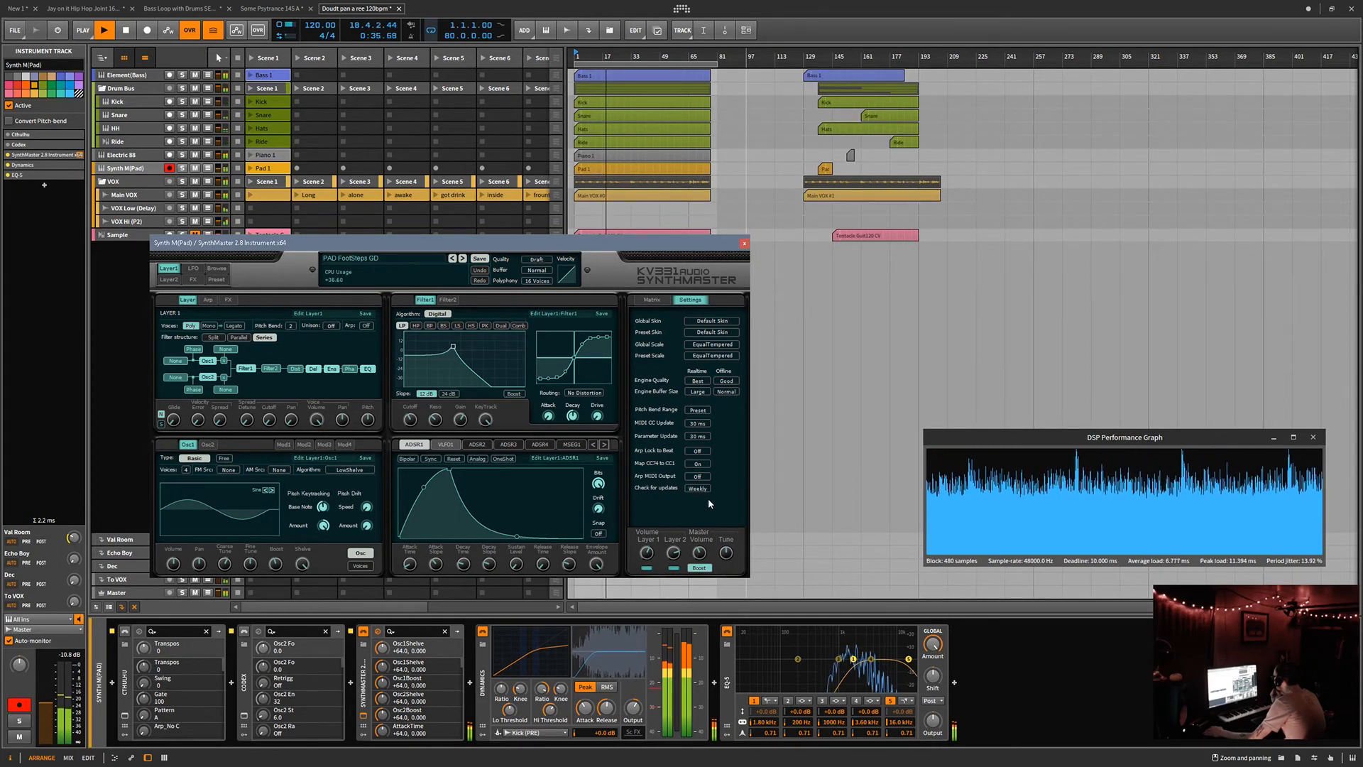
pyautogui.click(700, 490)
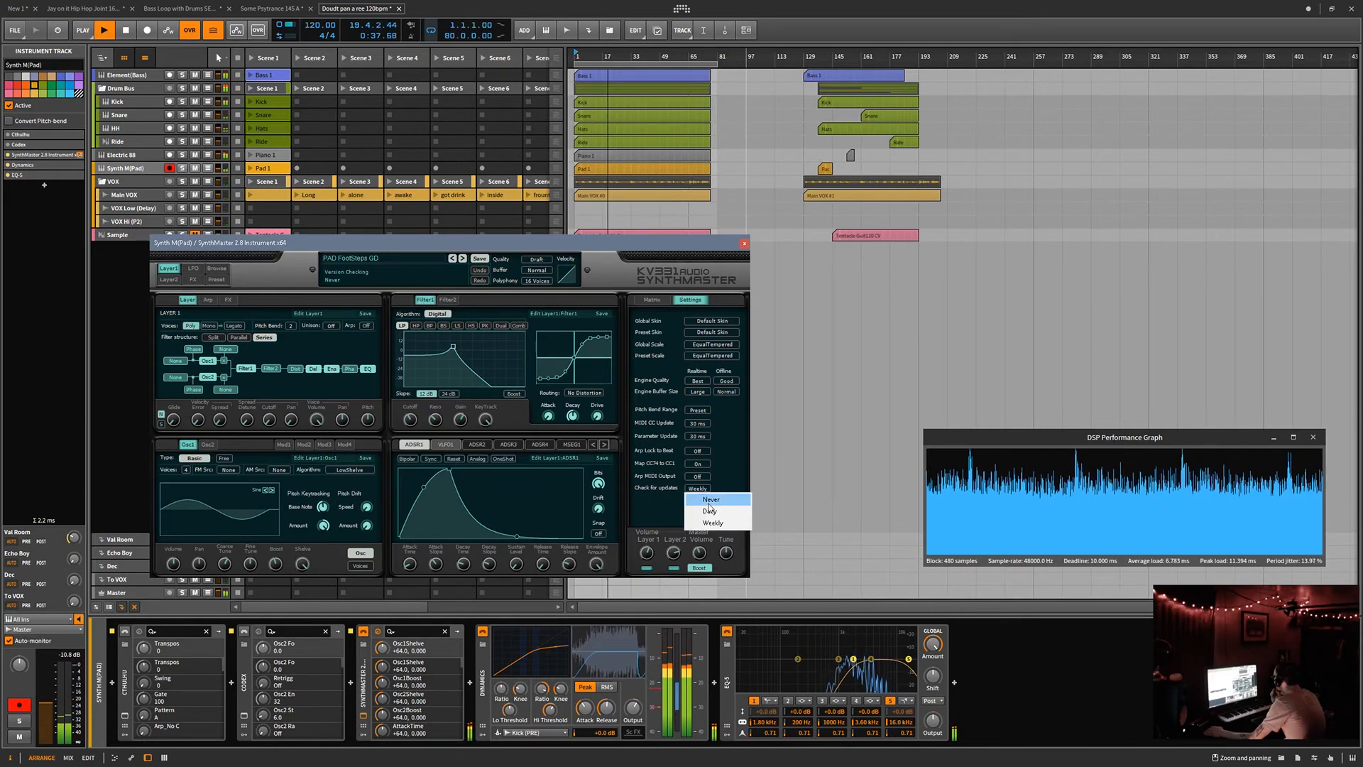
pyautogui.click(709, 501)
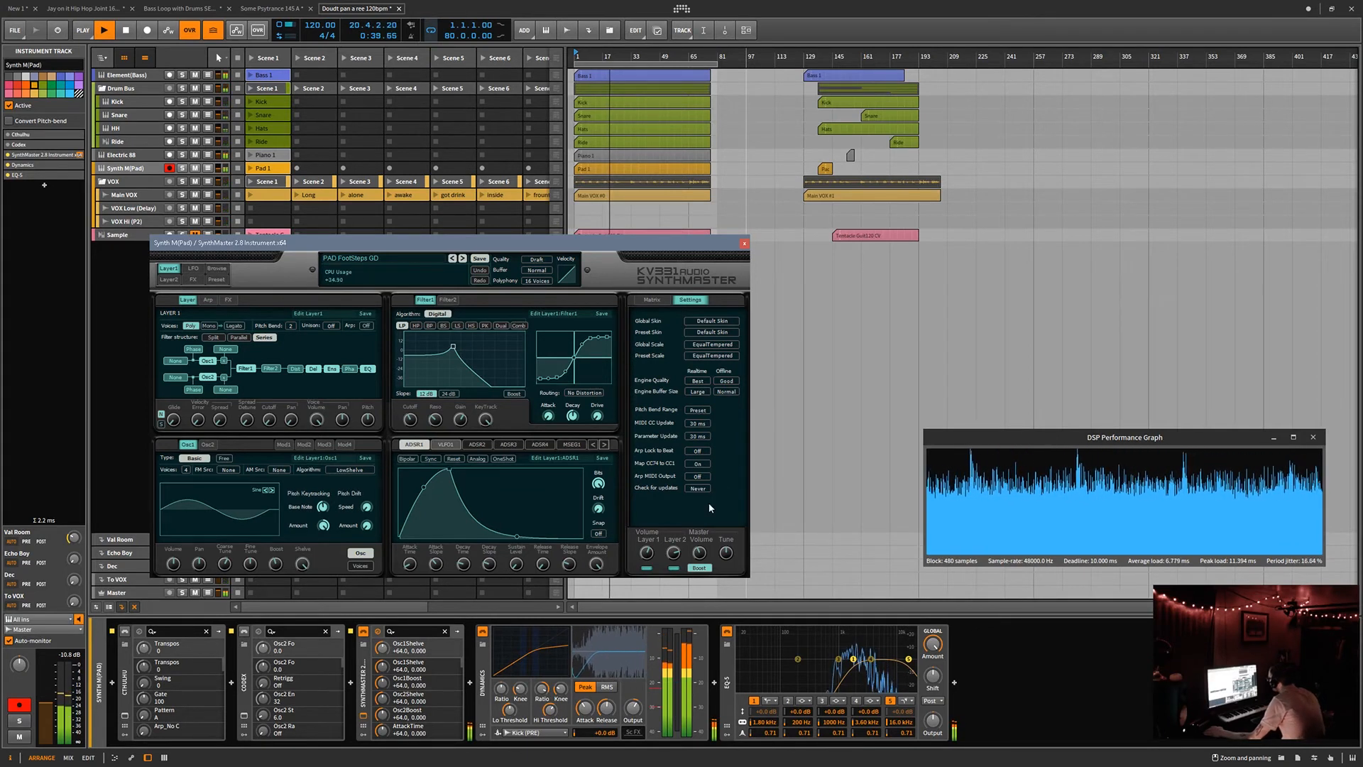
pyautogui.press('space')
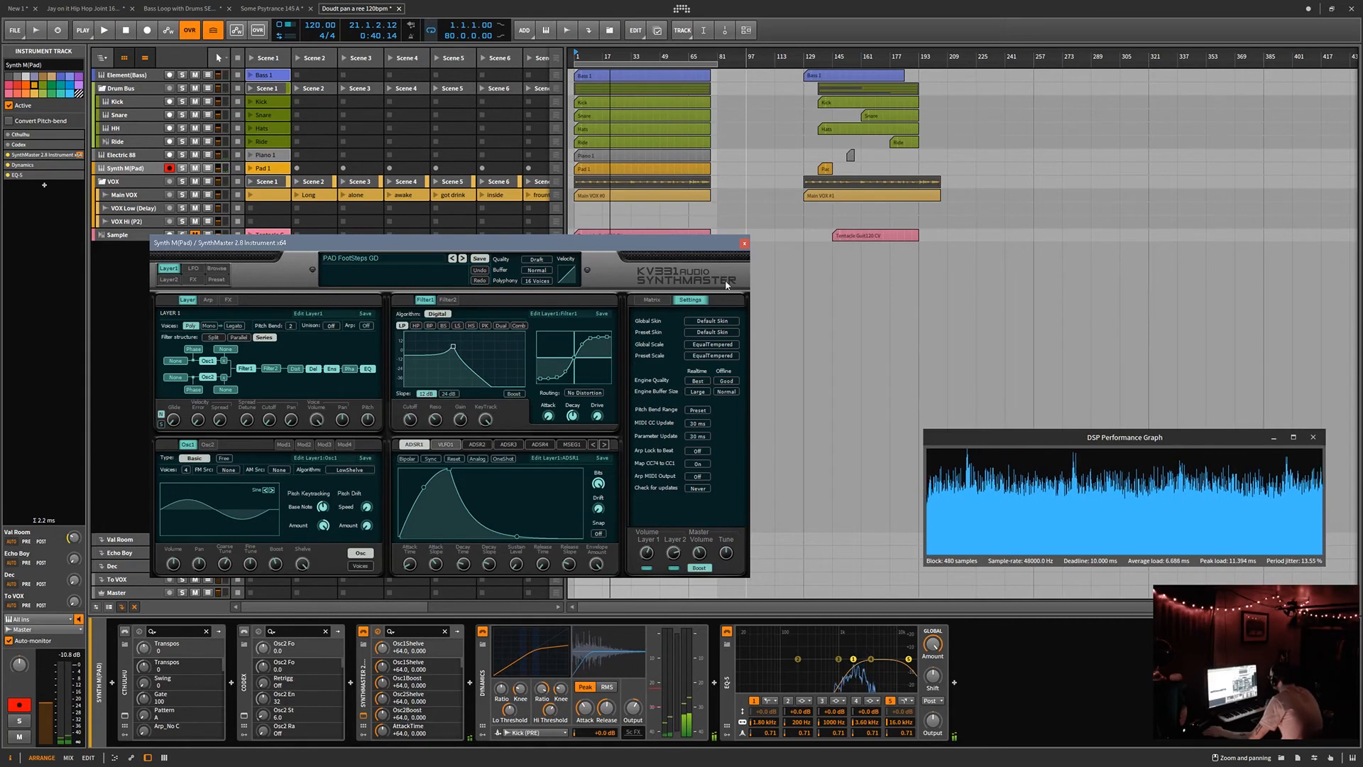
pyautogui.click(744, 243)
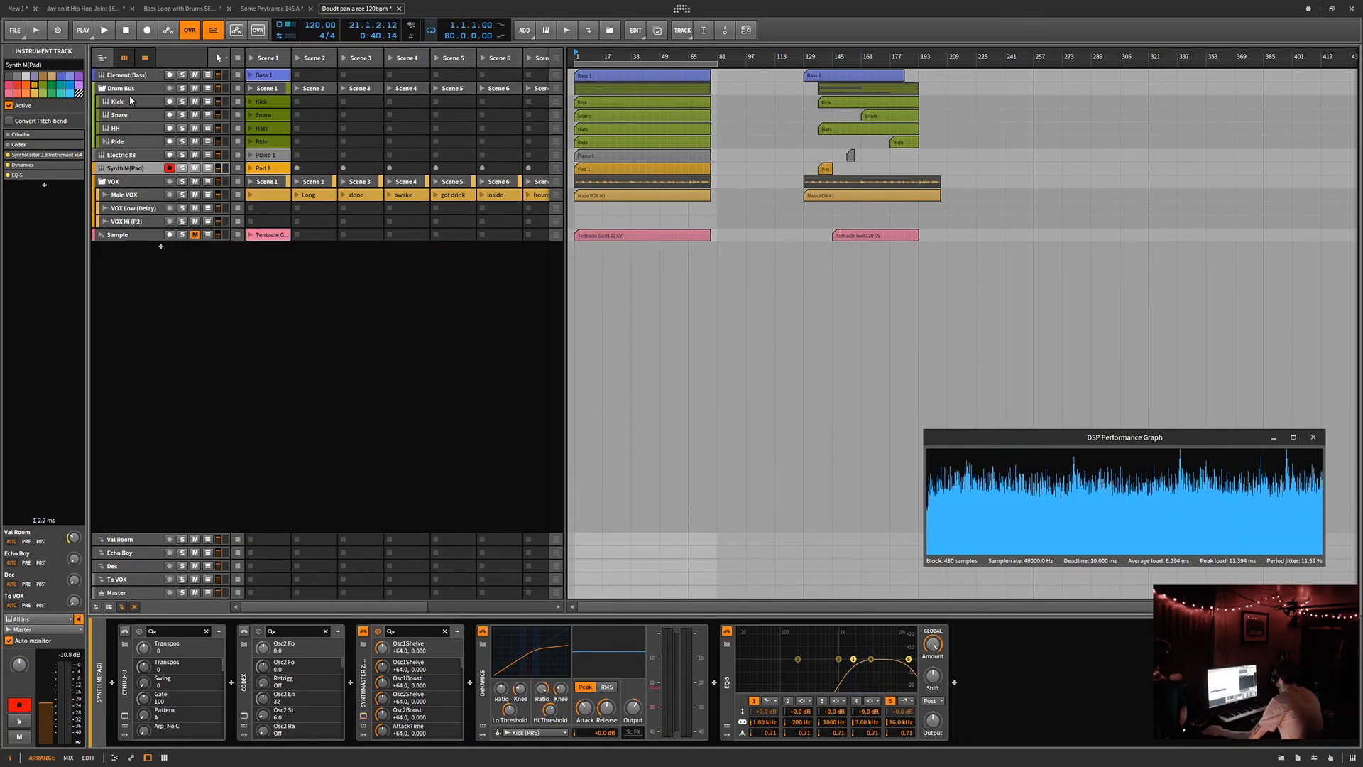
# - Review the Sample track's devices, and solo the VOX group and the To VOX effect track
pyautogui.click(145, 234)
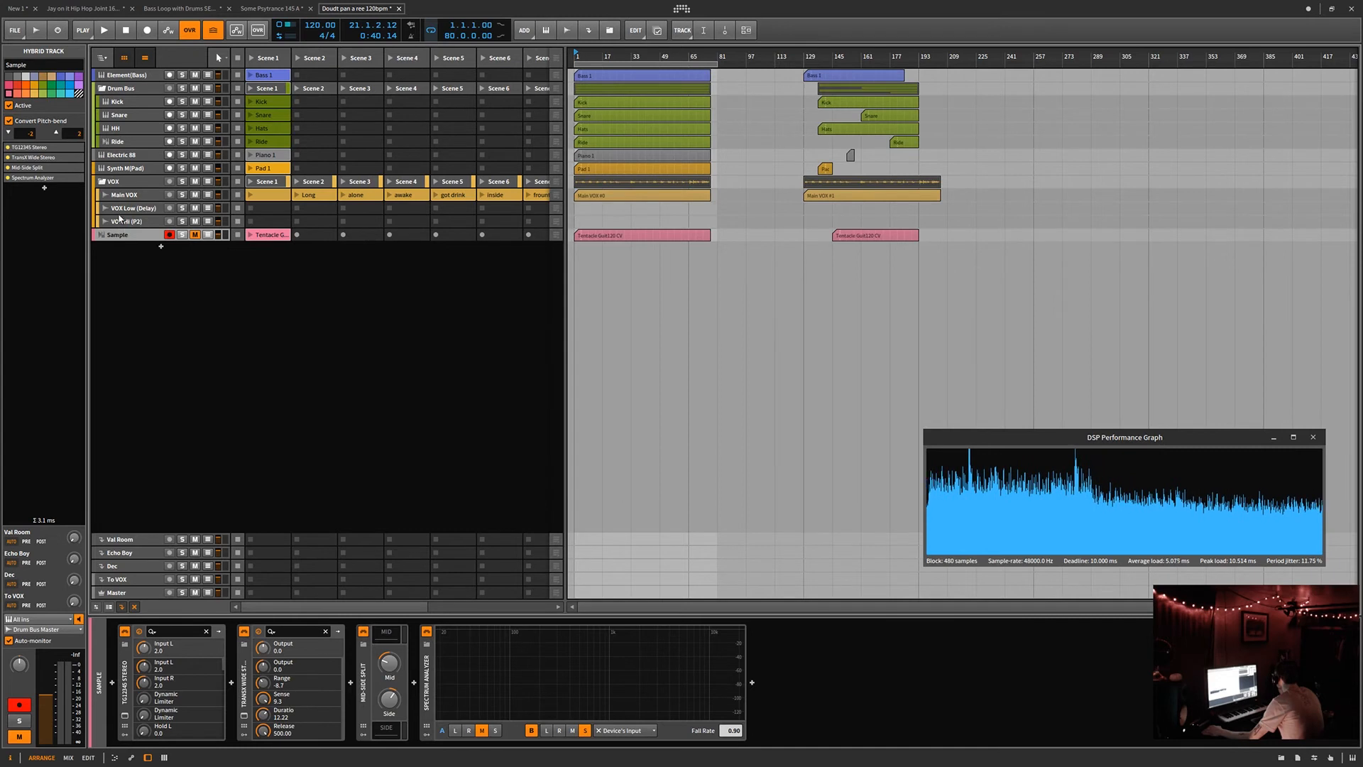
pyautogui.click(114, 183)
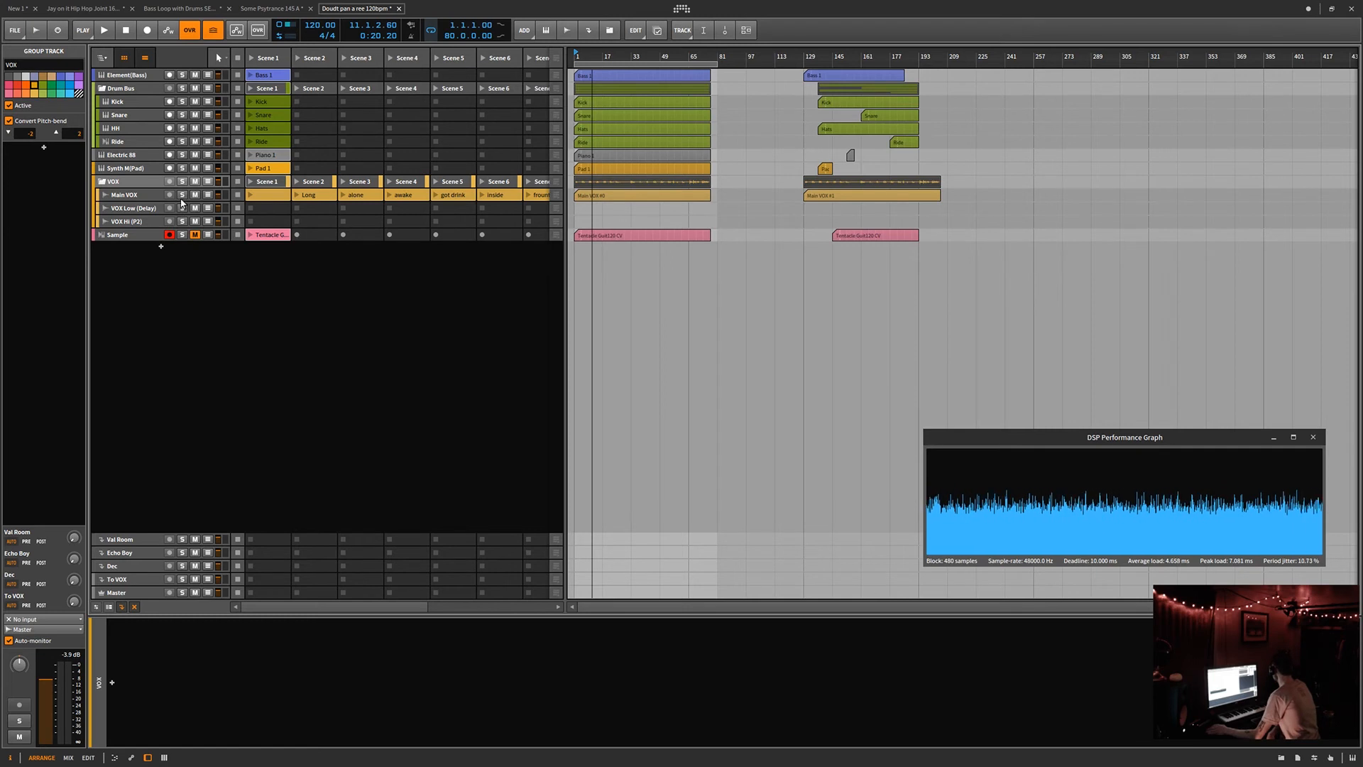
pyautogui.click(182, 182)
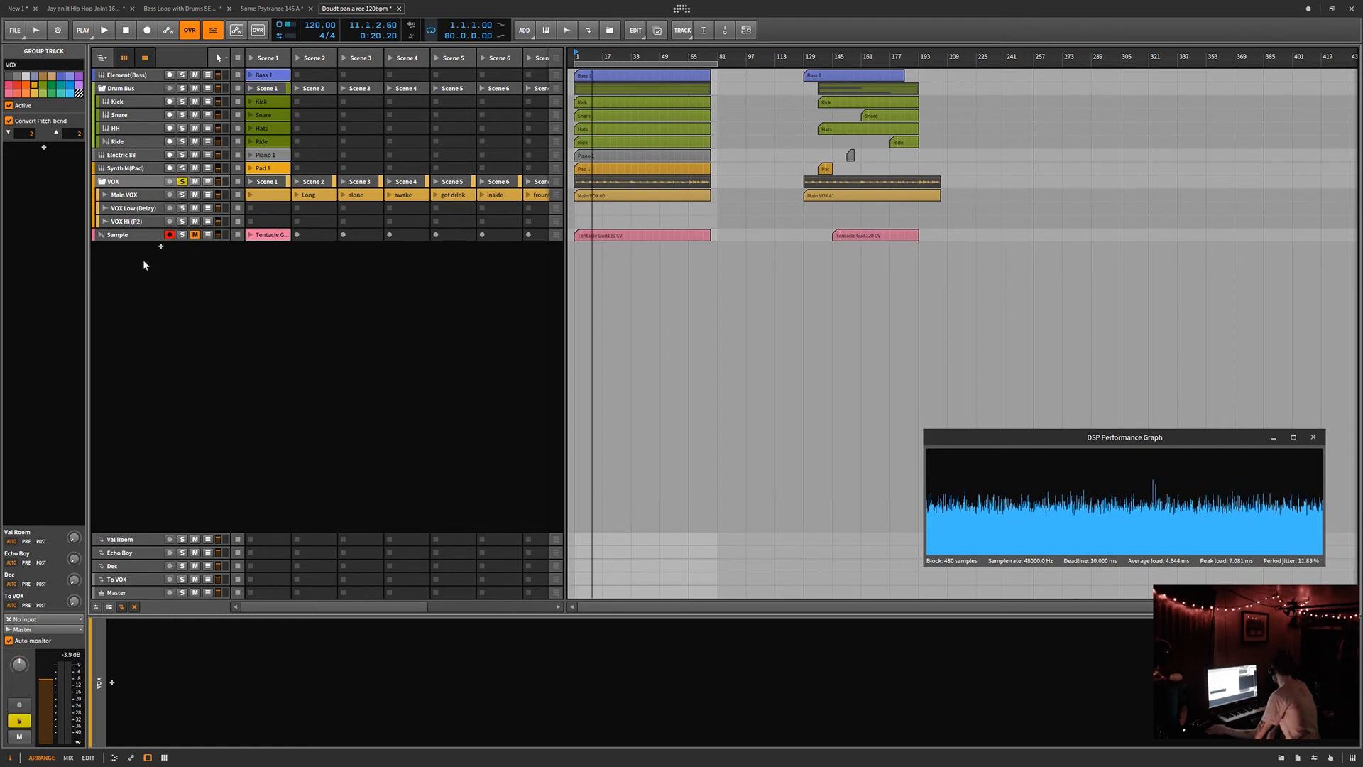
pyautogui.click(121, 580)
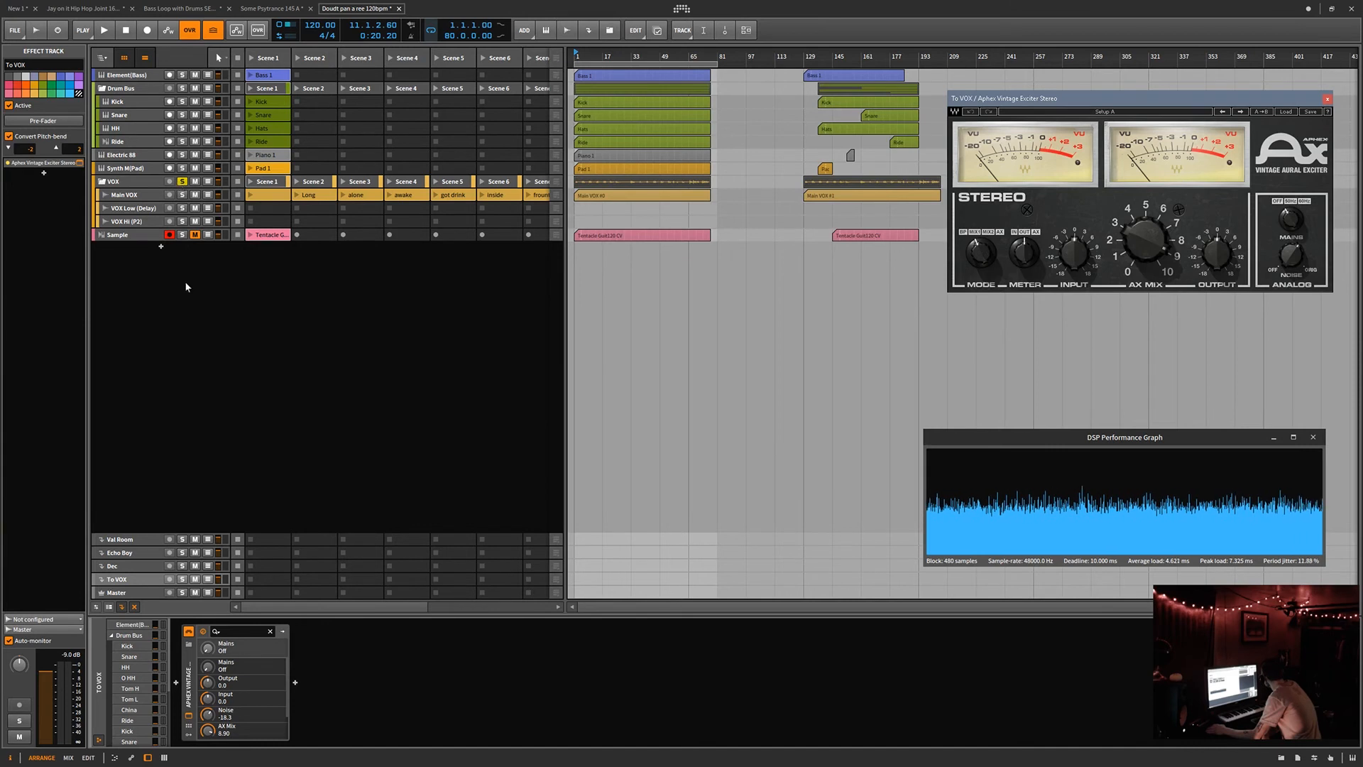
pyautogui.click(182, 580)
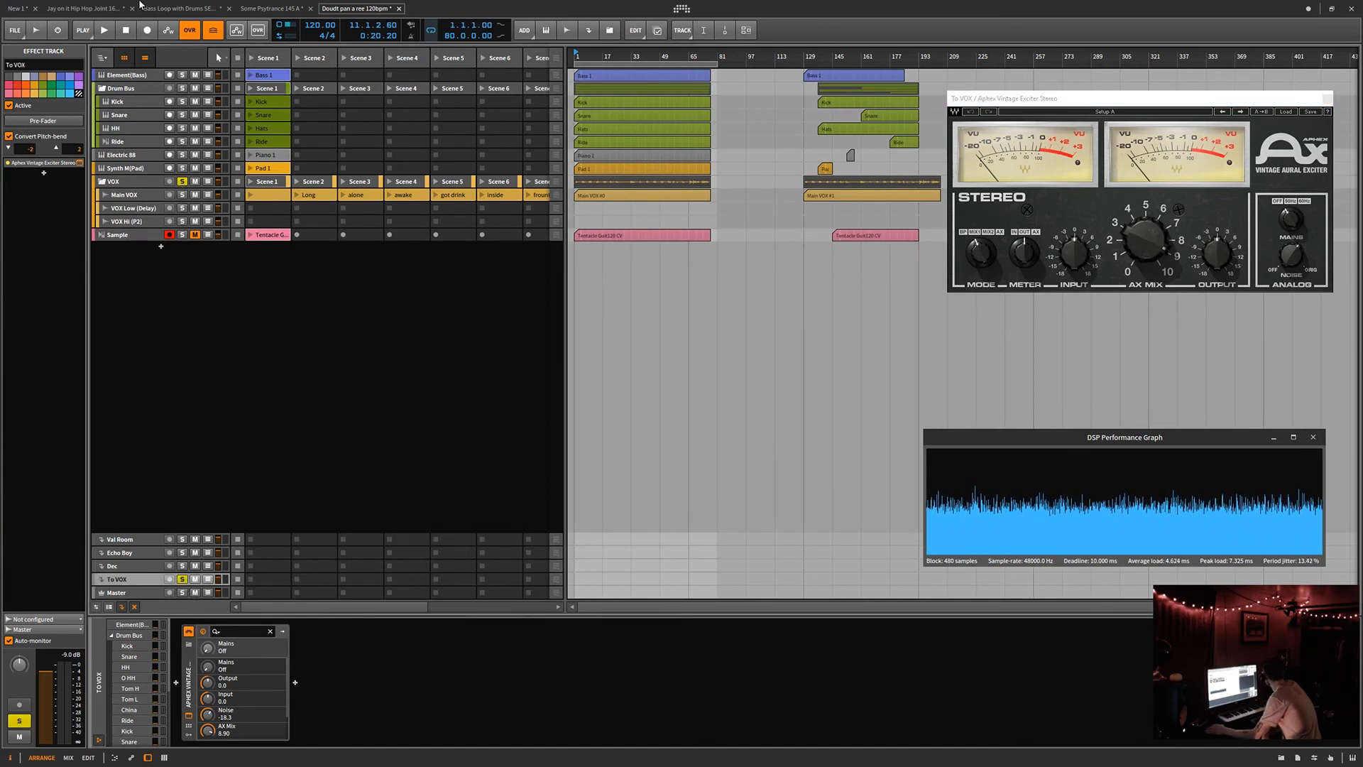
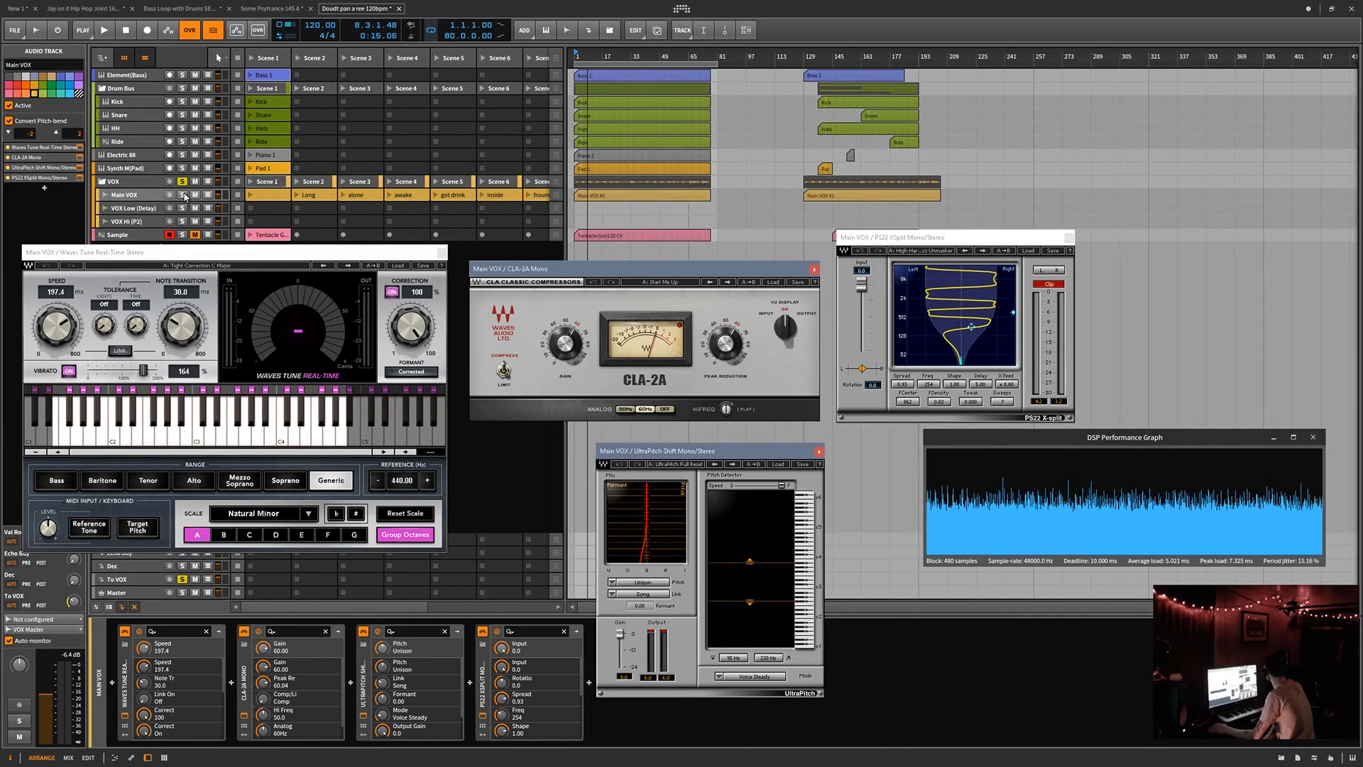
# - Solo the Main VOX track, play it back and raise the Delay value in PS22 XSplit
pyautogui.click(184, 195)
pyautogui.click(104, 33)
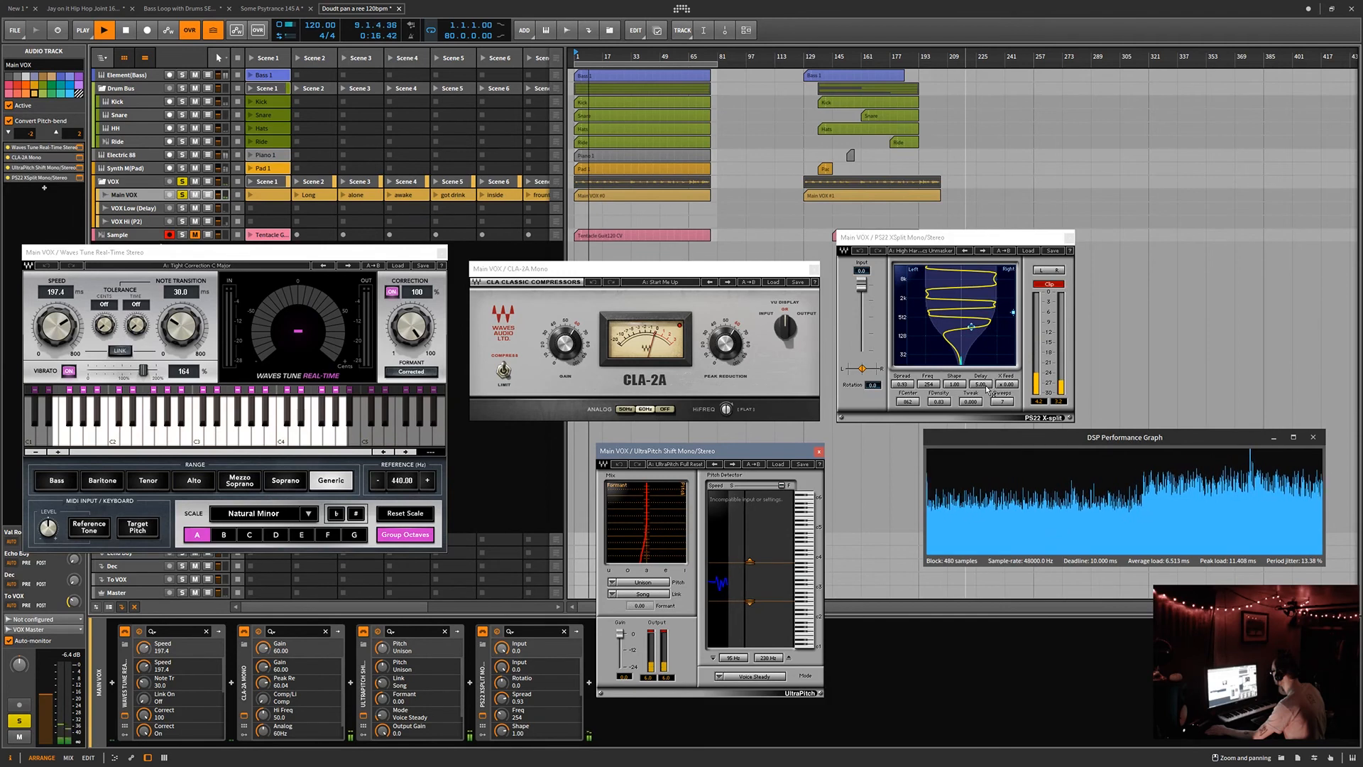
pyautogui.moveTo(984, 388); pyautogui.dragTo(983, 378)
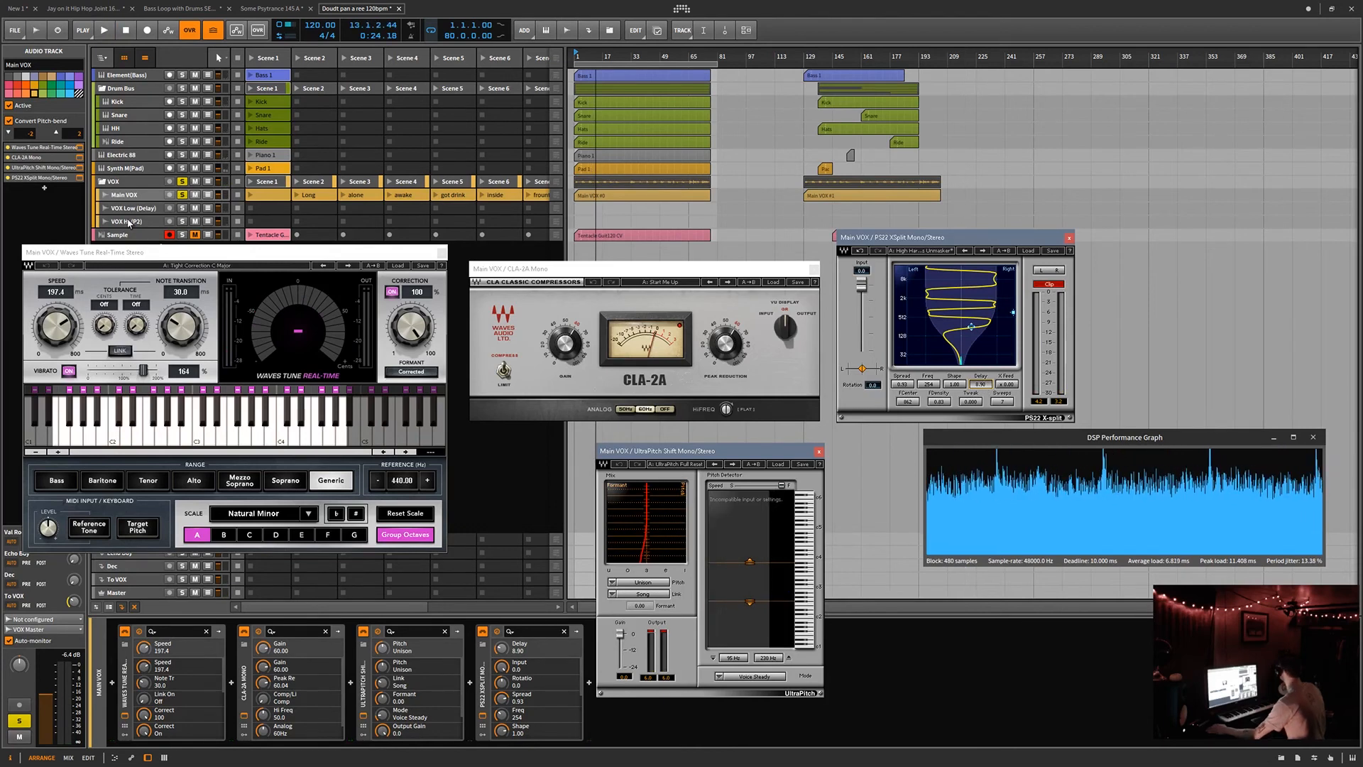
# - Compare the VOX Low (Delay) device chain with Main VOX's plugins, toggling the H-Delay window closed and open again
pyautogui.click(145, 208)
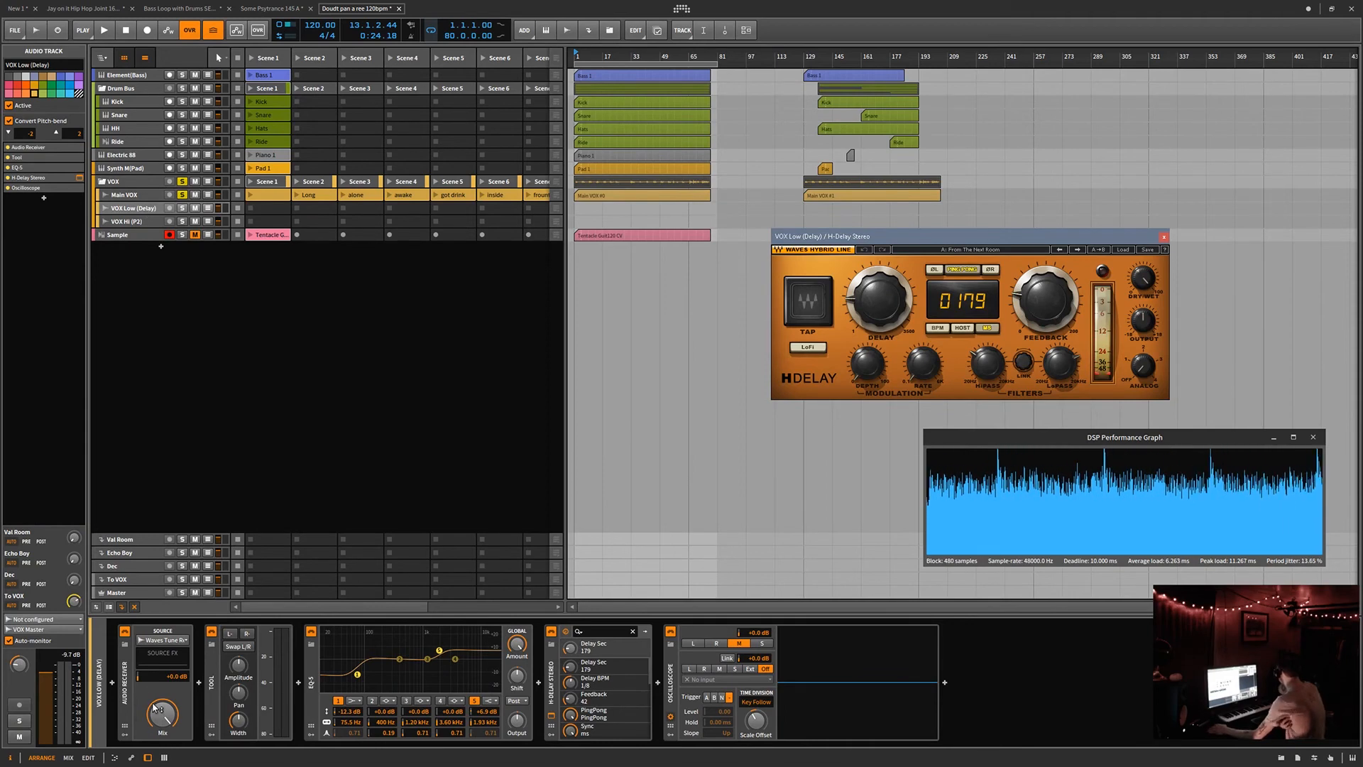
pyautogui.click(125, 195)
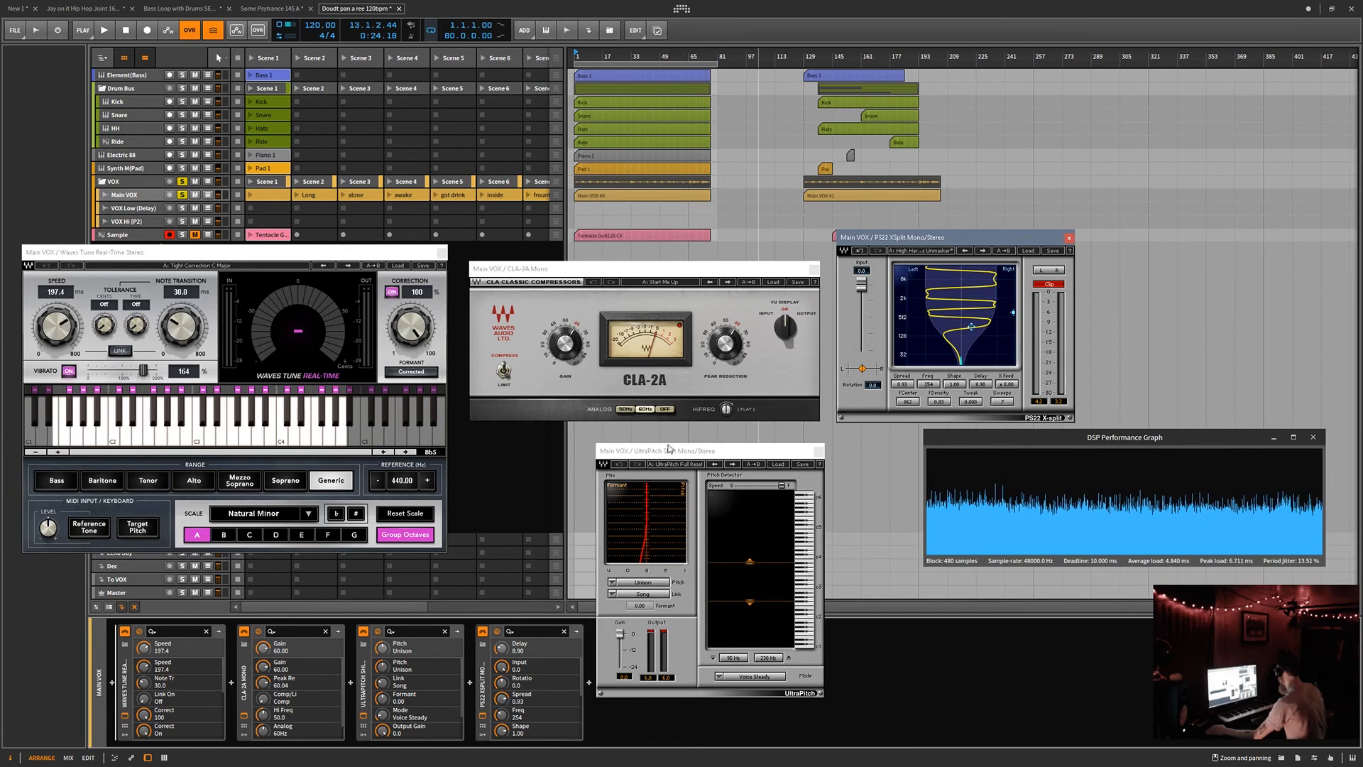
pyautogui.click(126, 211)
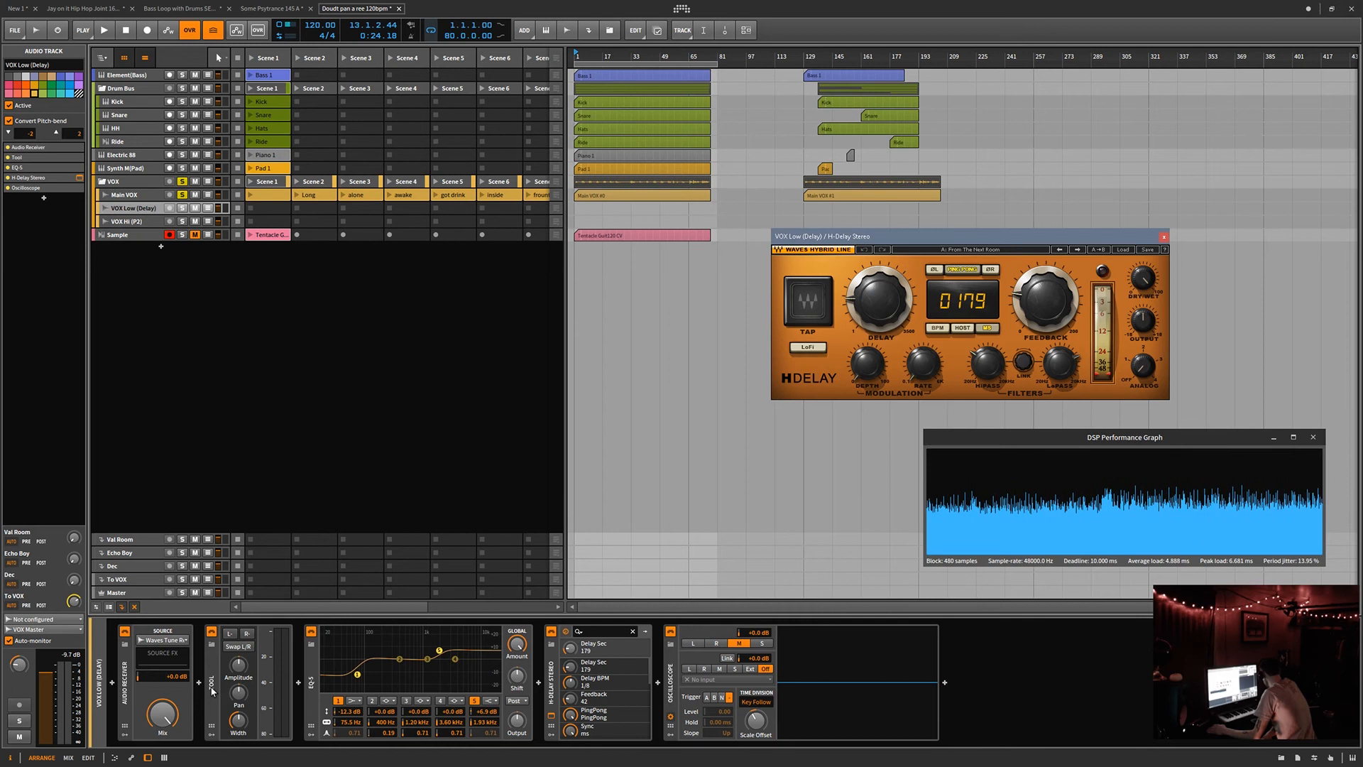
pyautogui.moveTo(244, 732)
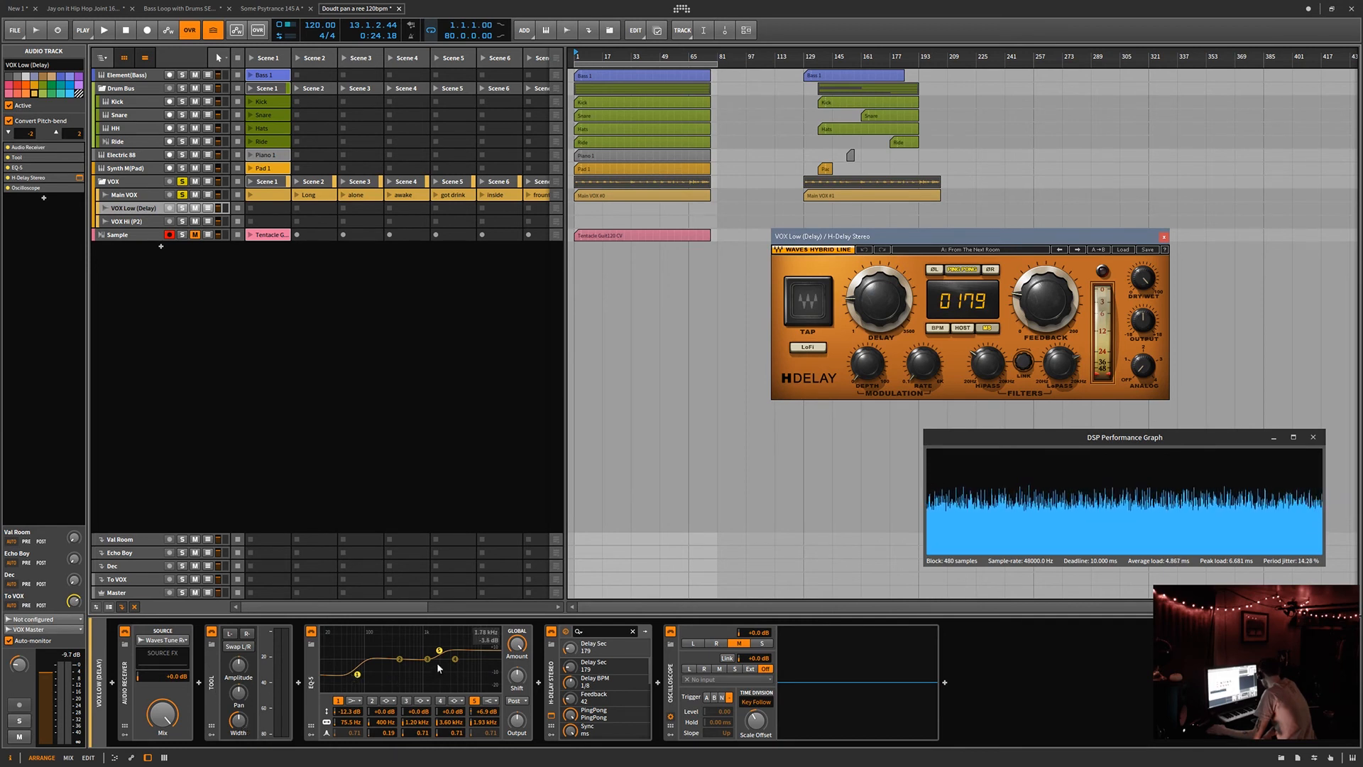
pyautogui.click(552, 717)
pyautogui.click(553, 717)
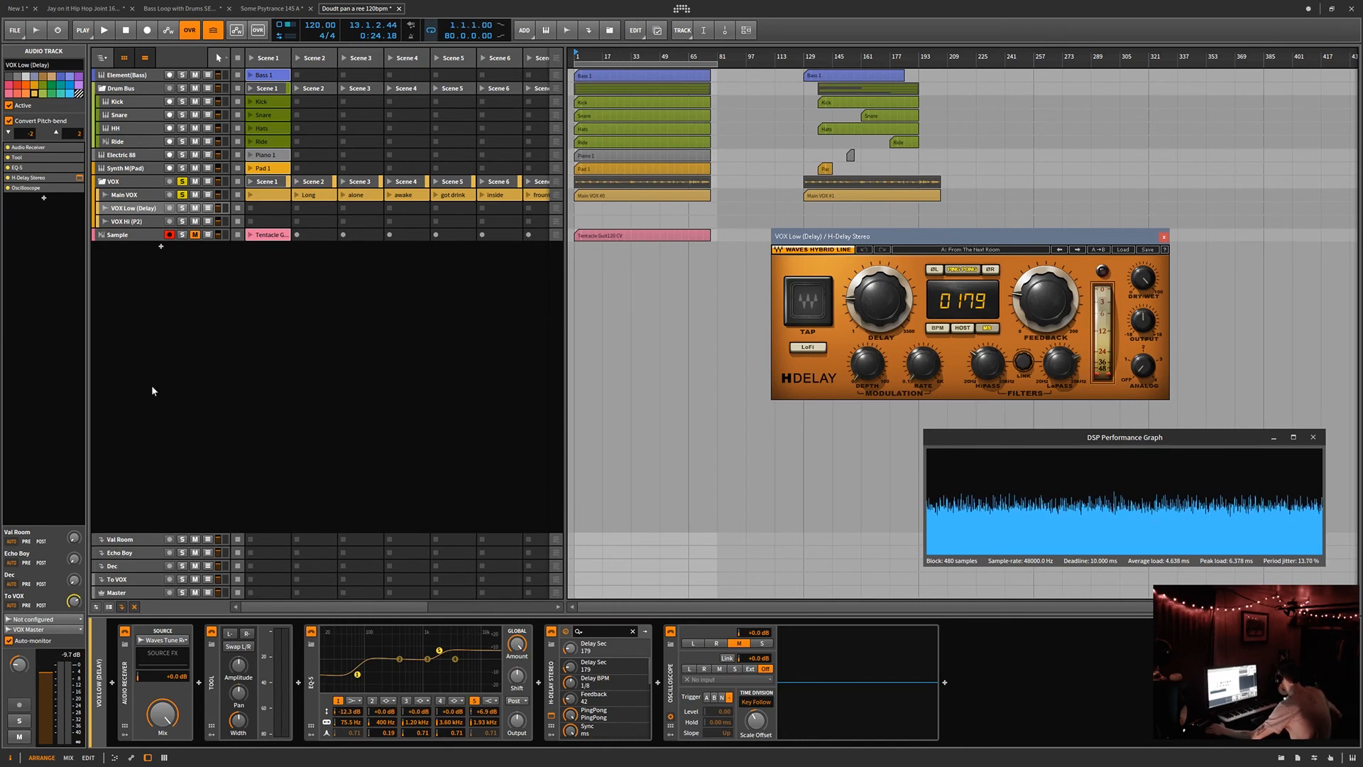
# - Review the VOX Hi (P2) track's devices, and close its Butch Vig Vocals and RS56 plugin windows
pyautogui.click(149, 223)
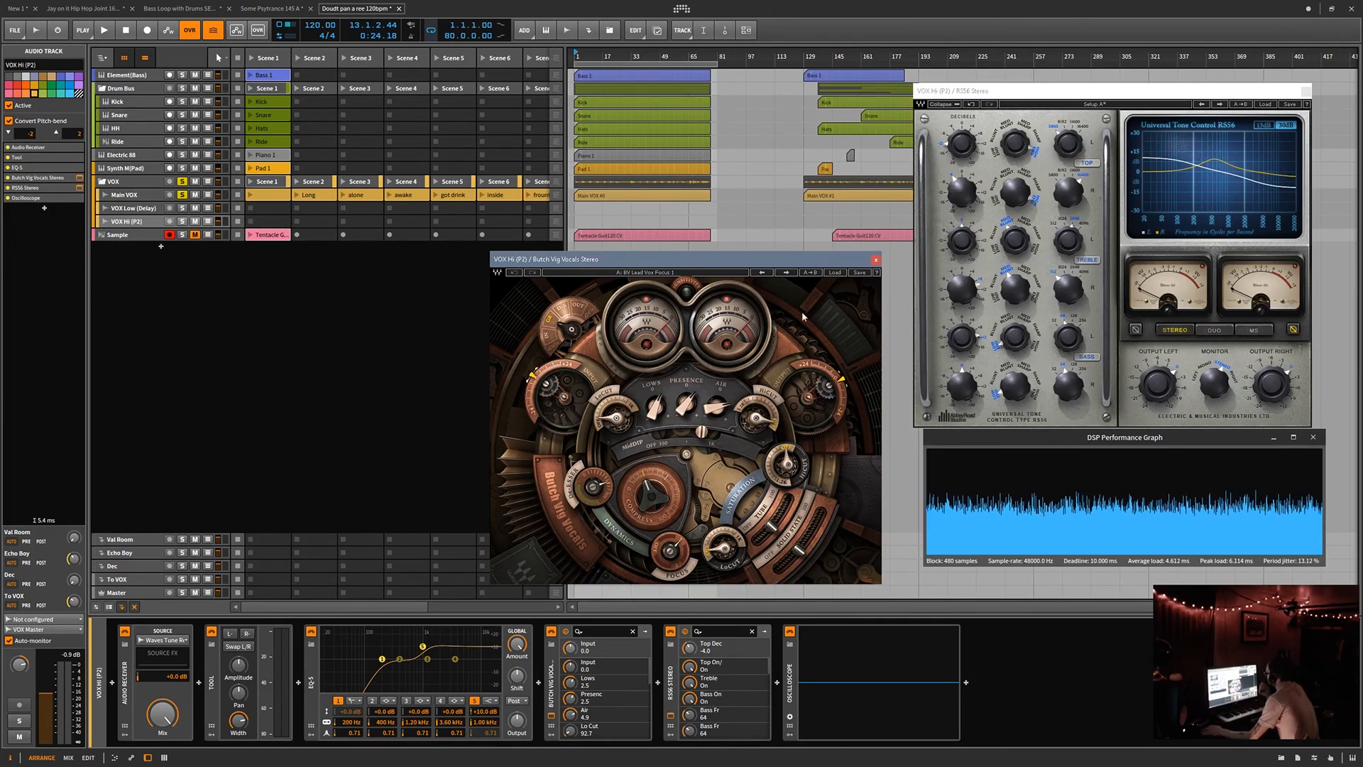
pyautogui.click(877, 261)
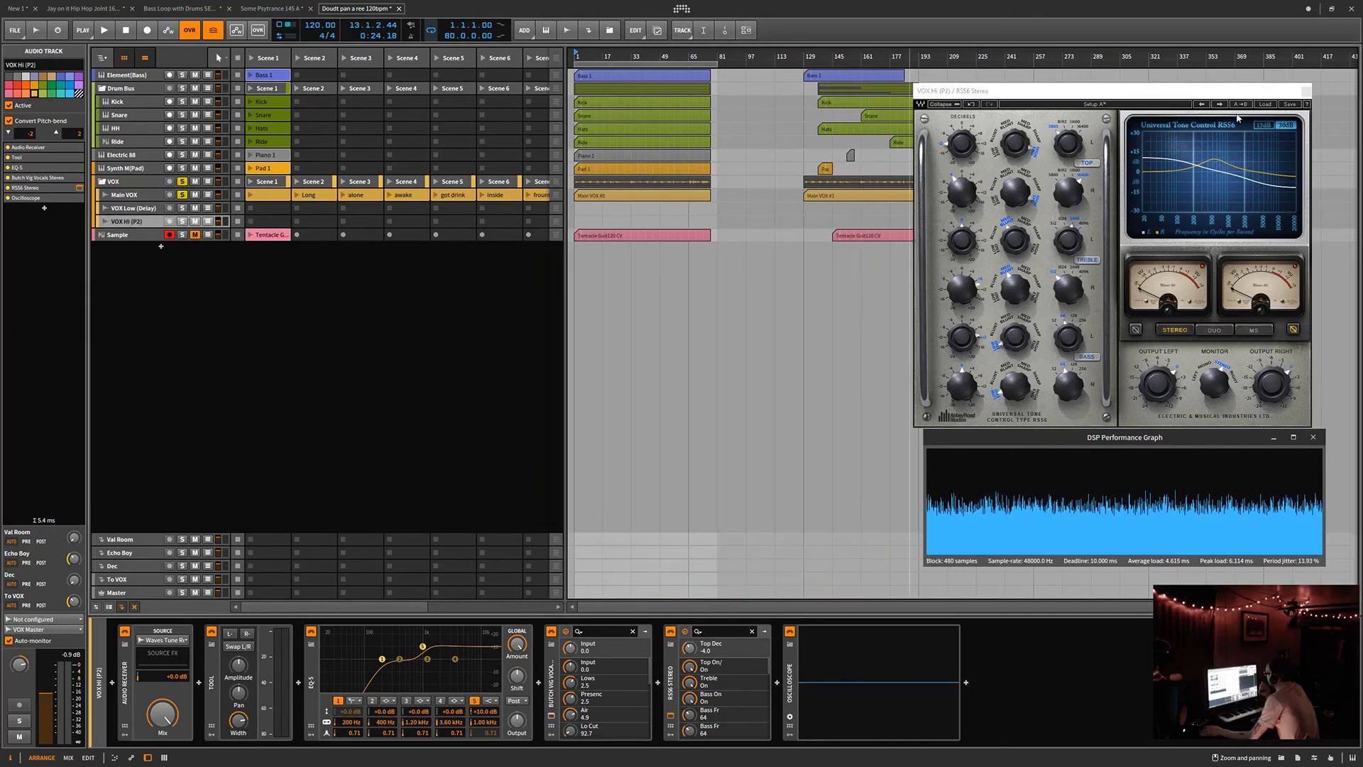
pyautogui.click(1306, 91)
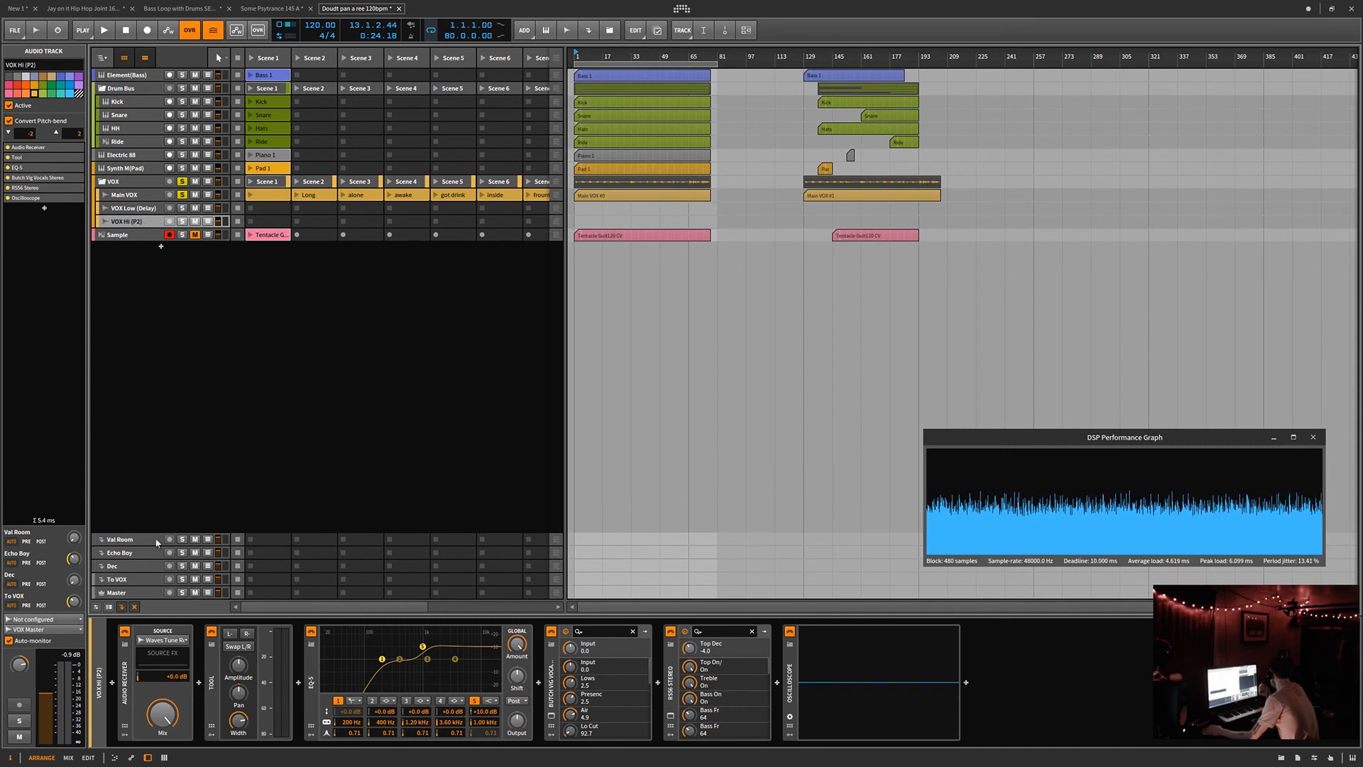
# - Open the Sample track's first Tentacle Guit120 CV arranger clip in the detail editor, and select the track again
pyautogui.click(117, 234)
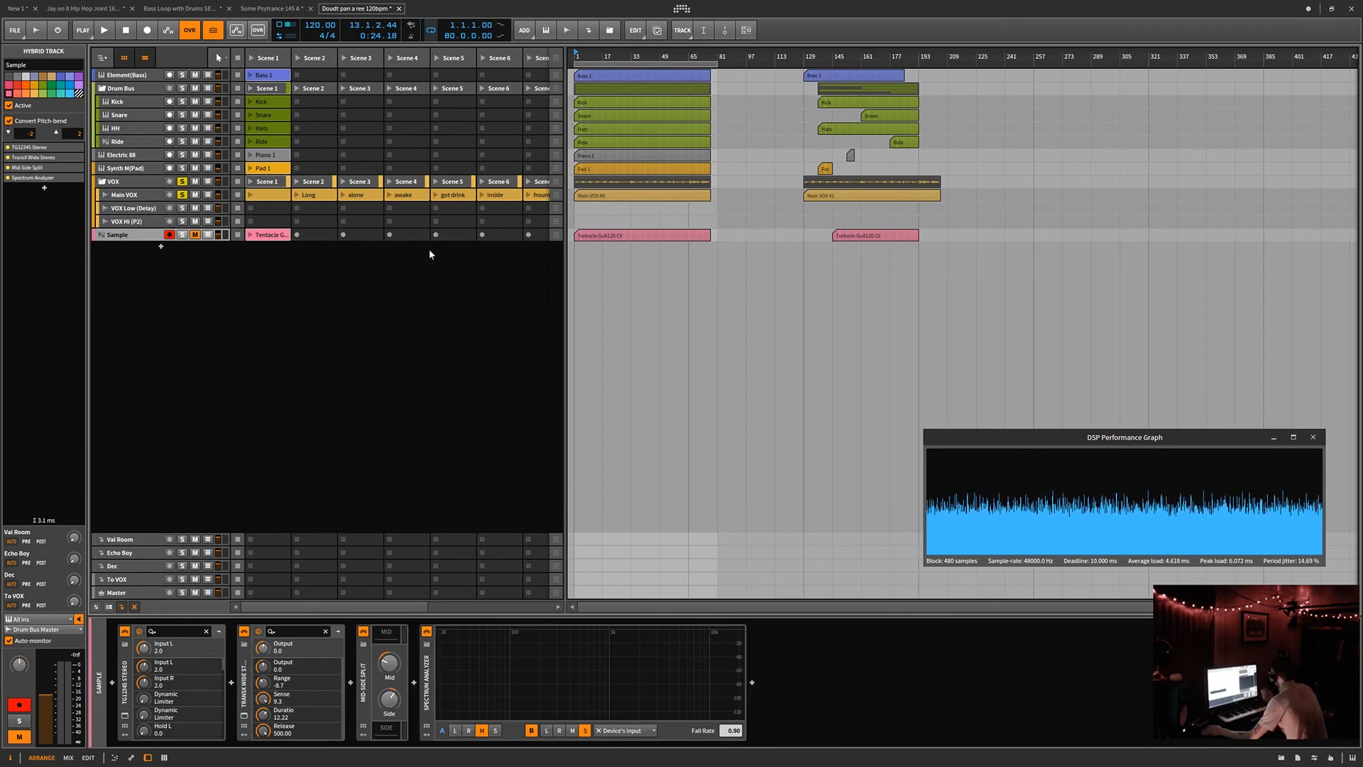
pyautogui.doubleClick(593, 238)
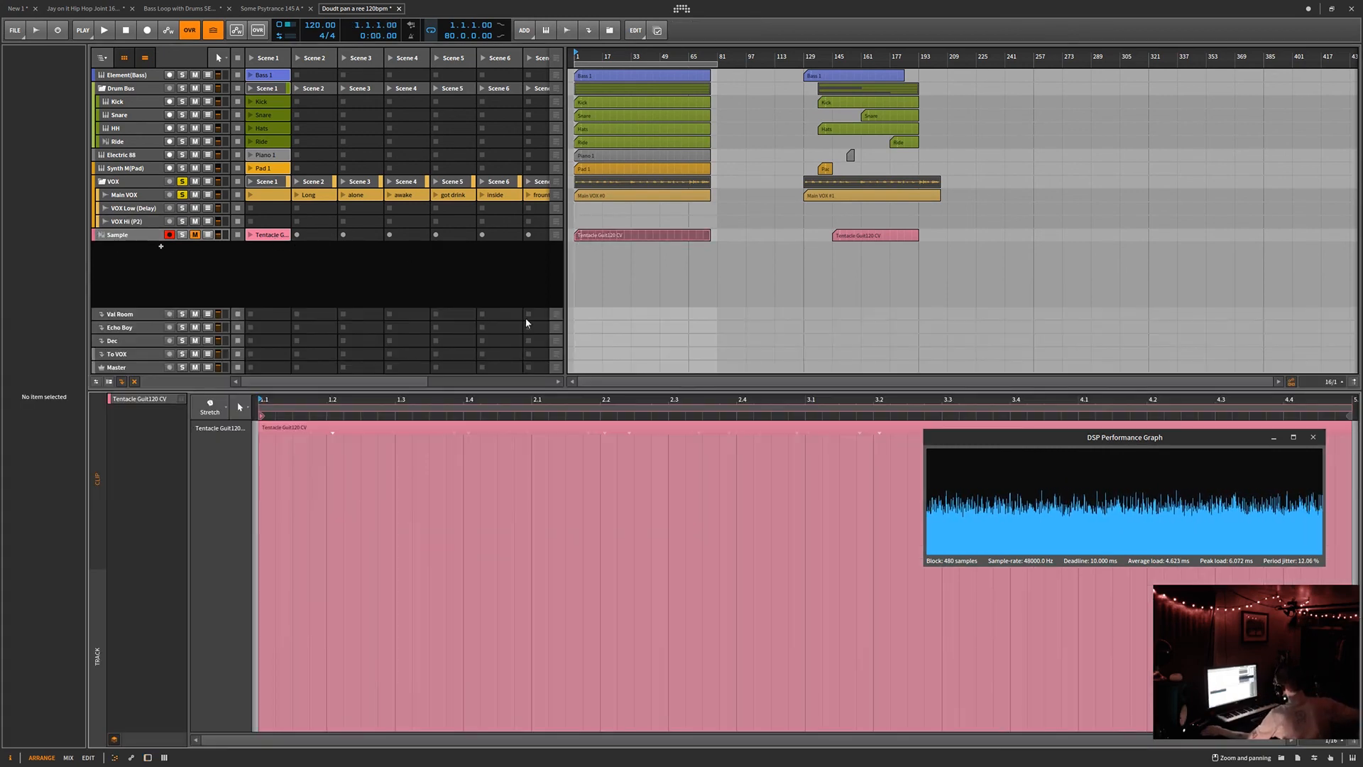
pyautogui.click(139, 236)
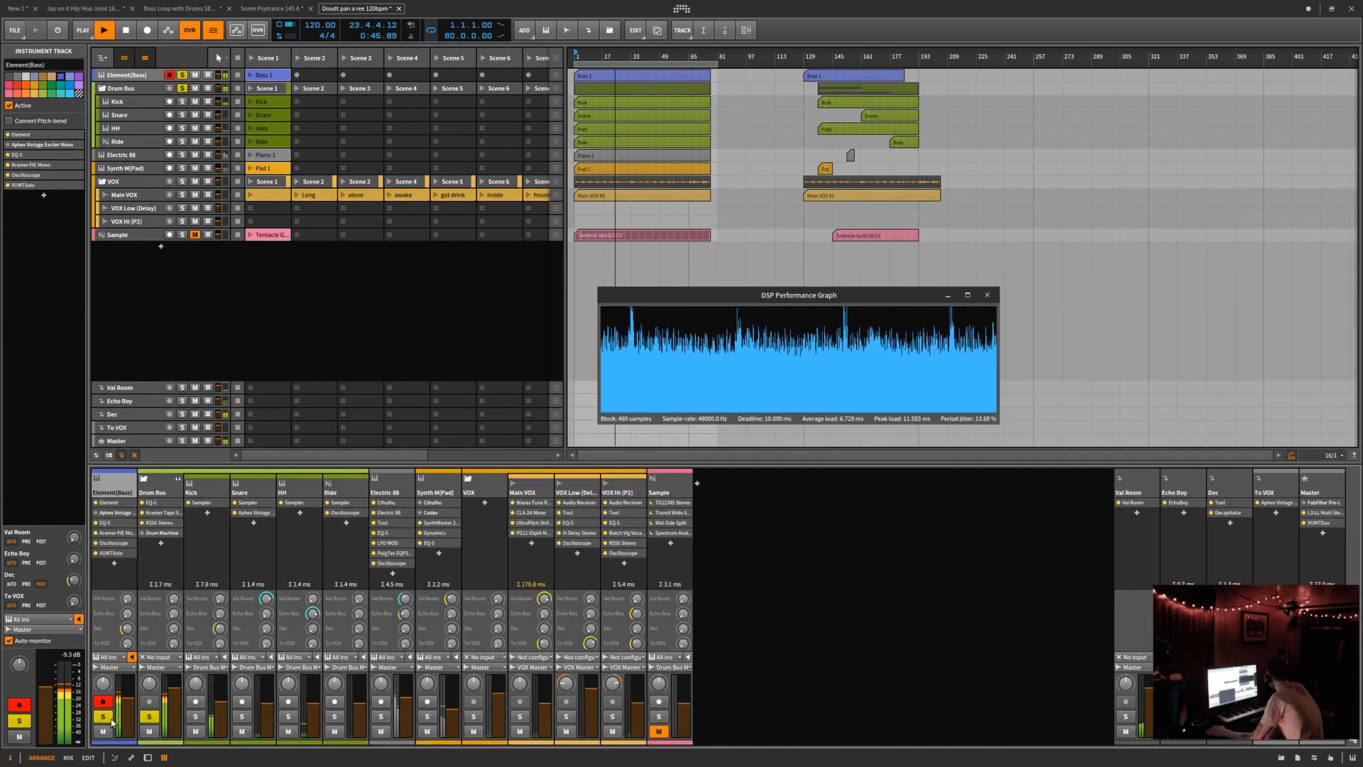
# - Turn off solo on Element(Bass), stop playback and return the playhead to the start of the arrangement
pyautogui.click(103, 716)
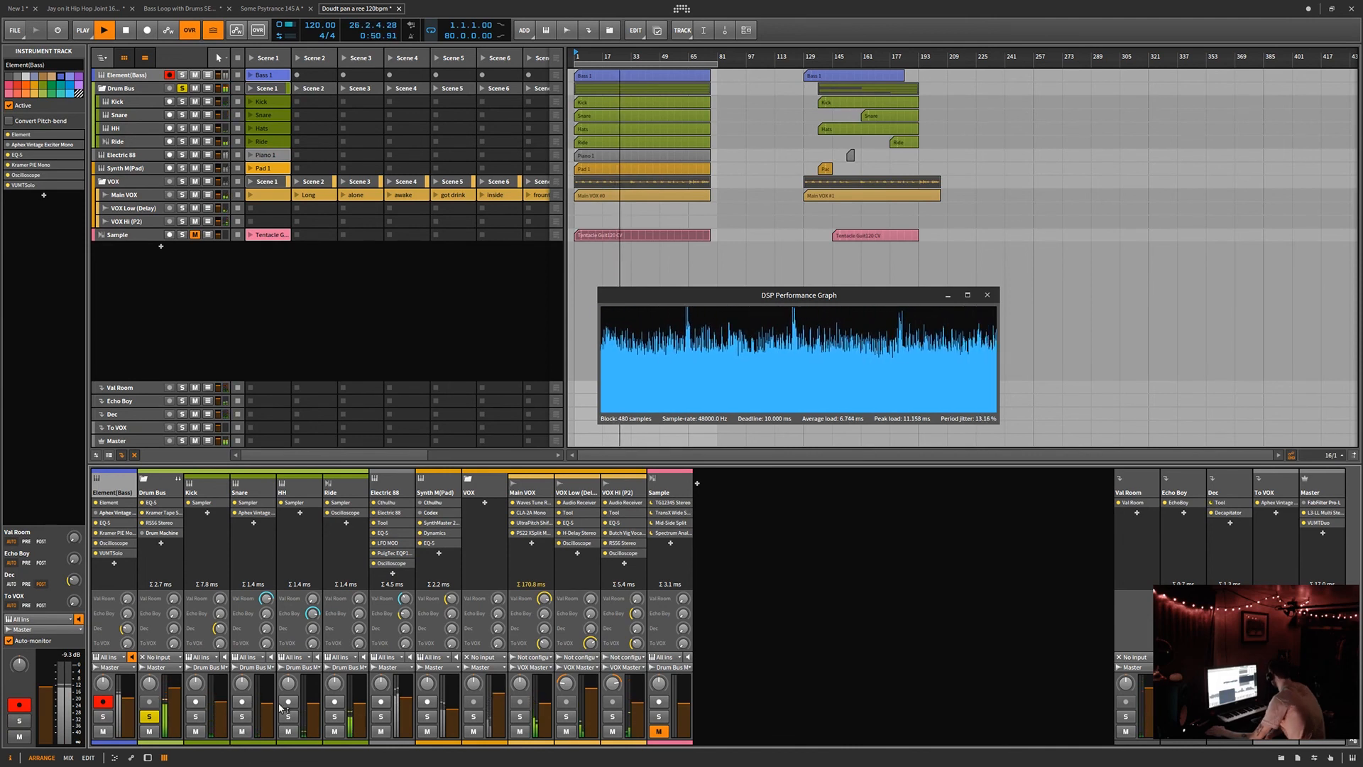
pyautogui.click(126, 30)
pyautogui.click(125, 30)
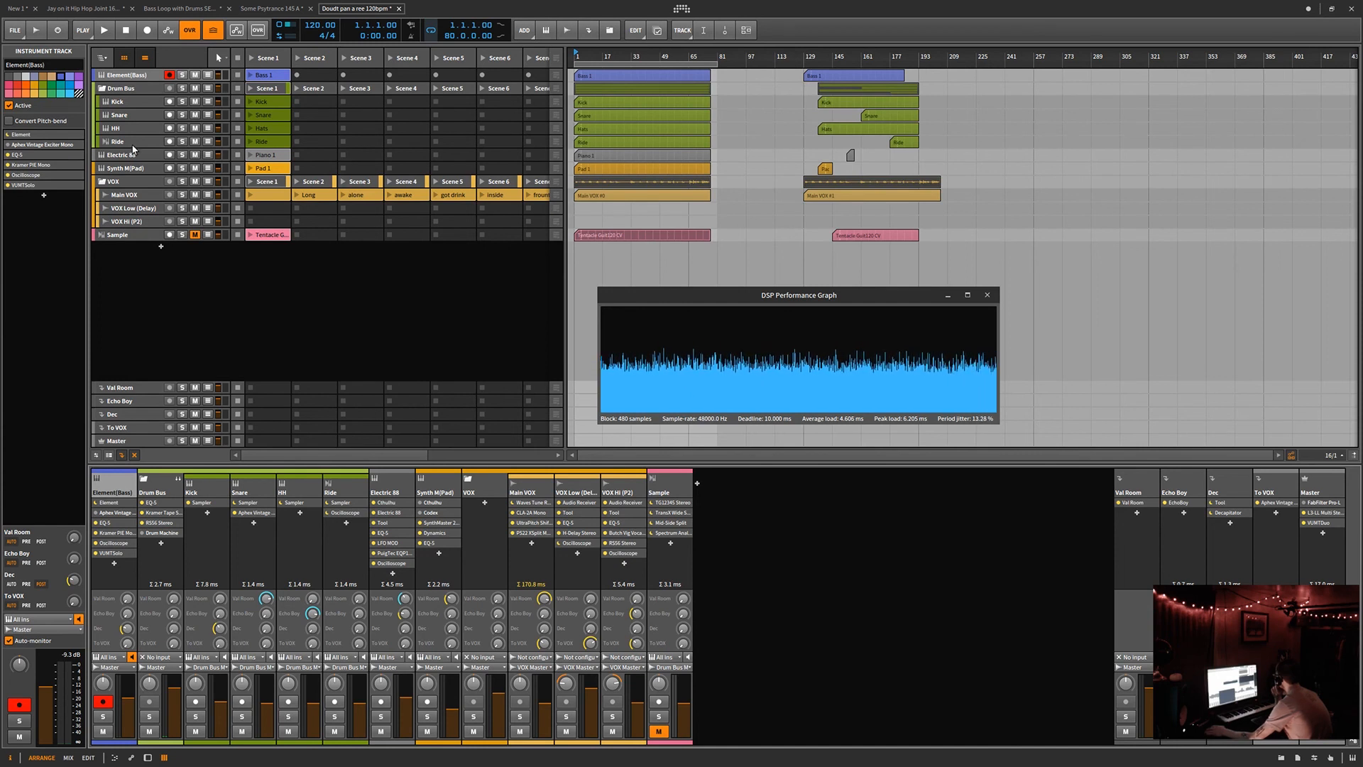
# - Start playback and compare the mix with Element(Bass) soloed and unsoloed, leaving it soloed together with Electric 88
pyautogui.click(103, 717)
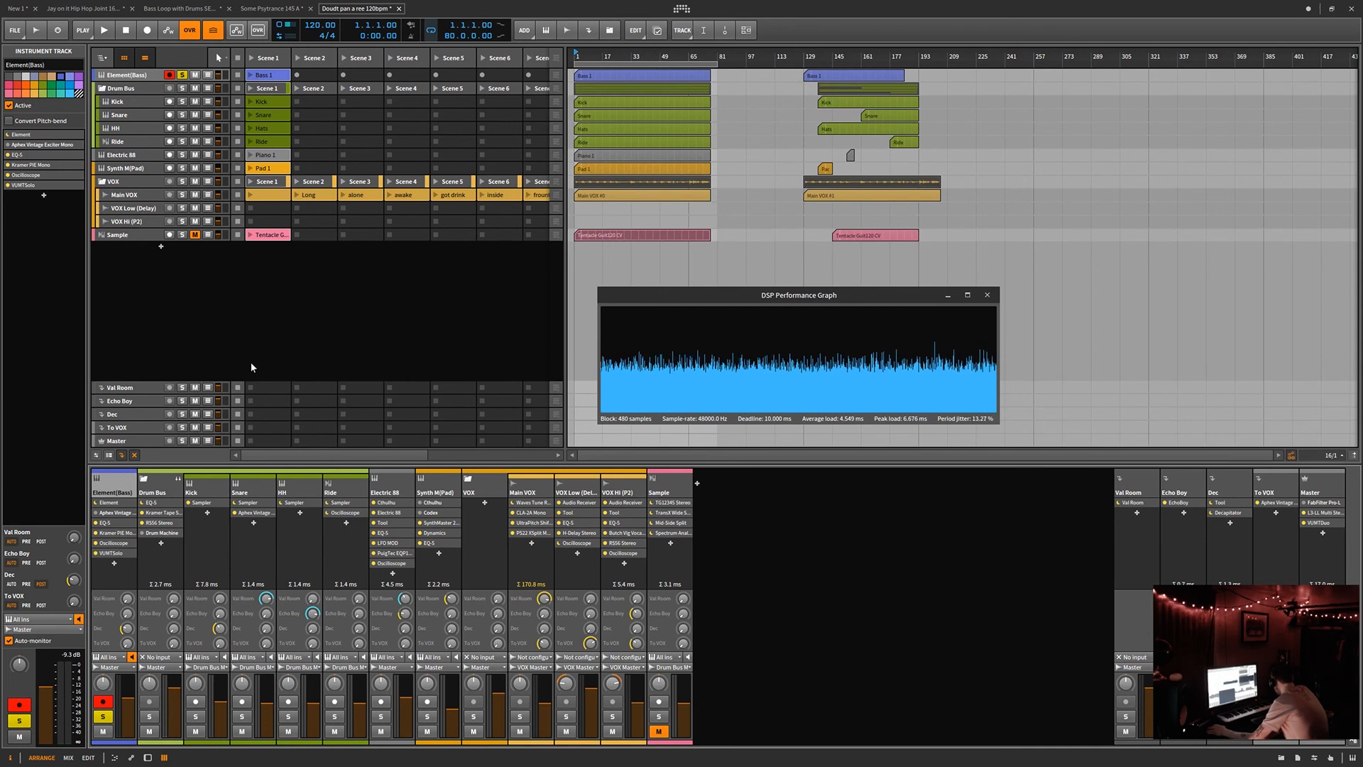
pyautogui.click(105, 31)
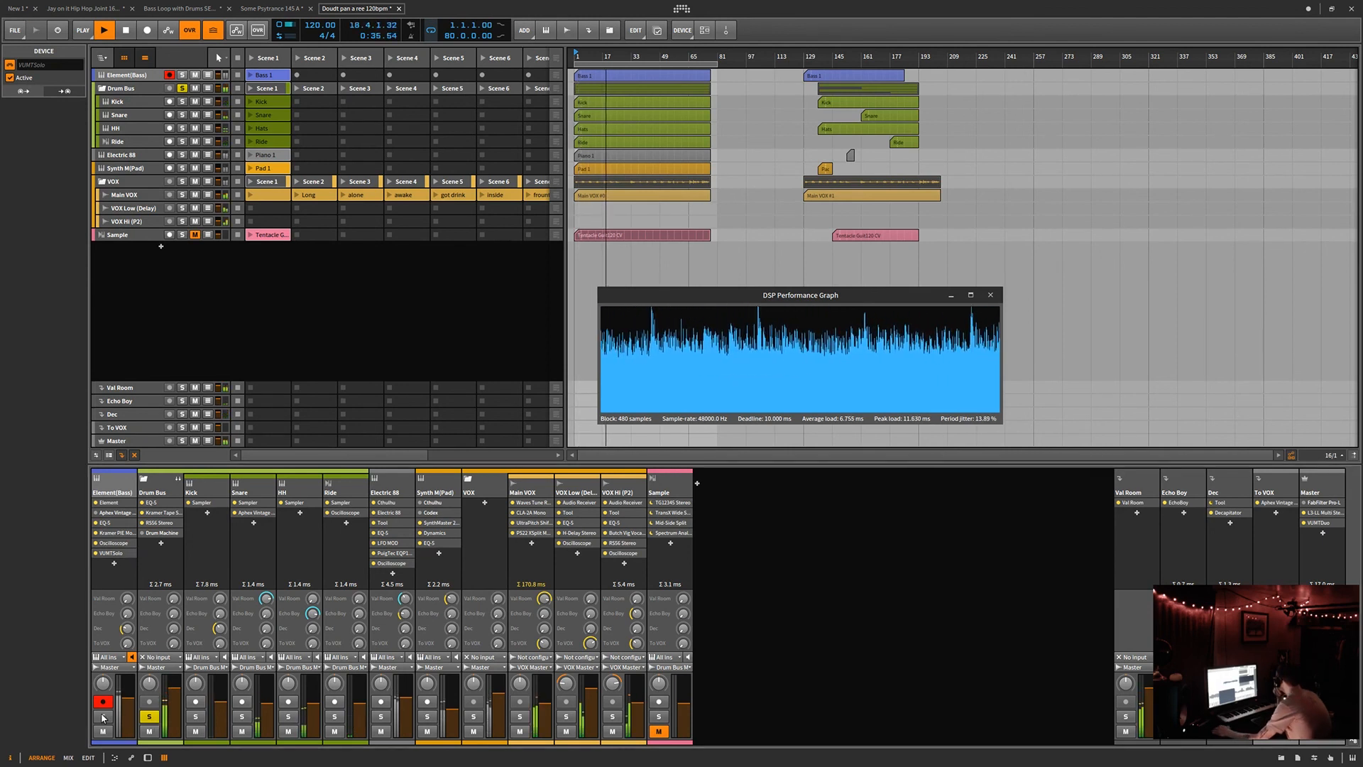
pyautogui.click(103, 716)
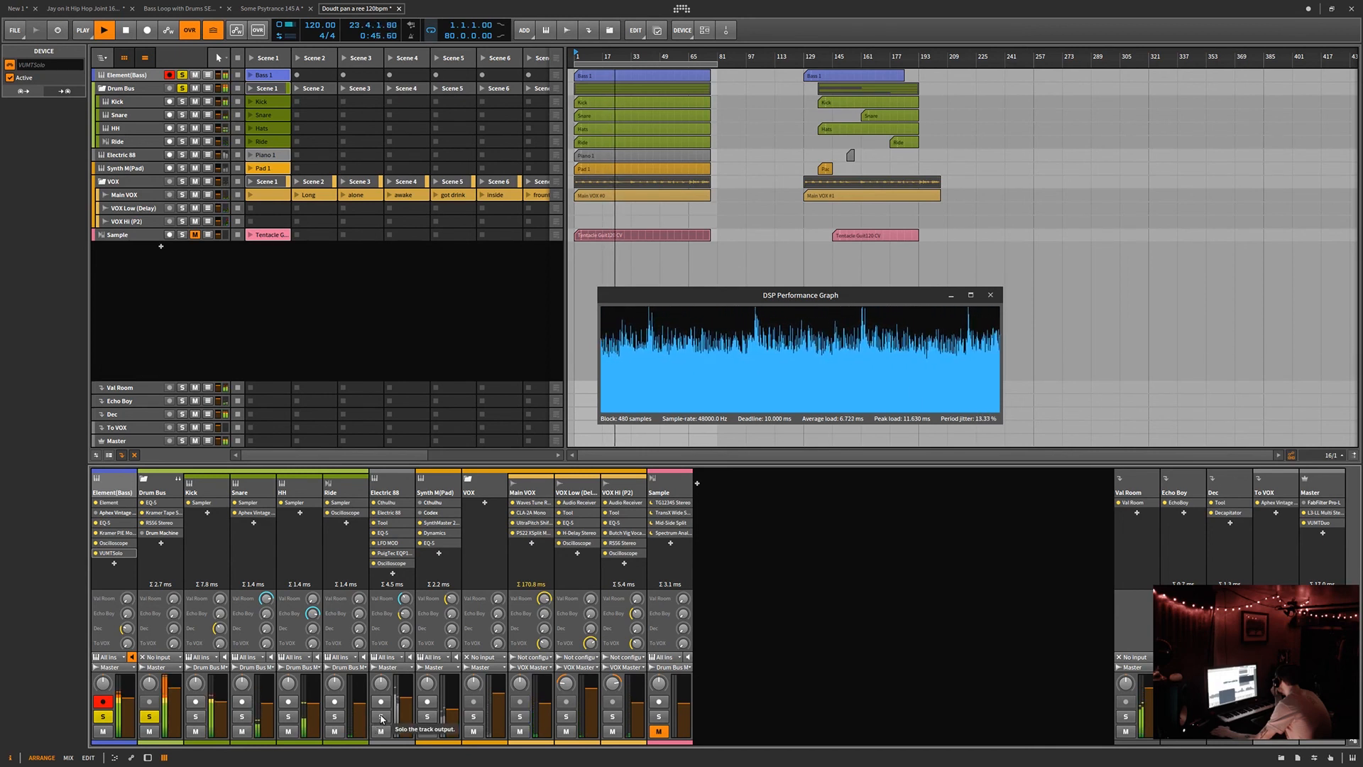
pyautogui.click(381, 717)
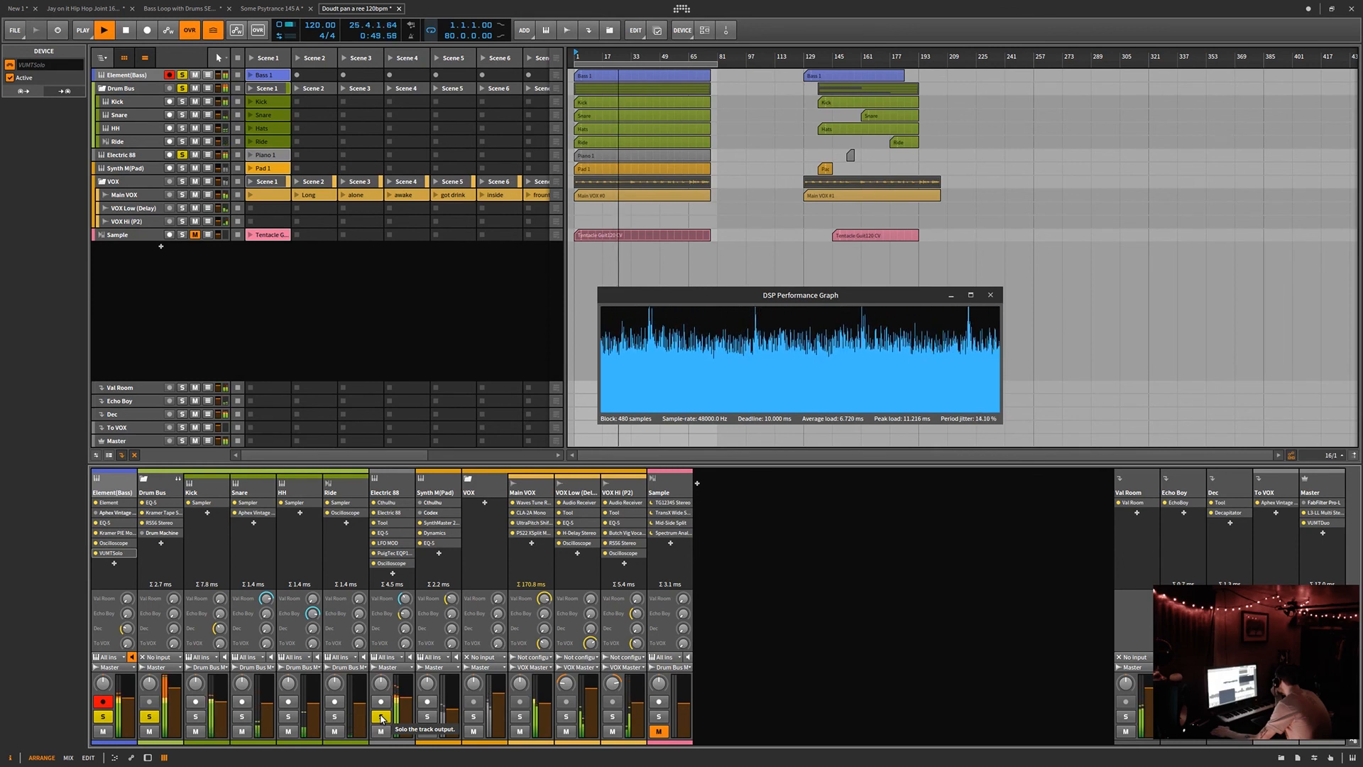